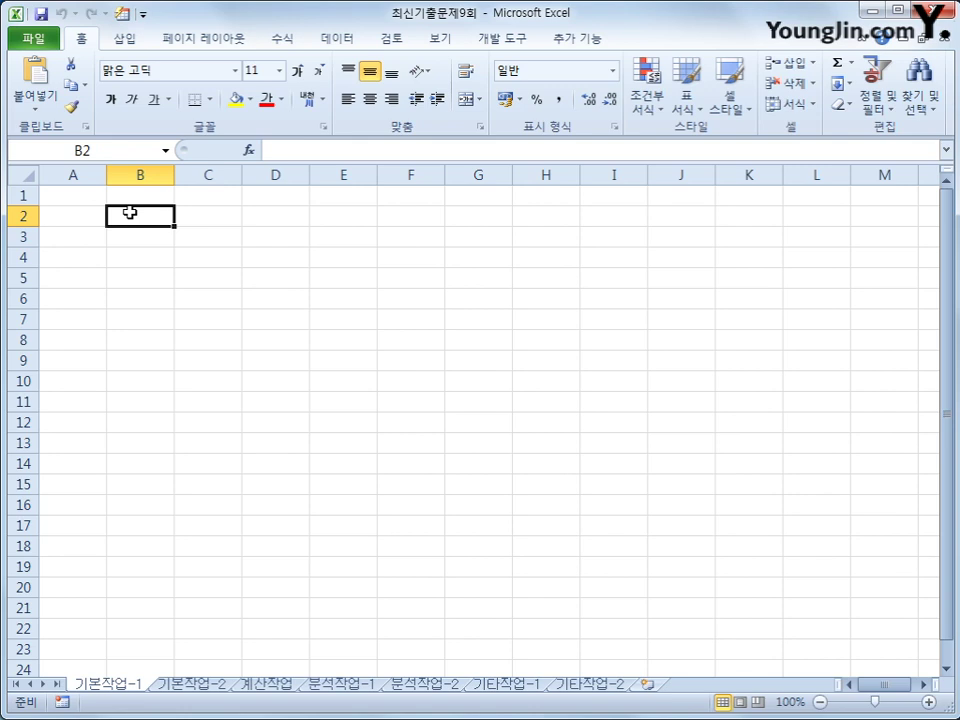
- Start a Microsoft Query import using the MS Access Database data source
left_click(336, 40)
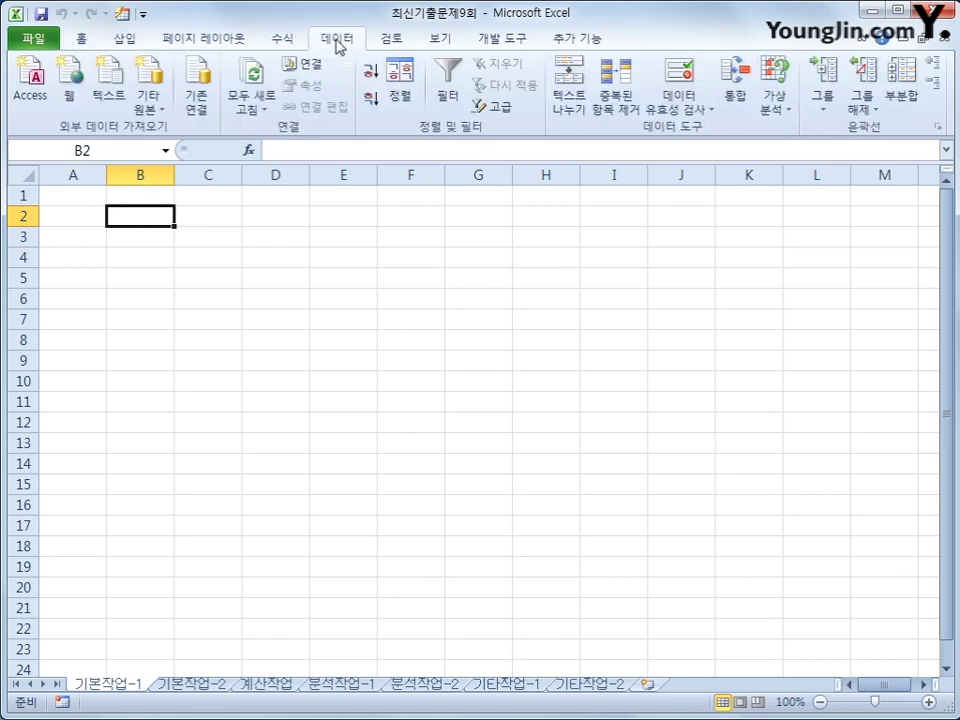
left_click(145, 104)
left_click(296, 350)
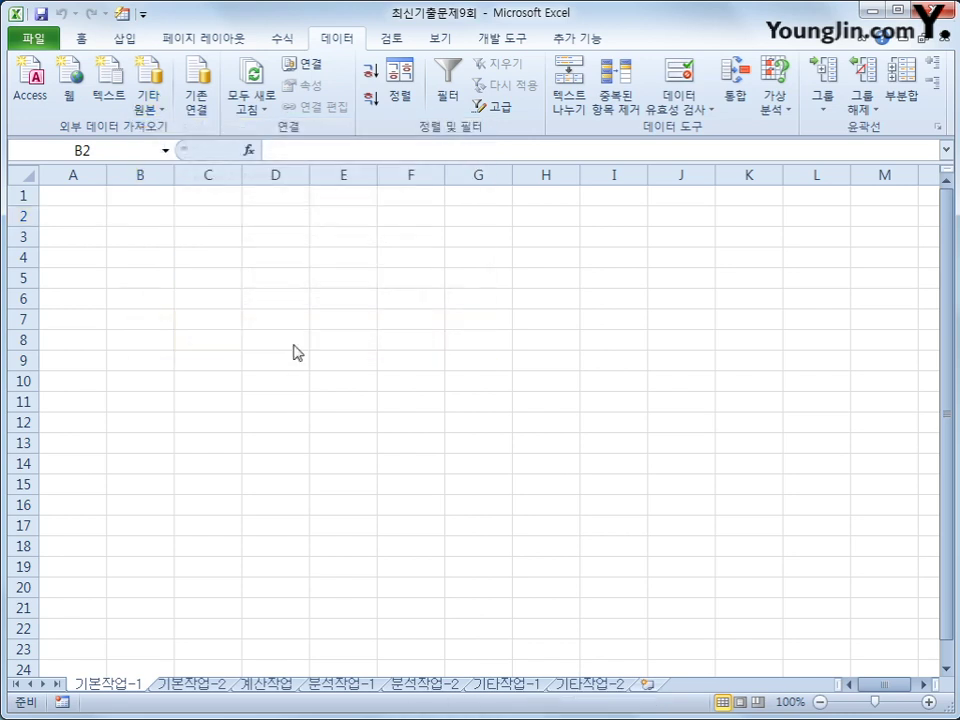
left_click_drag(384, 340, 458, 214)
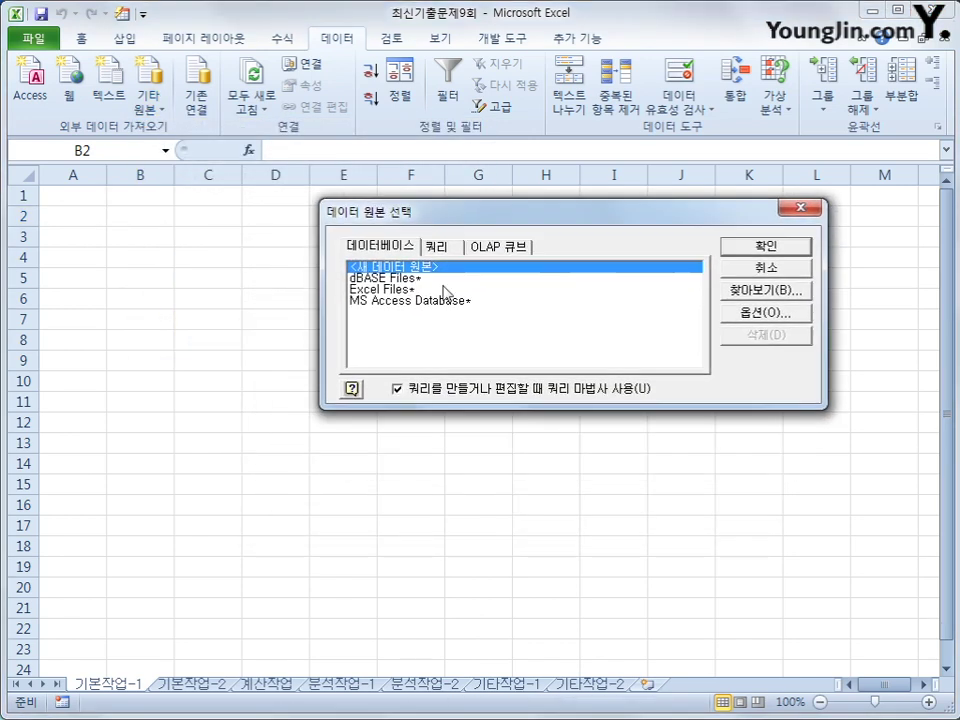
left_click(439, 302)
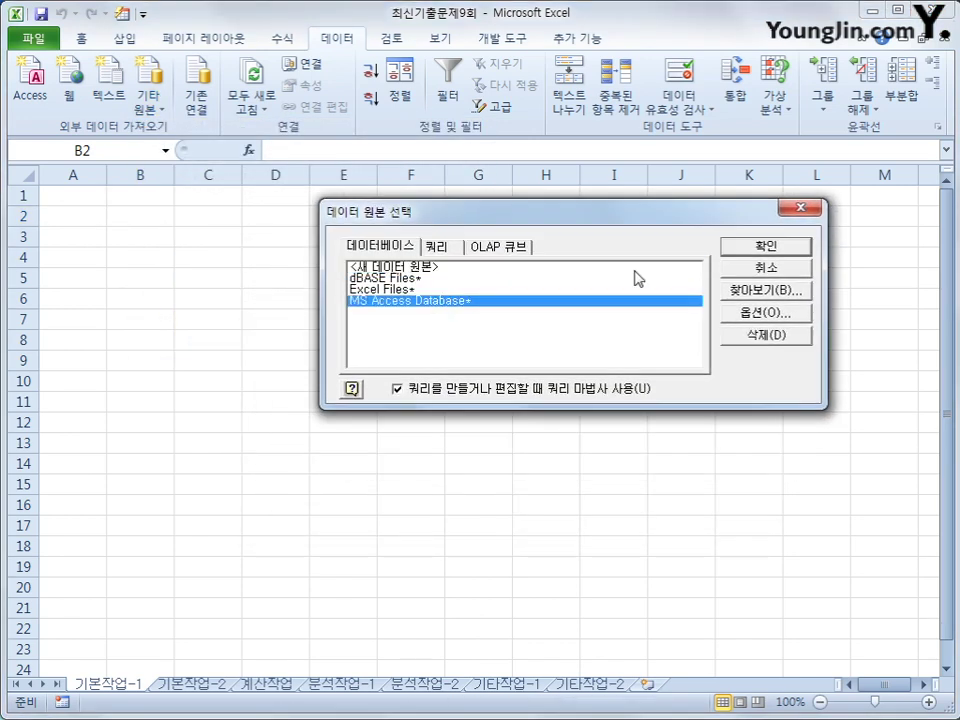
left_click(742, 248)
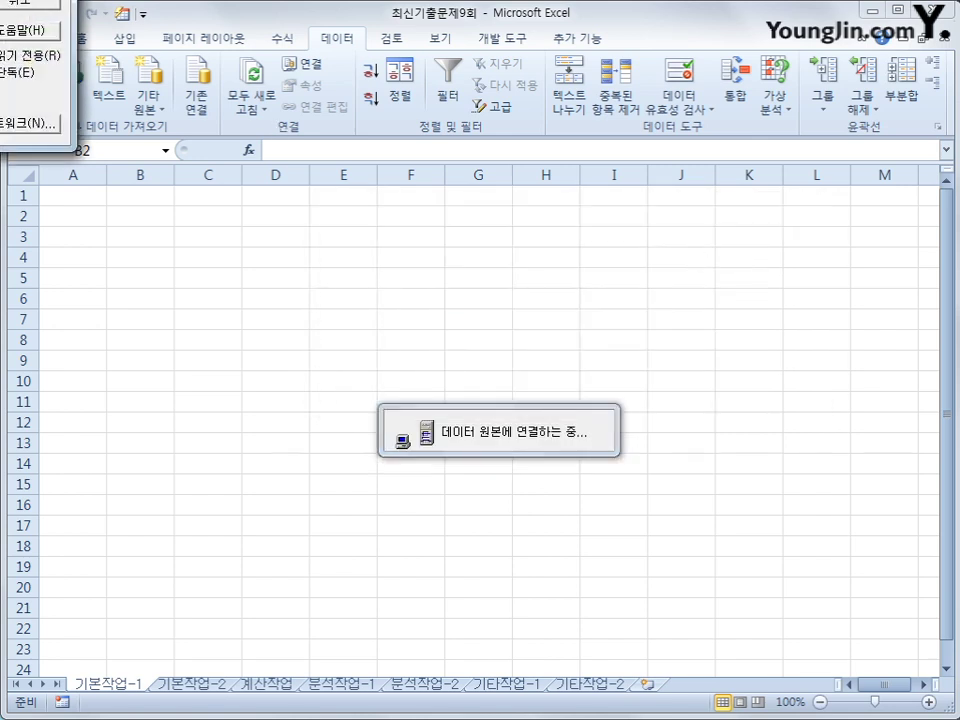
left_click_drag(2, 112, 535, 147)
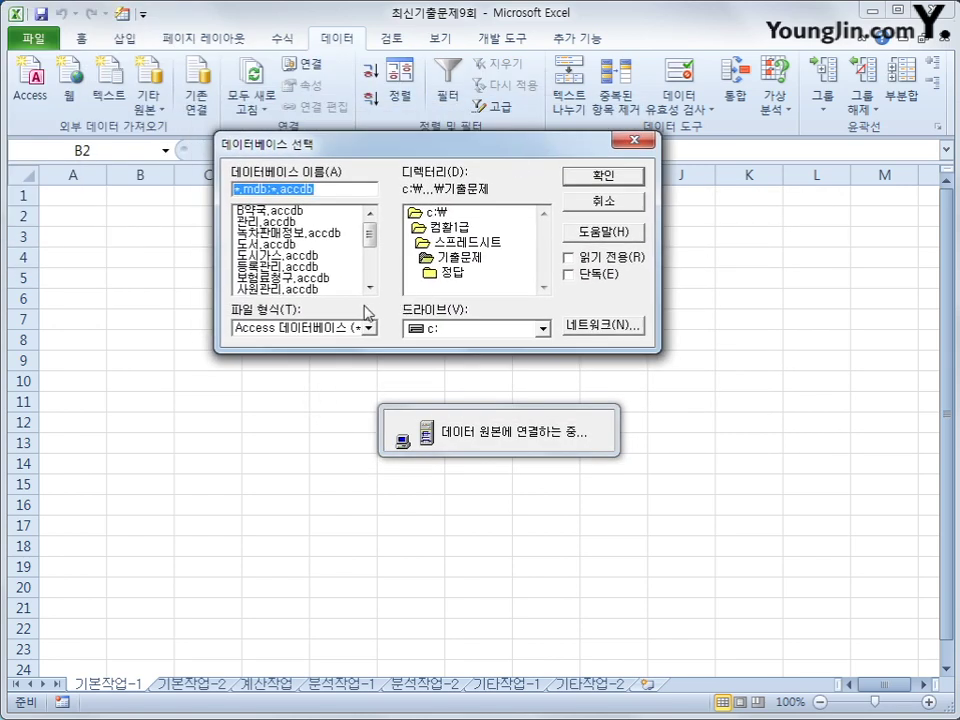
- Connect to the 도시가스.accdb database to open the Query Wizard
left_click(275, 255)
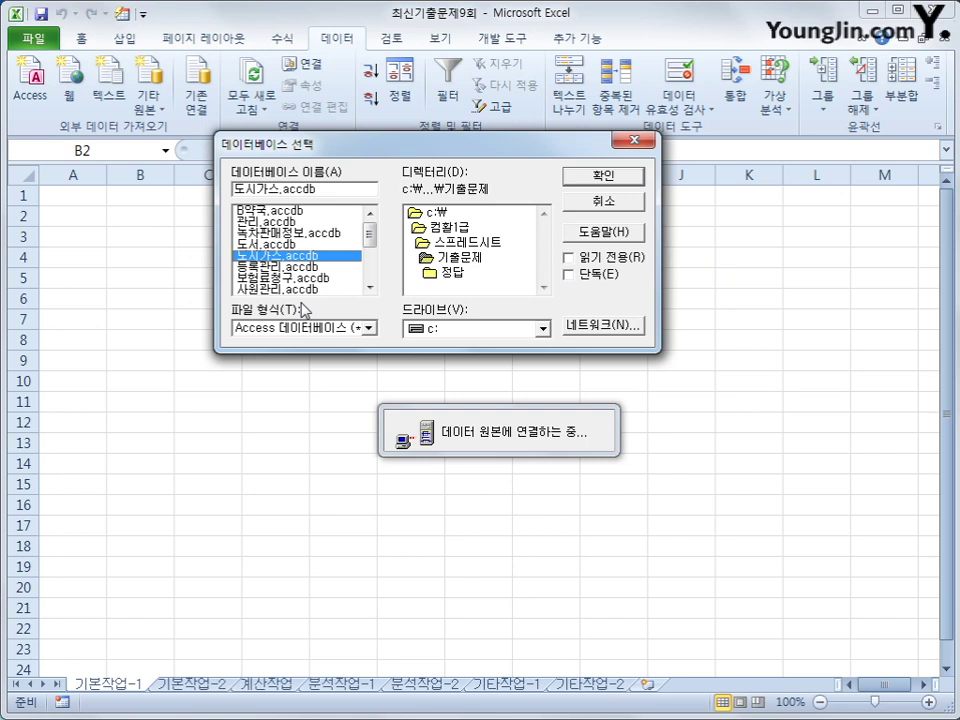
left_click(568, 174)
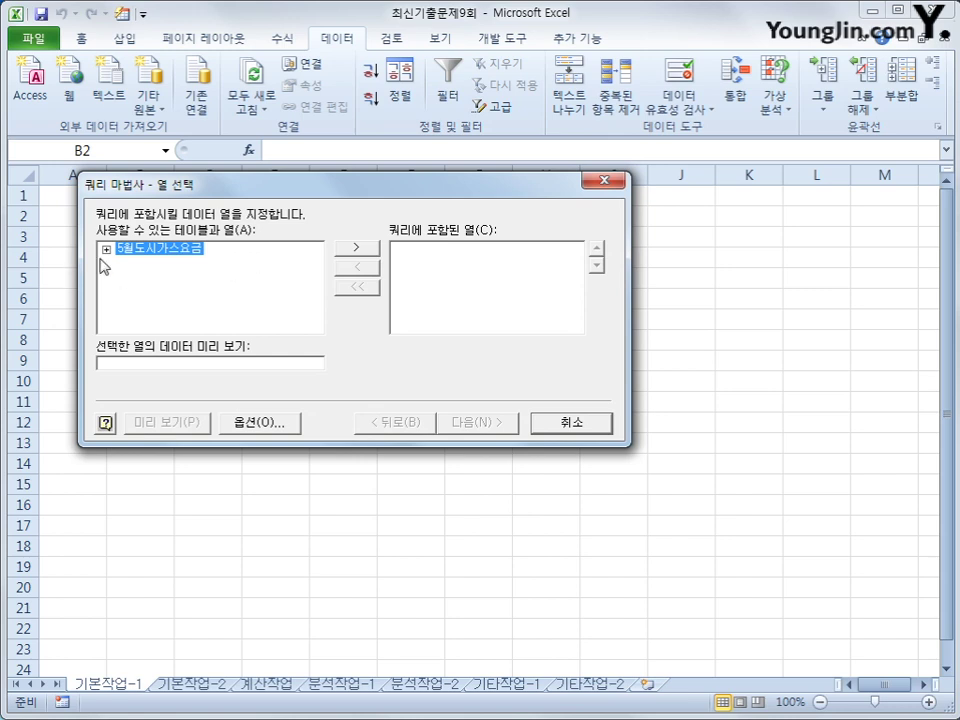
- Add 고객번호, 관할사업소, 사용량, 검침일 and 사용금액 from 5월도시가스요금 as query columns
double_click(157, 250)
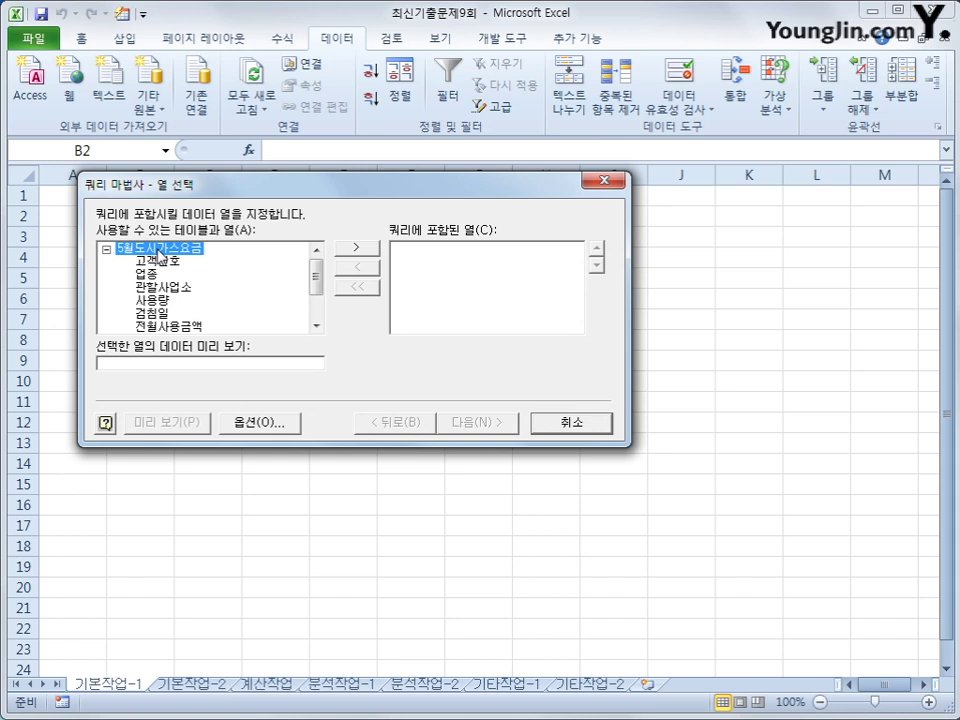
double_click(162, 261)
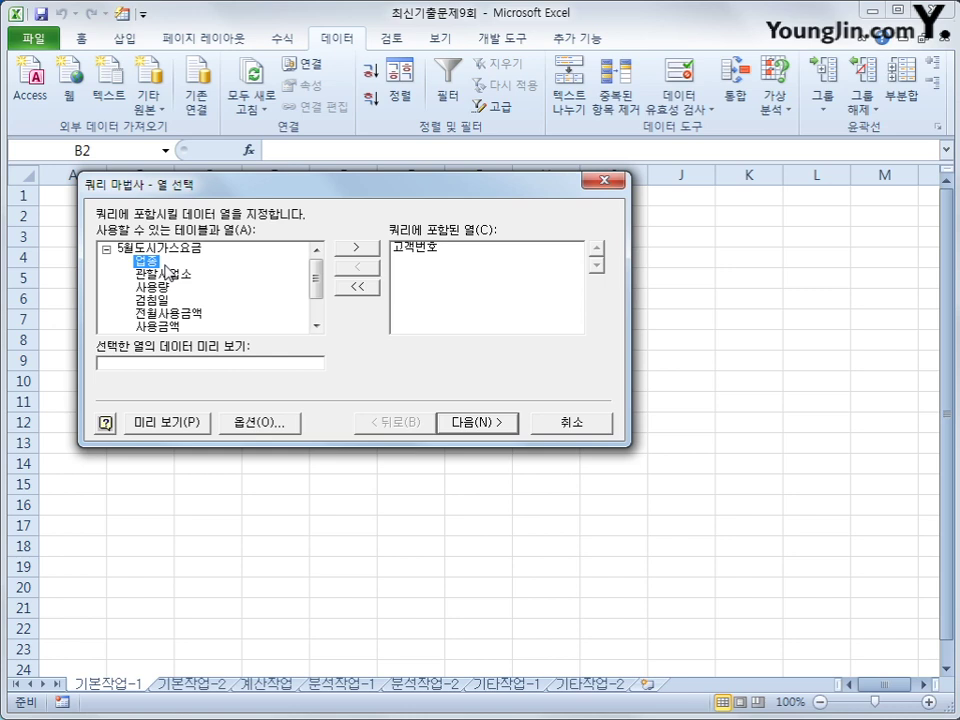
left_click(168, 274)
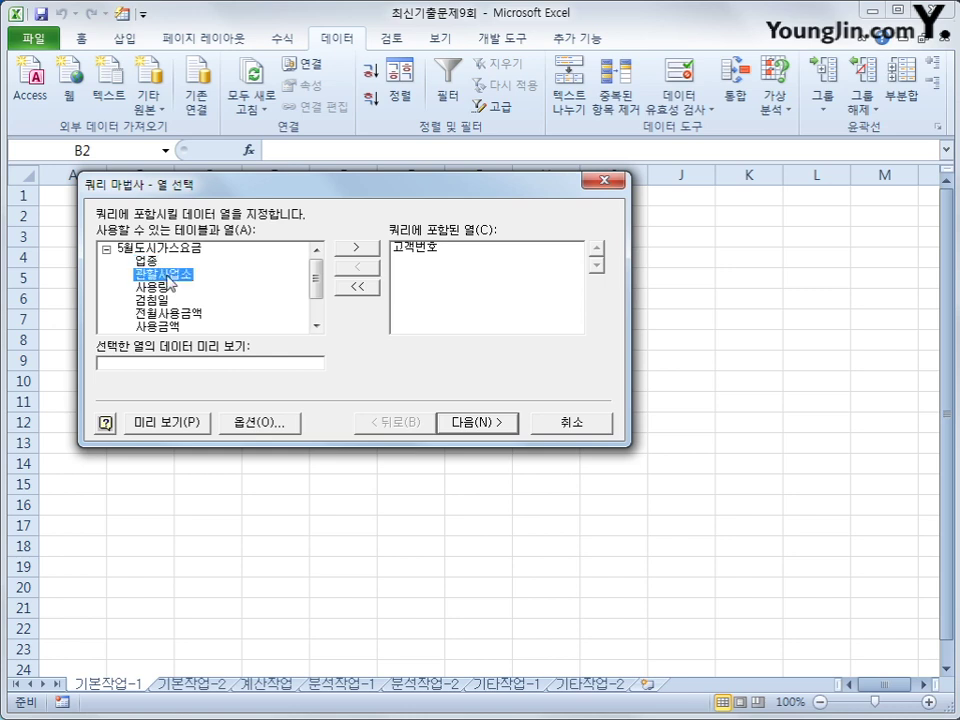
double_click(168, 275)
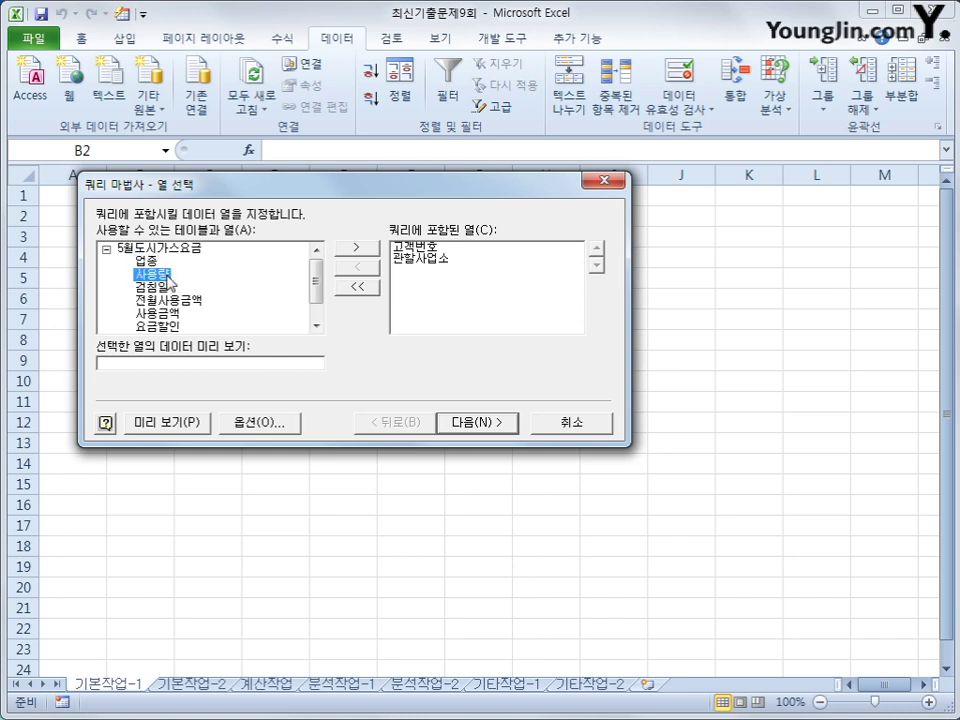
double_click(168, 275)
double_click(167, 275)
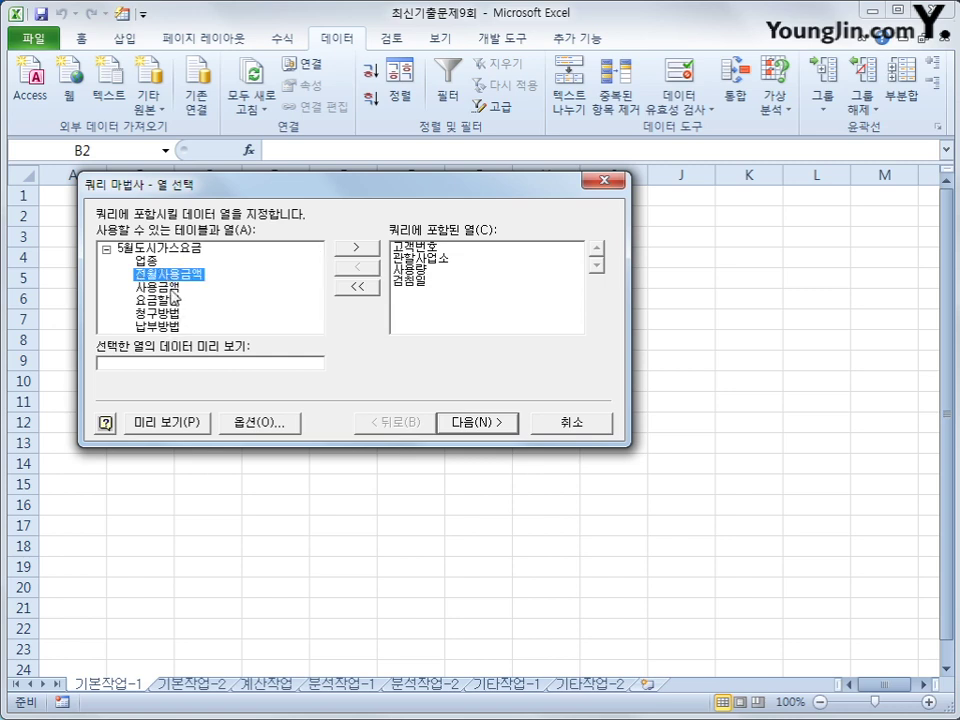
double_click(159, 285)
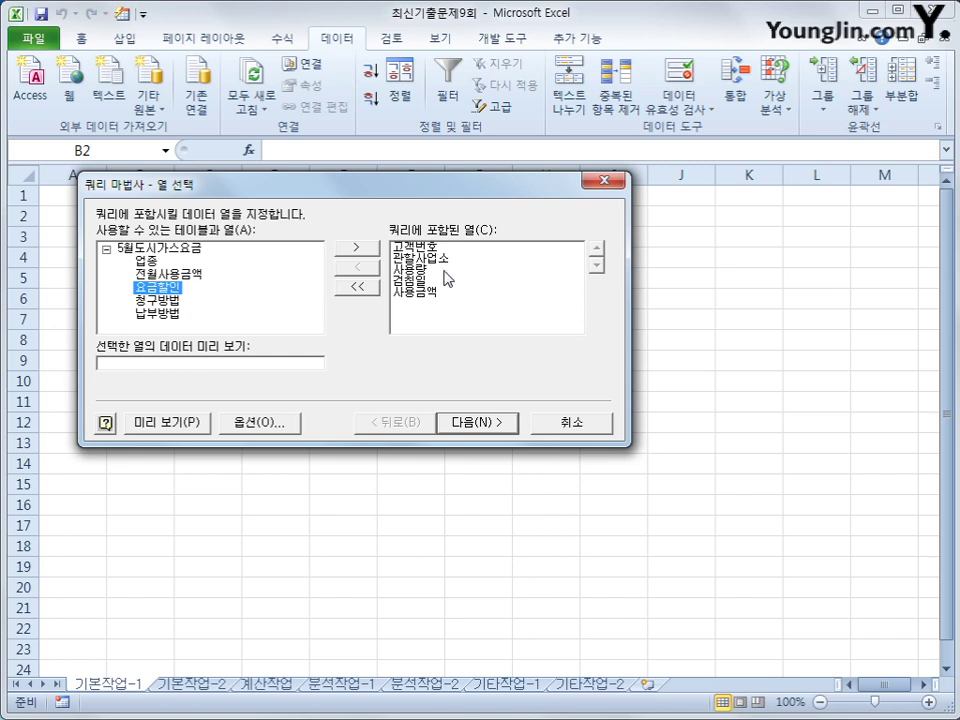
left_click(508, 426)
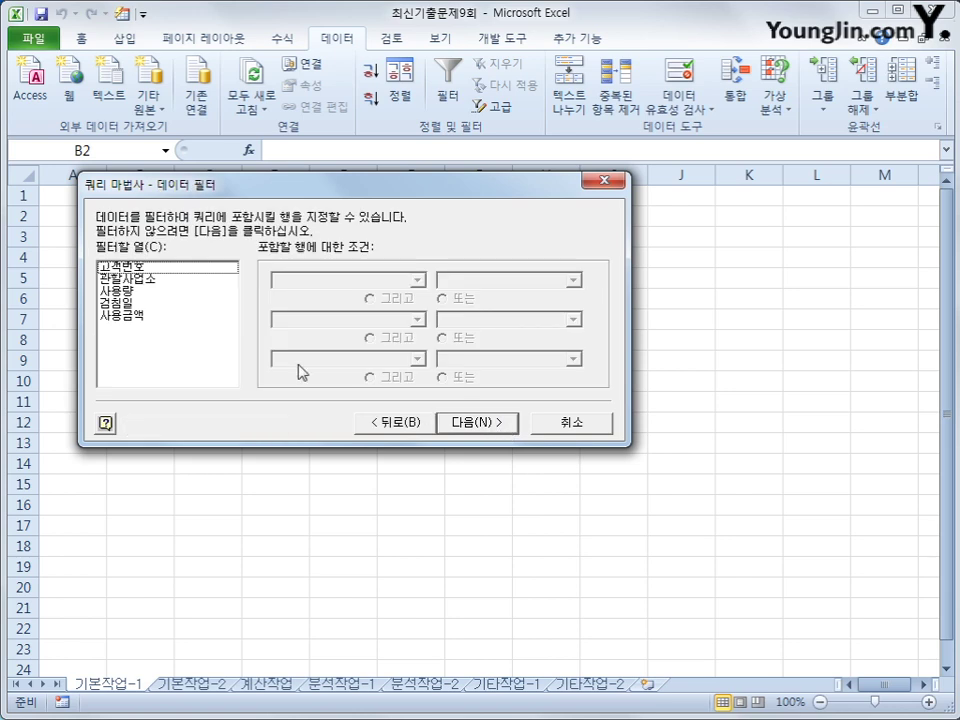
- Filter the query to rows with 사용량 >= 100 and 검침일 <= 2017-5-10
left_click(170, 296)
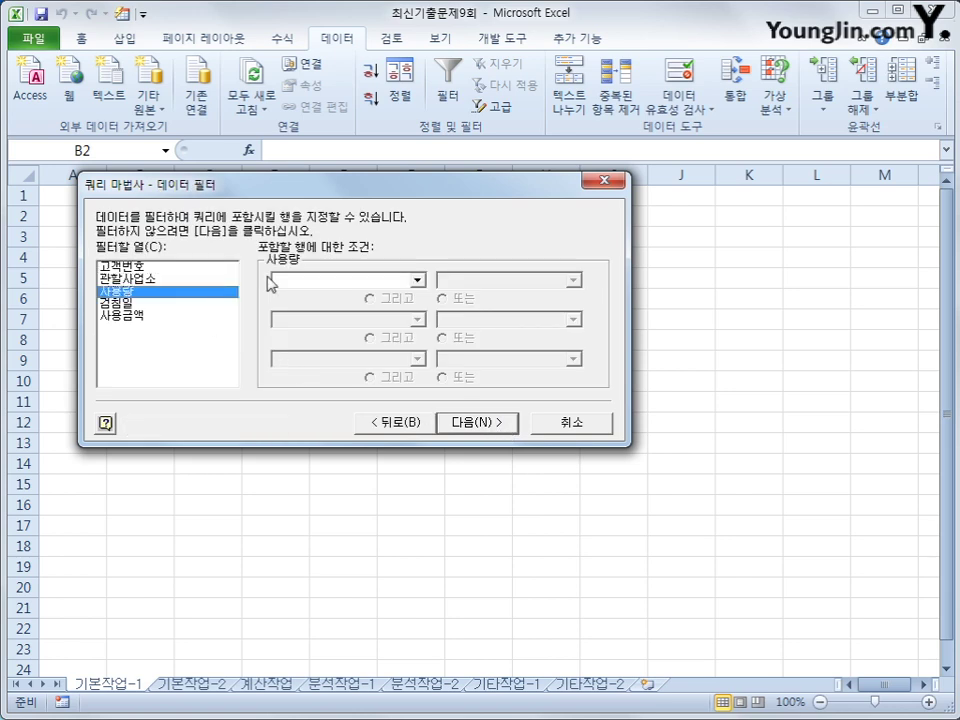
left_click(300, 280)
left_click(313, 341)
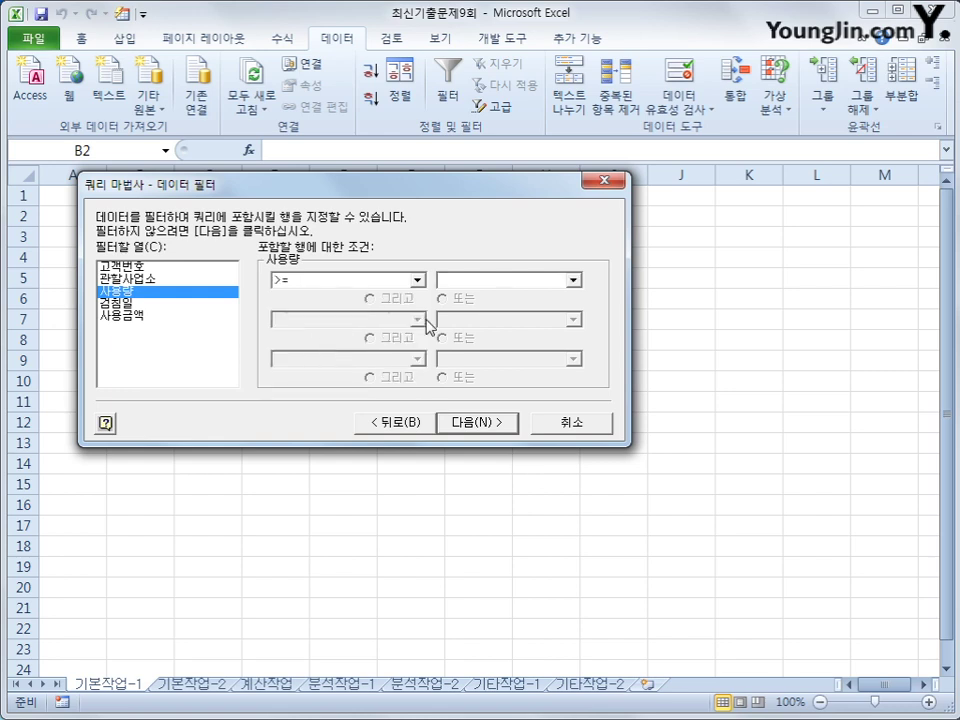
type("100")
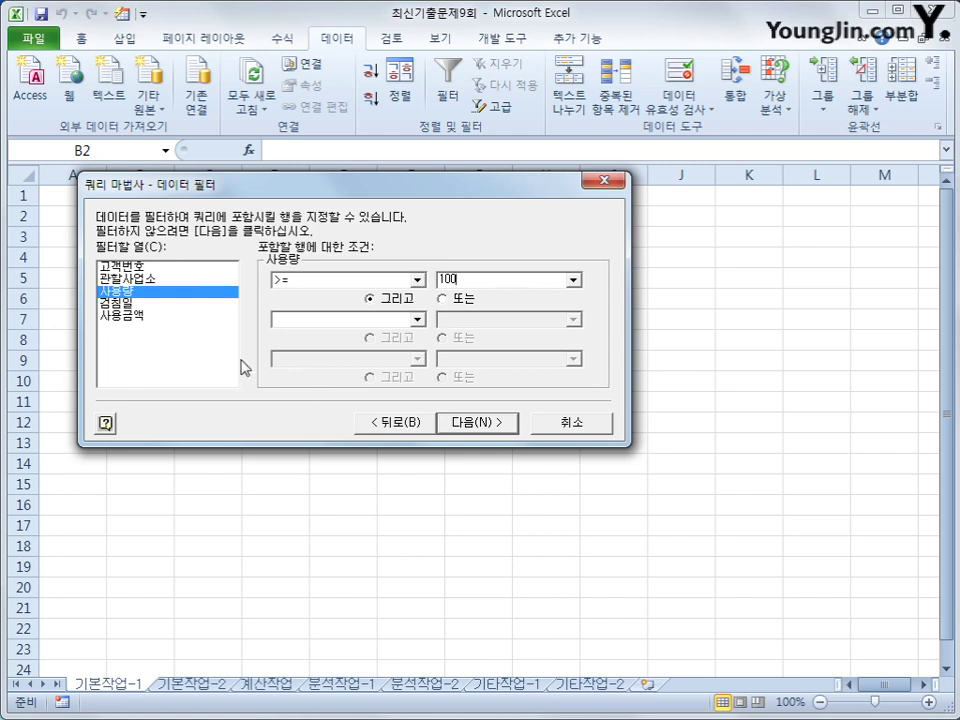
left_click(194, 306)
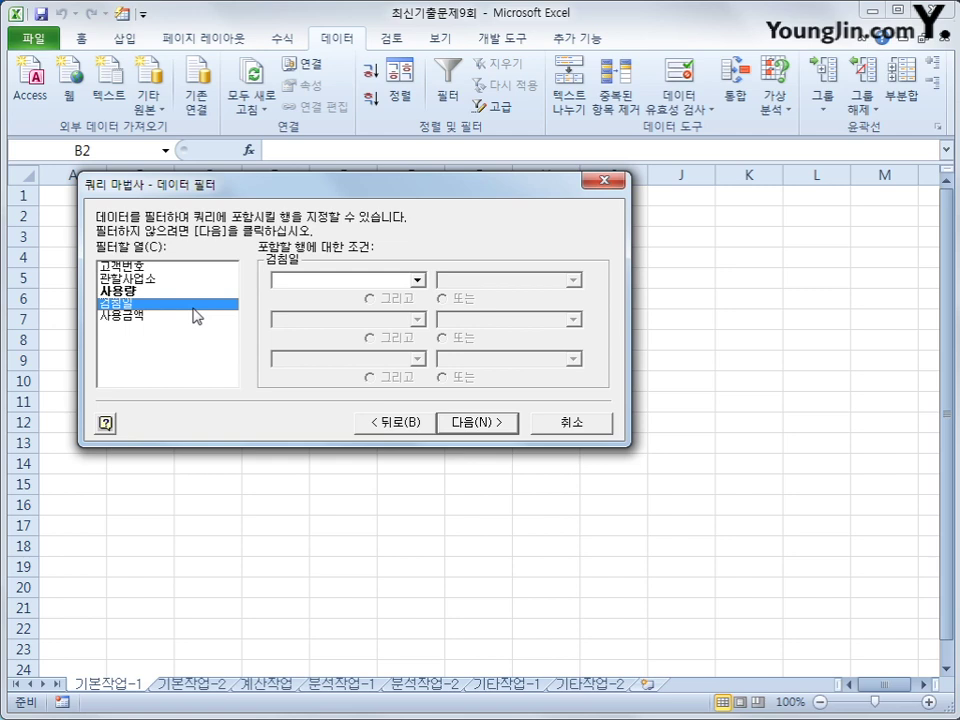
left_click(346, 281)
left_click(333, 366)
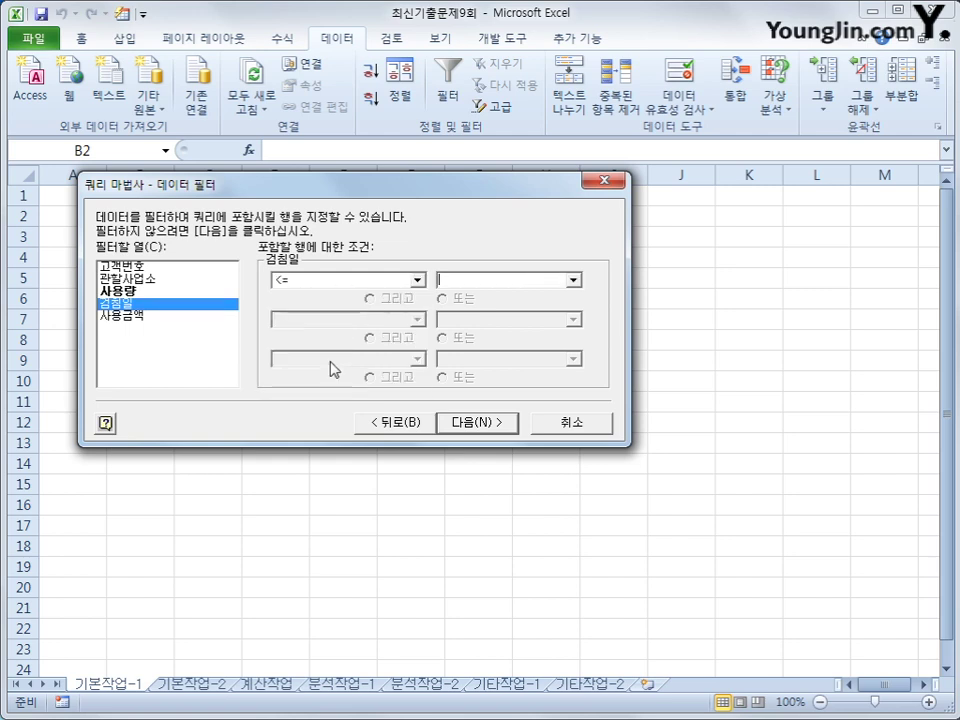
left_click(484, 283)
type("201")
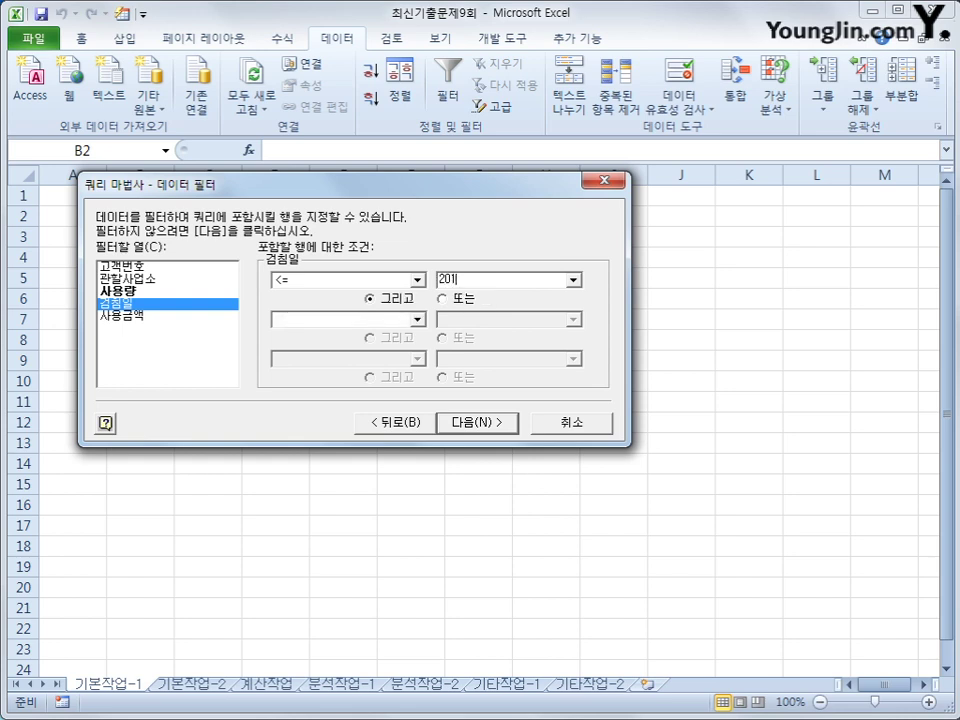
type("7-5-10")
left_click(483, 428)
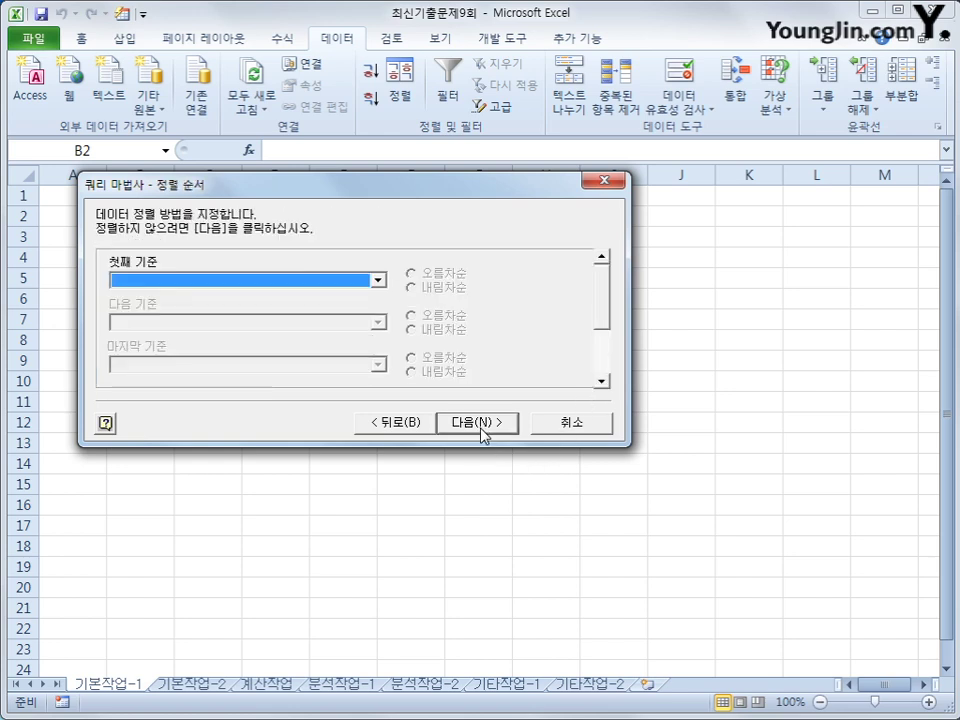
- Sort the query ascending by 관할사업소, then by 사용량
left_click(321, 282)
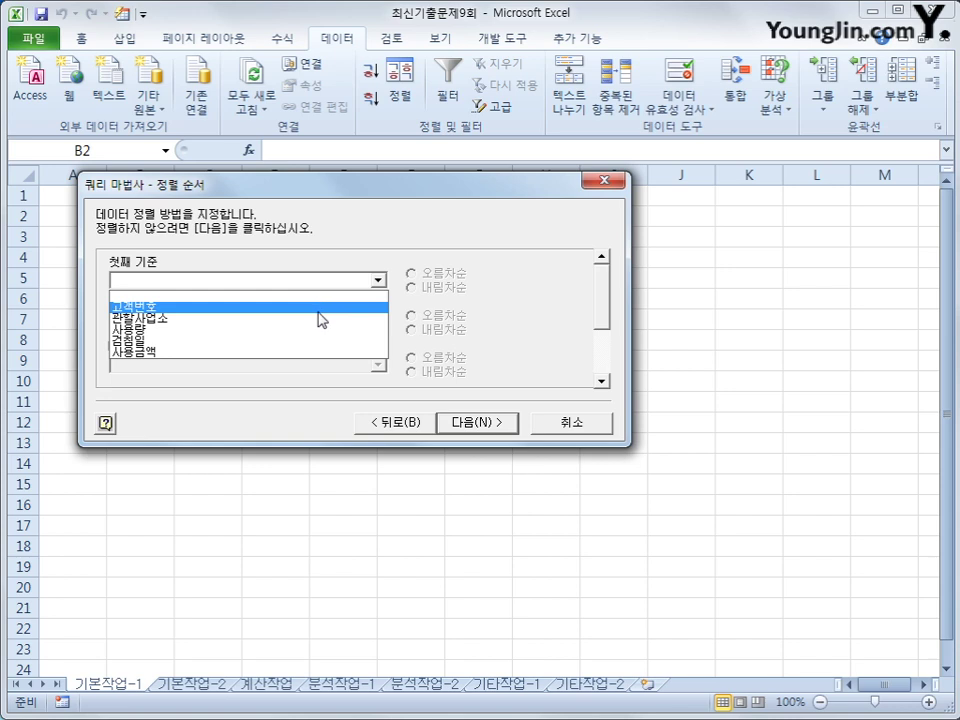
left_click(318, 320)
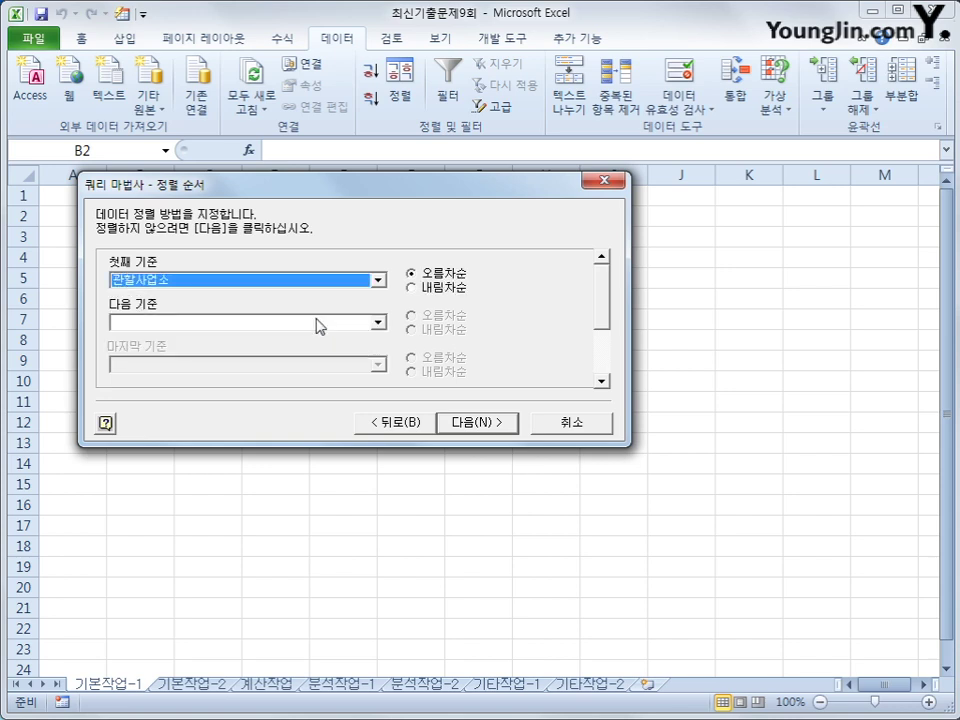
left_click(318, 323)
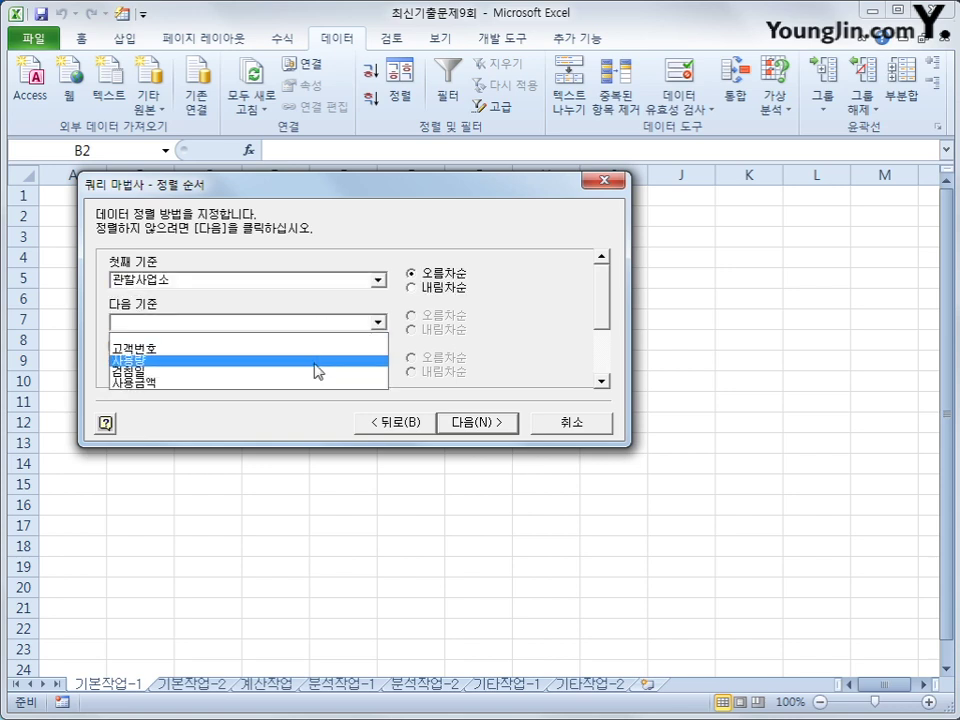
left_click(315, 362)
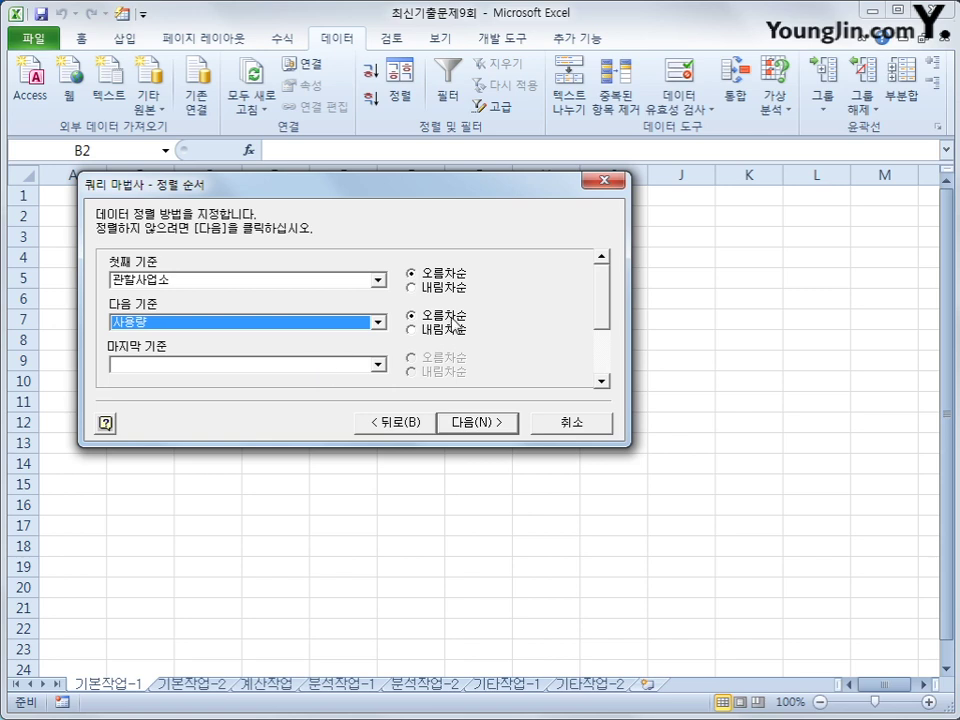
left_click(476, 431)
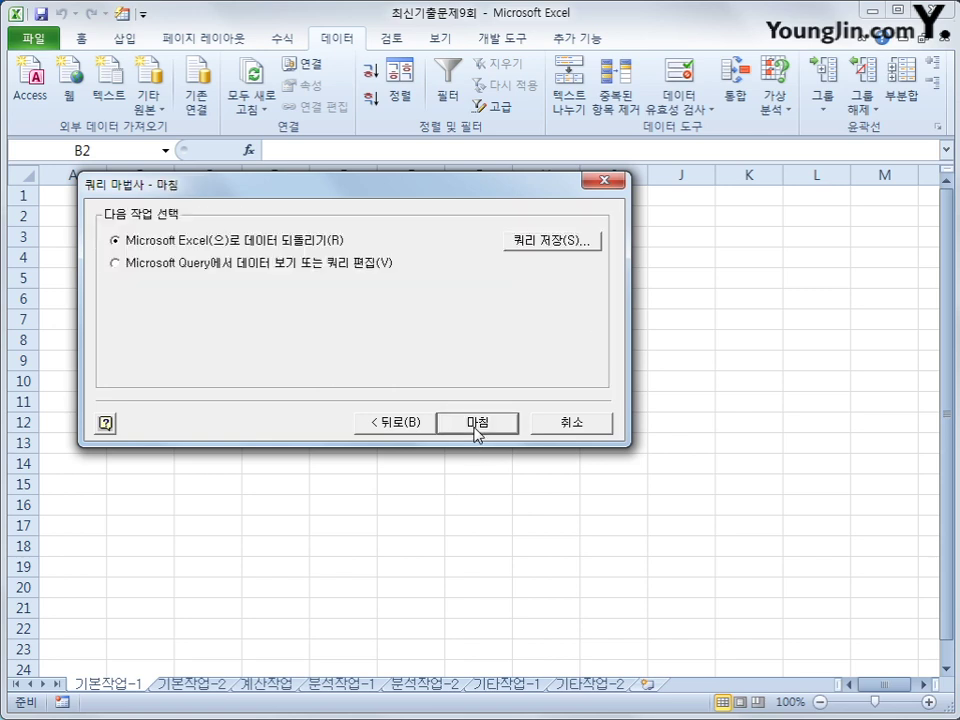
- Return the query results to the existing sheet as a table at $B$2
left_click(476, 431)
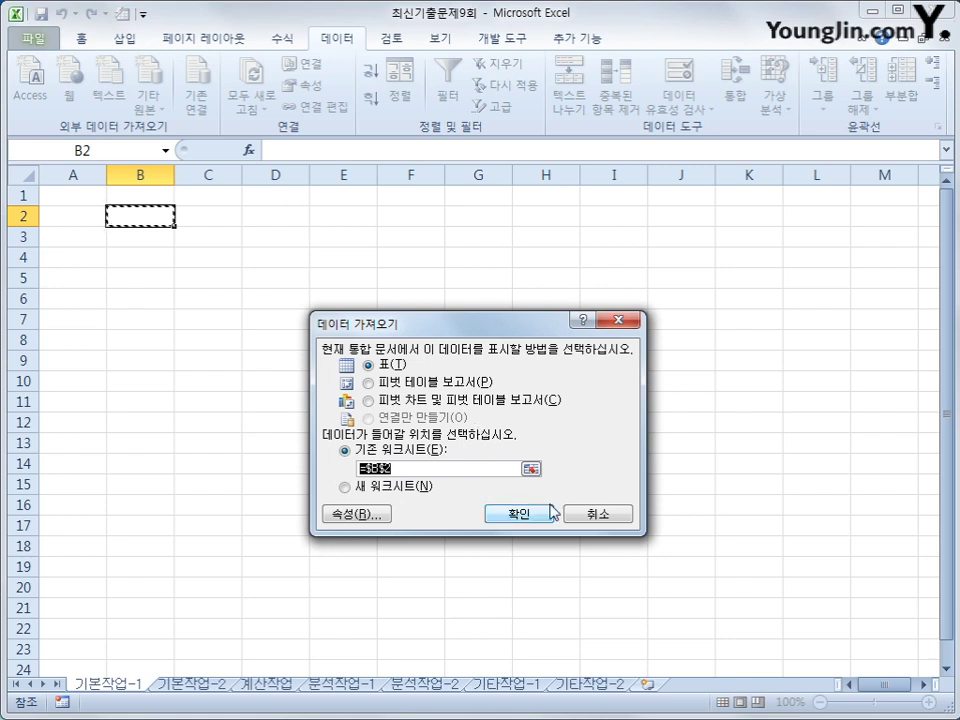
left_click(548, 520)
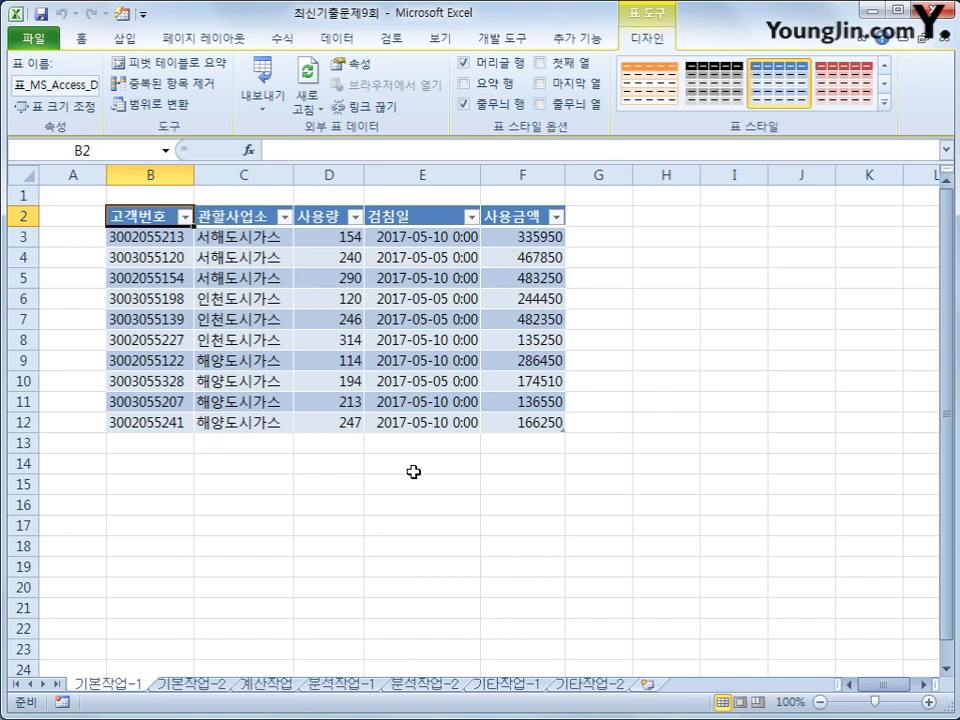
- Convert the imported query table to a normal range, removing its query definition
left_click(150, 104)
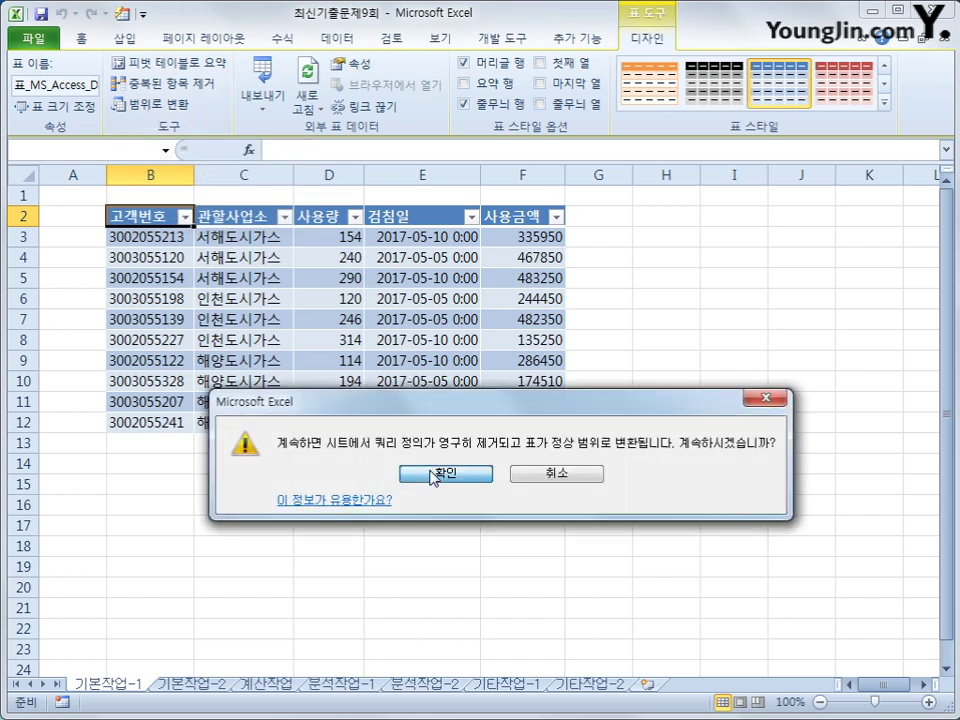
left_click(434, 477)
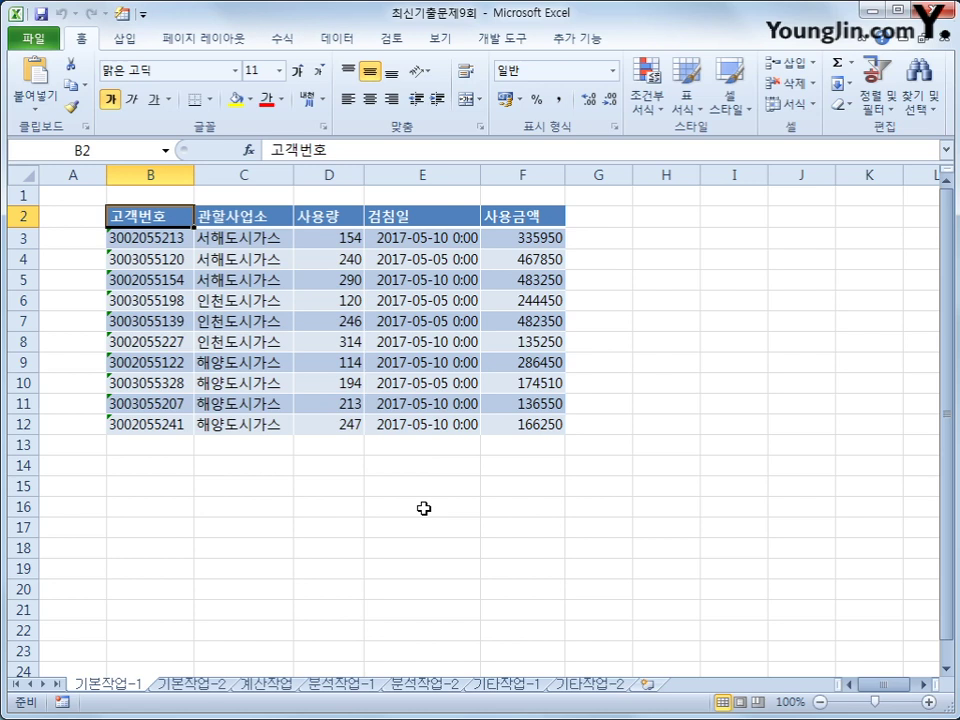
- Switch to the 기본작업-2 sheet and scroll below its gas-bill table
left_click(195, 684)
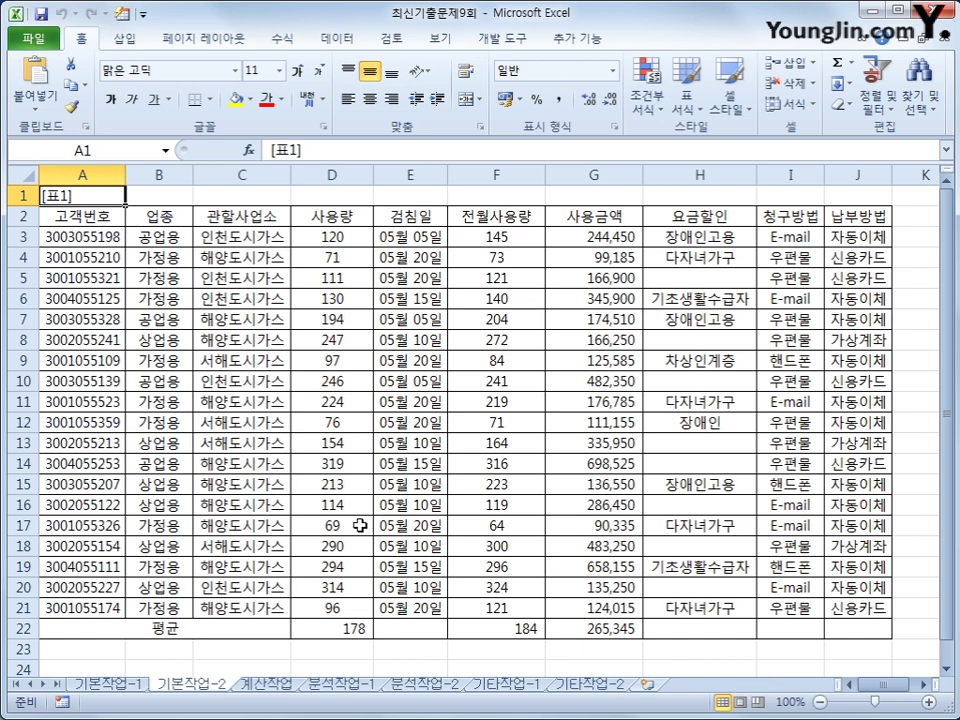
scroll(359, 525, "down", 2)
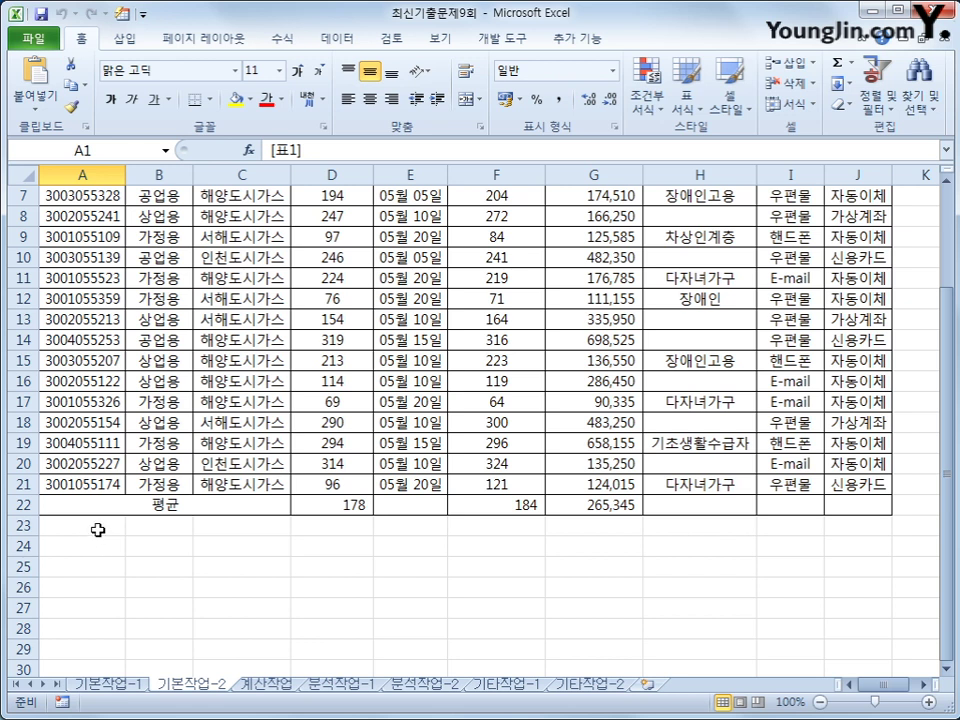
- Enter the label 조건 in cell A23
left_click(95, 529)
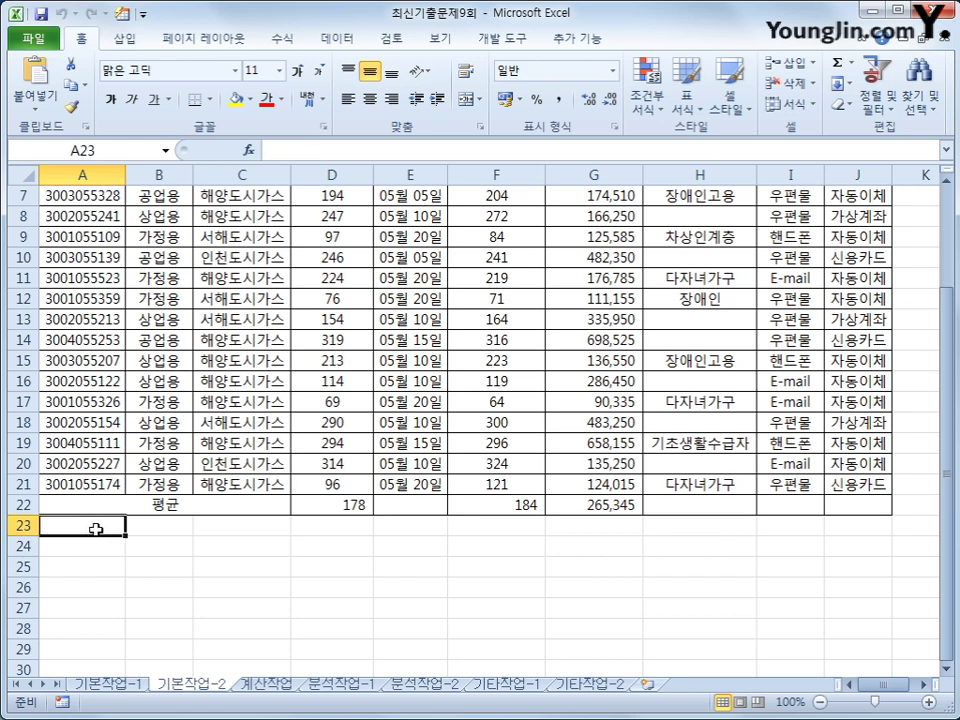
type("조건")
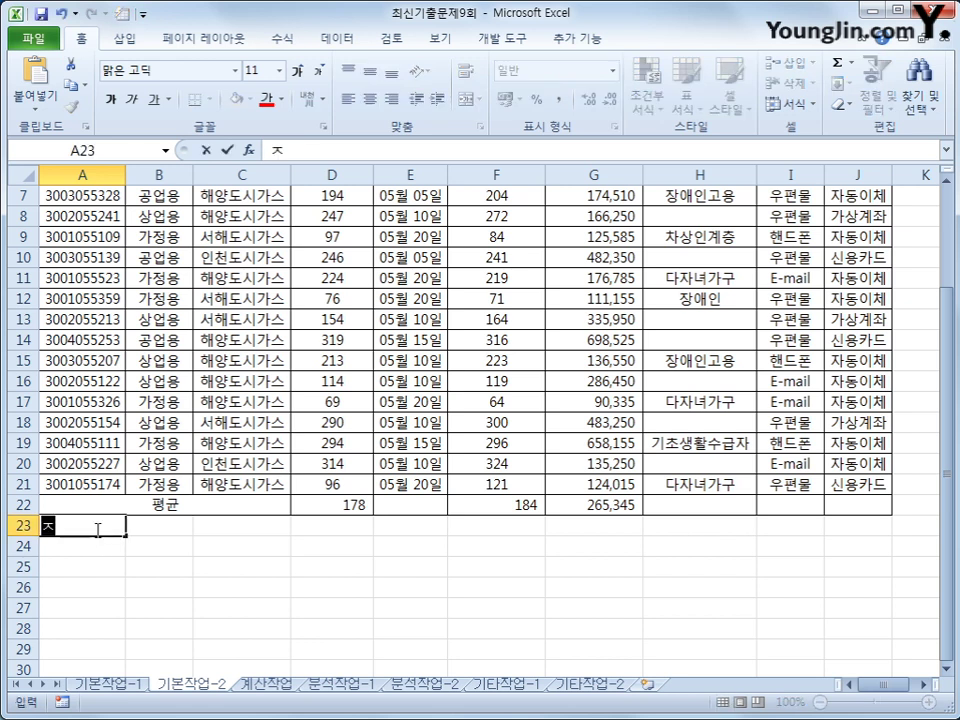
key("Return")
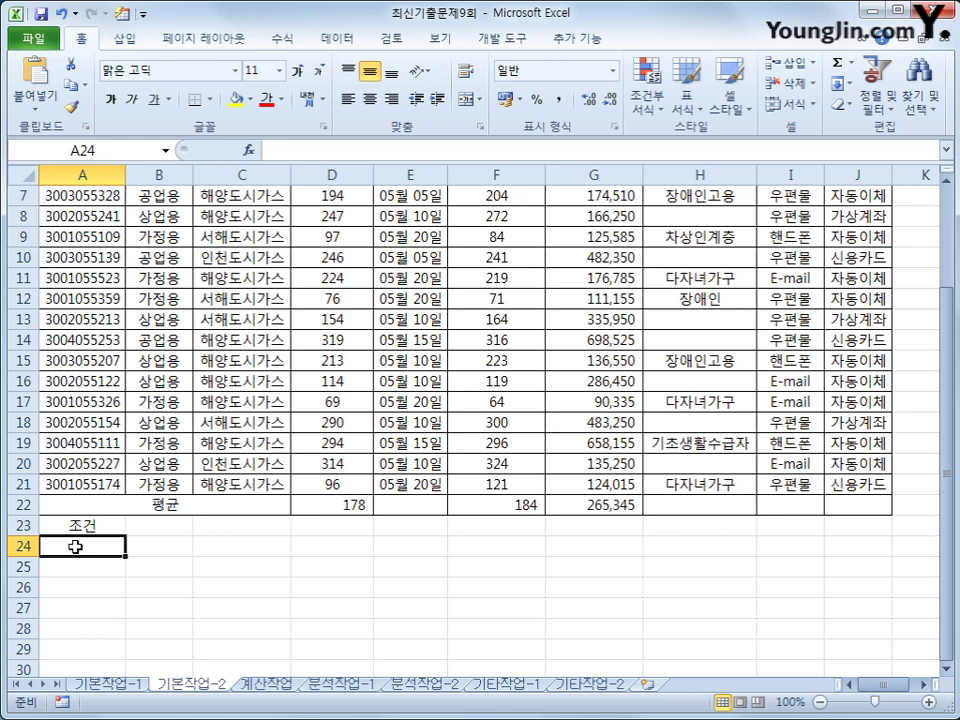
- Begin the A24 criteria formula with =or(left(A3,4)="3001",
type("=")
scroll(78, 546, "down", 2)
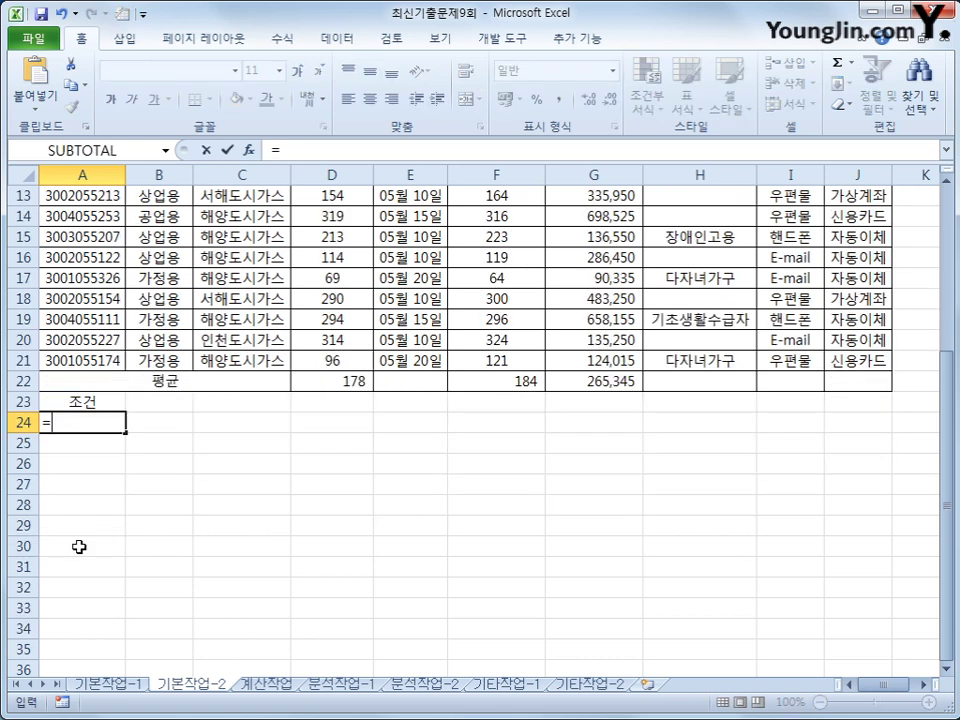
scroll(78, 546, "up", 2)
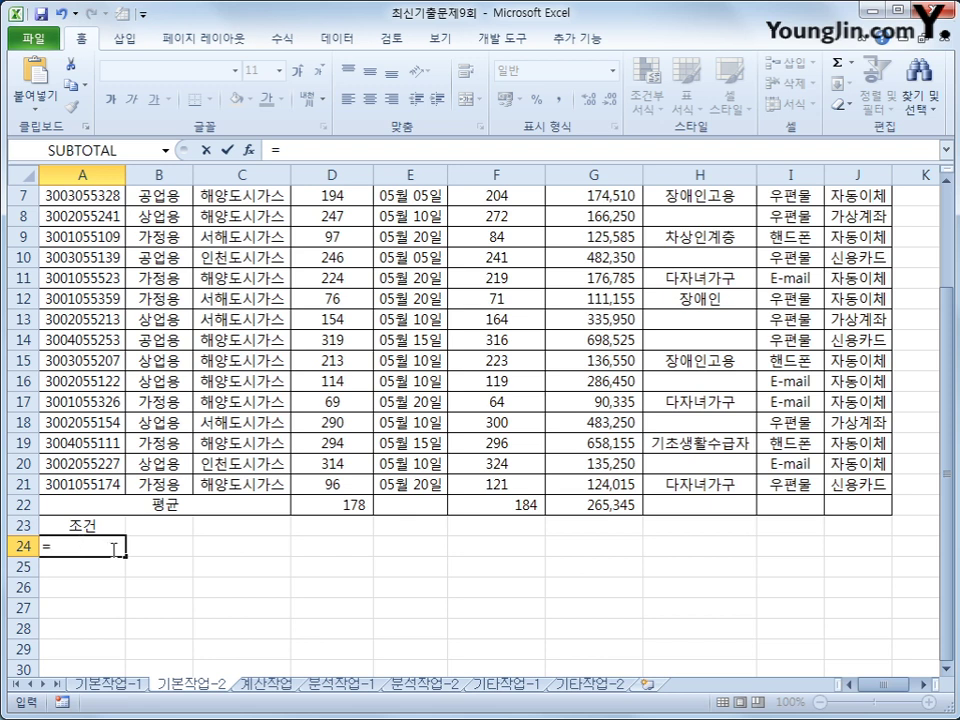
type("or(")
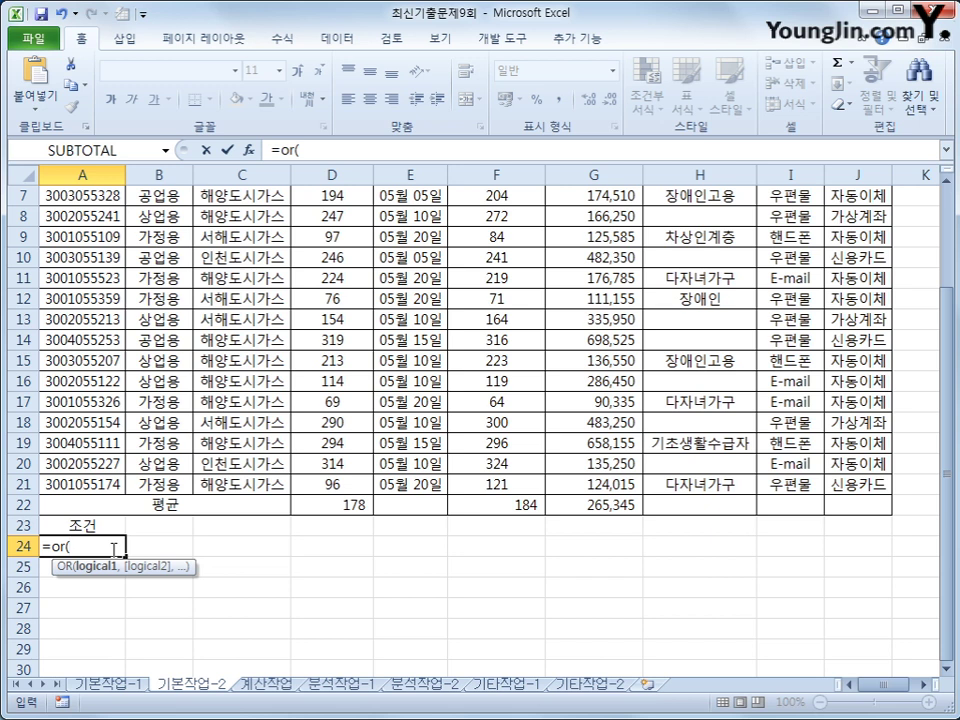
type("left(")
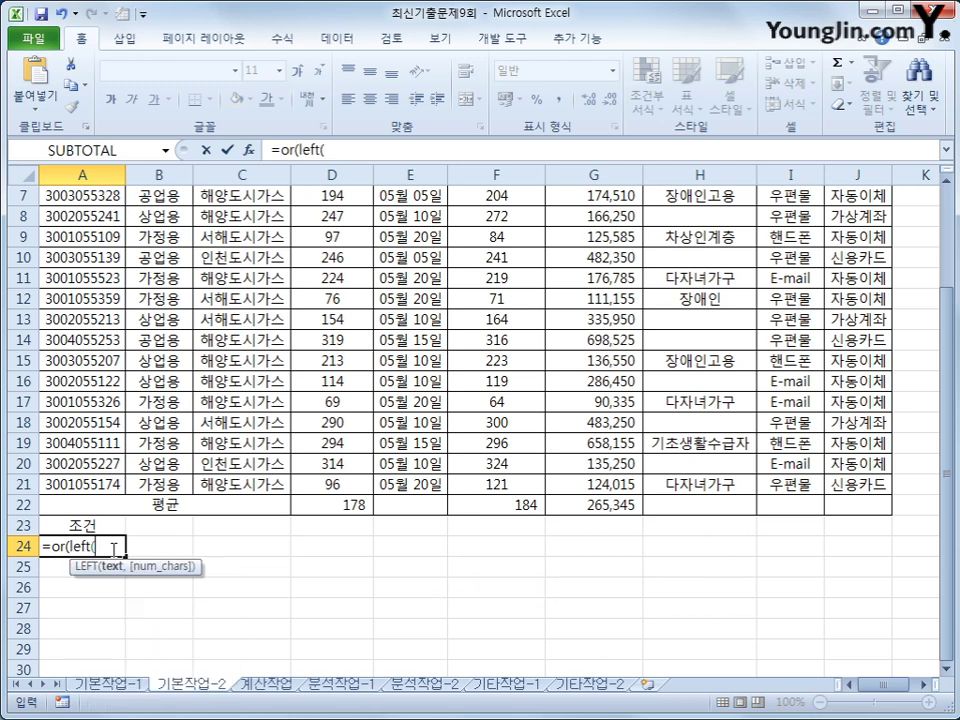
scroll(90, 546, "up", 2)
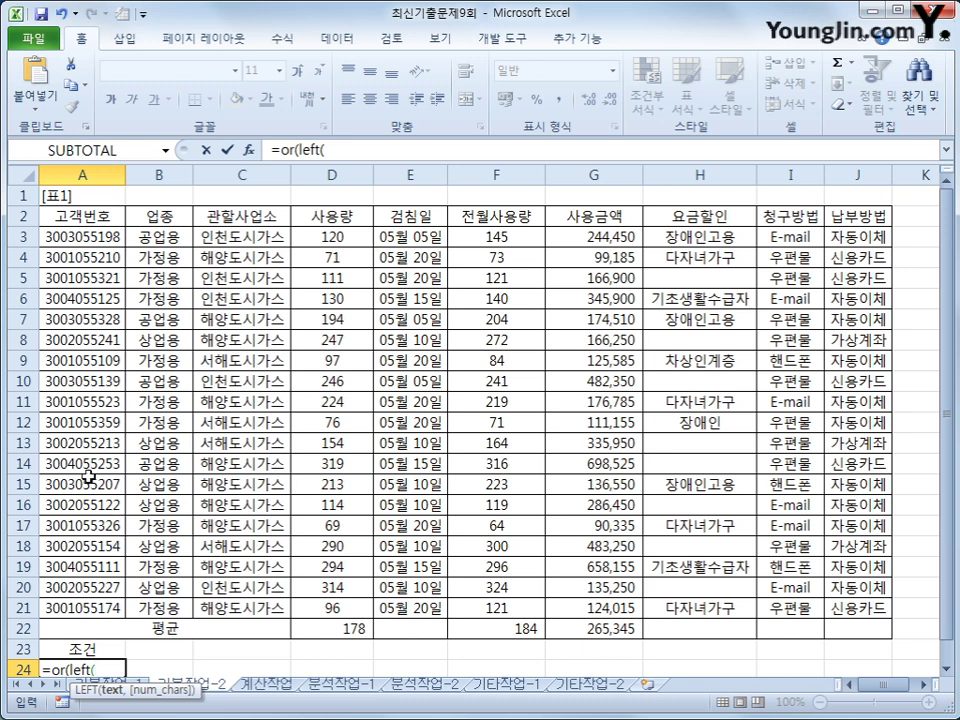
left_click(85, 237)
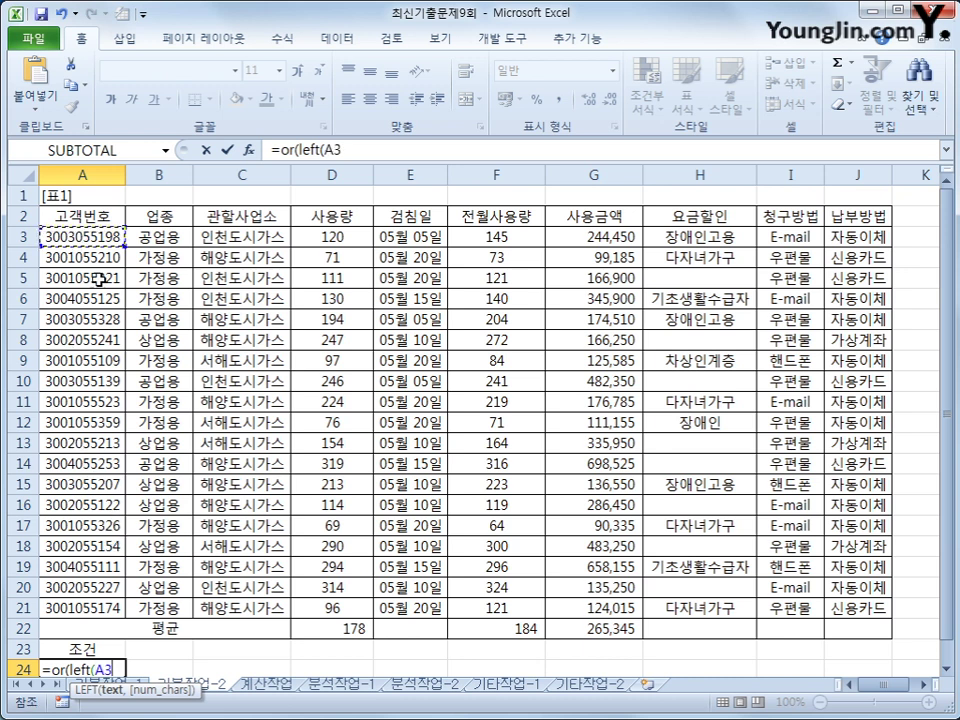
type(",")
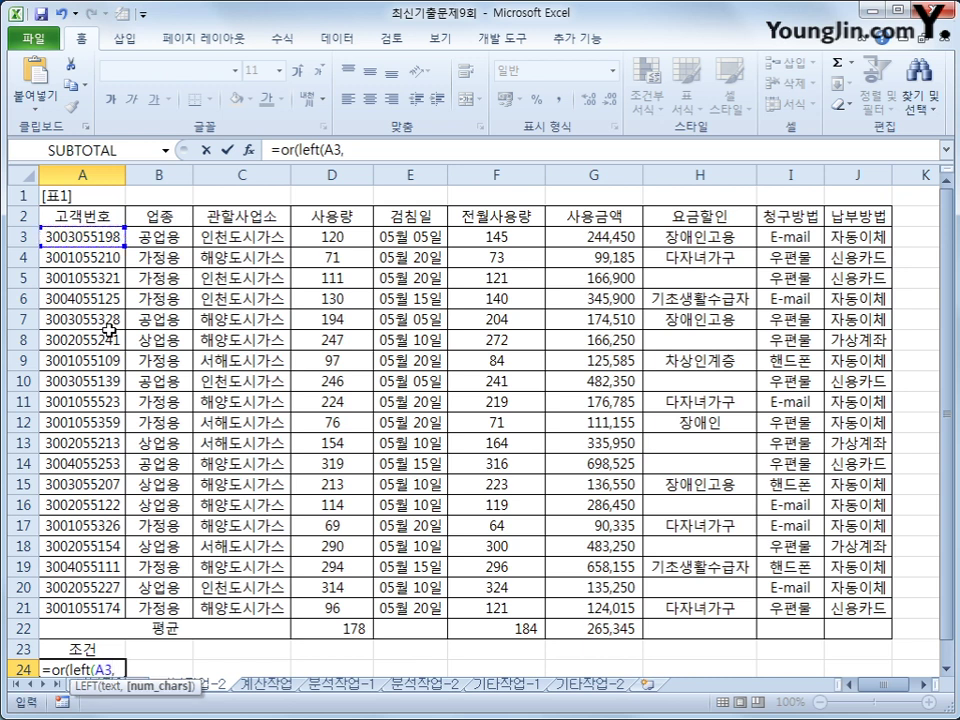
type("4)=")
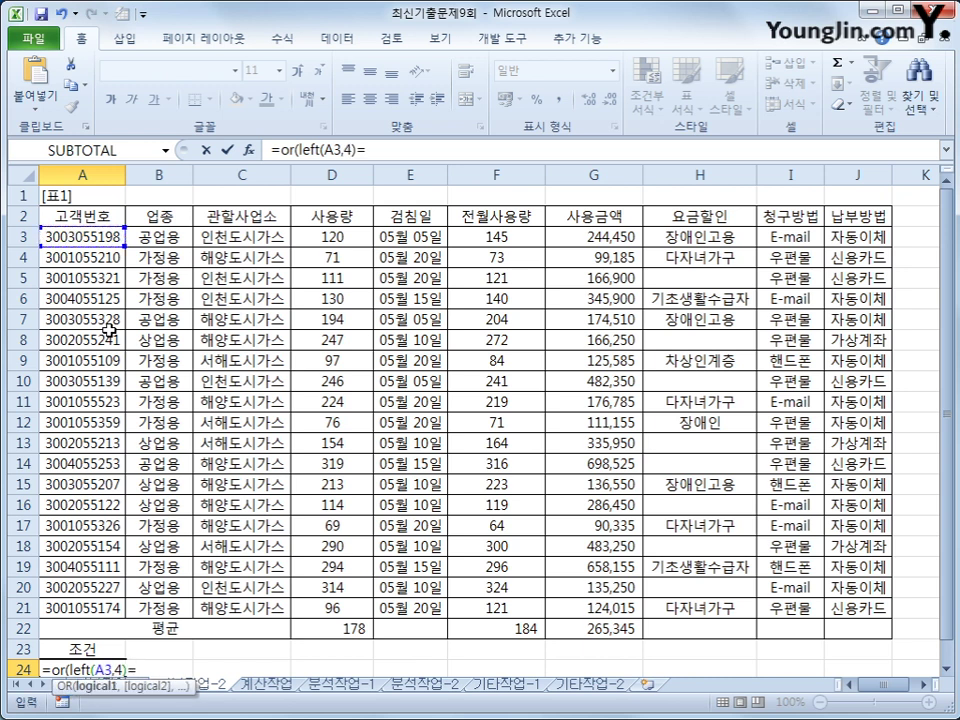
type("\"3001")
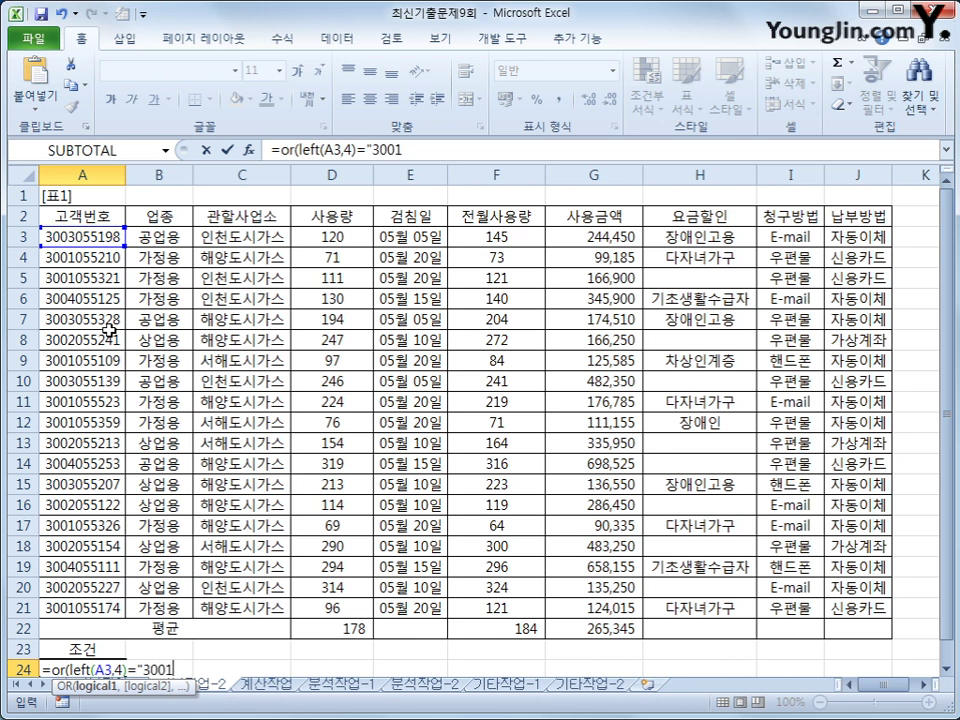
type("\"")
scroll(204, 300, "down", 1)
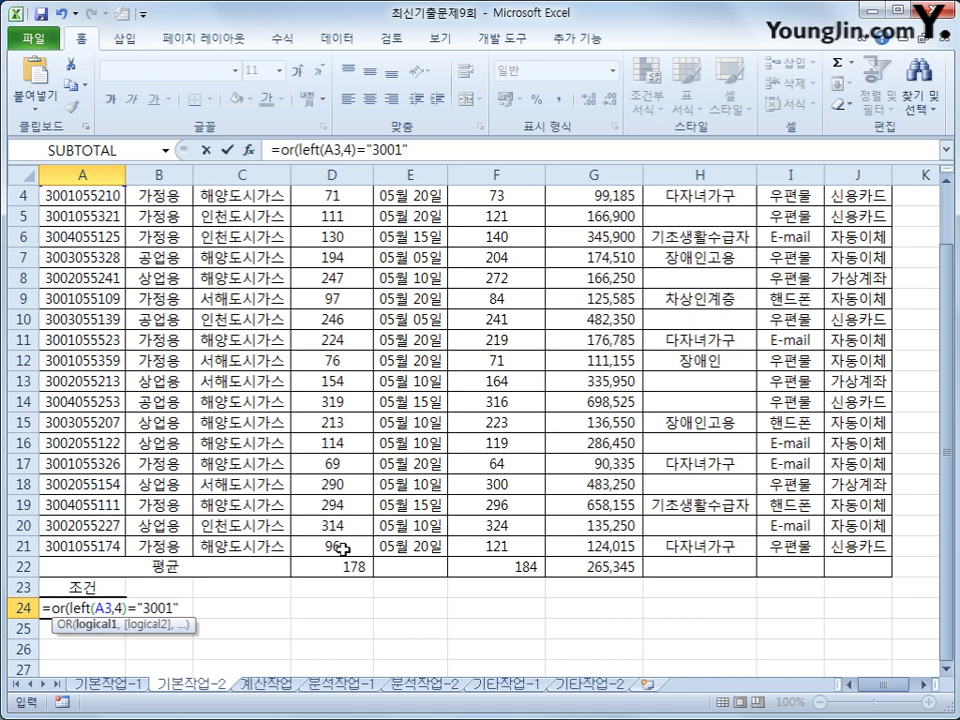
type(",")
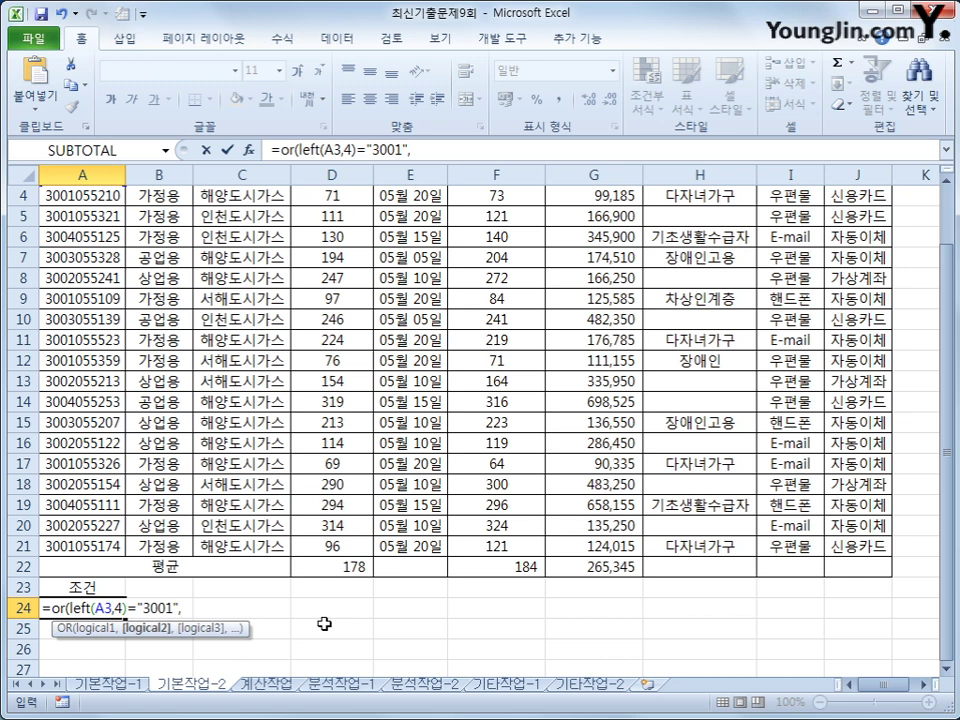
- Add the AND condition AVERAGE(D3,F3)>=150 to the A24 formula
type("a")
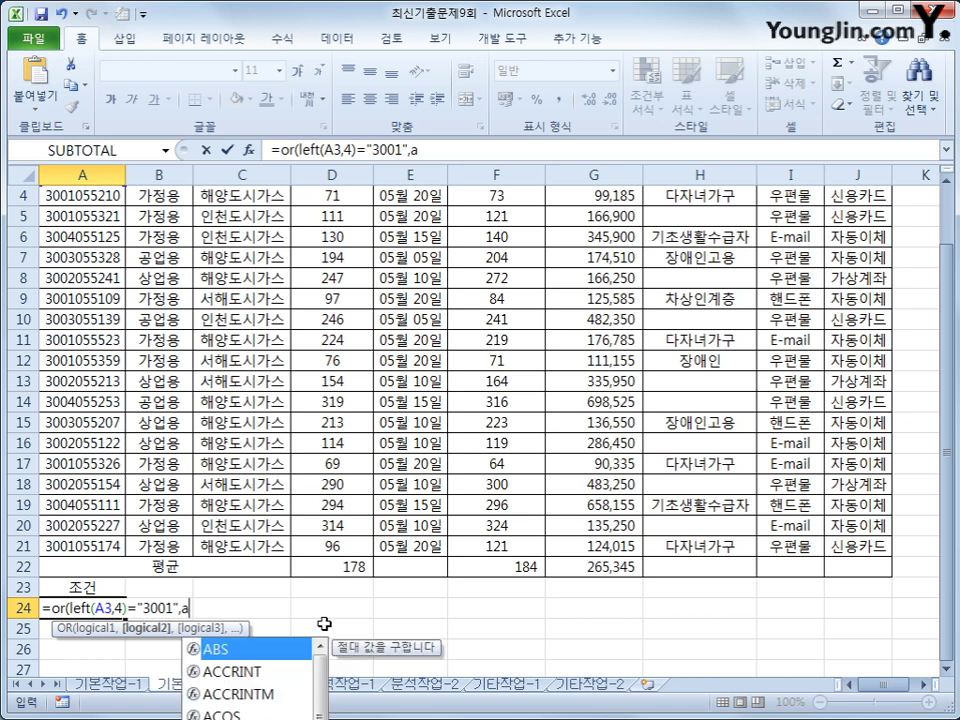
type("nd(")
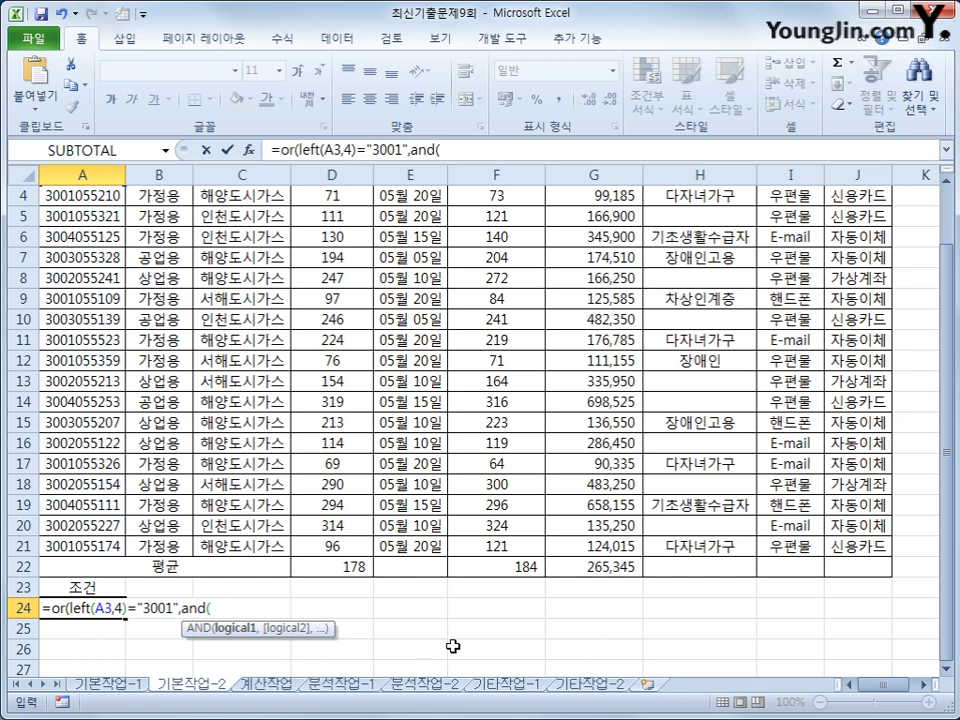
type("ave")
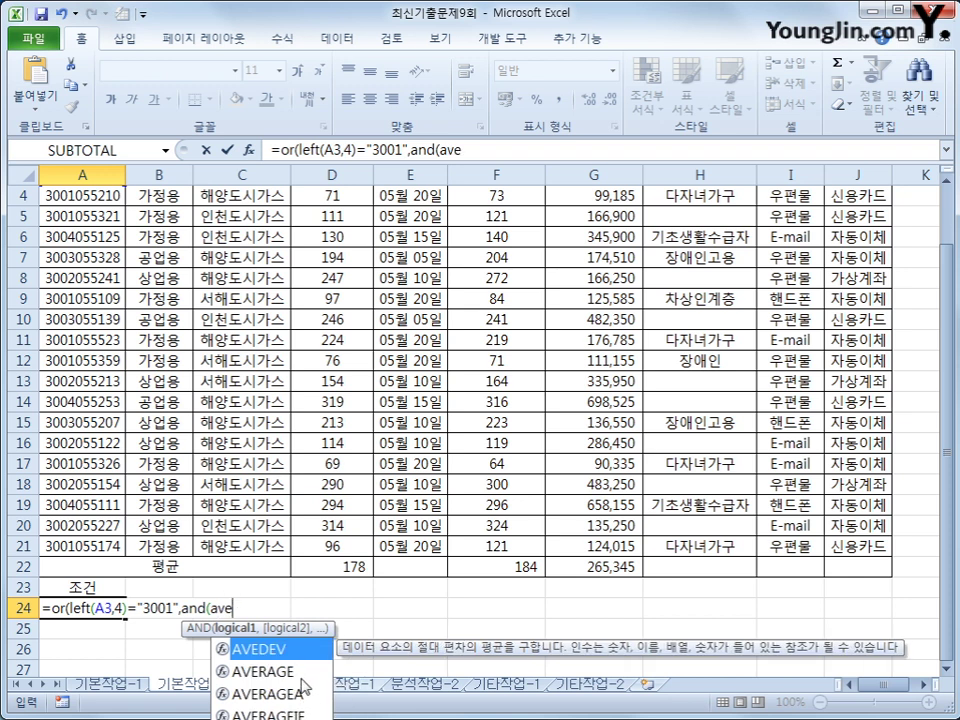
key("Down")
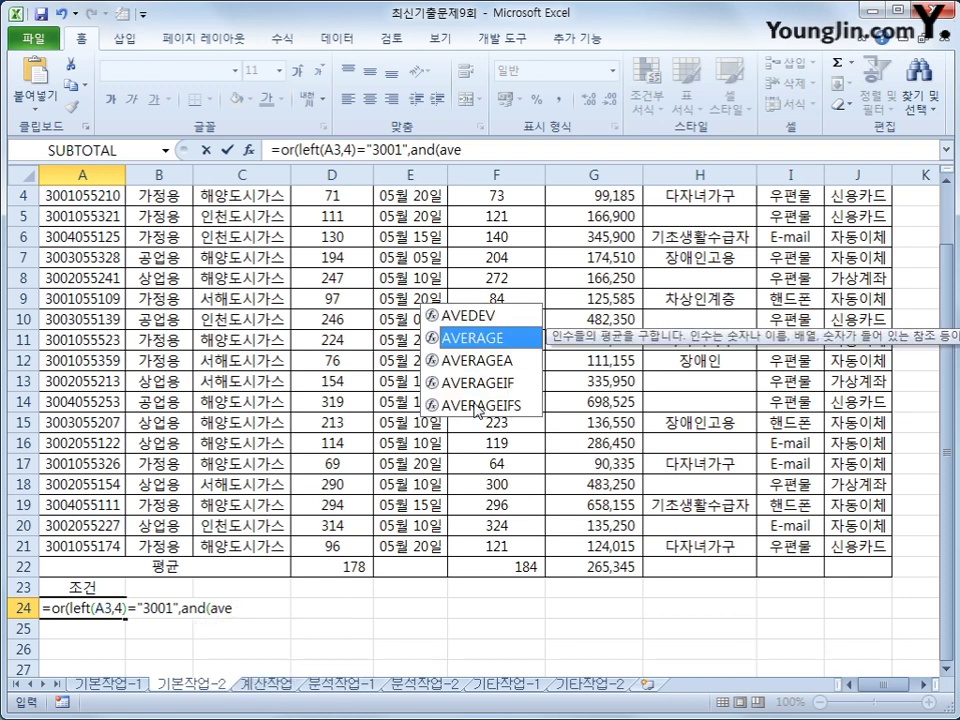
key("Tab")
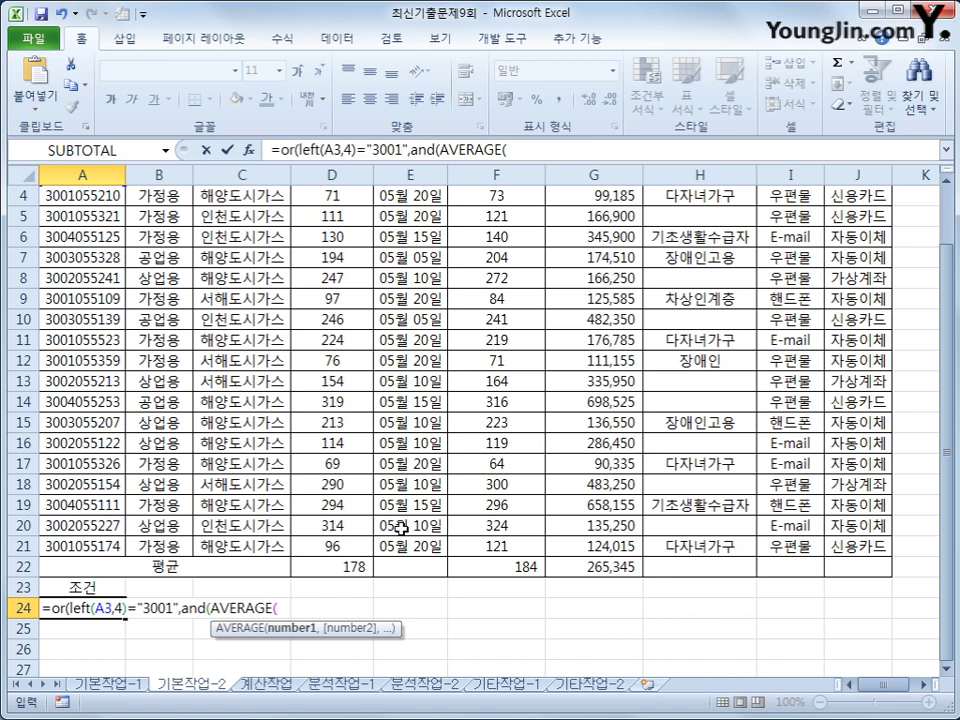
scroll(398, 520, "up", 1)
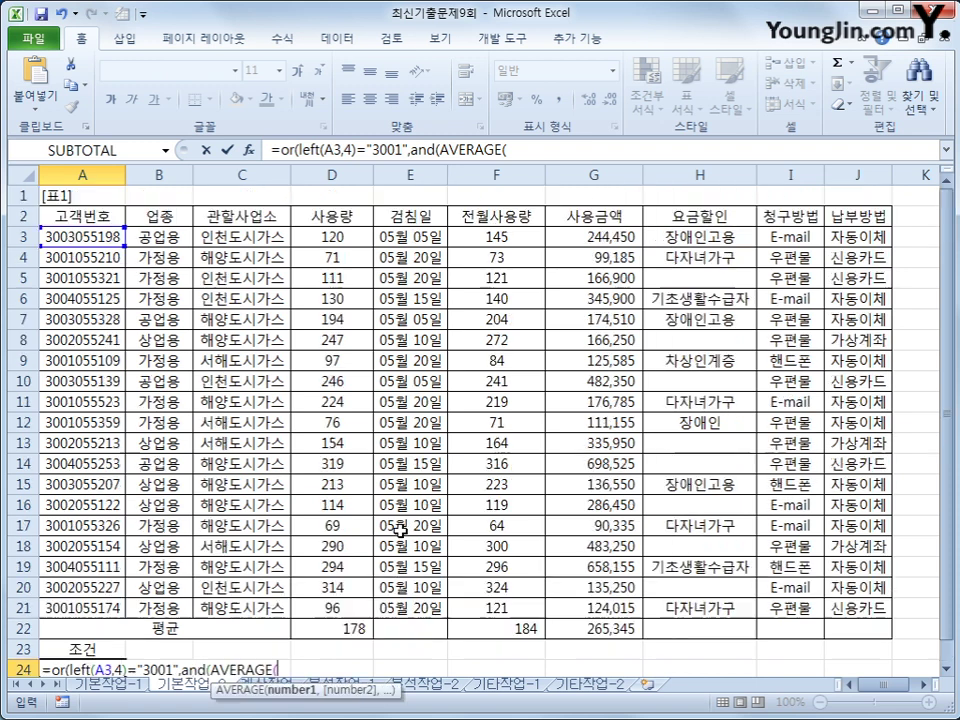
left_click(331, 237)
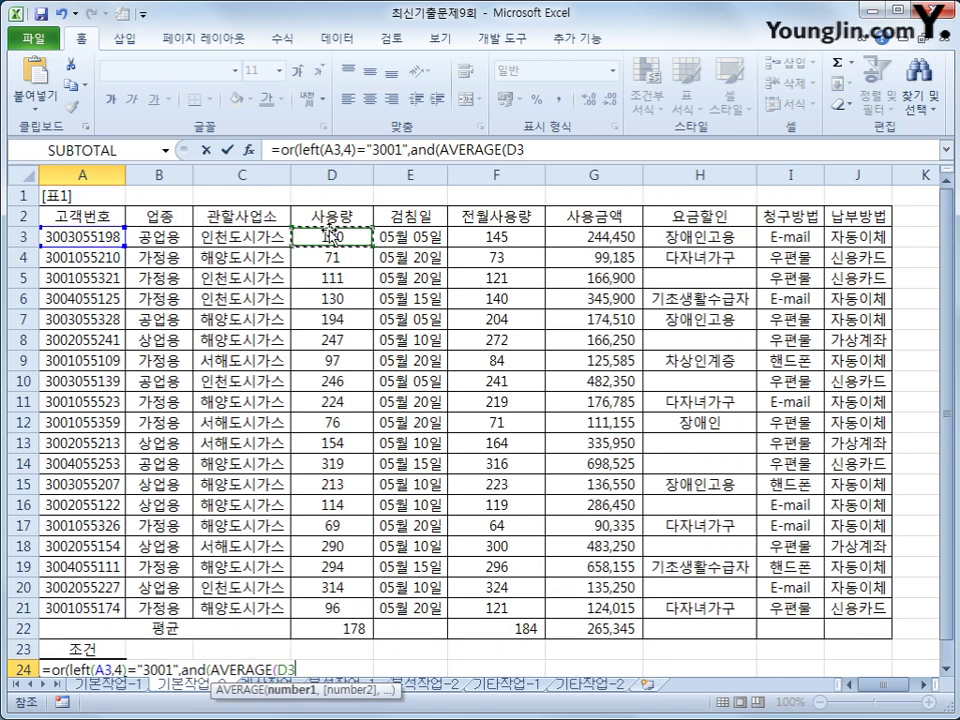
type(",")
left_click(497, 238)
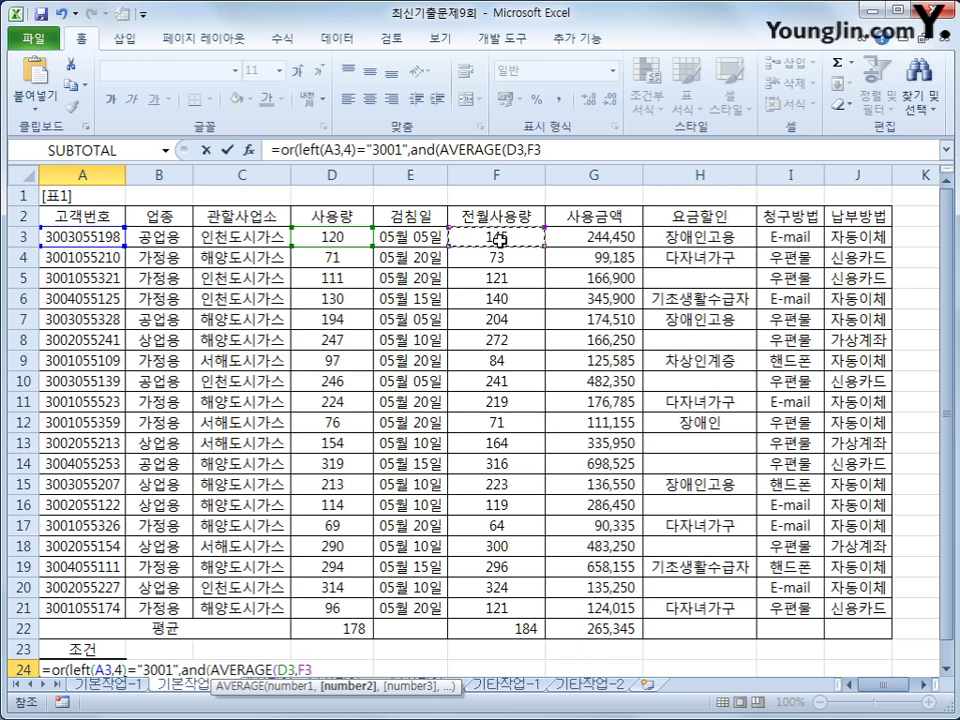
type(")")
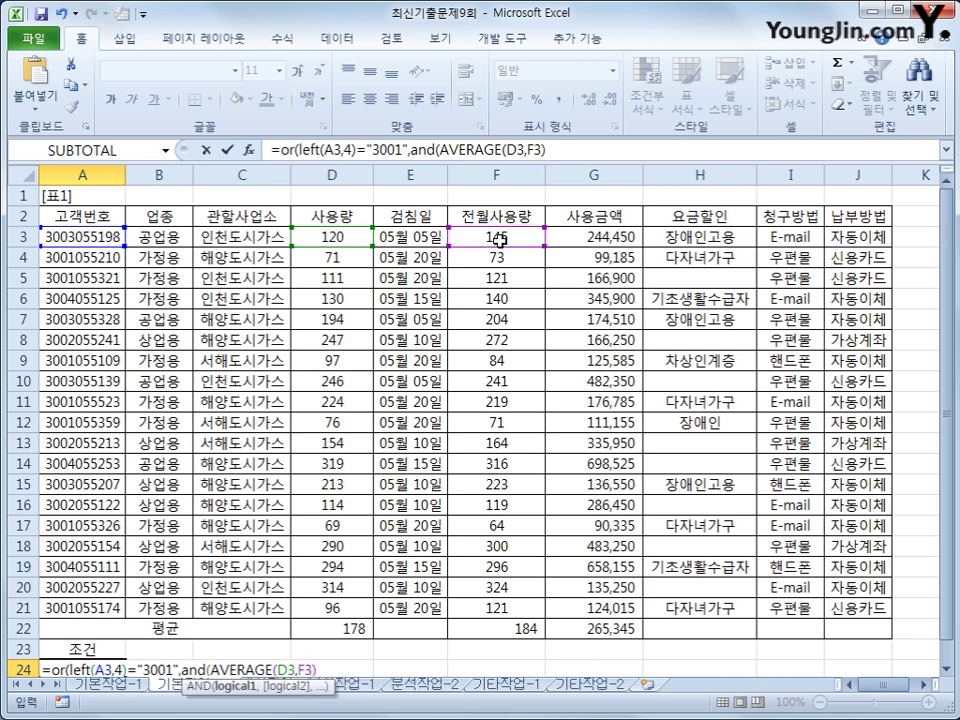
type(">=150")
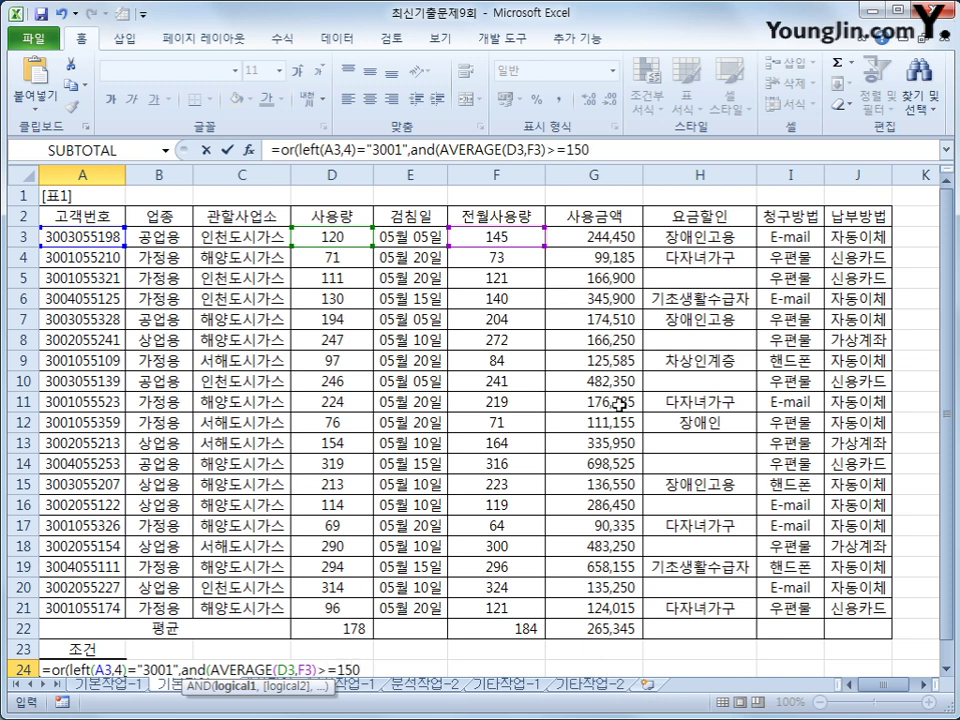
scroll(380, 408, "down", 1)
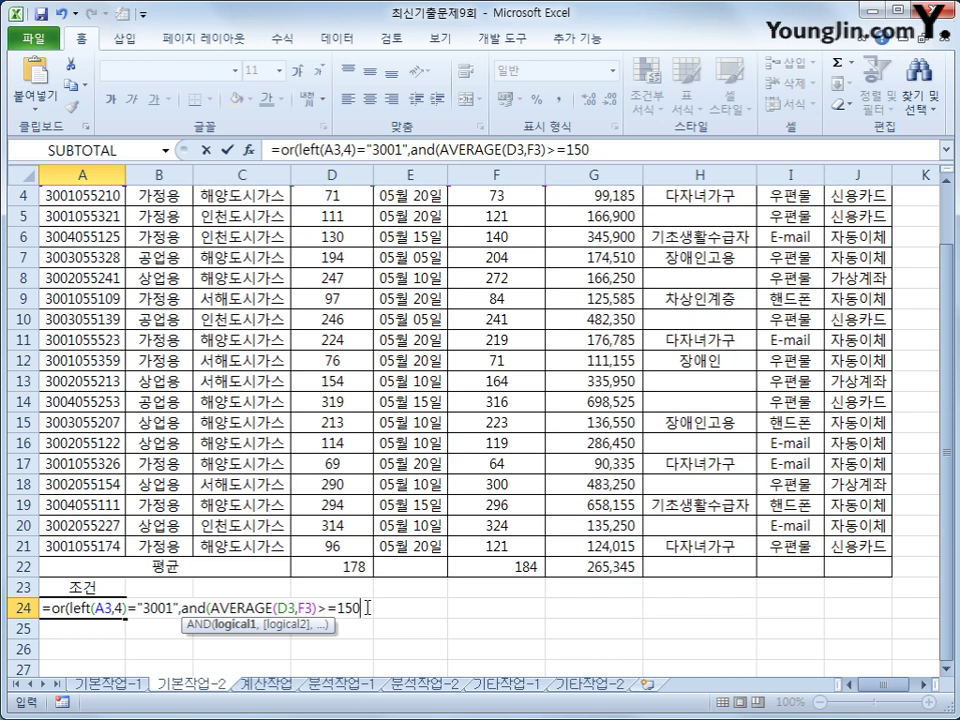
- Finish the A24 formula with a second condition AVERAGE(D3,F3)<250 and closing parentheses
type(",")
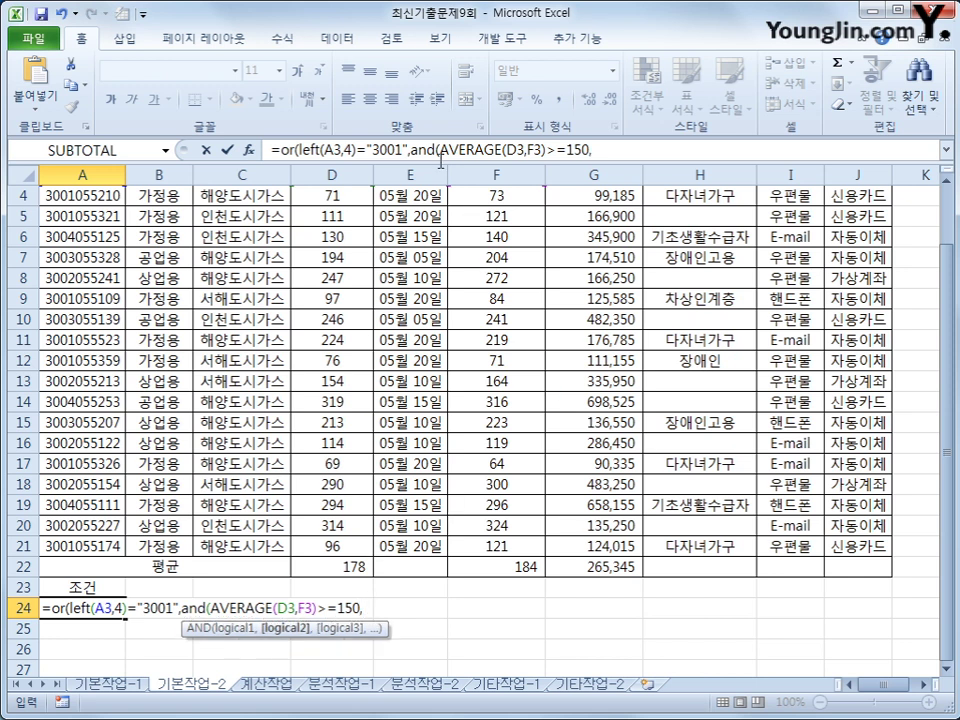
left_click_drag(439, 150, 548, 150)
key("ctrl+c")
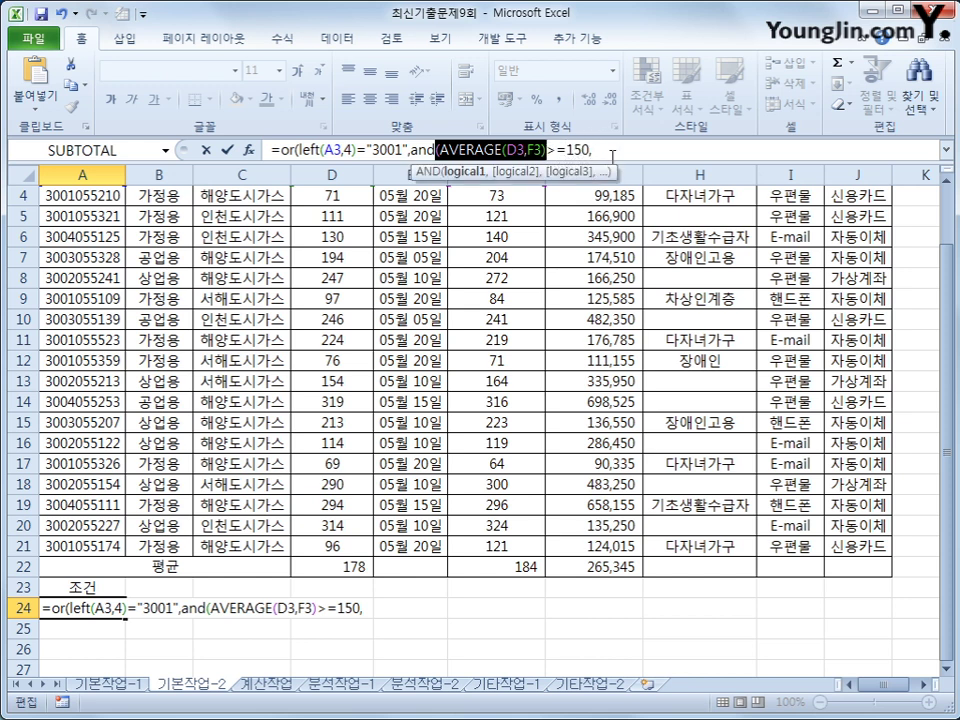
left_click(615, 150)
key("ctrl+v")
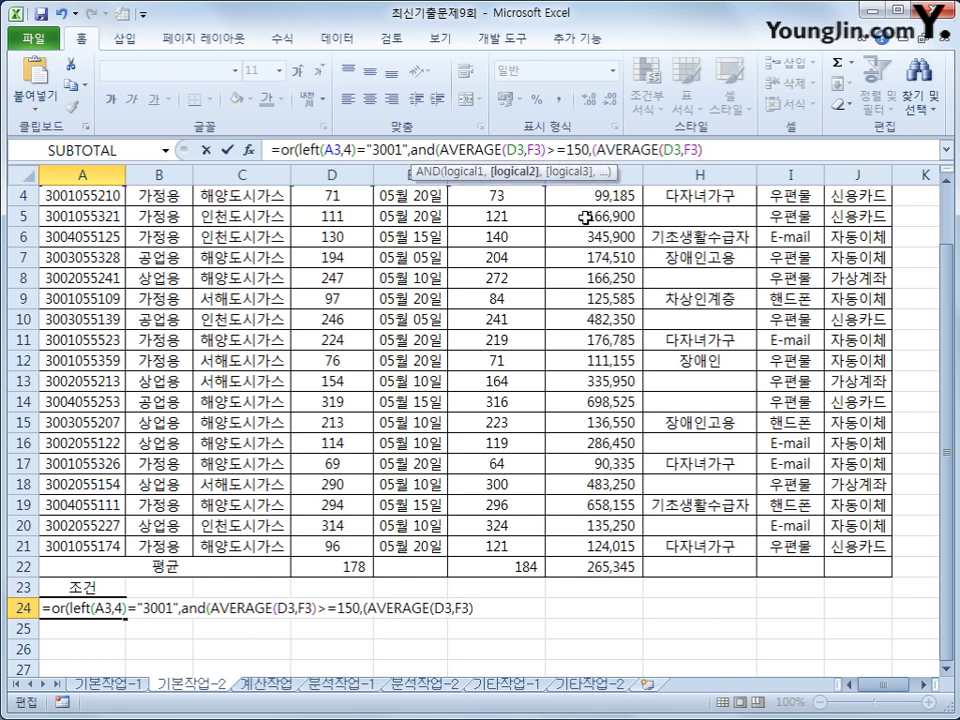
left_click(594, 150)
key("Delete")
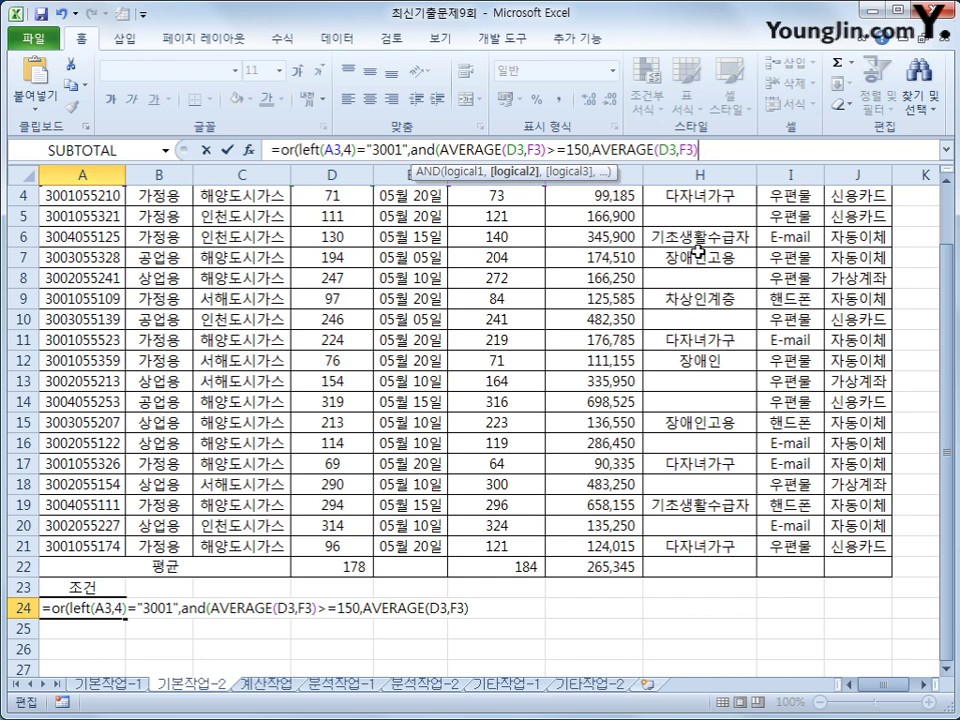
type("<250")
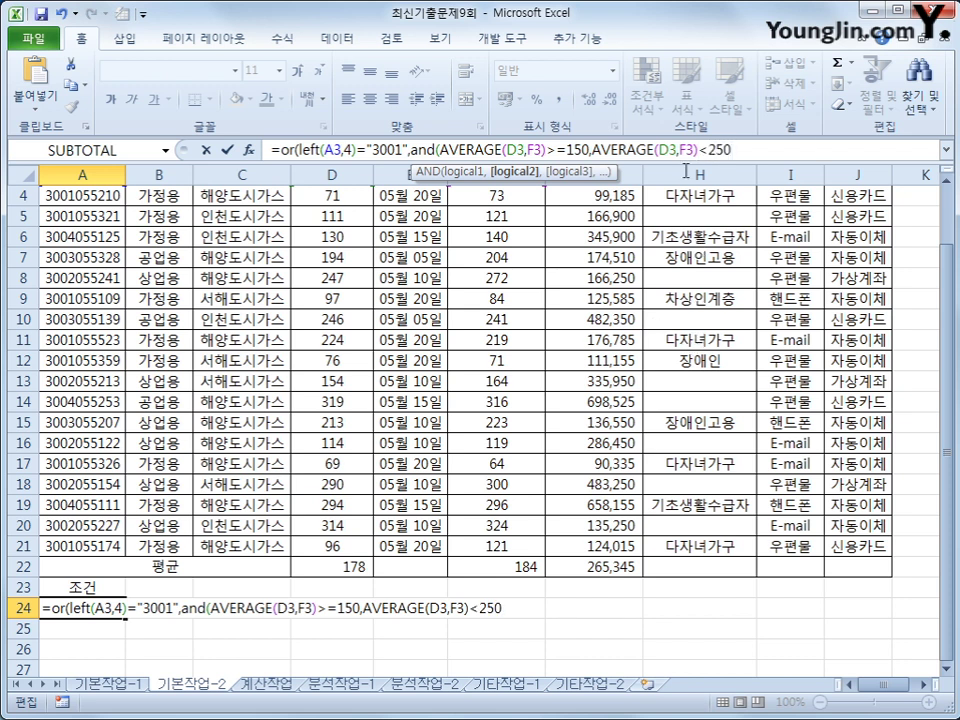
type("))")
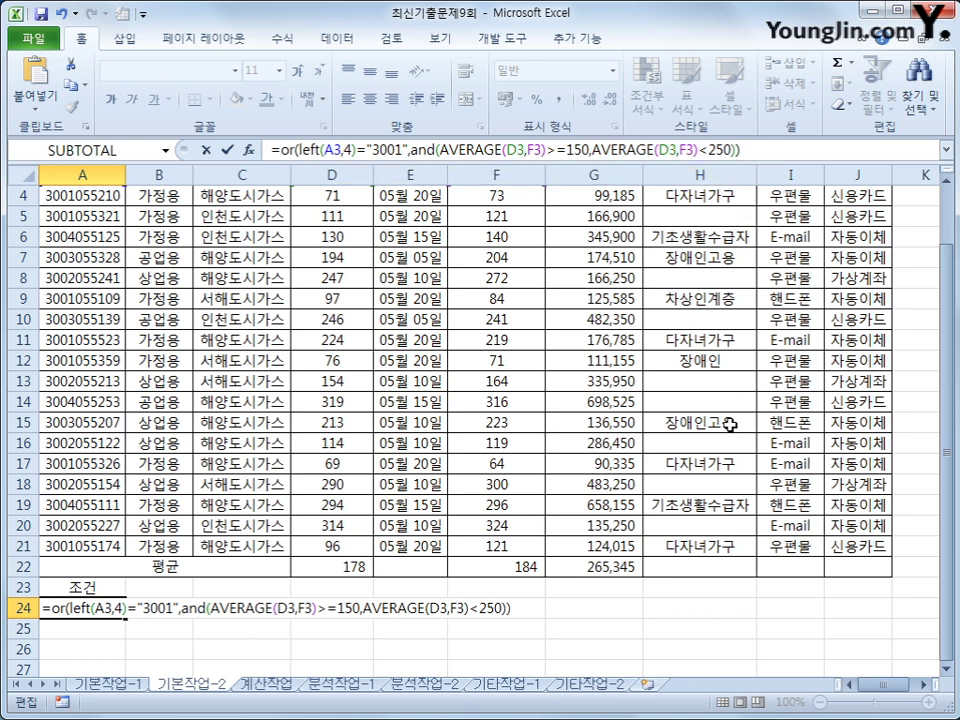
- Commit the criteria formula and select the A23:A24 criteria block
key("Return")
left_click(101, 597)
left_click_drag(101, 597, 98, 606)
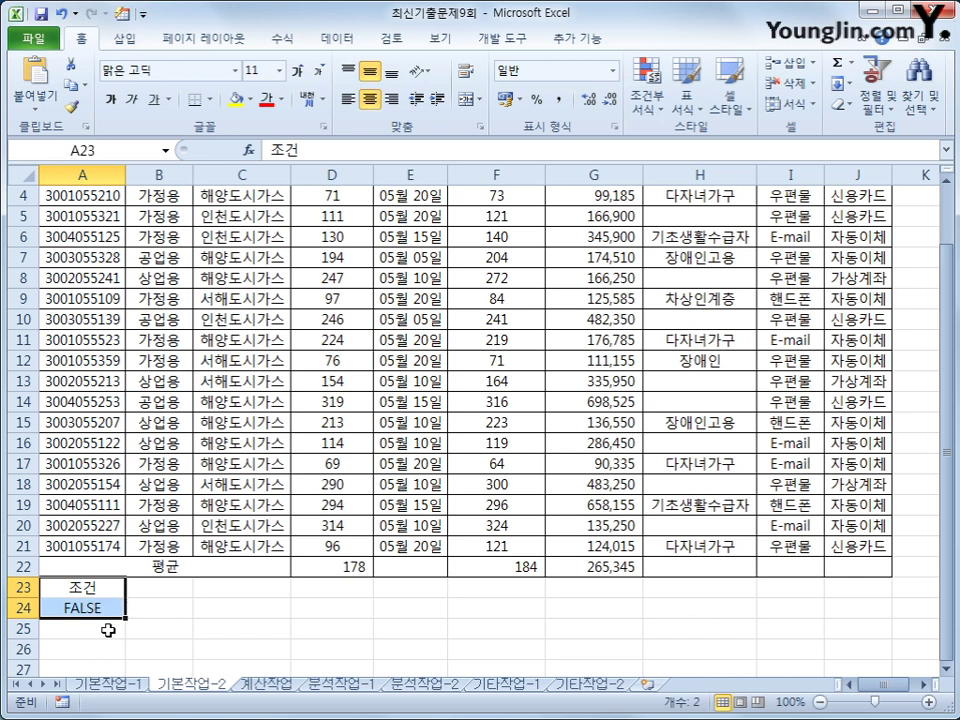
left_click(100, 608)
scroll(260, 437, "up", 1)
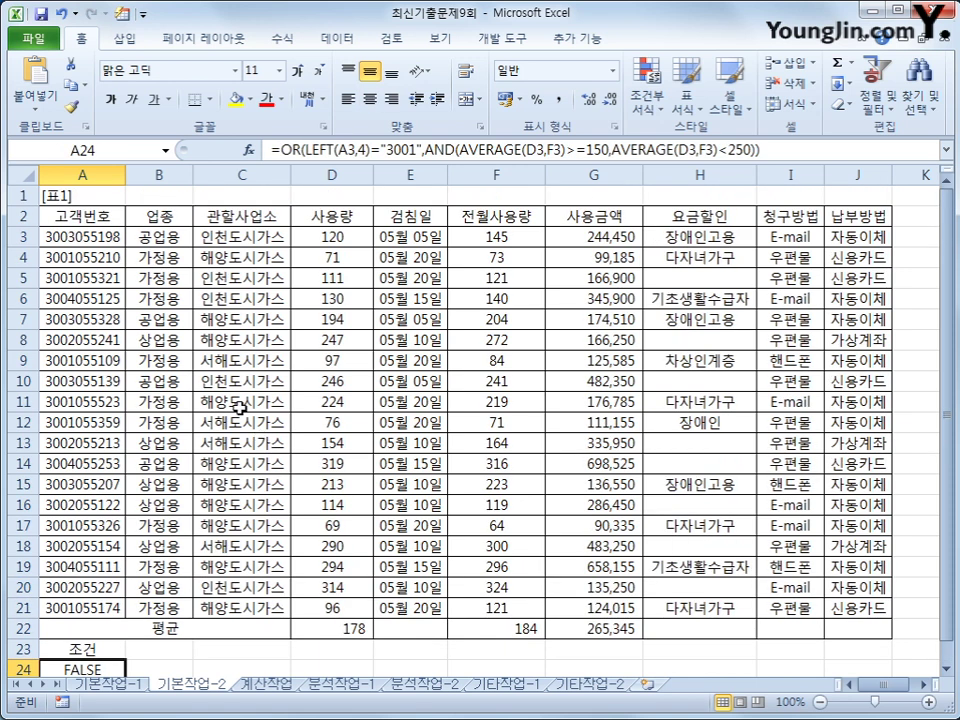
left_click_drag(100, 220, 836, 612)
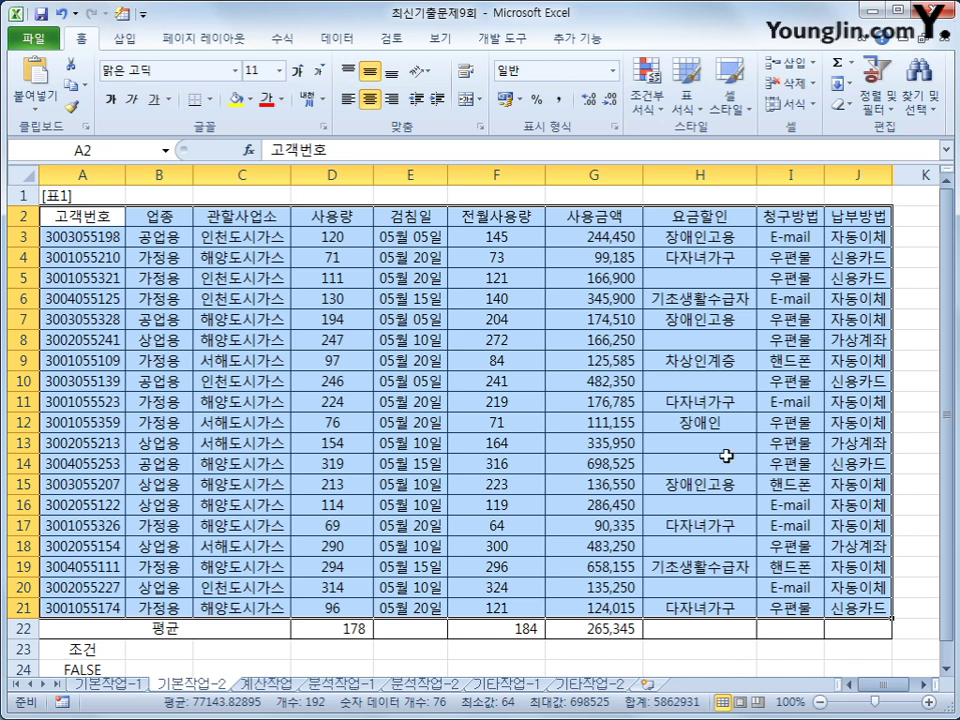
- Advanced-filter list A2:J21 with criteria A23:A24, copying the matching records to A27
left_click(335, 42)
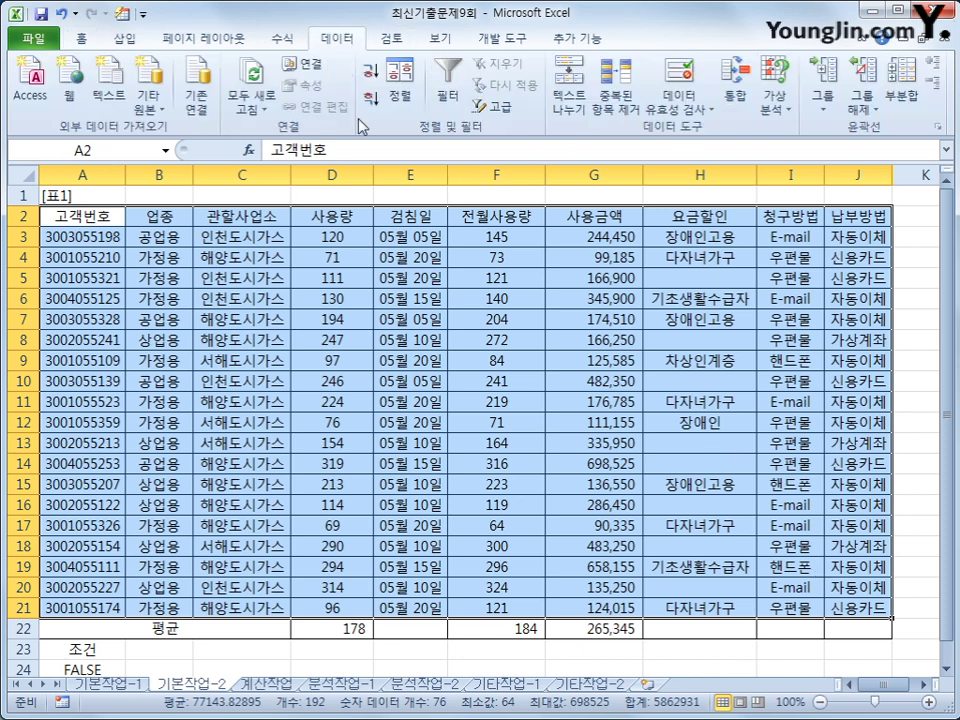
left_click(497, 104)
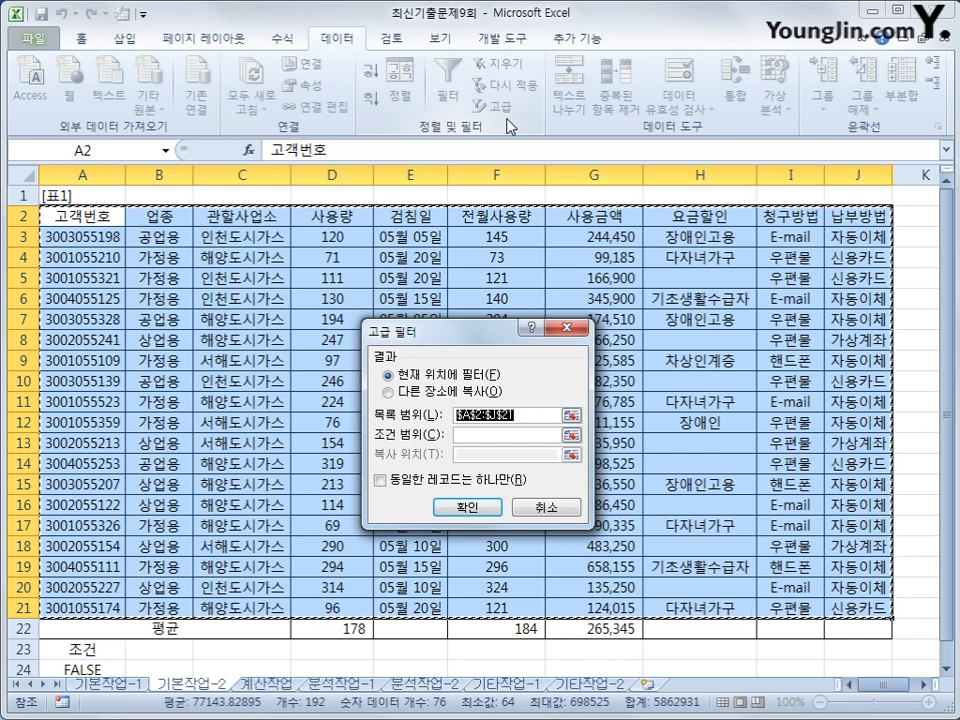
left_click(496, 438)
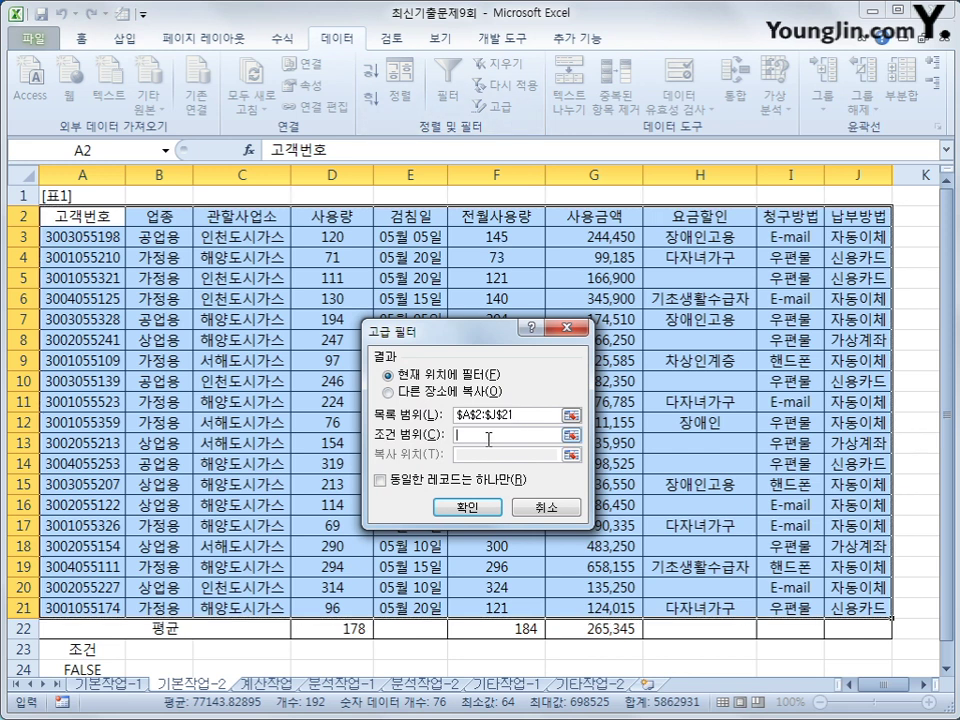
scroll(204, 514, "down", 3)
left_click_drag(80, 463, 101, 476)
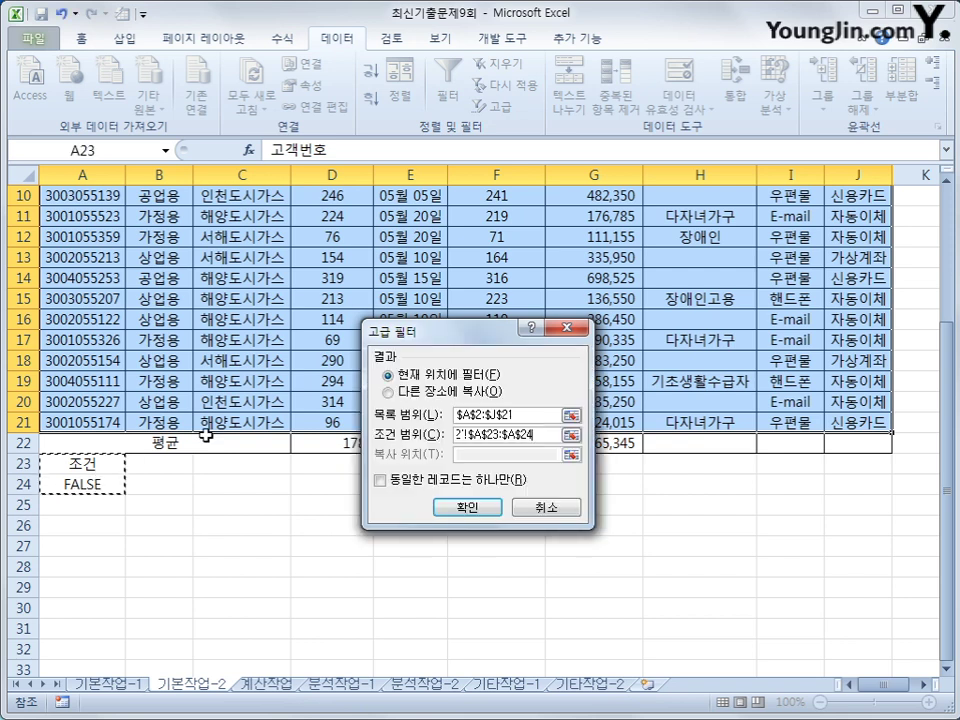
left_click(447, 394)
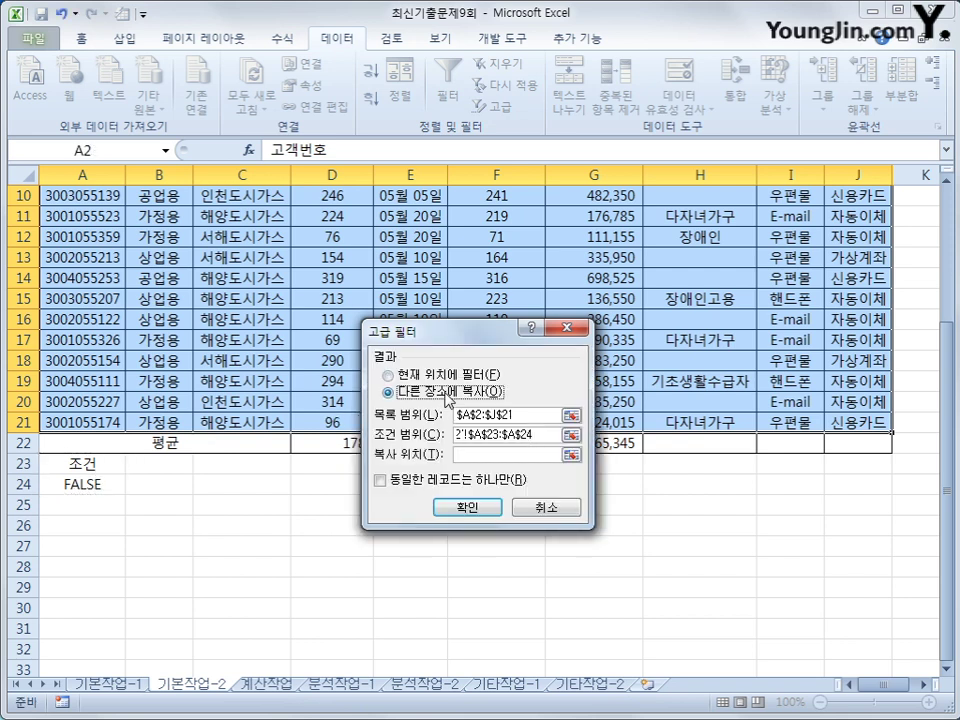
left_click(494, 458)
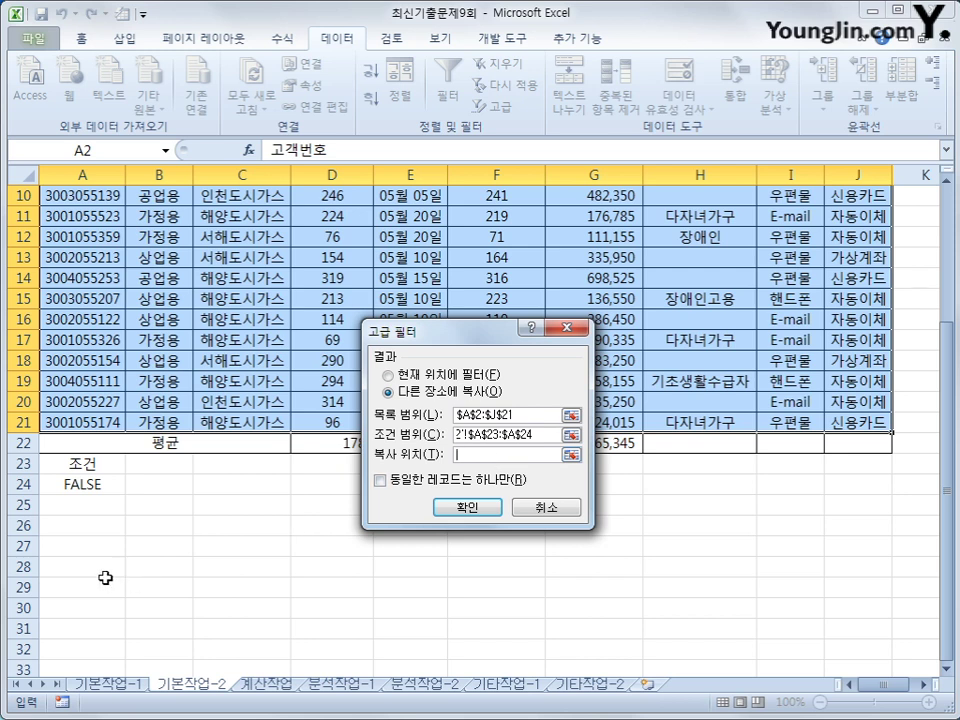
left_click(93, 546)
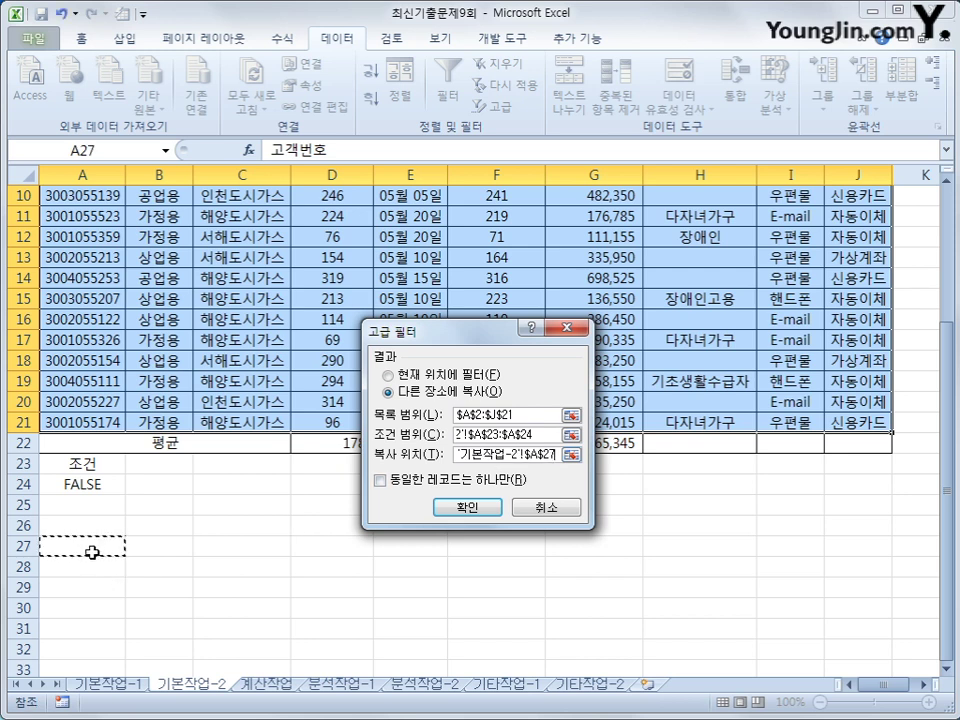
left_click(467, 505)
scroll(467, 480, "down", 7)
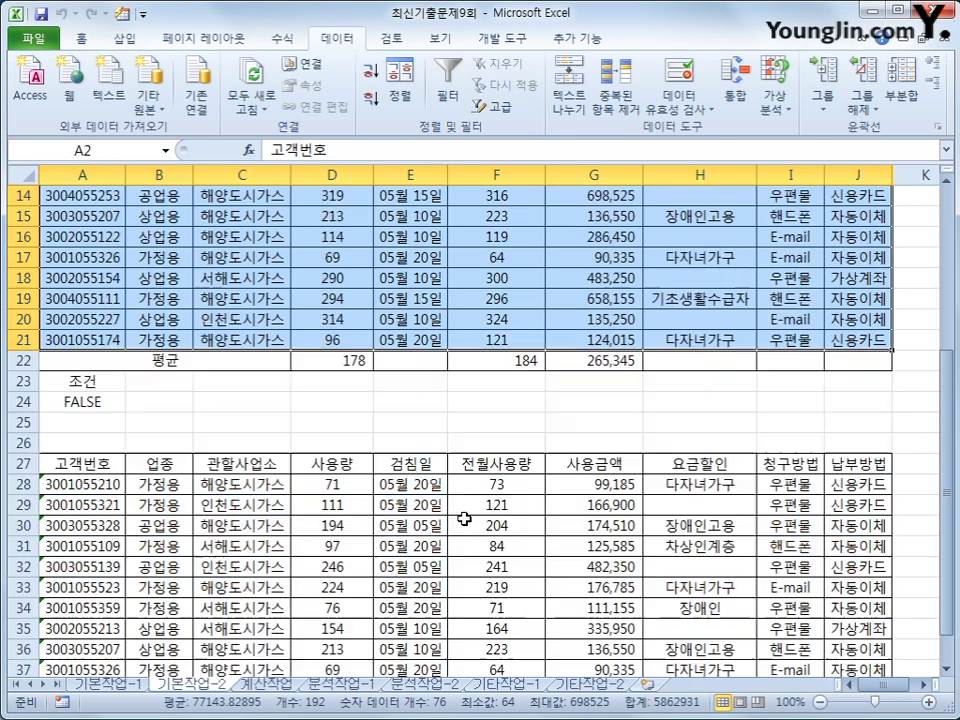
scroll(464, 516, "up", 2)
scroll(464, 518, "up", 1)
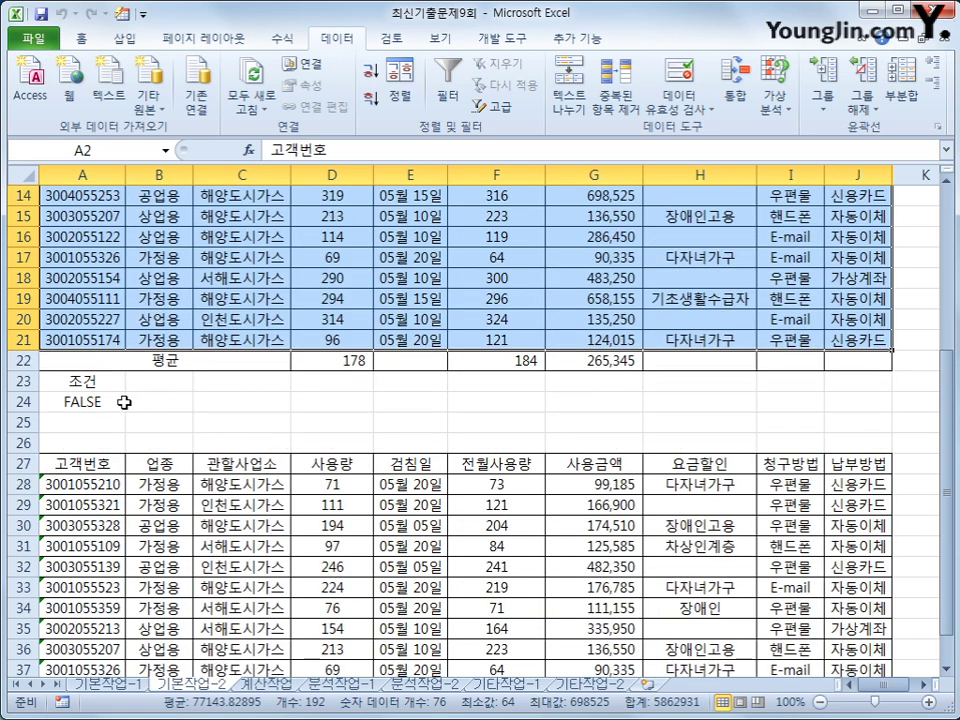
left_click(120, 399)
scroll(567, 666, "down", 3)
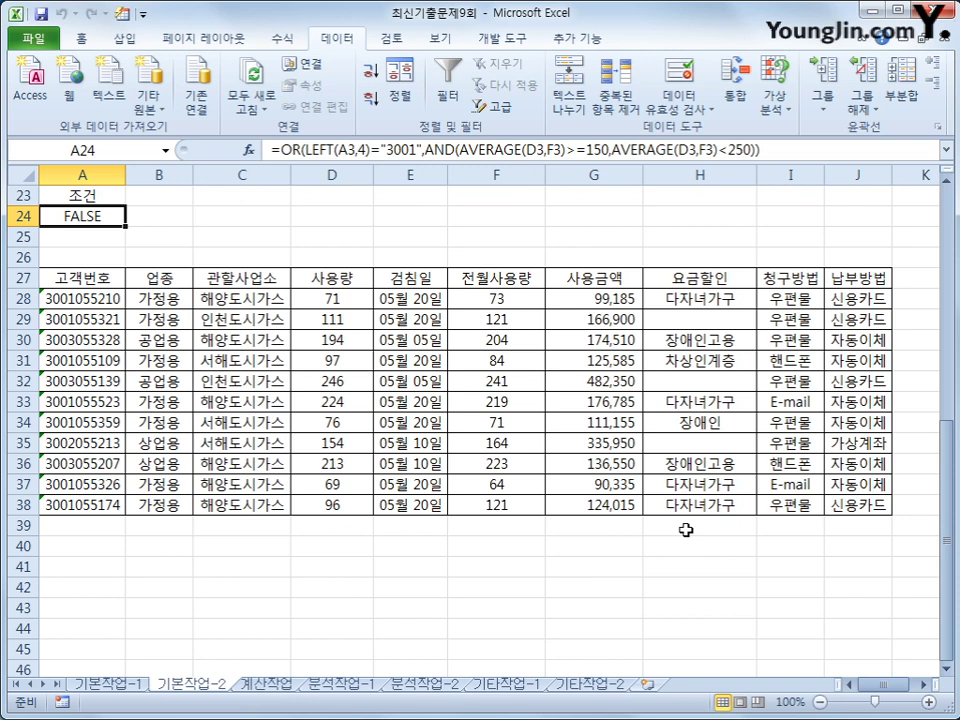
scroll(686, 530, "up", 7)
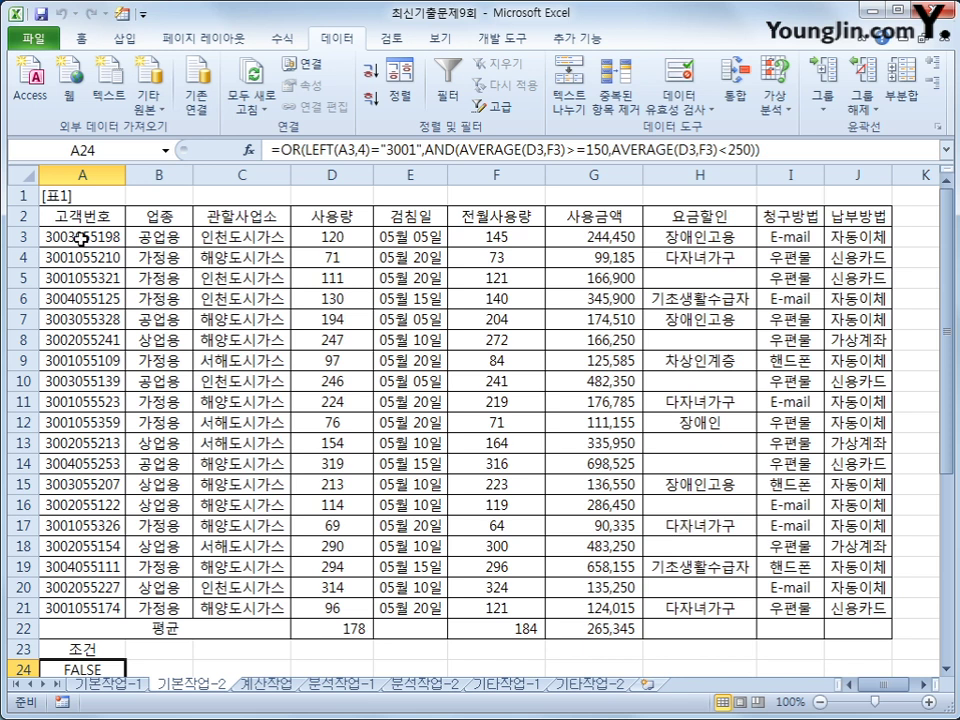
left_click_drag(85, 237, 851, 606)
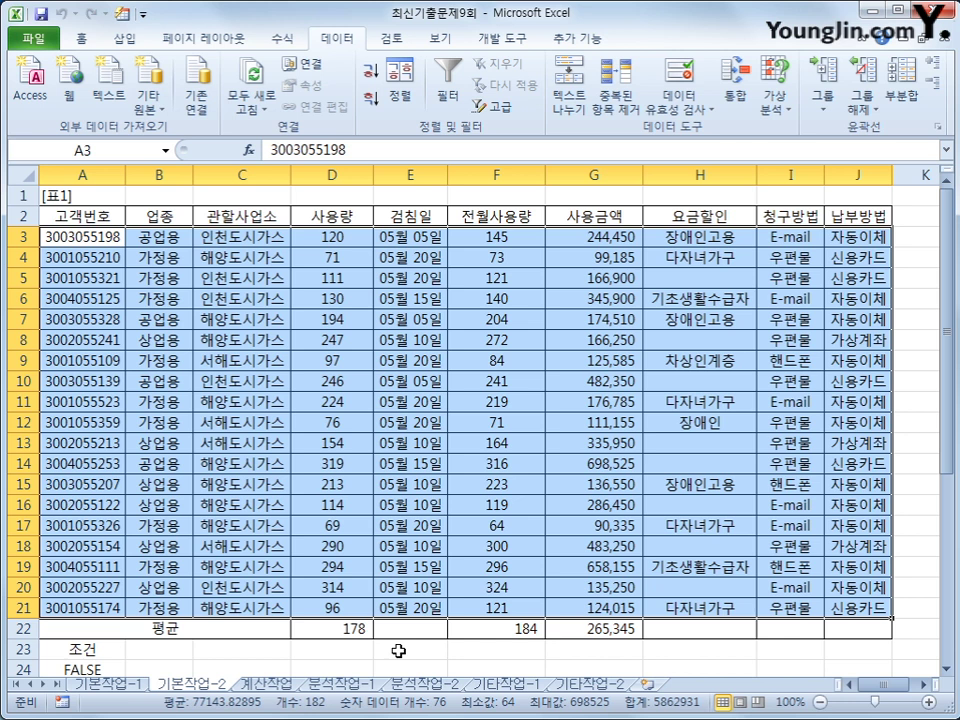
- Start a new conditional formatting rule of type 'Use a formula to determine which cells to format'
left_click(81, 38)
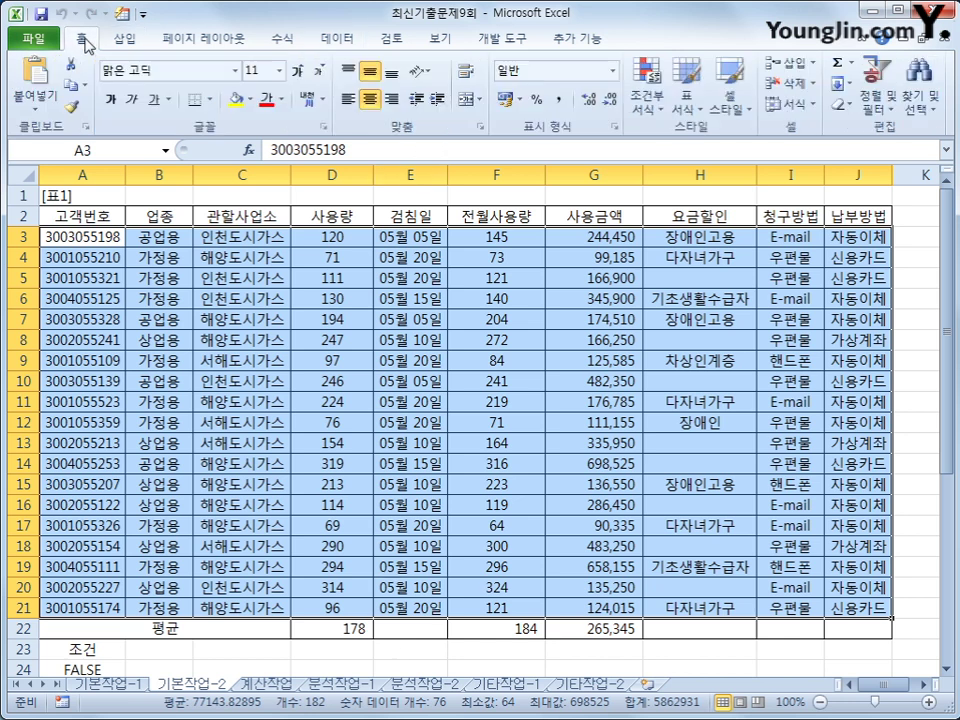
left_click(645, 95)
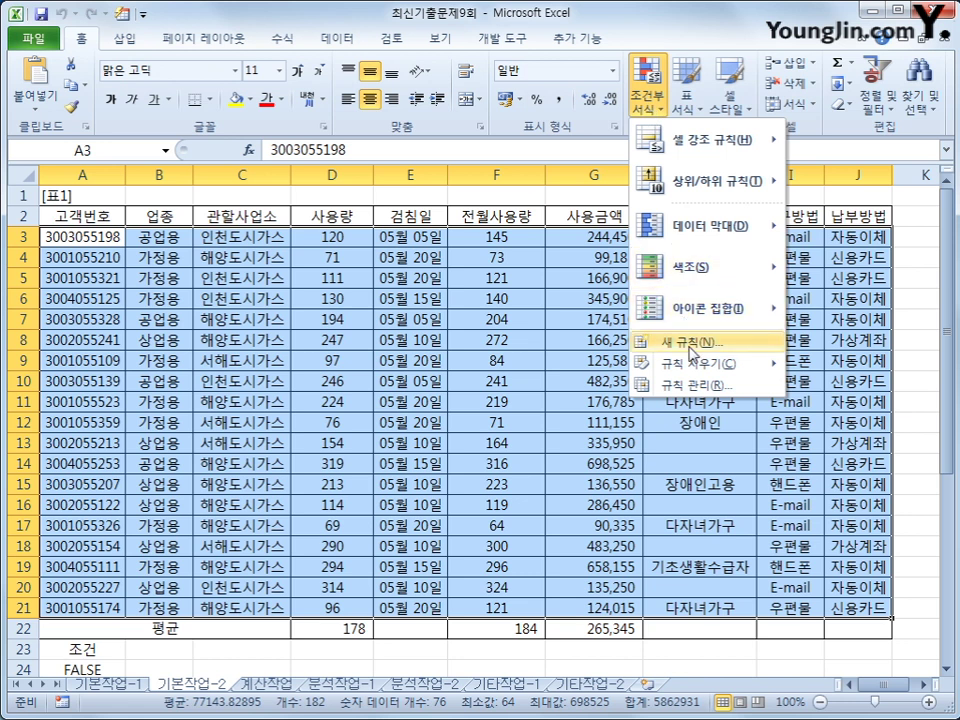
left_click(690, 344)
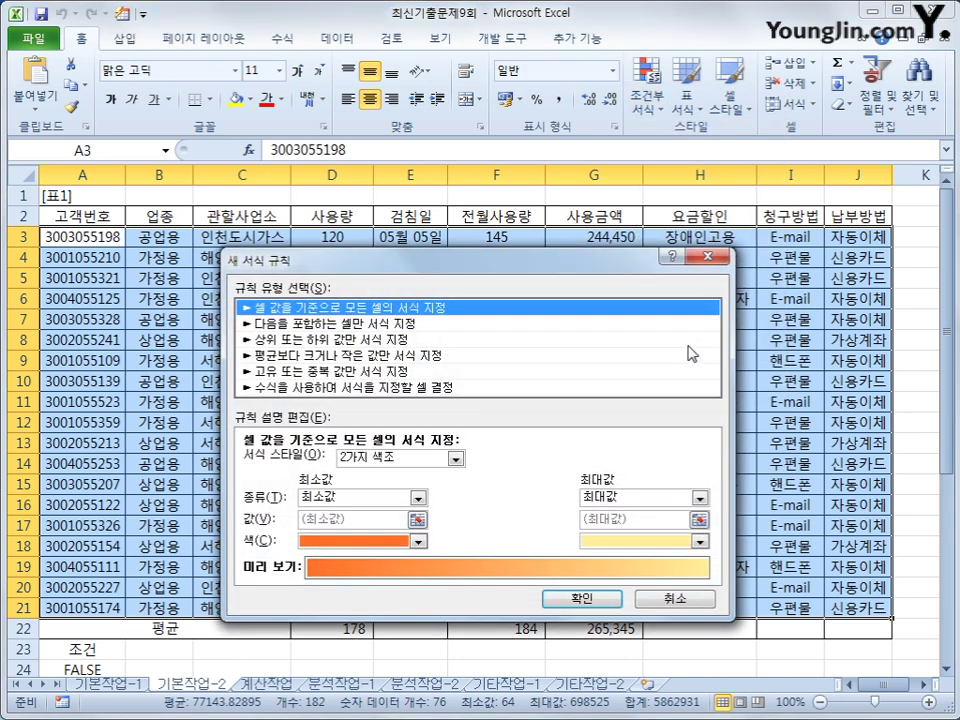
left_click(681, 387)
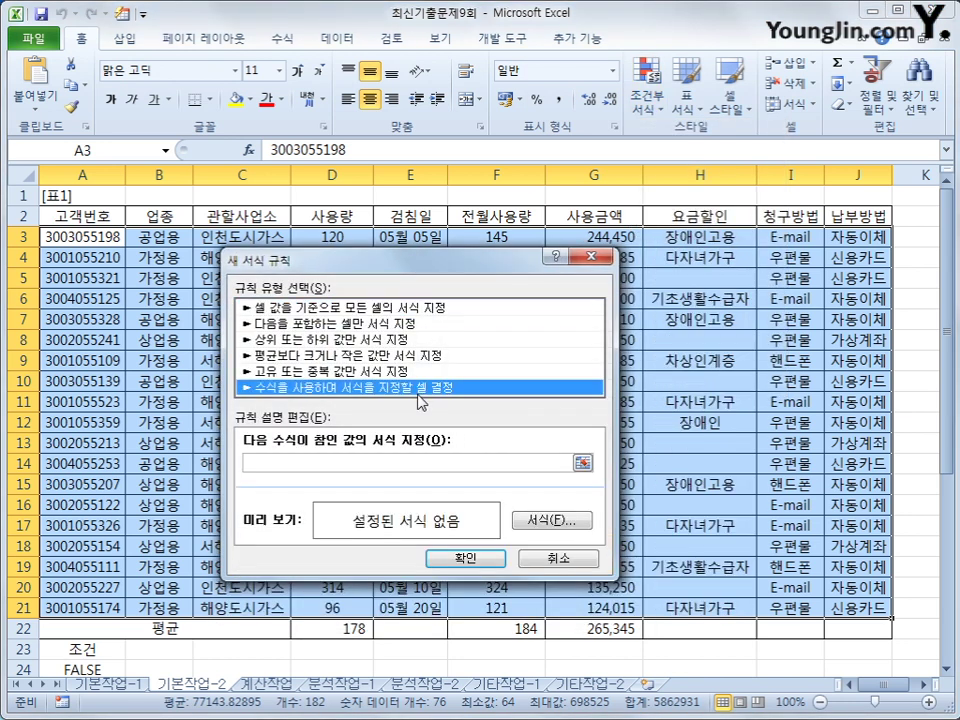
left_click(455, 463)
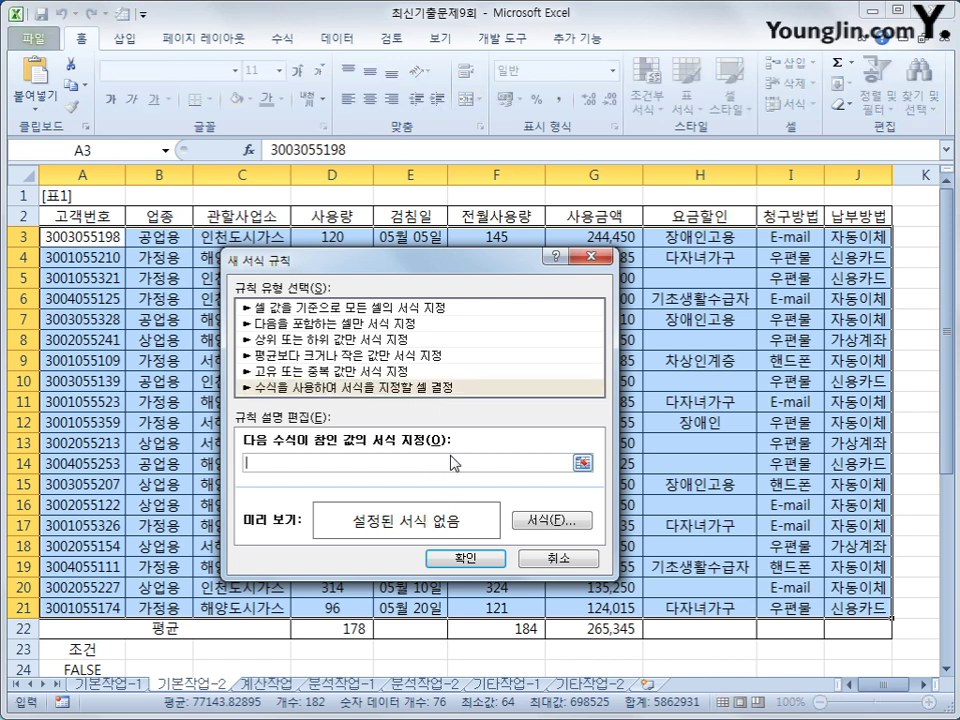
- Enter the first condition =or(large($D$3:$D$21,4)<=$D3 in the rule formula box
type("ㅋ")
key("BackSpace")
type("=or(large(")
left_click_drag(338, 237, 327, 601)
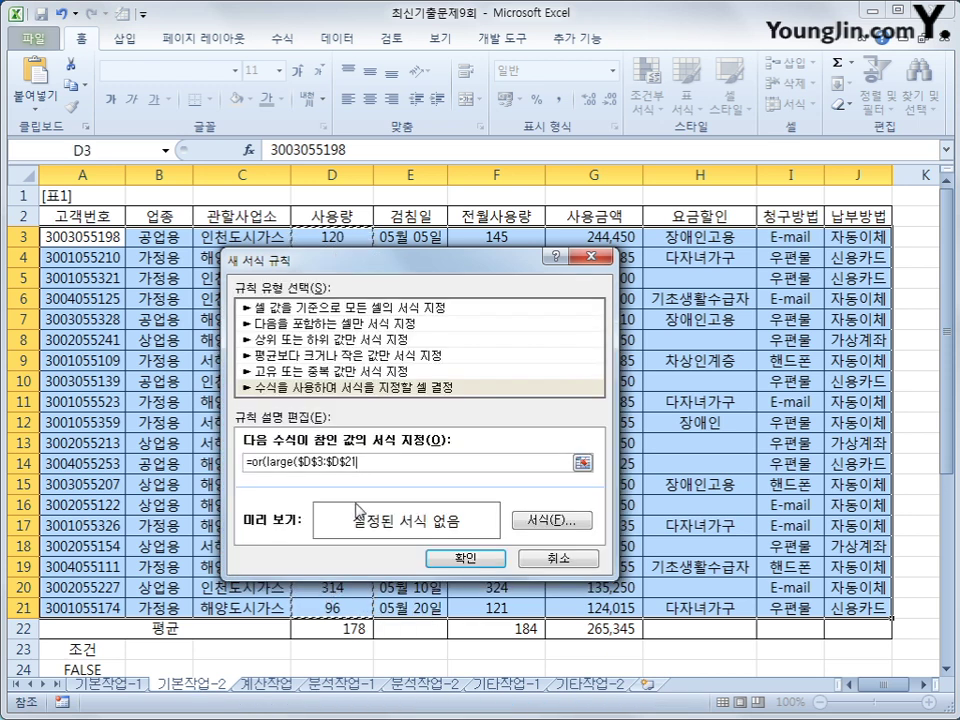
type(",4")
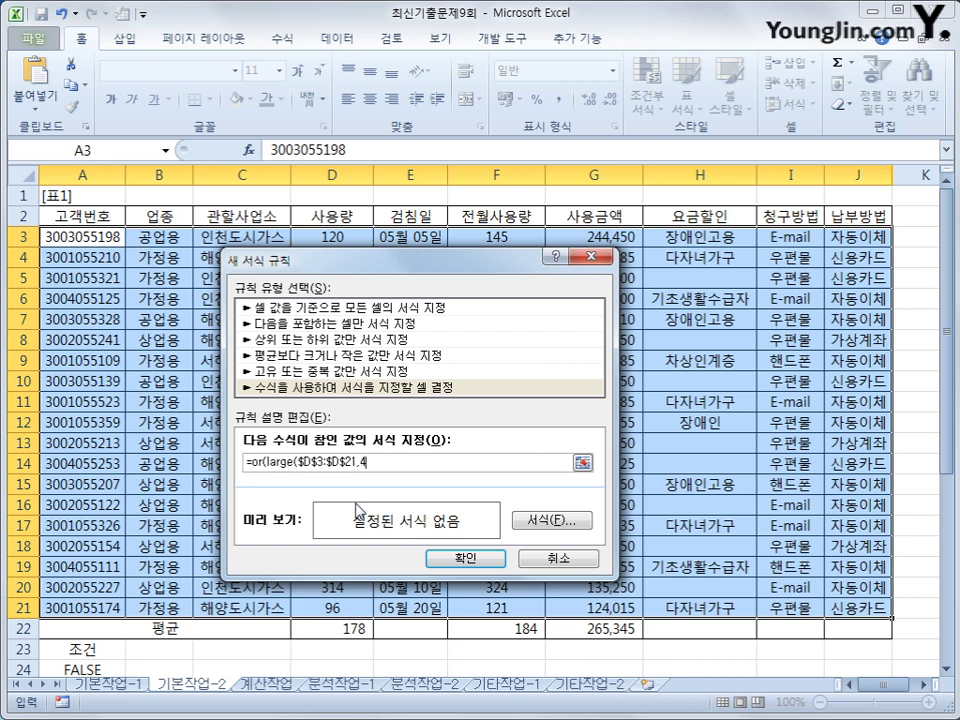
type(")<=")
left_click(346, 238)
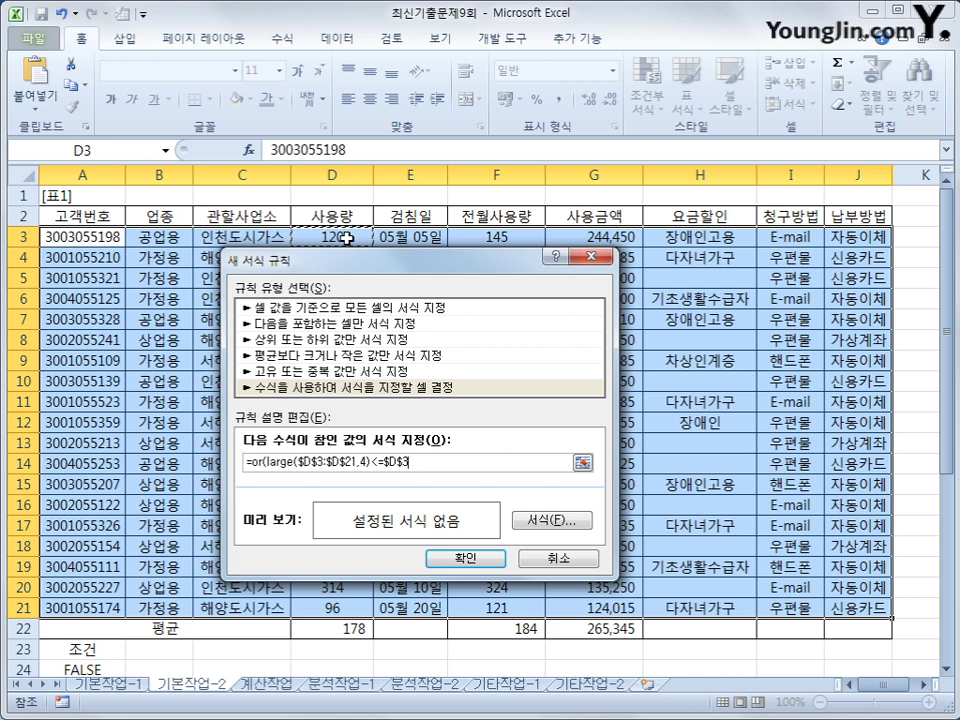
key("F4")
key("F4")
left_click_drag(383, 463, 406, 463)
left_click(409, 463)
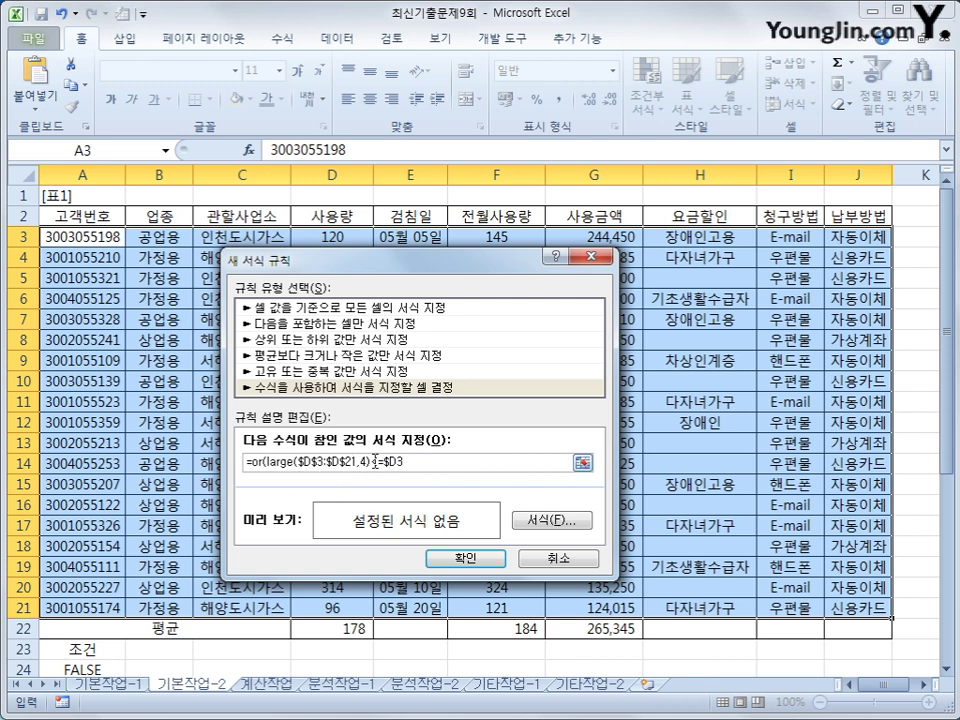
left_click_drag(371, 462, 385, 464)
left_click(417, 463)
- Add the second condition small($D$3:$D$21,4)>=$D3 and close the OR formula
left_click_drag(332, 237, 330, 611)
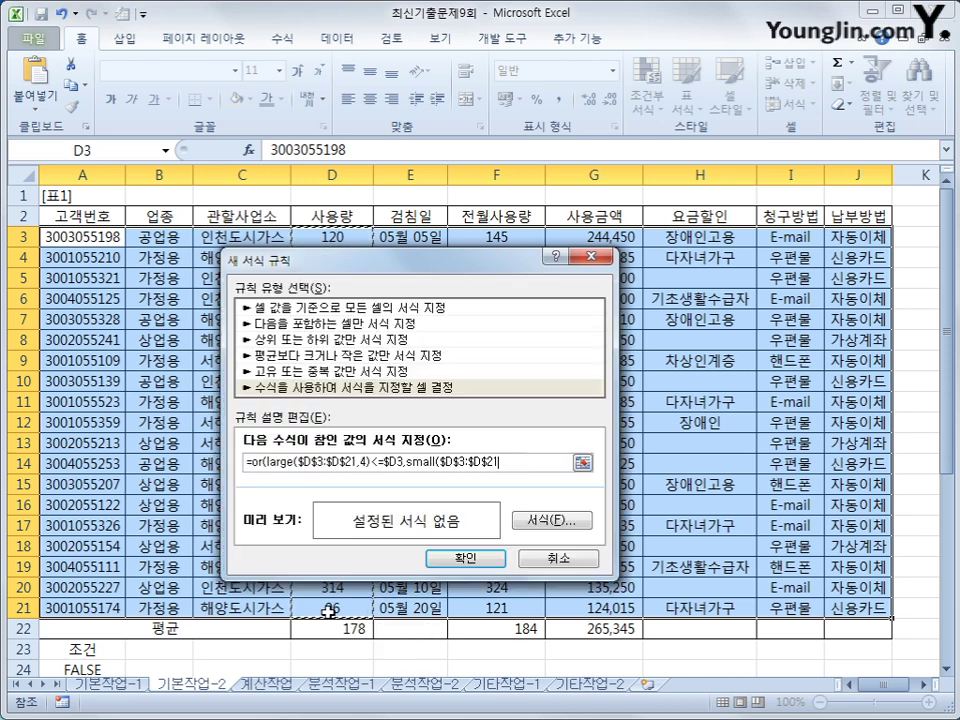
type(",4)>=")
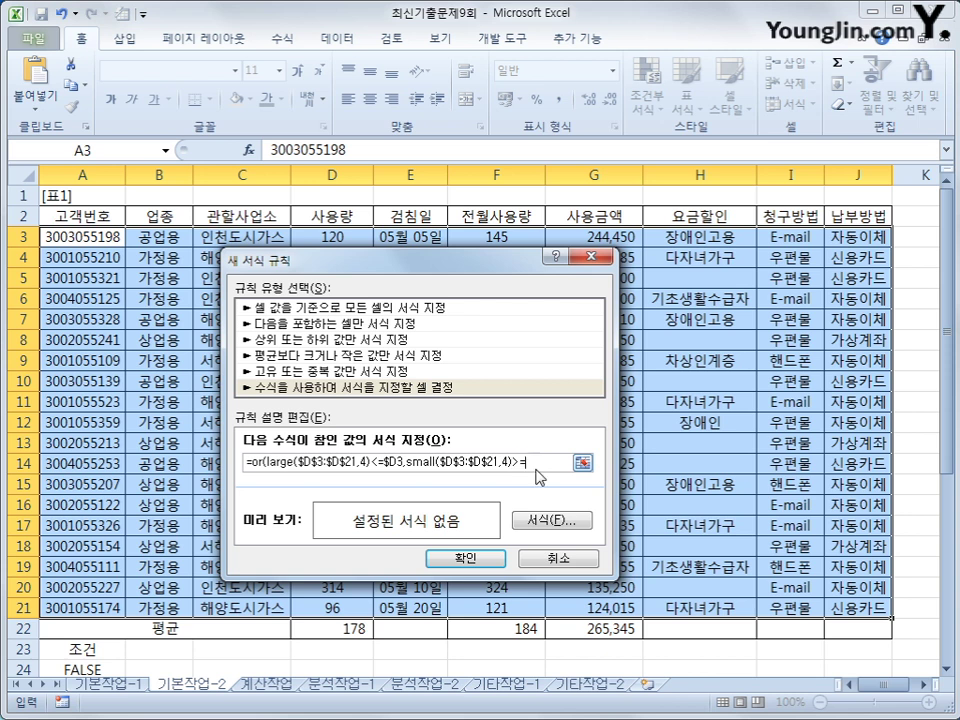
left_click(330, 237)
key("F4")
key("F4")
type(")")
- Set the rule's format to a bold, blue font
left_click(534, 521)
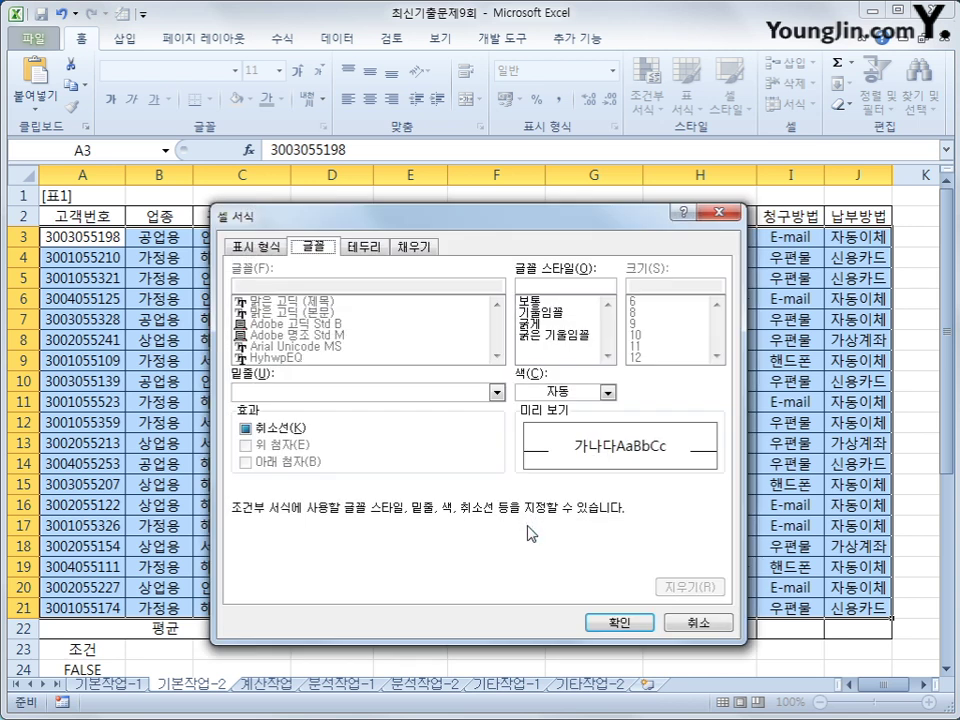
left_click(530, 324)
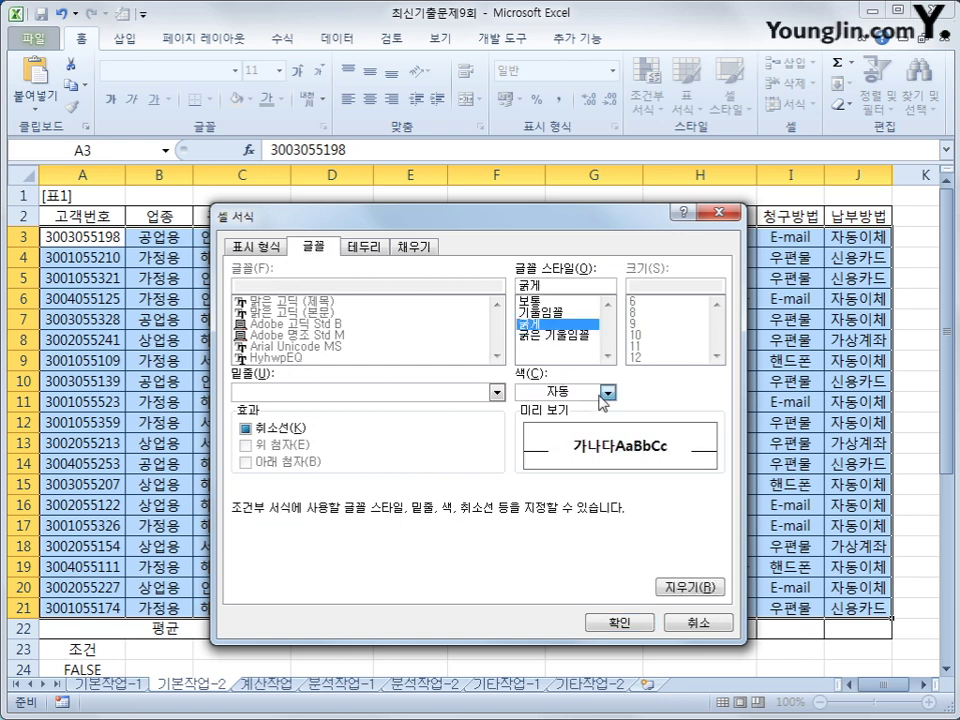
left_click(607, 392)
left_click(635, 552)
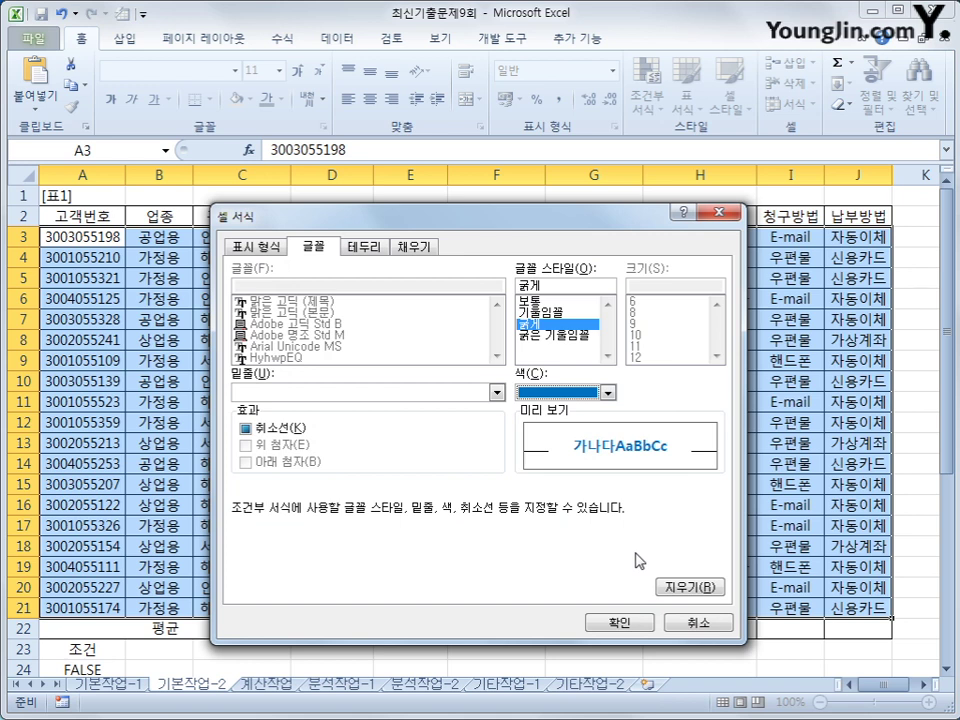
left_click(619, 622)
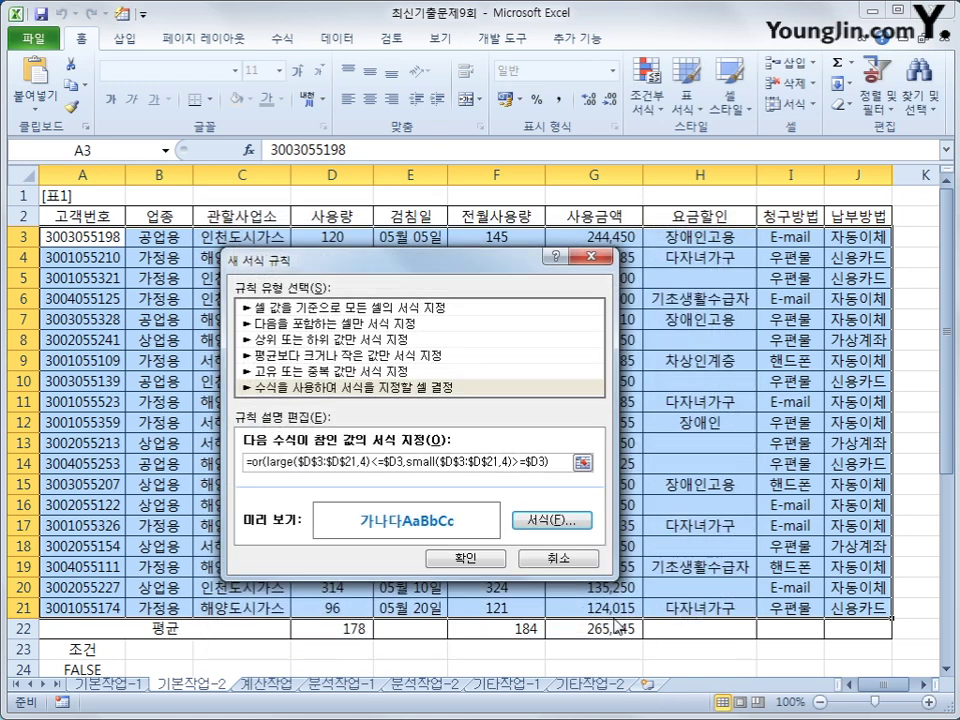
- Apply the rule and check the eight rows with the four highest or lowest 사용량 turn bold blue
left_click(463, 557)
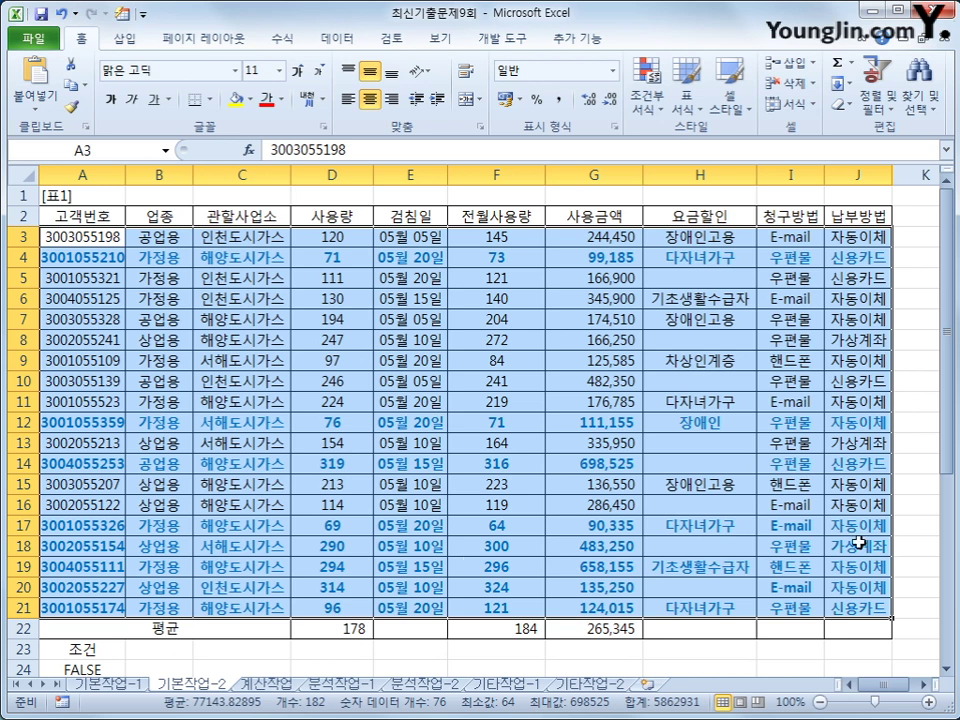
left_click(617, 254)
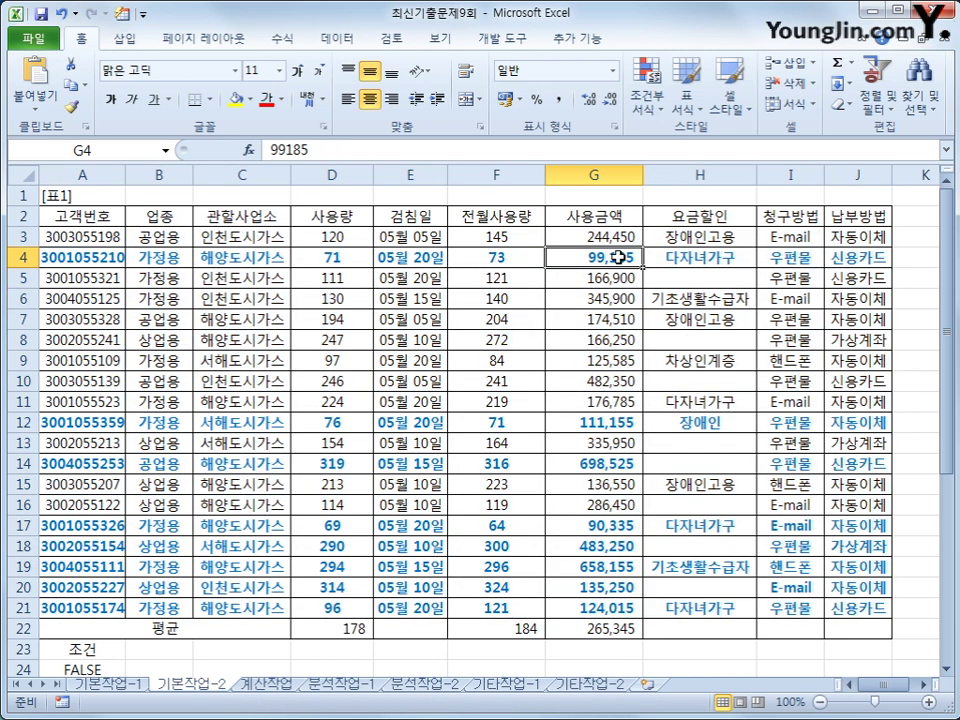
left_click(604, 424)
left_click(598, 463)
left_click(594, 525)
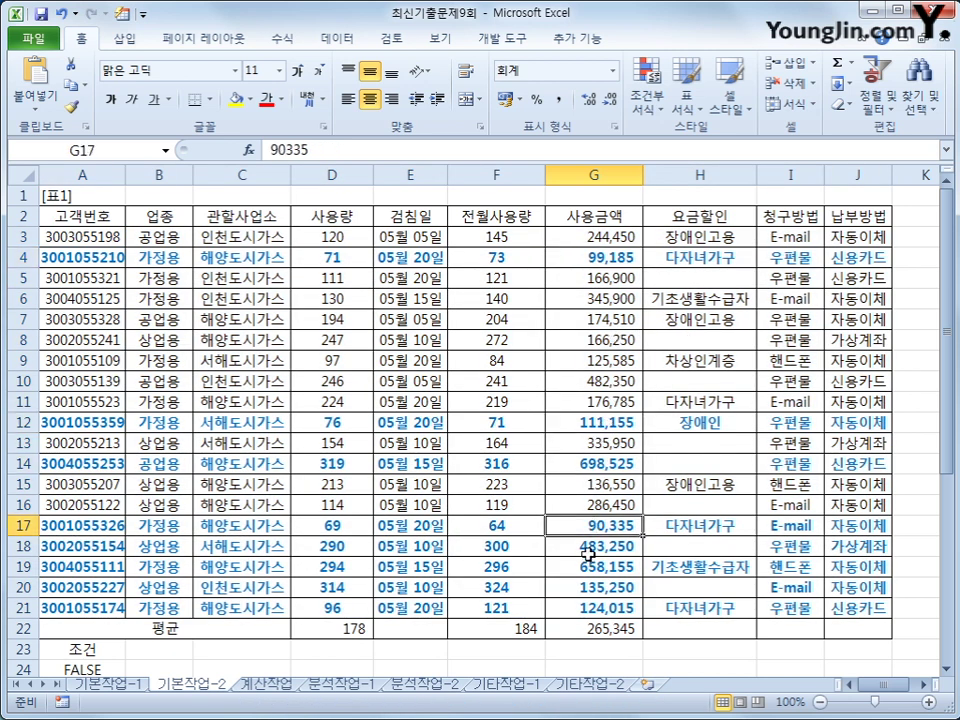
left_click(591, 547)
left_click(587, 568)
left_click(587, 590)
left_click(589, 610)
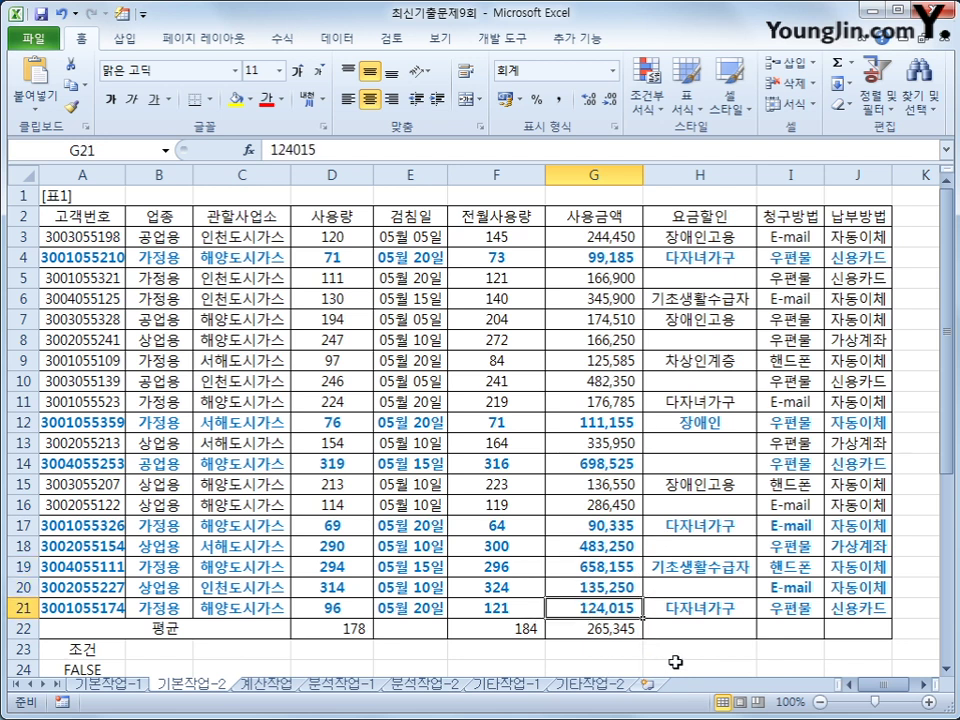
left_click(605, 662)
scroll(740, 640, "down", 1)
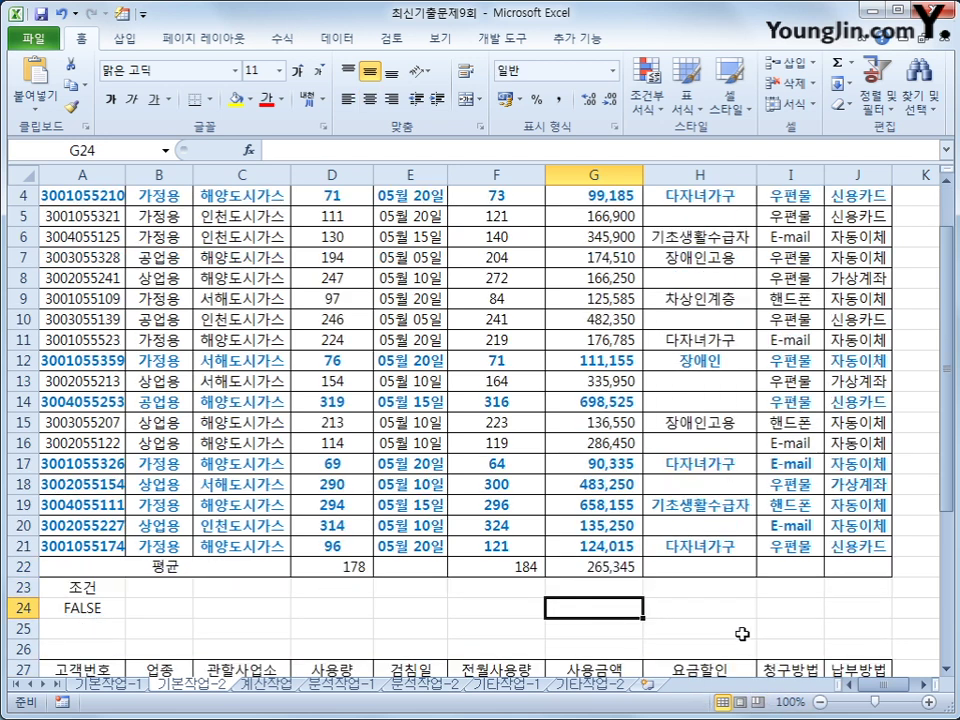
scroll(741, 634, "up", 1)
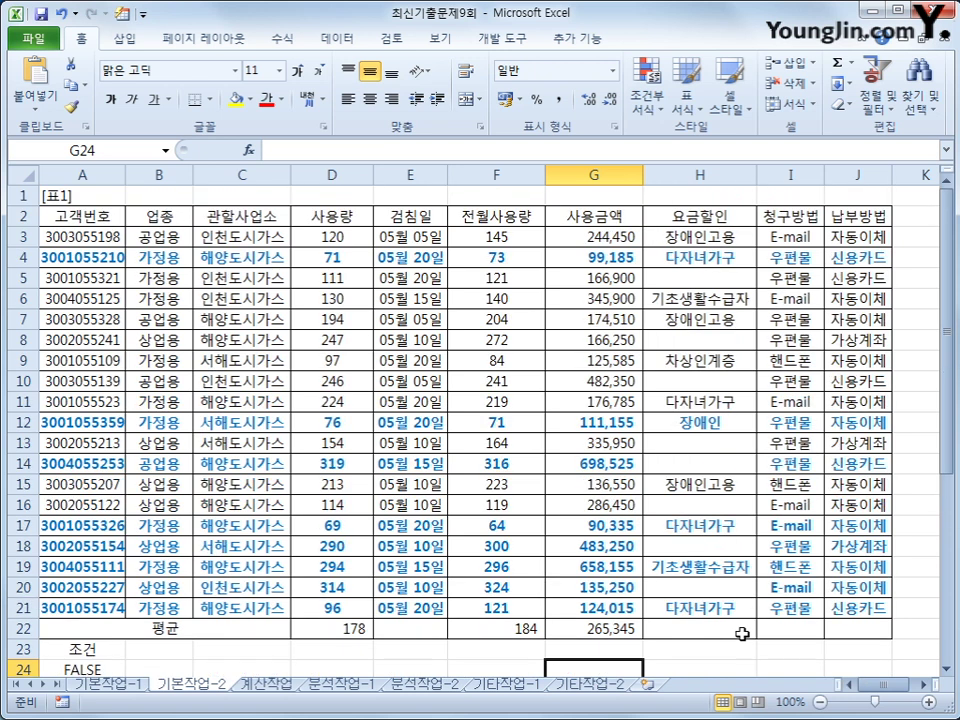
type("lar")
key("BackSpace")
key("BackSpace")
key("BackSpace")
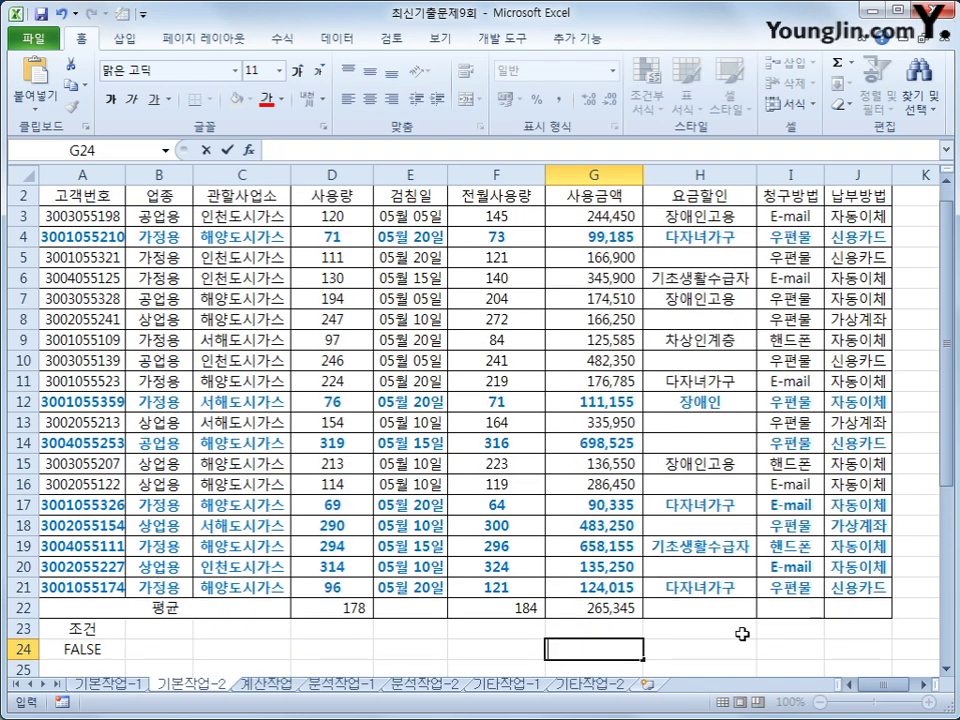
type("ㅠ")
key("BackSpace")
type("=ar")
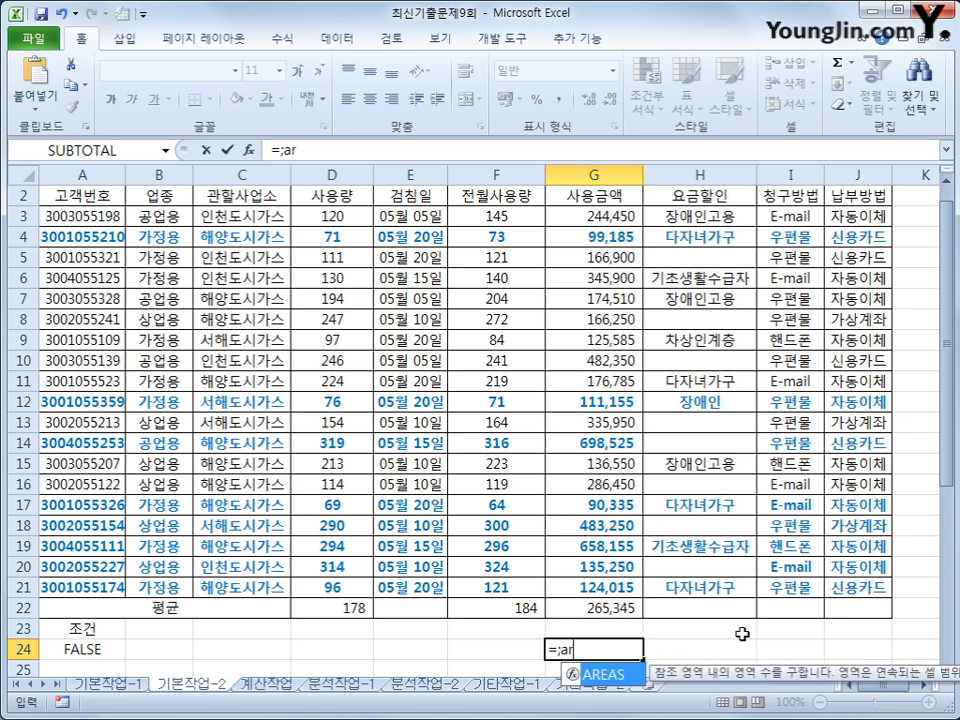
key("BackSpace")
key("BackSpace")
type("la")
key("Tab")
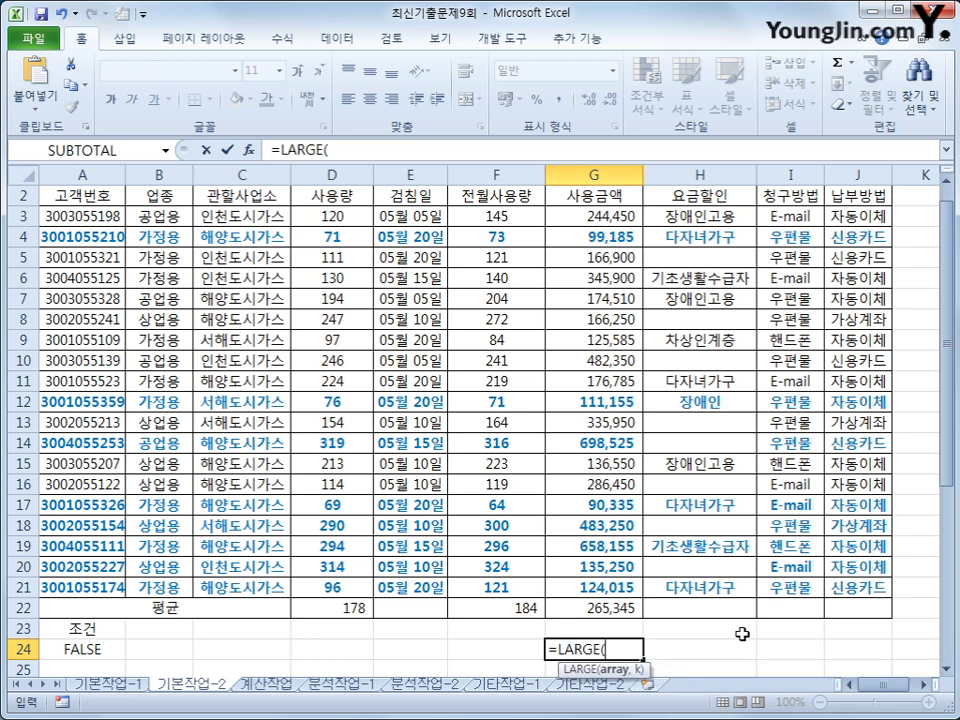
left_click_drag(332, 215, 360, 583)
type(",4")
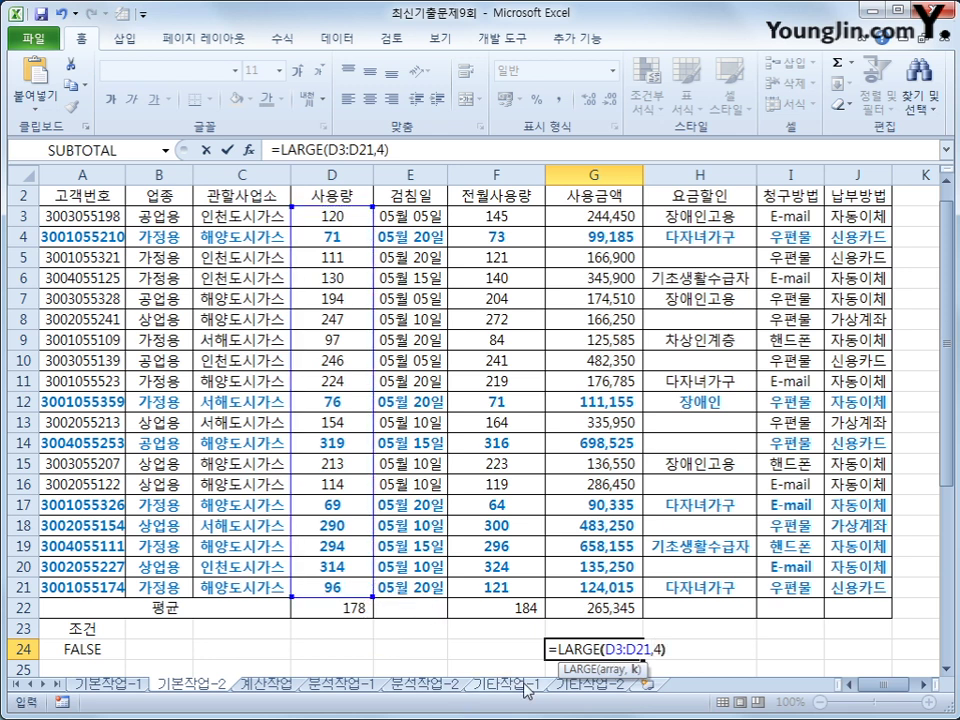
key("Return")
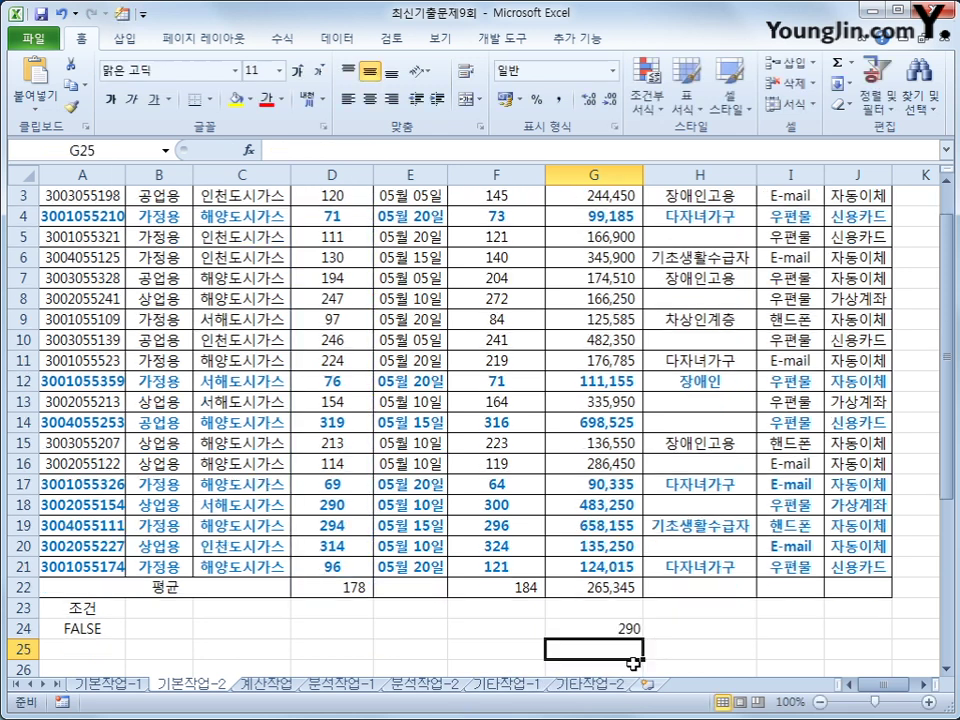
left_click(622, 630)
scroll(622, 630, "up", 1)
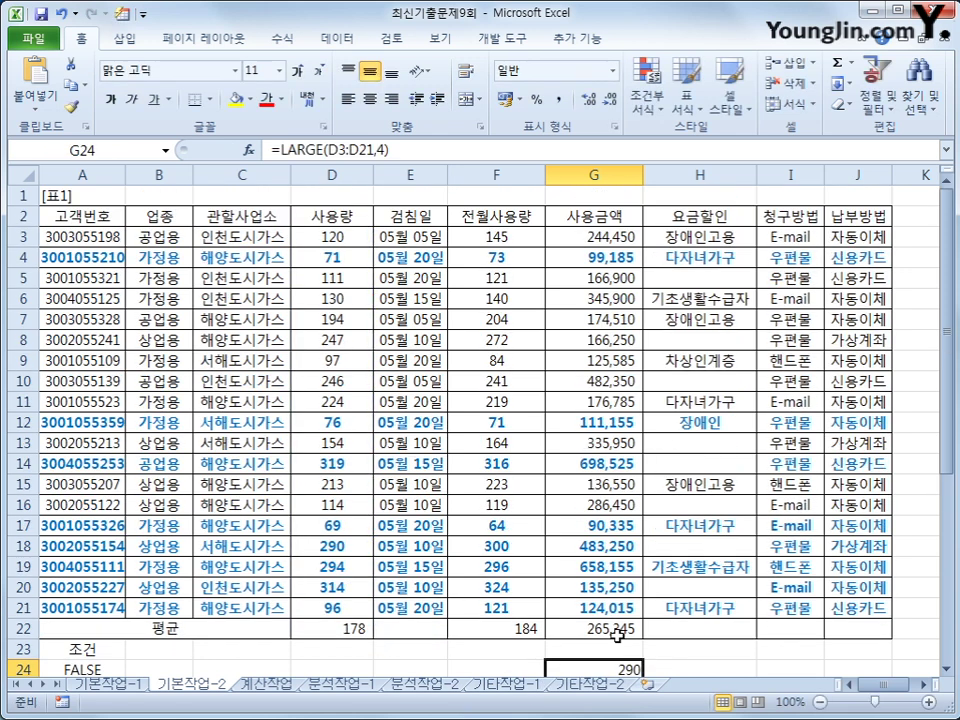
left_click(336, 549)
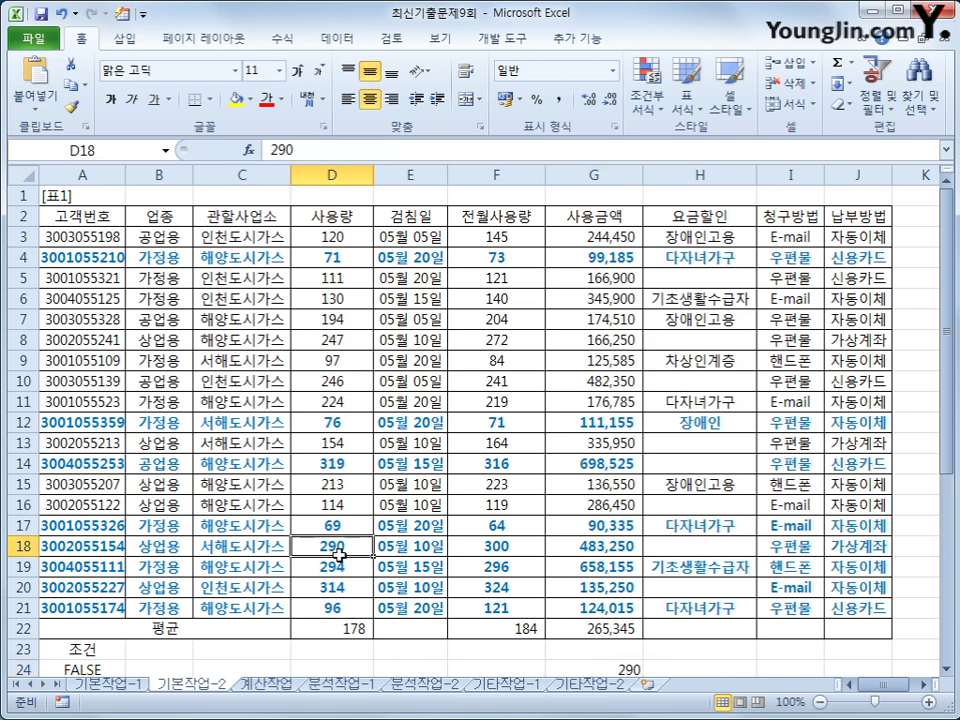
left_click(339, 569)
left_click(342, 588)
left_click(340, 463)
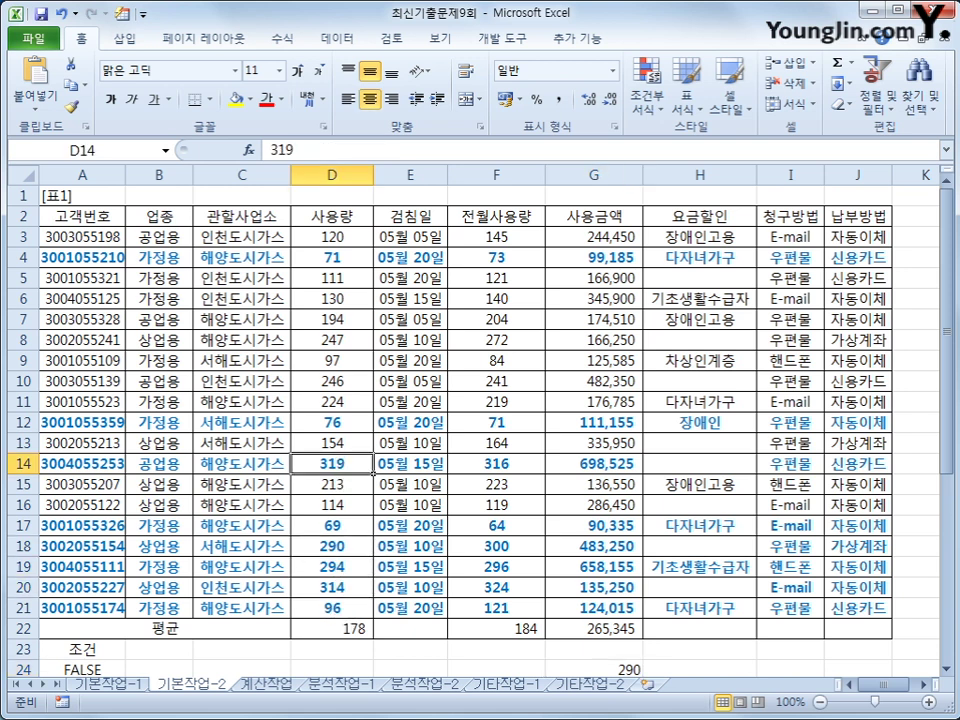
scroll(617, 604, "down", 1)
left_click(592, 604)
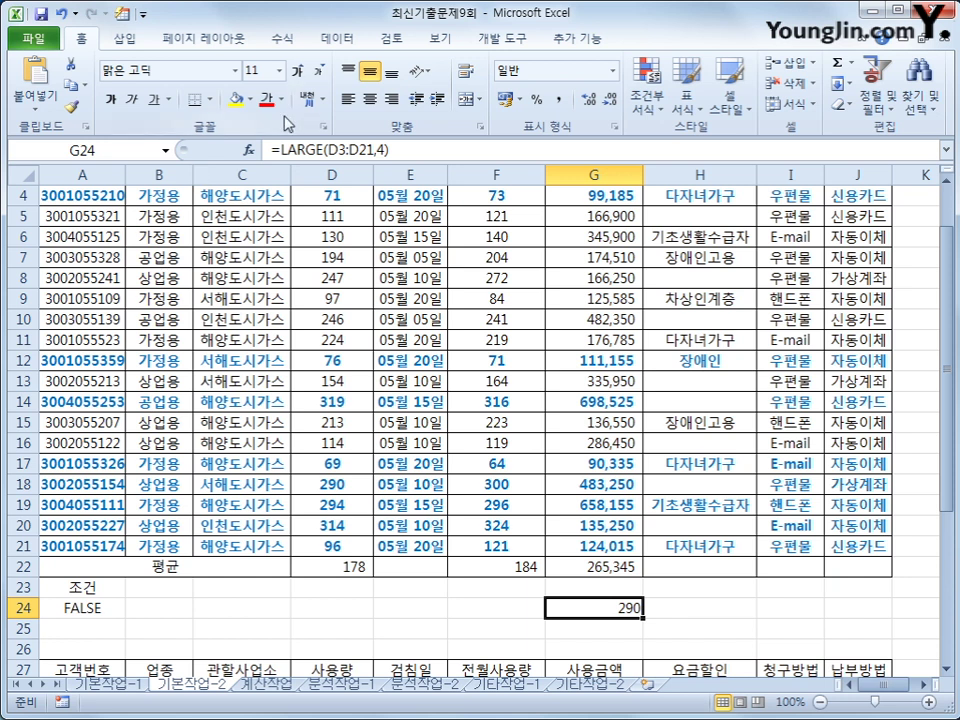
key("Down")
type("=sa")
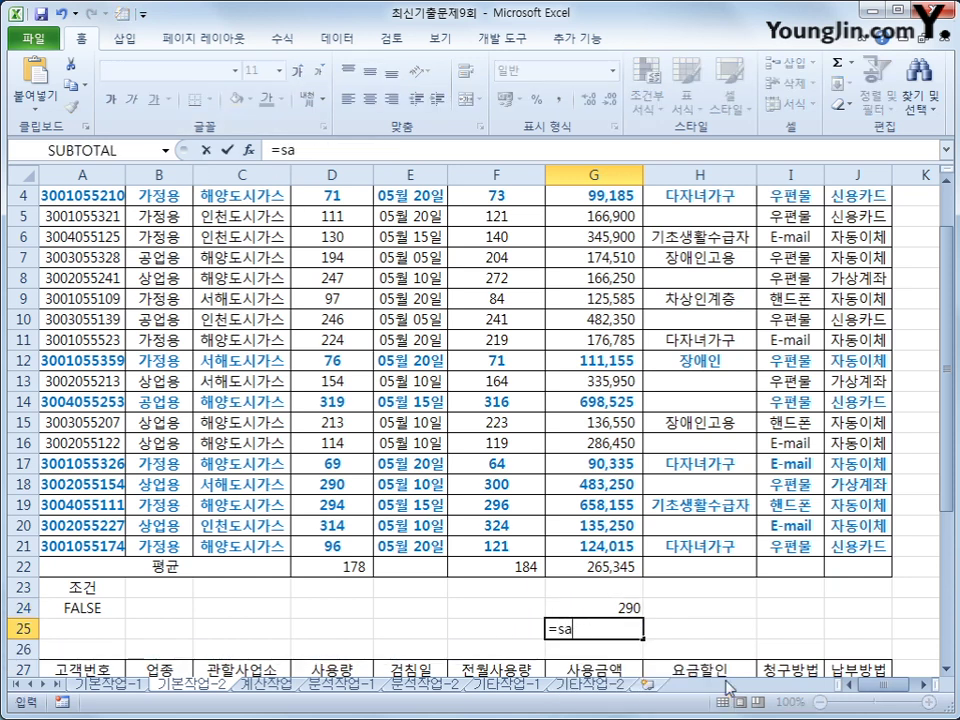
key("BackSpace")
type("m")
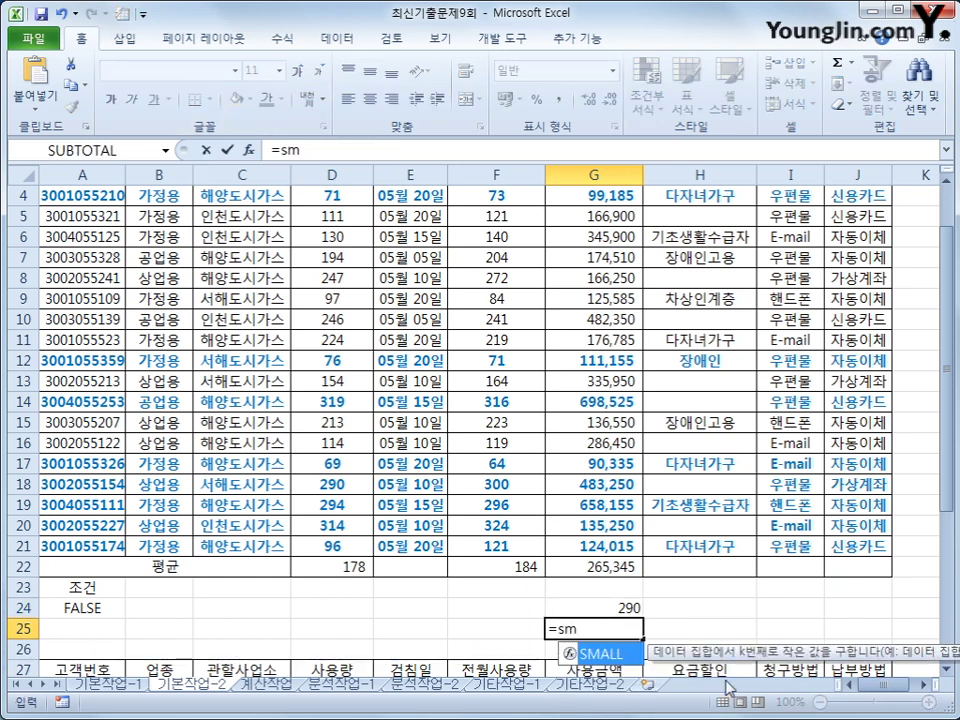
key("Tab")
scroll(468, 503, "up", 1)
left_click_drag(312, 237, 328, 606)
type(",")
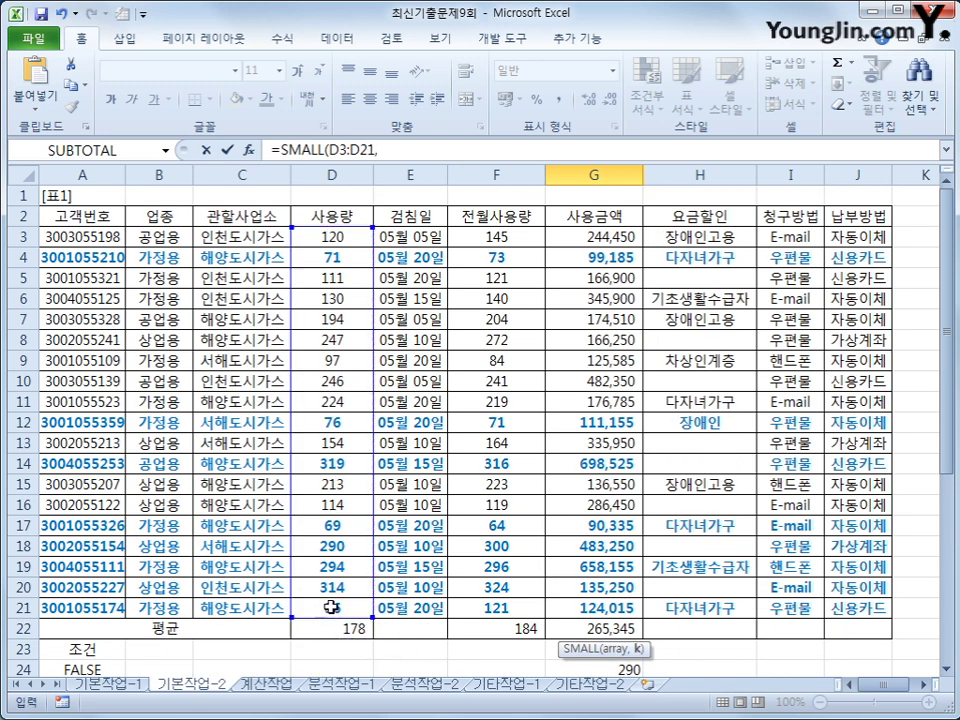
type("4")
key("Return")
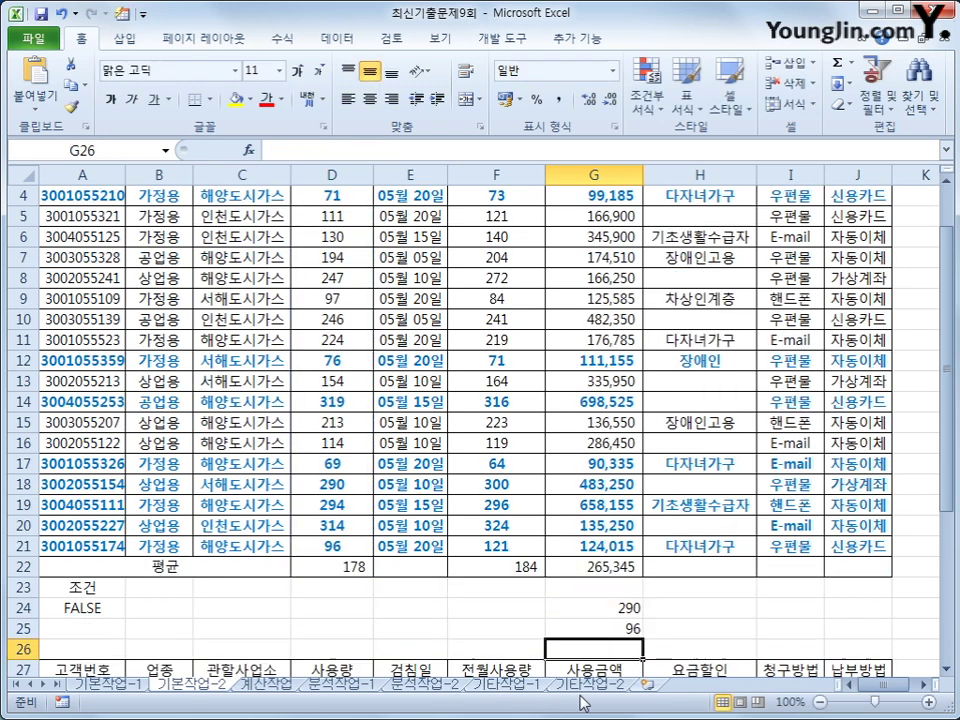
left_click(563, 630)
scroll(467, 600, "up", 1)
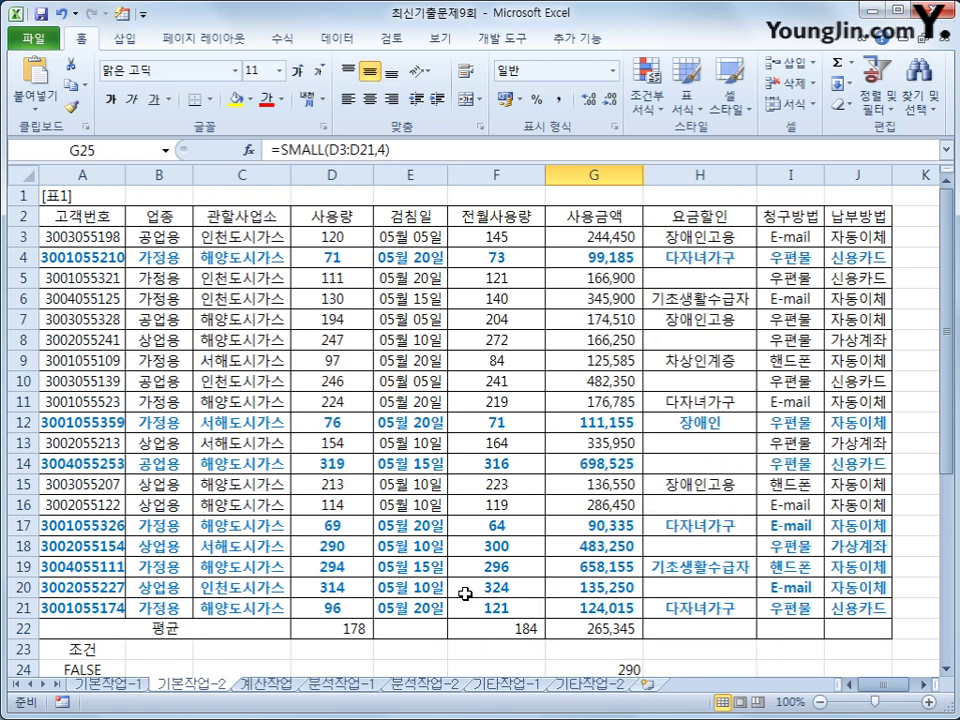
left_click(332, 610)
left_click(343, 525)
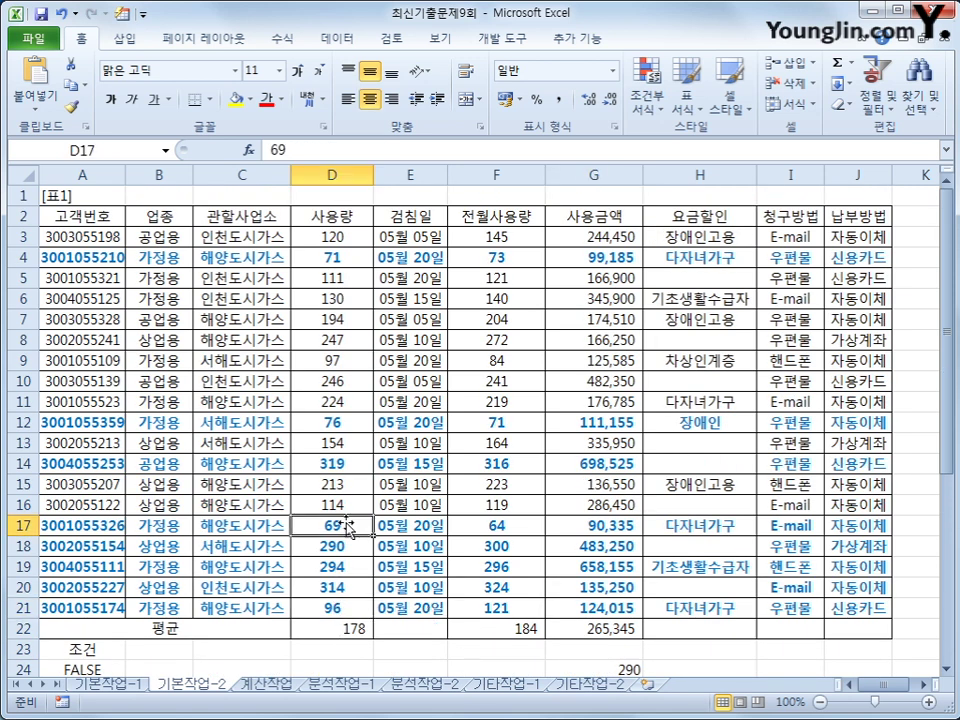
left_click(360, 423)
left_click(352, 258)
scroll(634, 675, "down", 1)
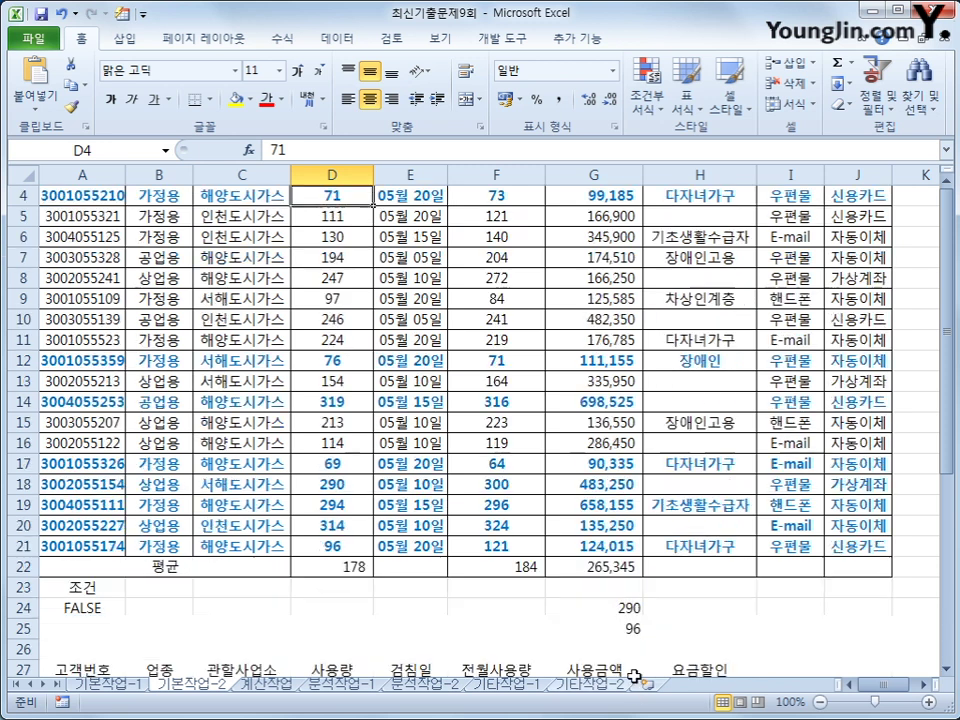
scroll(634, 677, "down", 1)
left_click_drag(588, 550, 600, 562)
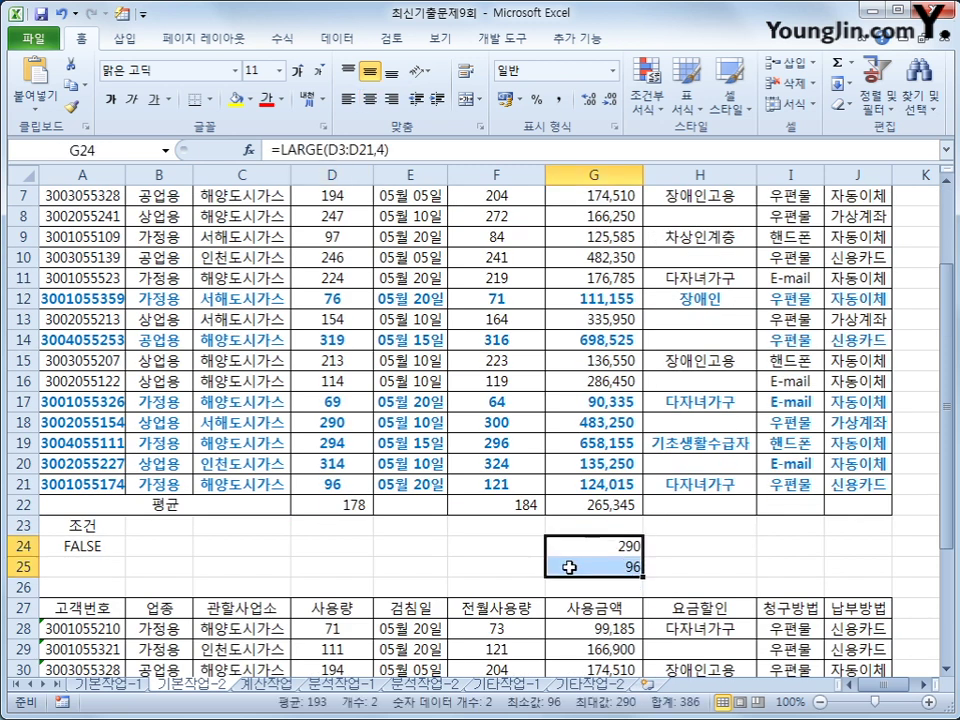
key("Delete")
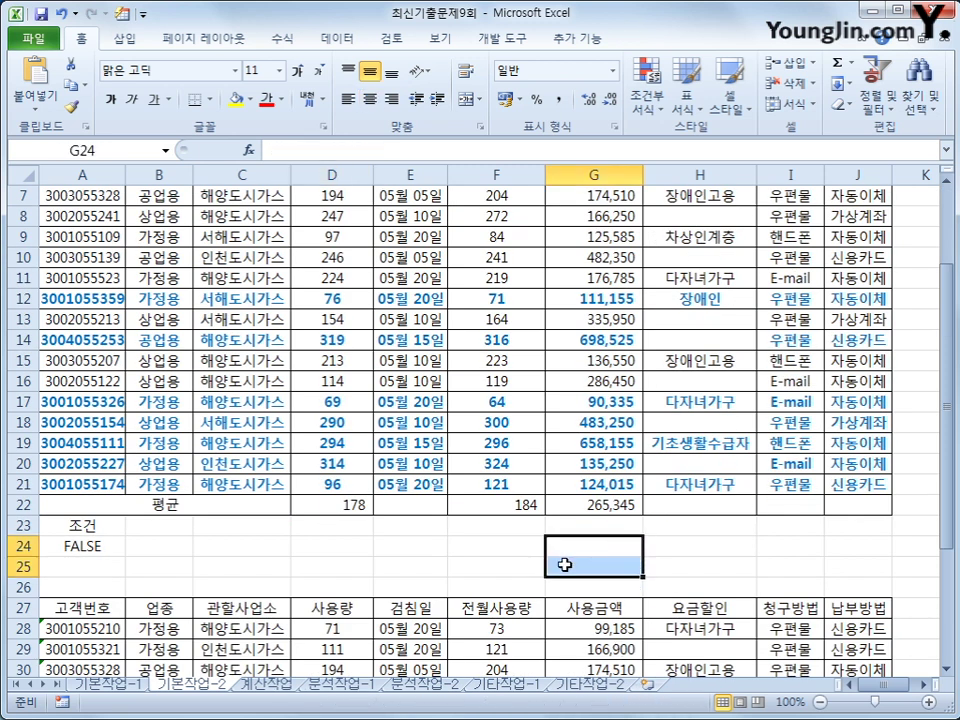
scroll(564, 565, "up", 2)
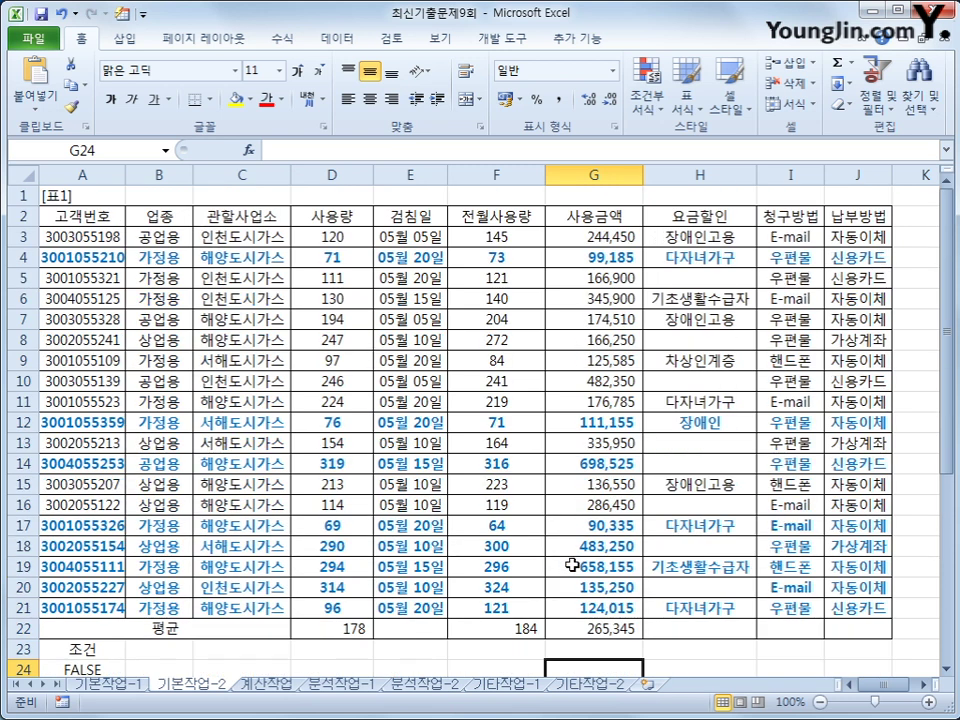
- Mark the averages in D22, F22 and G22 as hidden, keeping them locked, on the 보호 tab
left_click(358, 630)
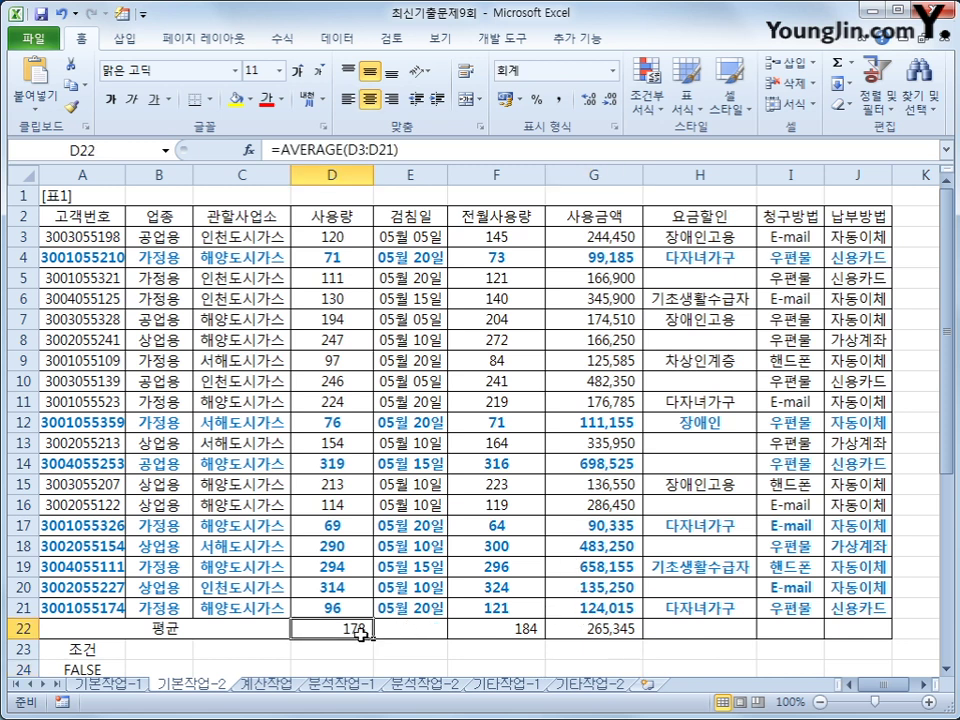
left_click_drag(469, 630, 575, 633)
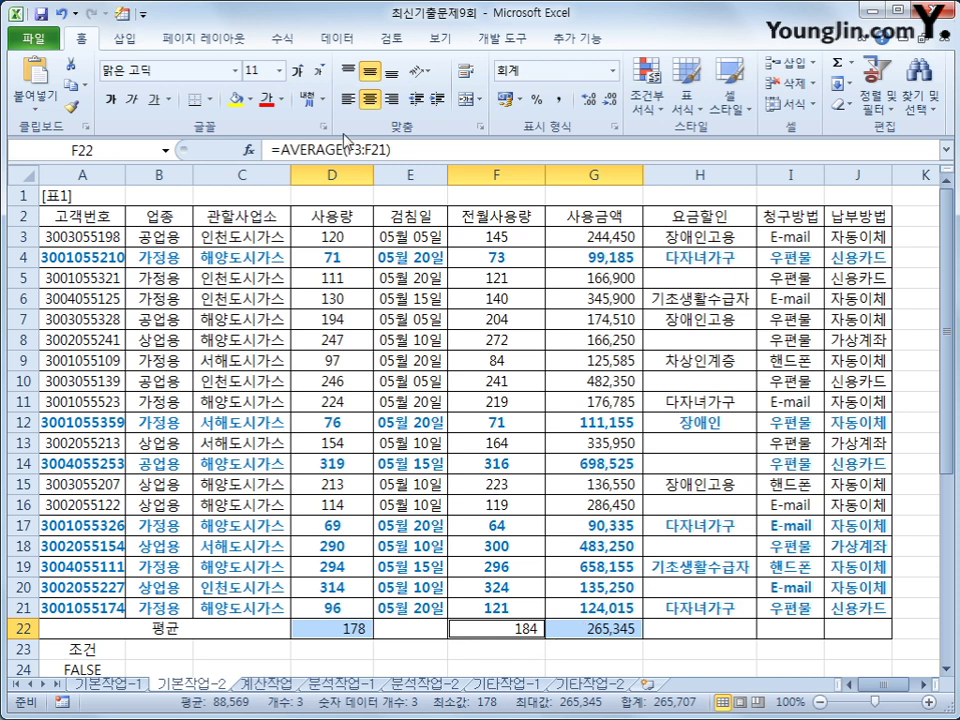
right_click(517, 632)
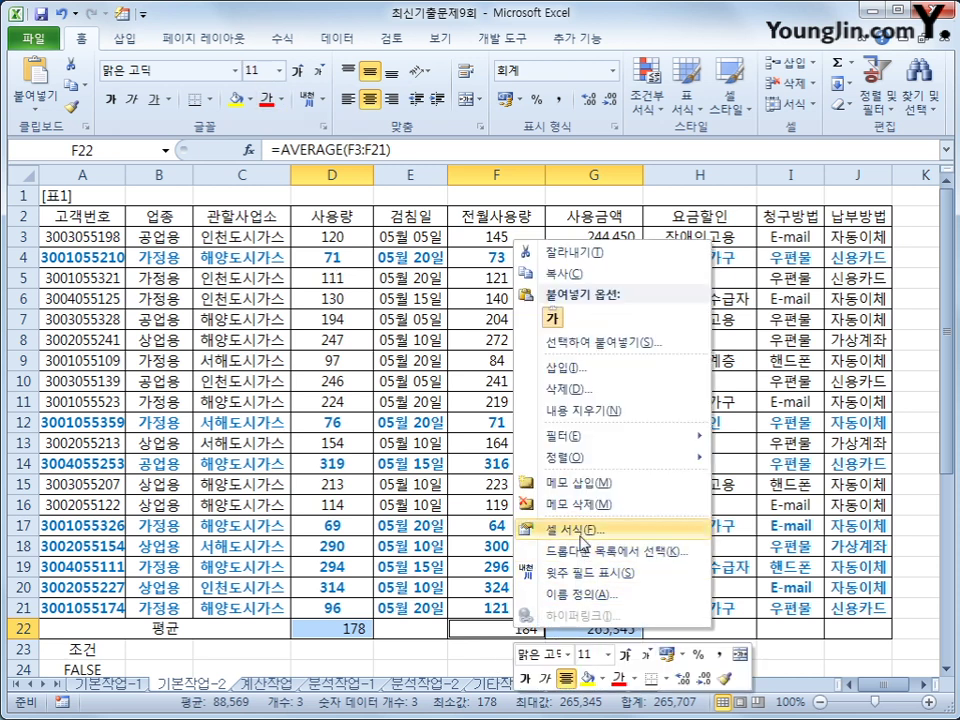
left_click(575, 530)
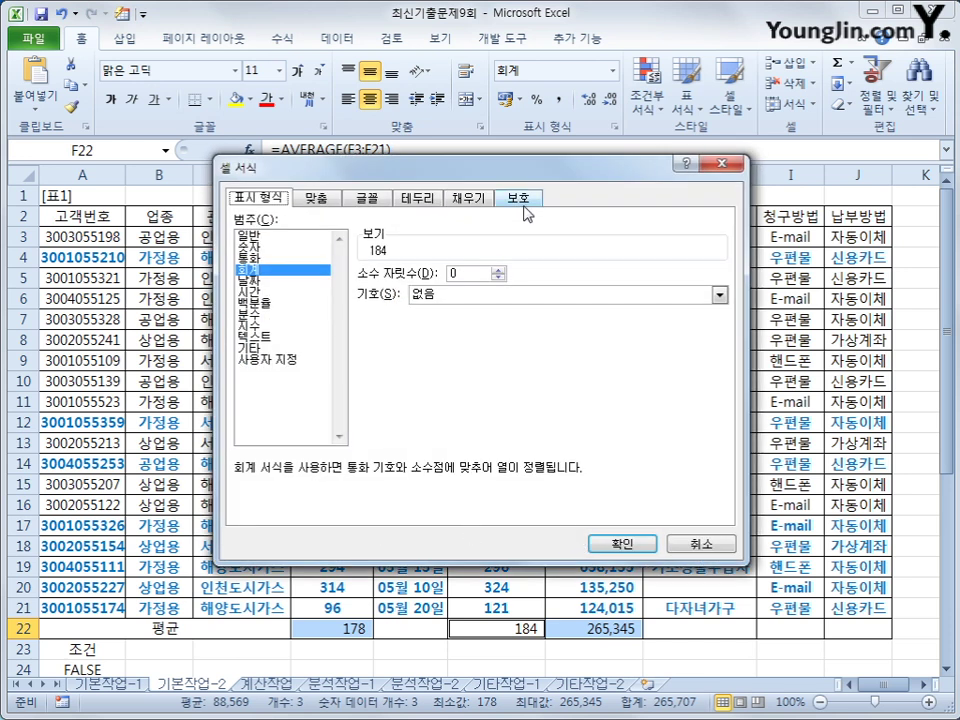
left_click(519, 197)
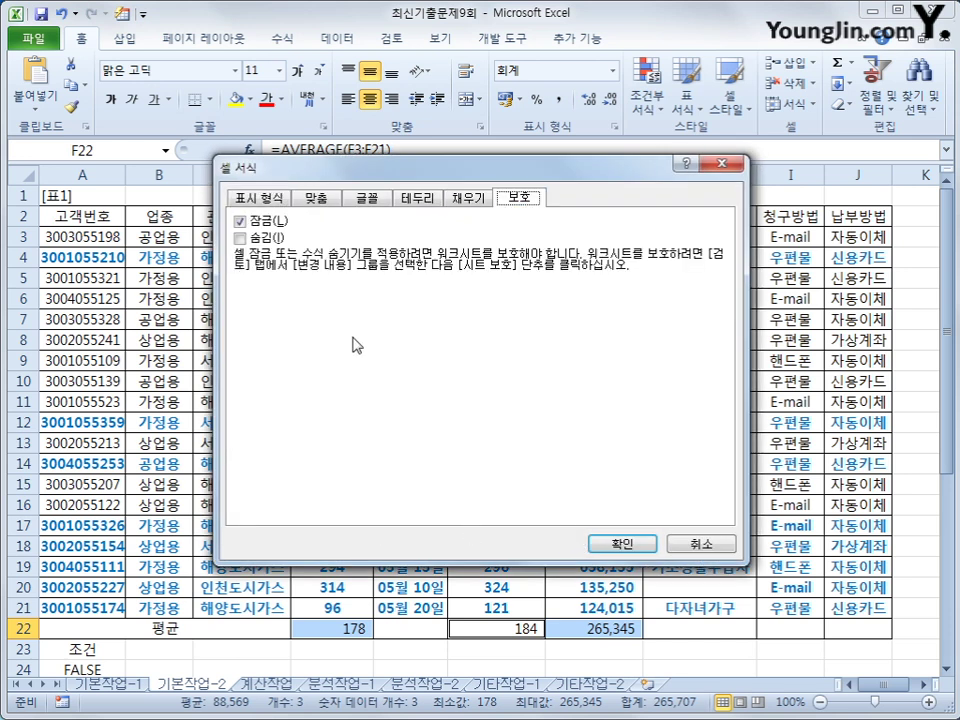
left_click(276, 238)
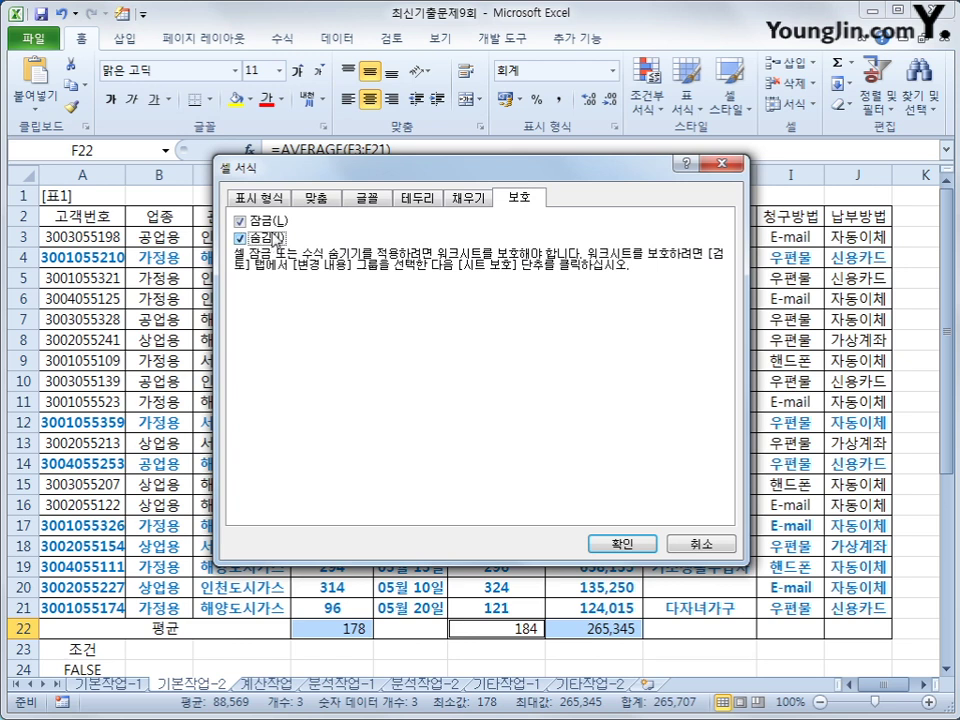
left_click(619, 541)
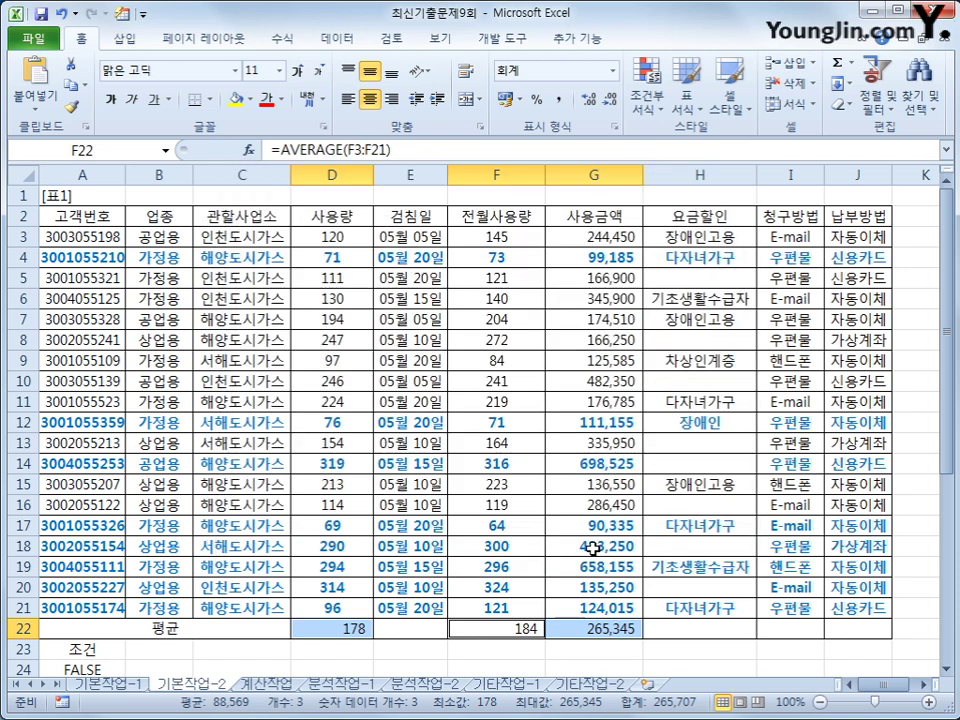
- Protect the 기본작업-2 sheet using 검토 > 시트 보호 with default settings
left_click(394, 41)
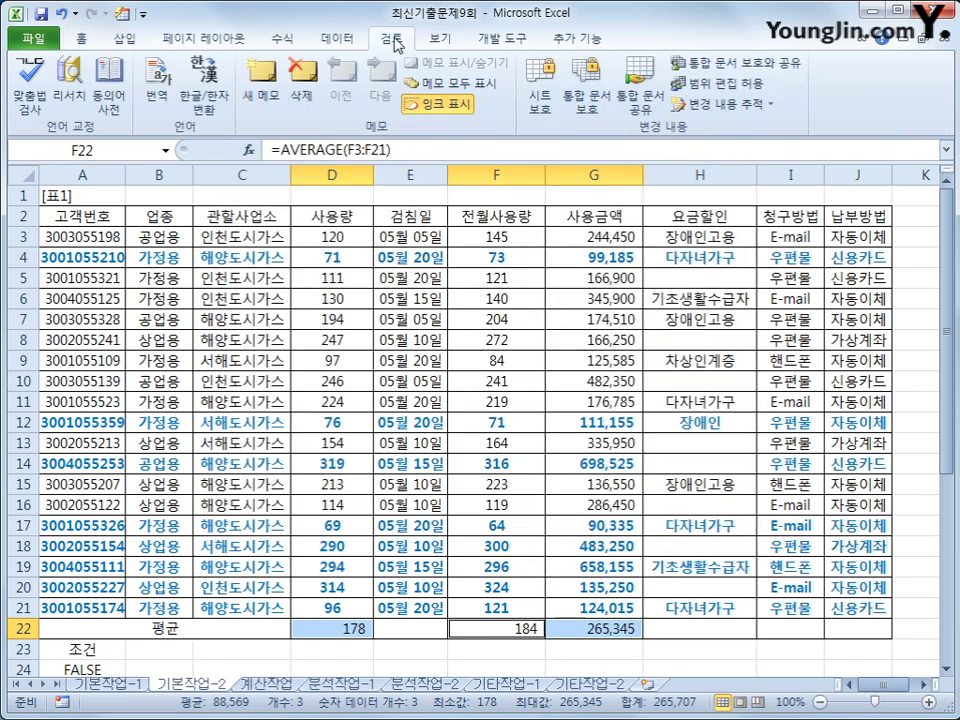
left_click(541, 92)
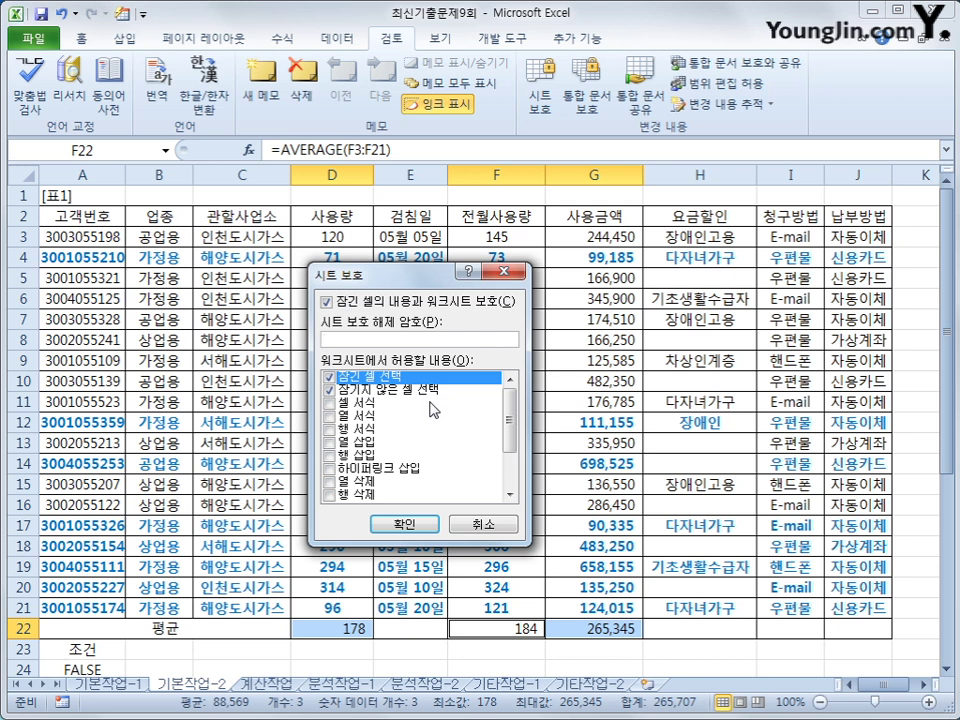
left_click(422, 520)
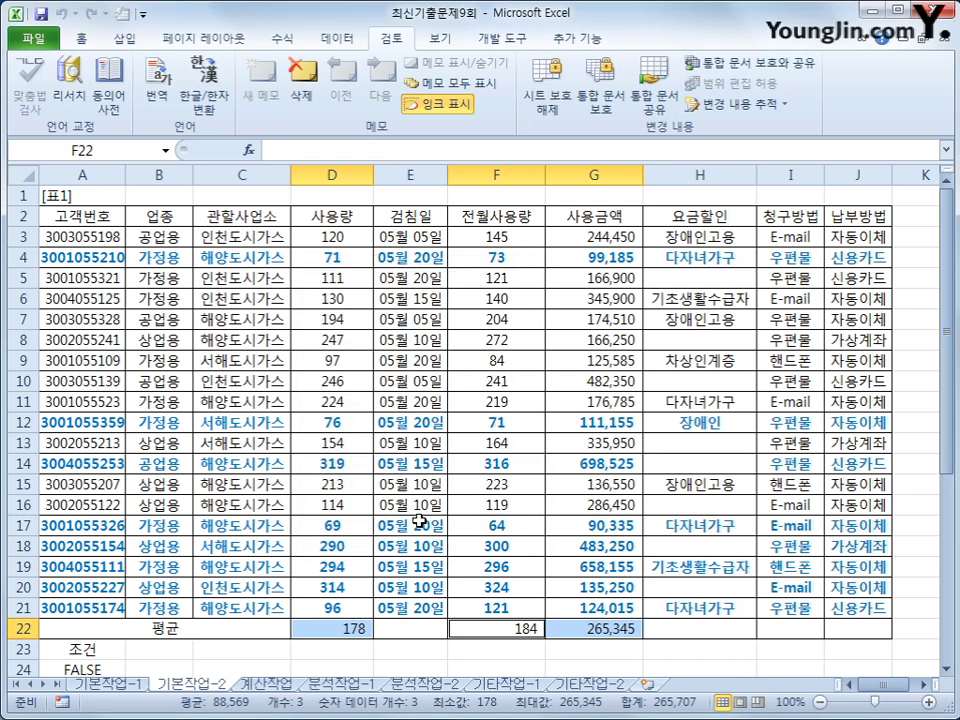
- Protect the workbook structure, then confirm D22, F22 and G22 show values without formulas
left_click(603, 104)
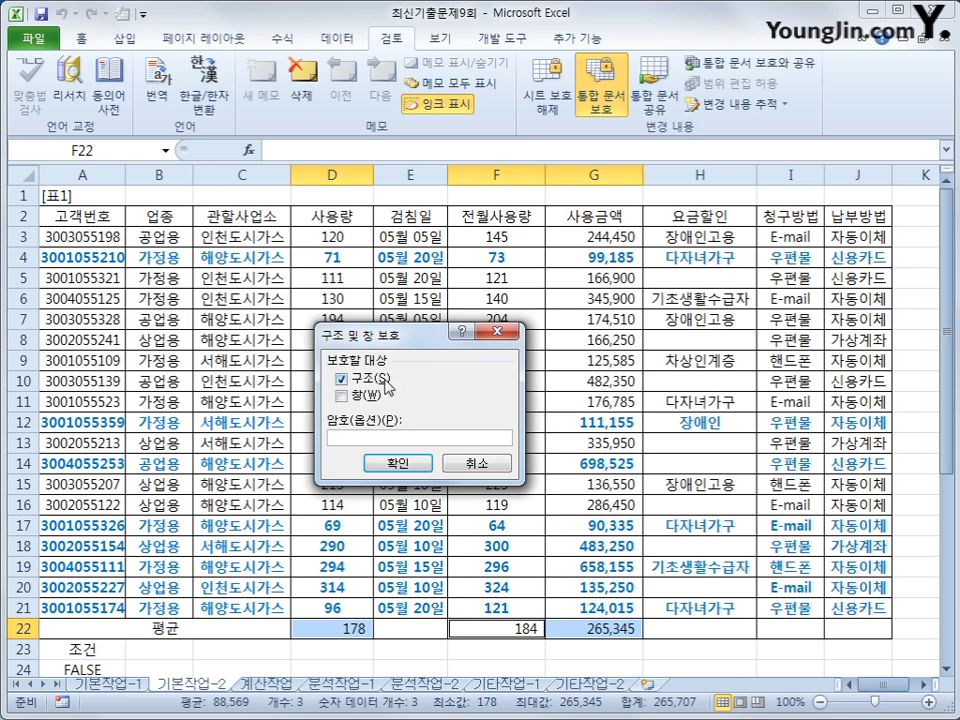
left_click(395, 462)
left_click(583, 635)
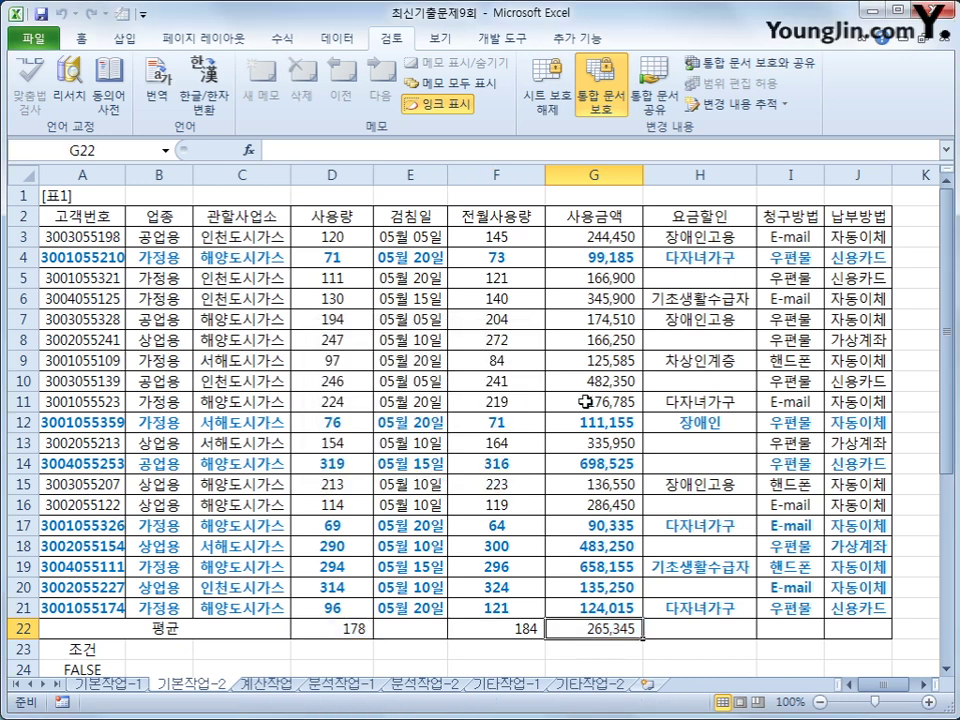
left_click(340, 630)
left_click(500, 630)
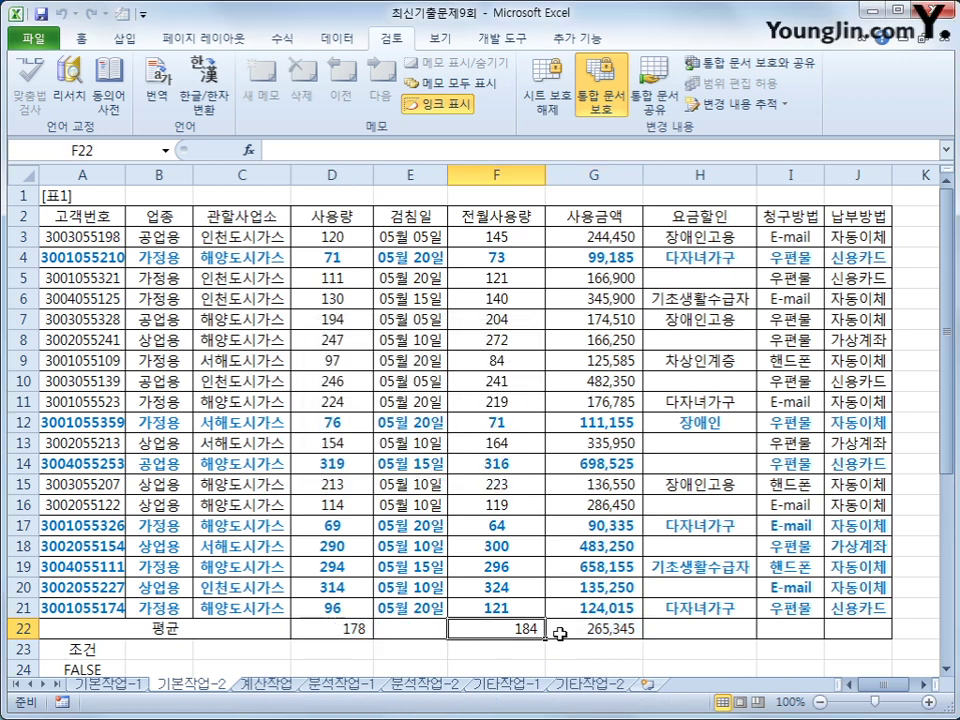
left_click(580, 630)
left_click(340, 628)
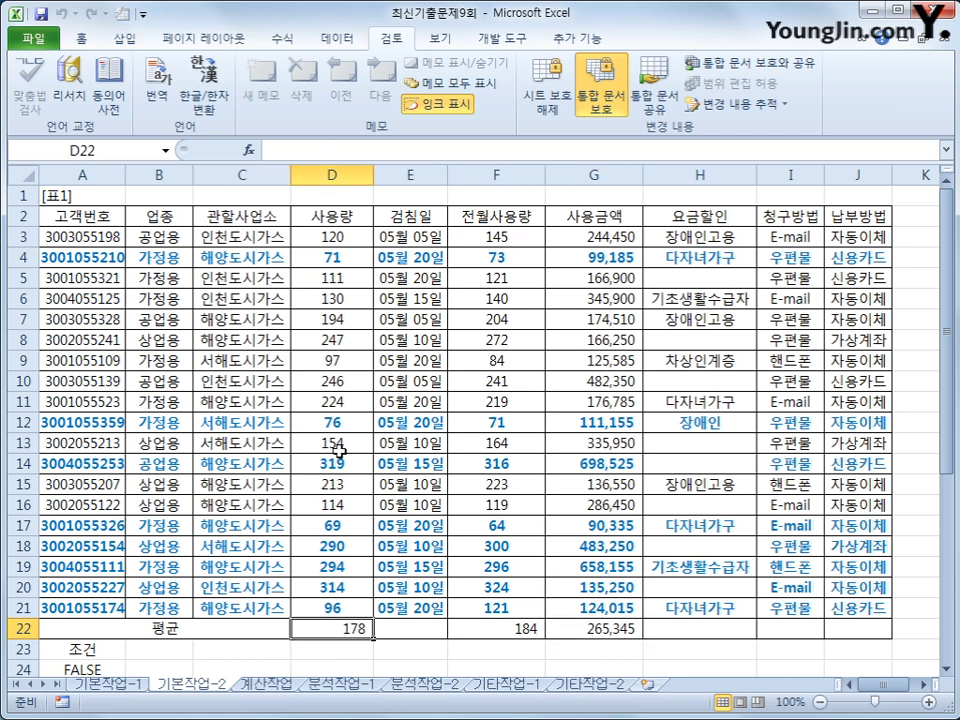
left_click(493, 636)
left_click(555, 630)
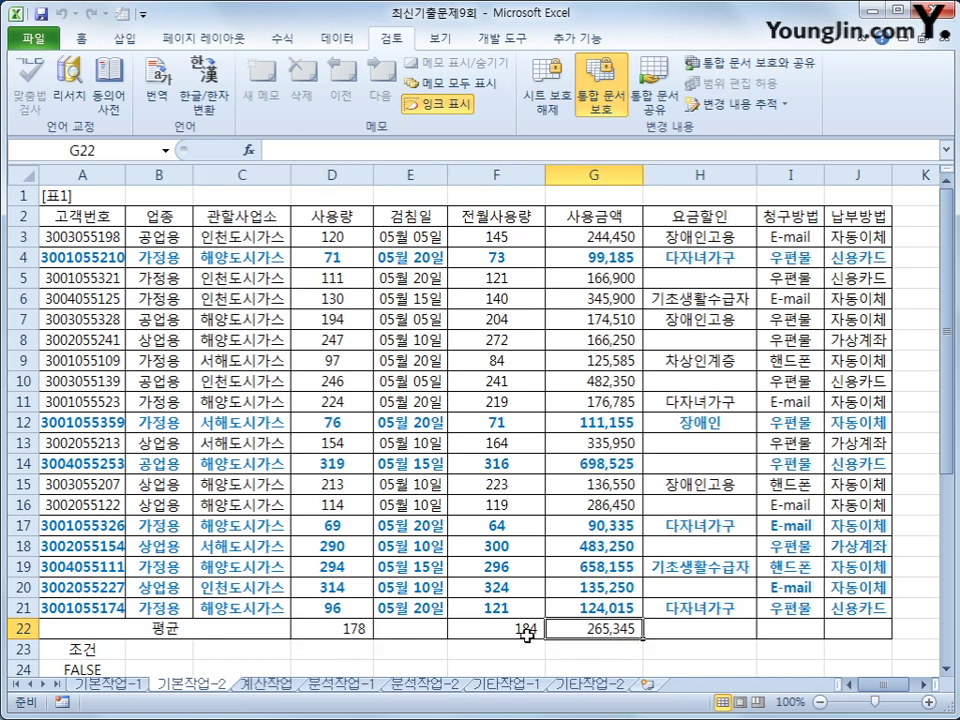
left_click(480, 630)
left_click(342, 628)
left_click(465, 630)
left_click(565, 630)
- Switch to the 계산작업 sheet and review the column E reading dates and empty F3:F21
left_click(270, 684)
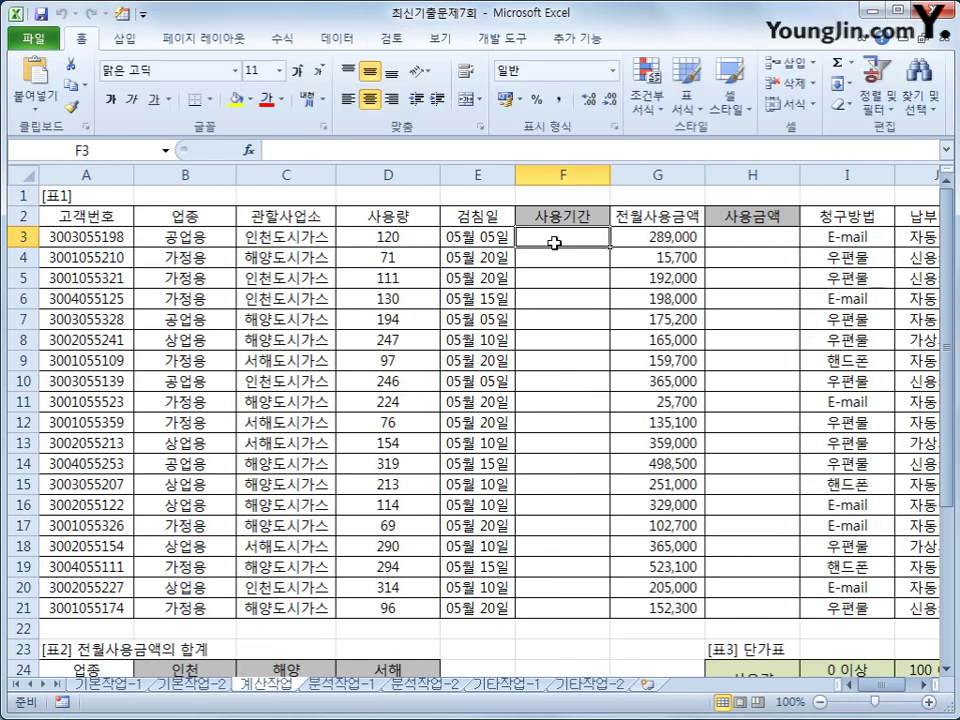
left_click(508, 238)
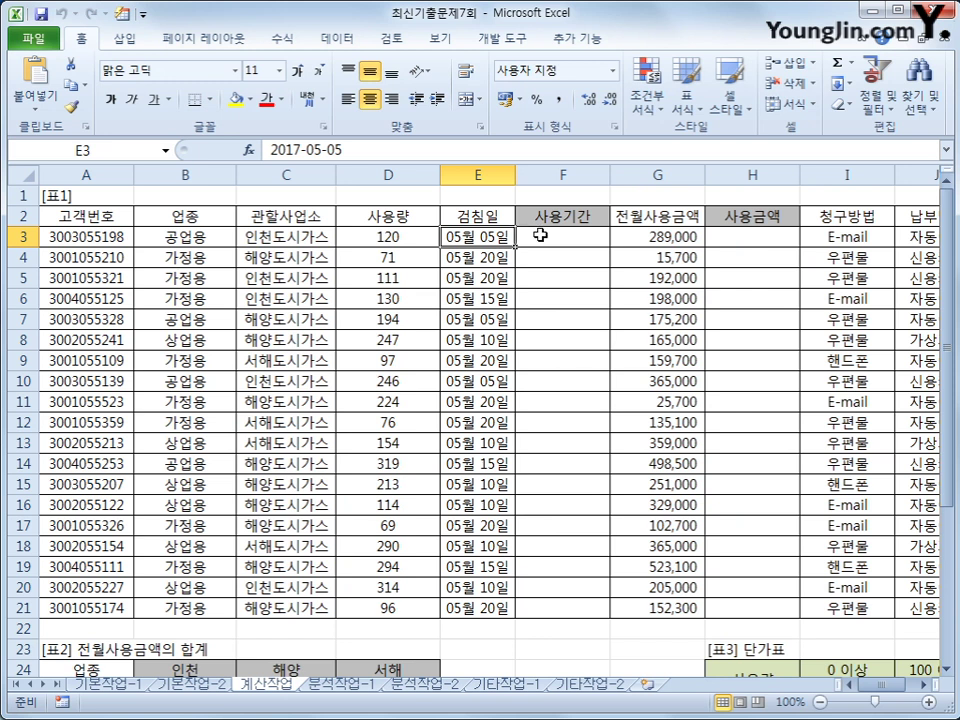
left_click_drag(545, 238, 545, 602)
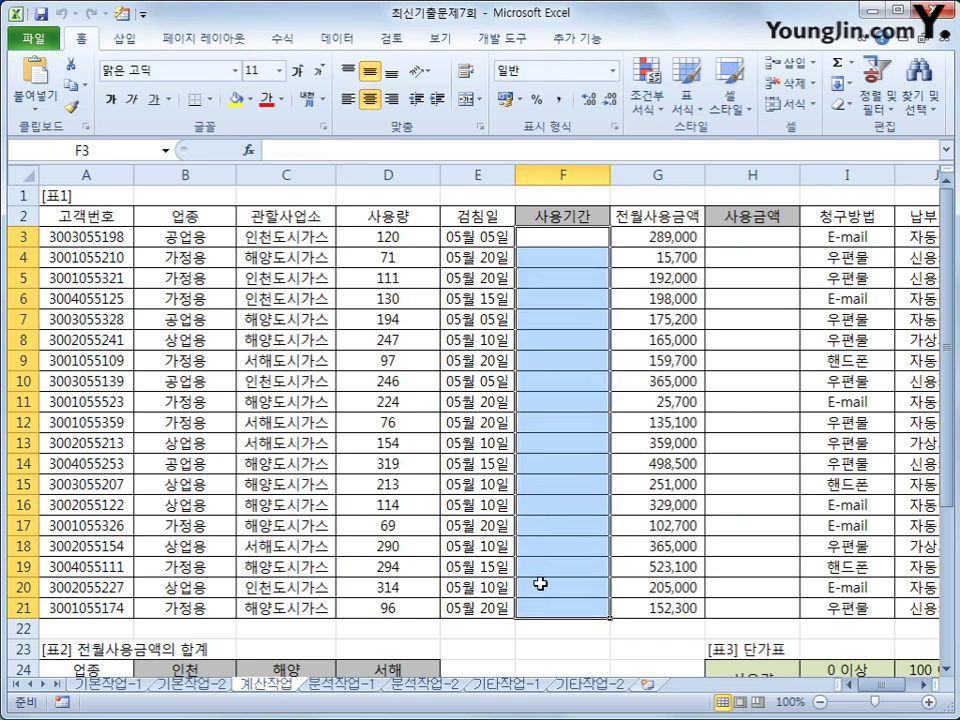
left_click(566, 235)
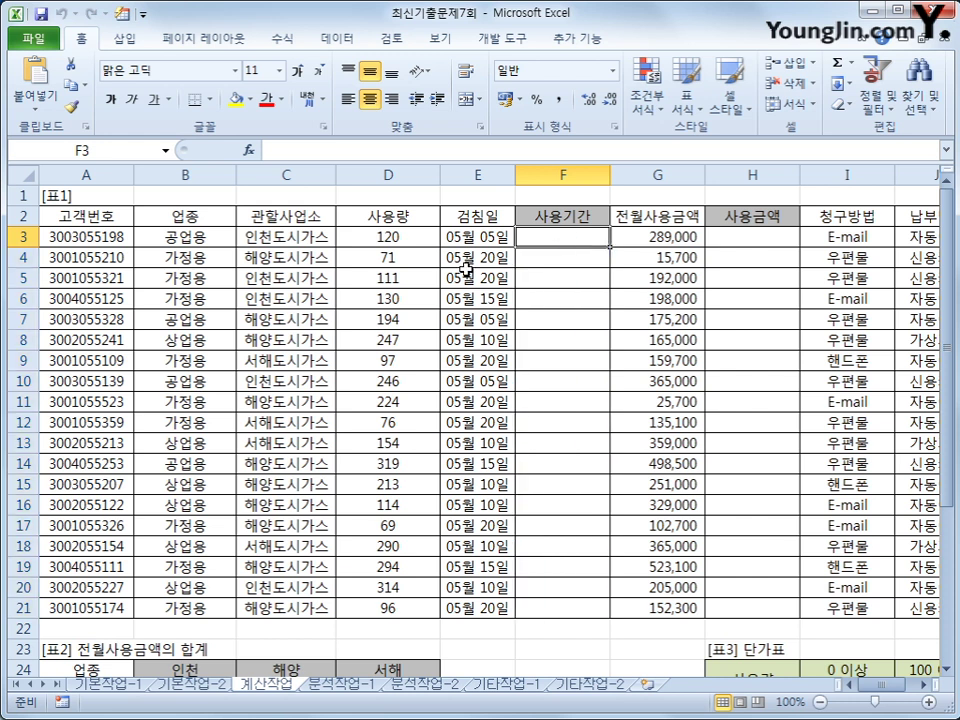
left_click_drag(452, 236, 497, 600)
left_click(561, 238)
- In F3, begin the formula =TEXT(EDATE(E3,-1) using the function suggestions
type("=")
type("a")
key("BackSpace")
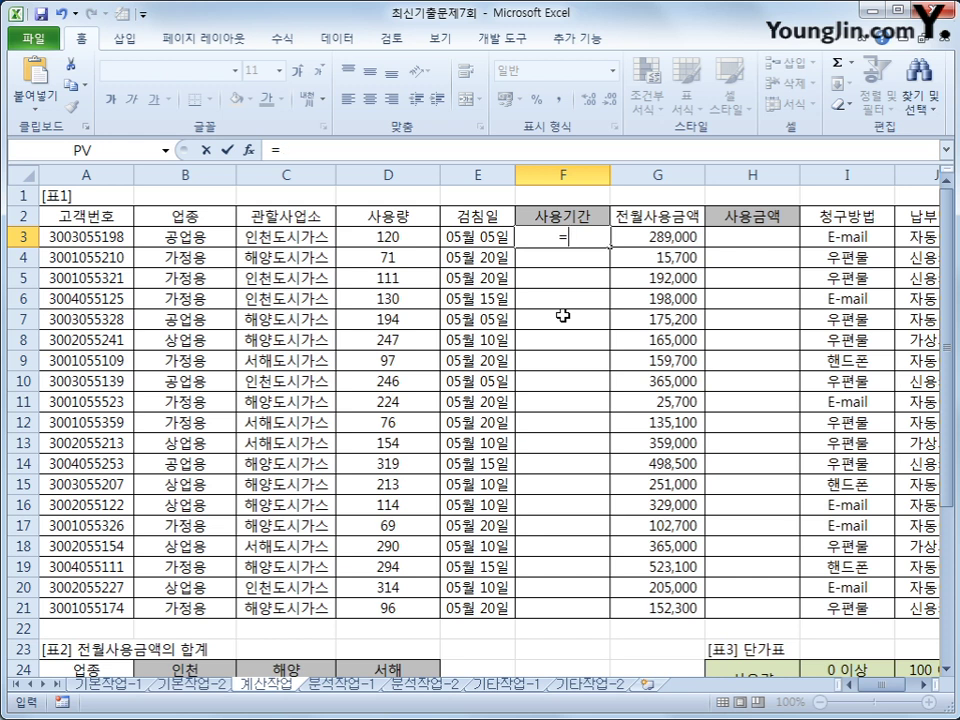
type("tex")
key("Tab")
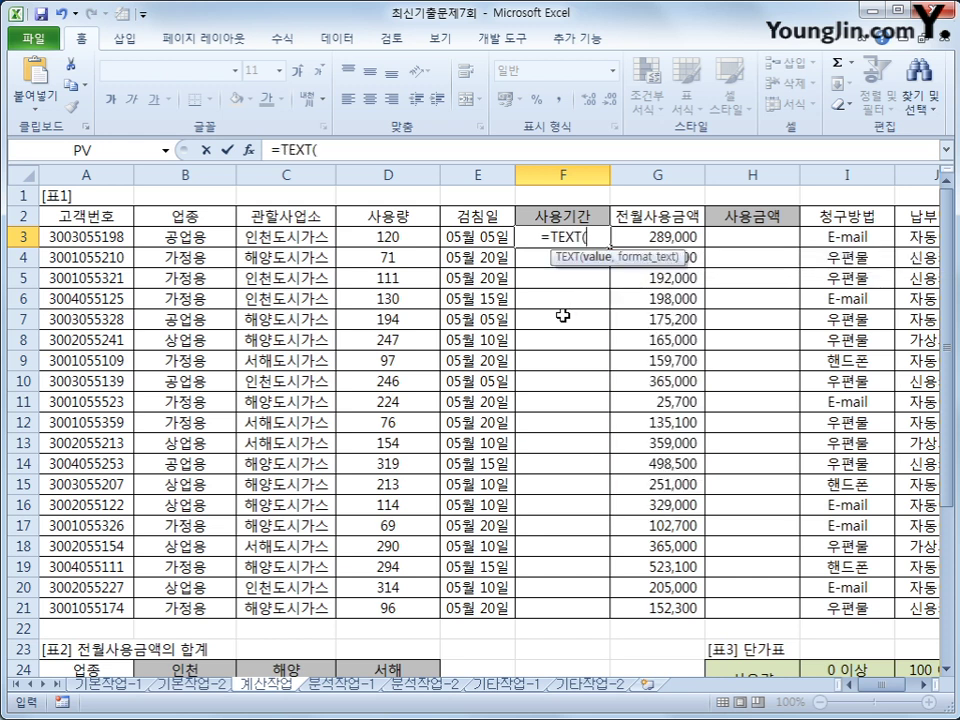
type("e")
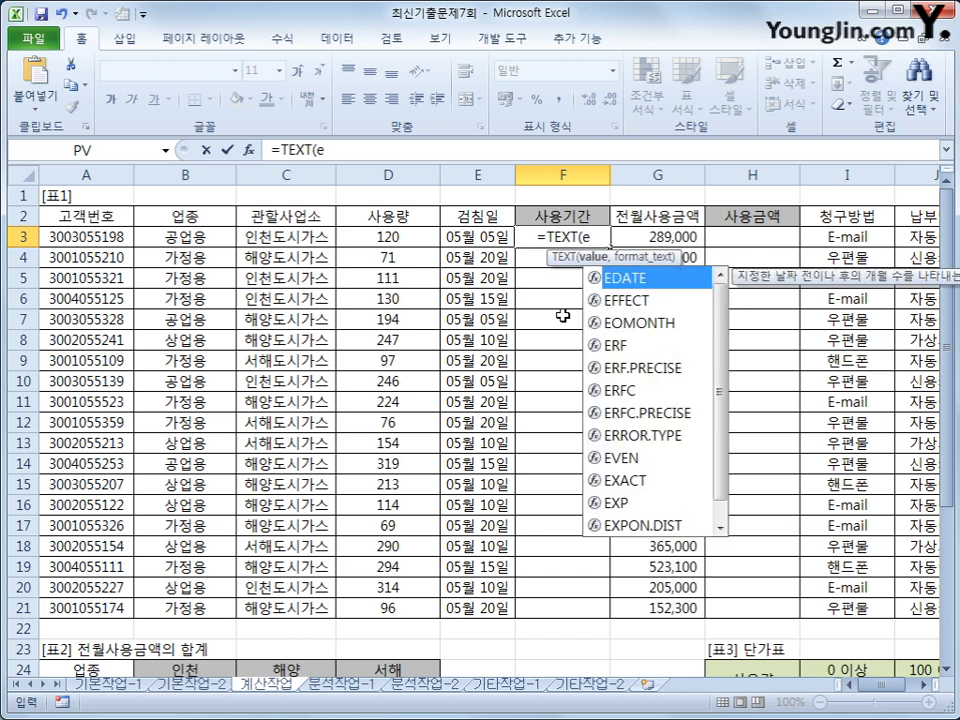
key("Tab")
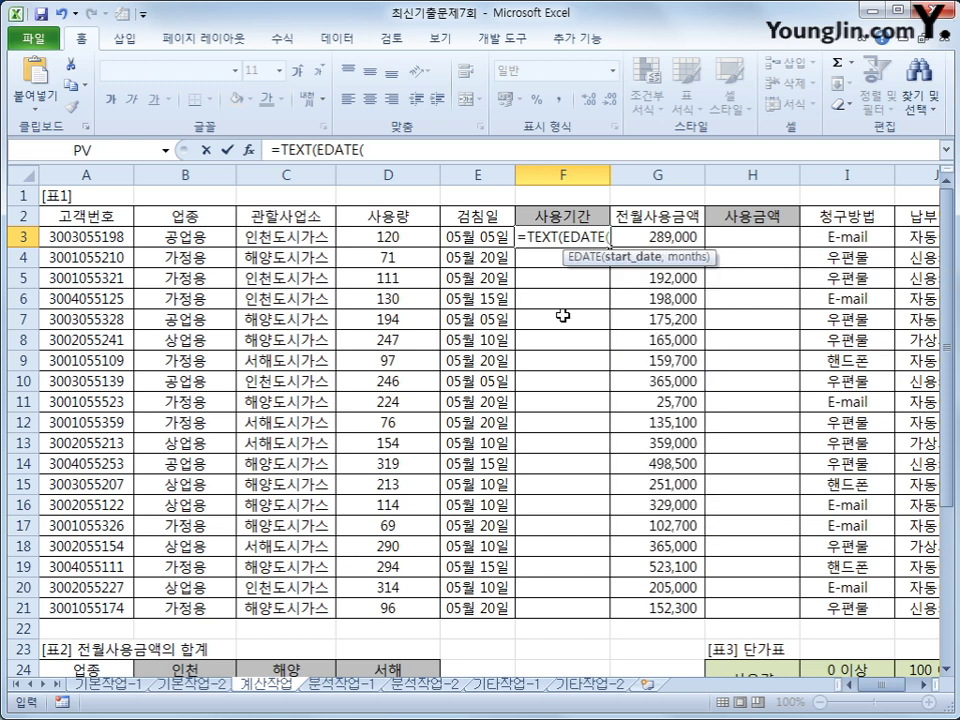
key("Left")
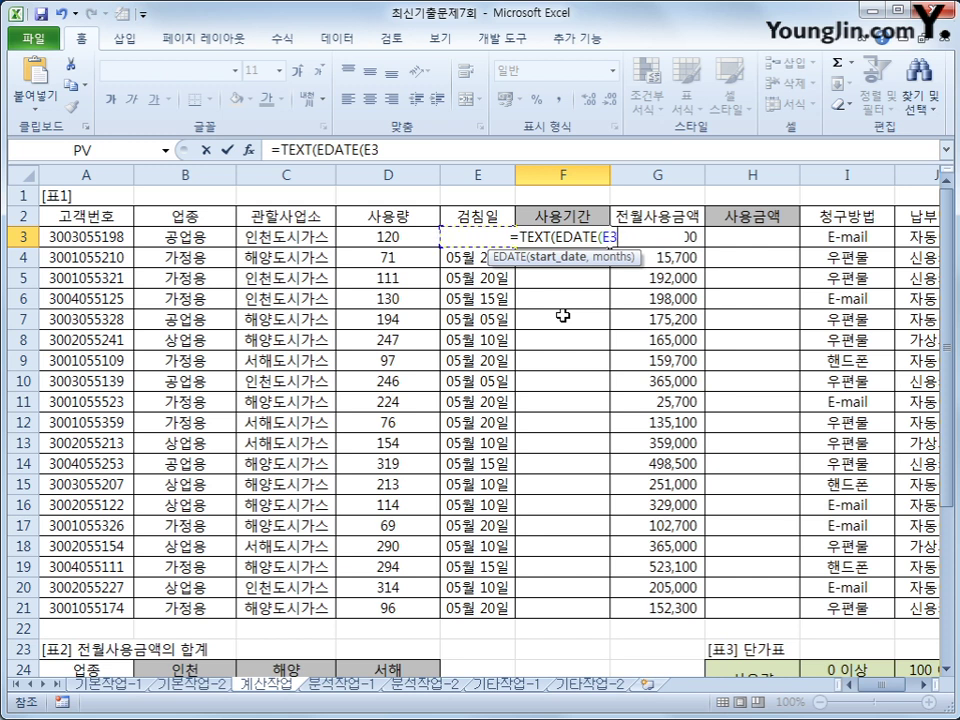
type(",")
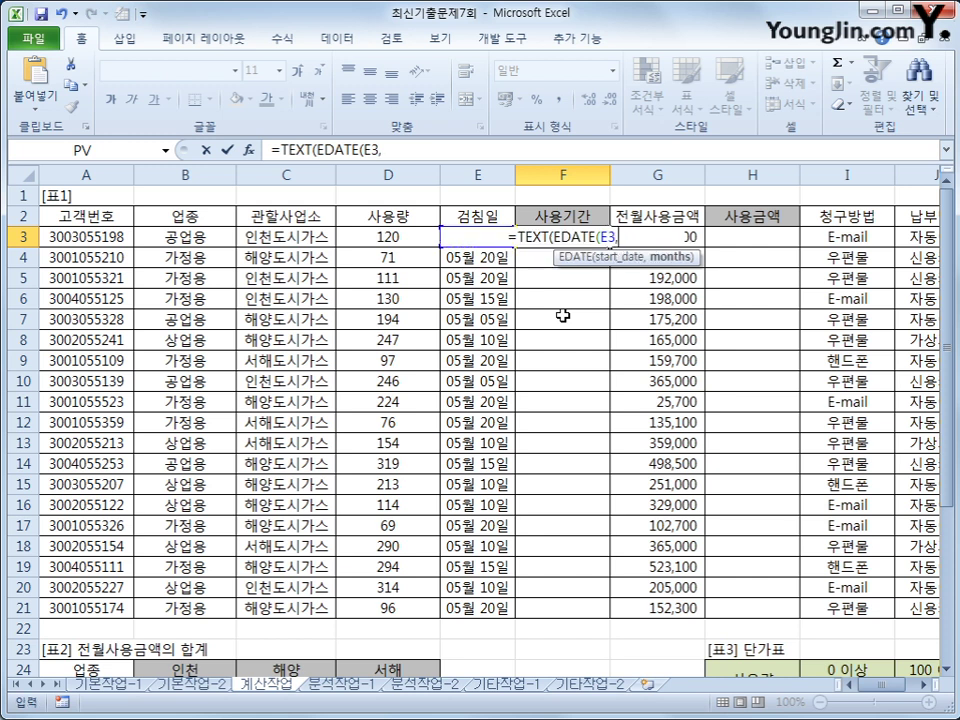
type("1")
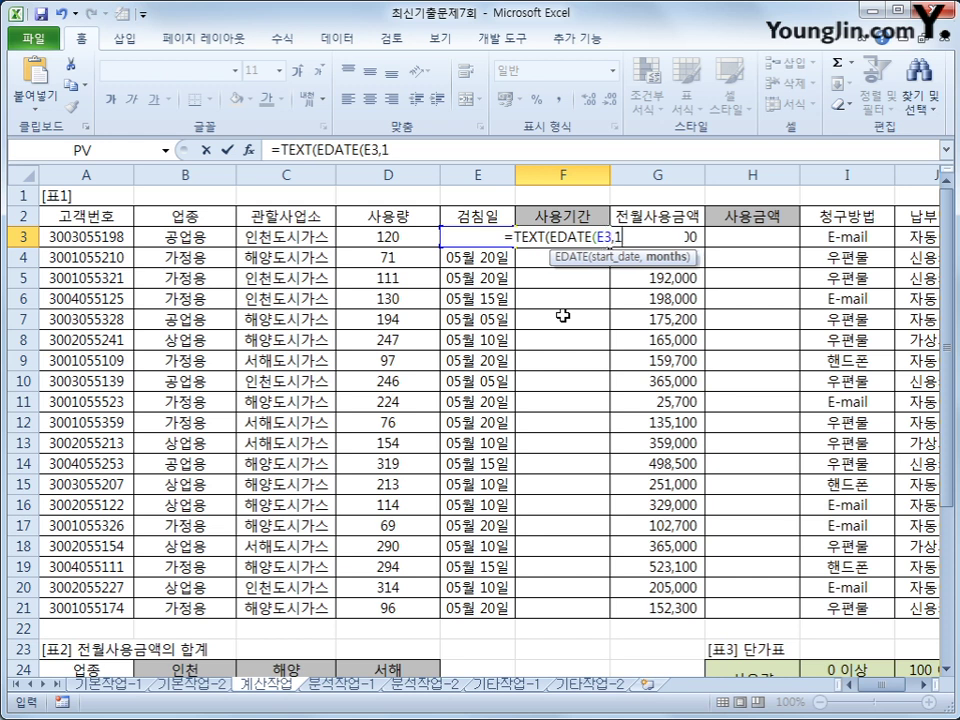
key("BackSpace")
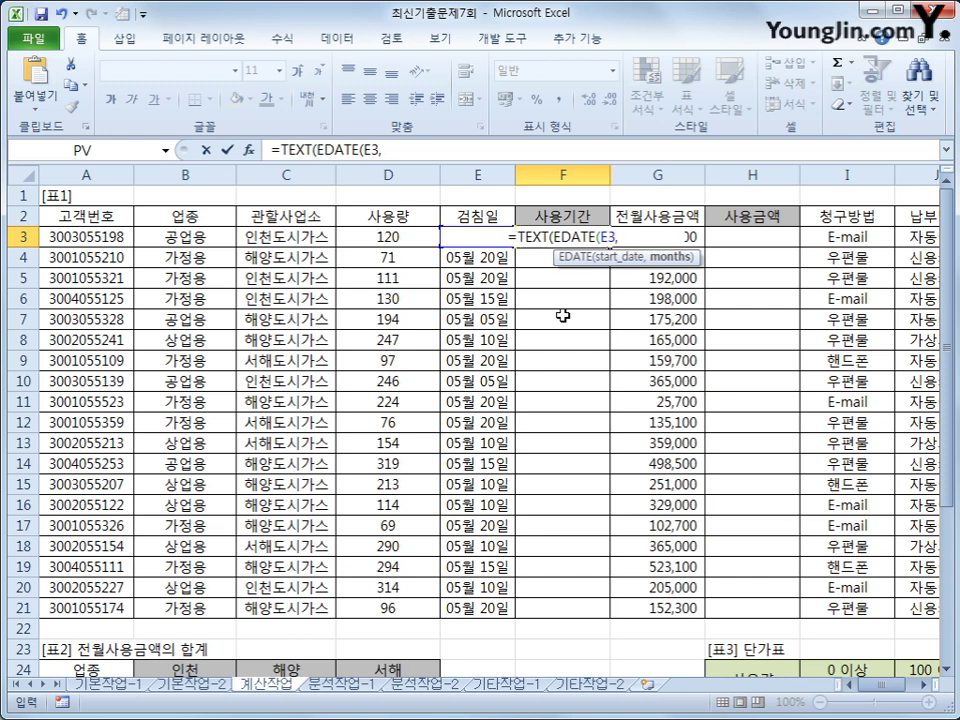
type("-1")
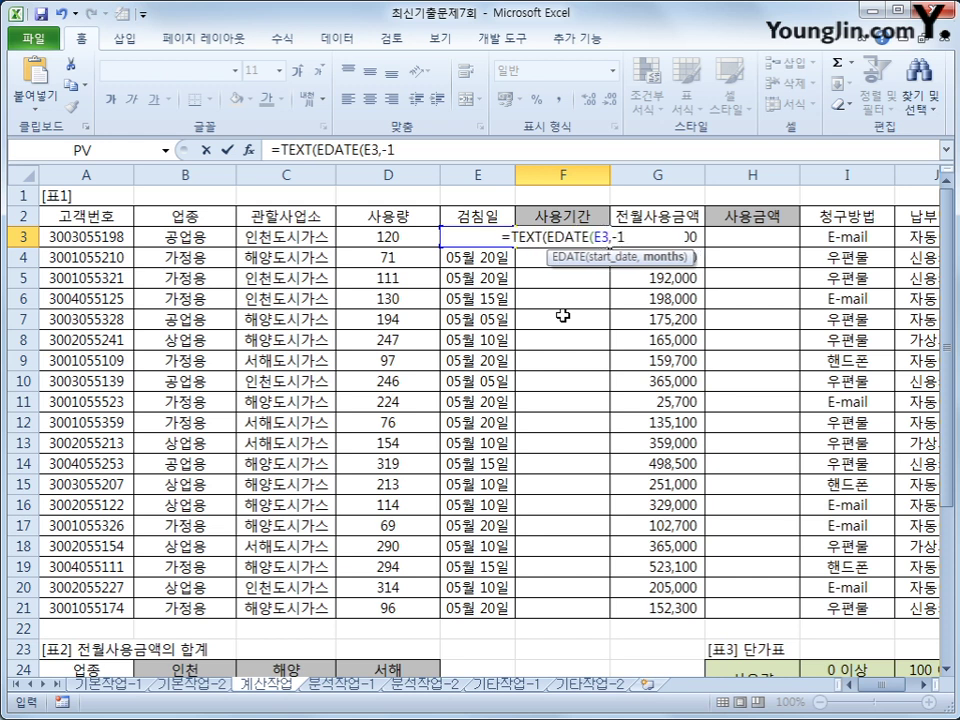
type(")")
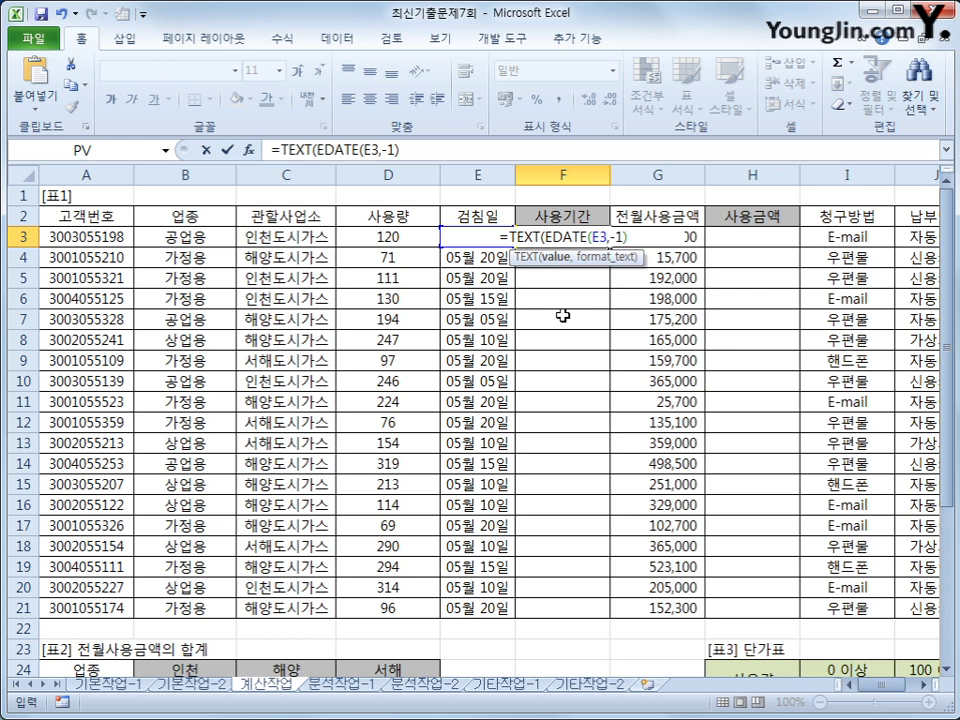
- Finish it as =TEXT(EDATE(E3,-1)+1,"mm/dd") so F3 shows 04/06
type("+1")
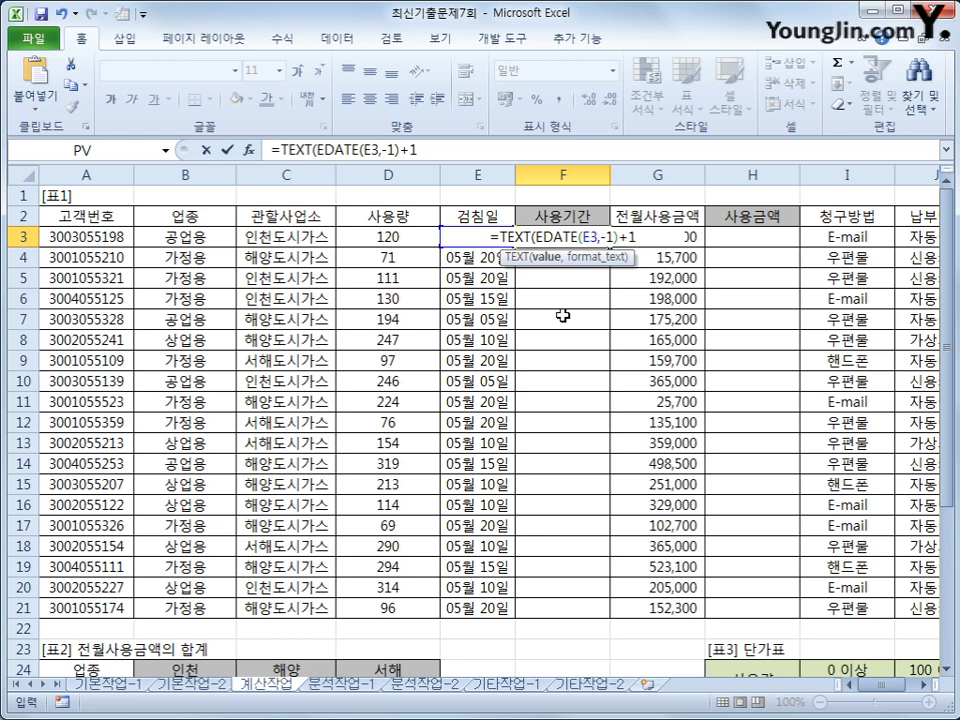
type(",")
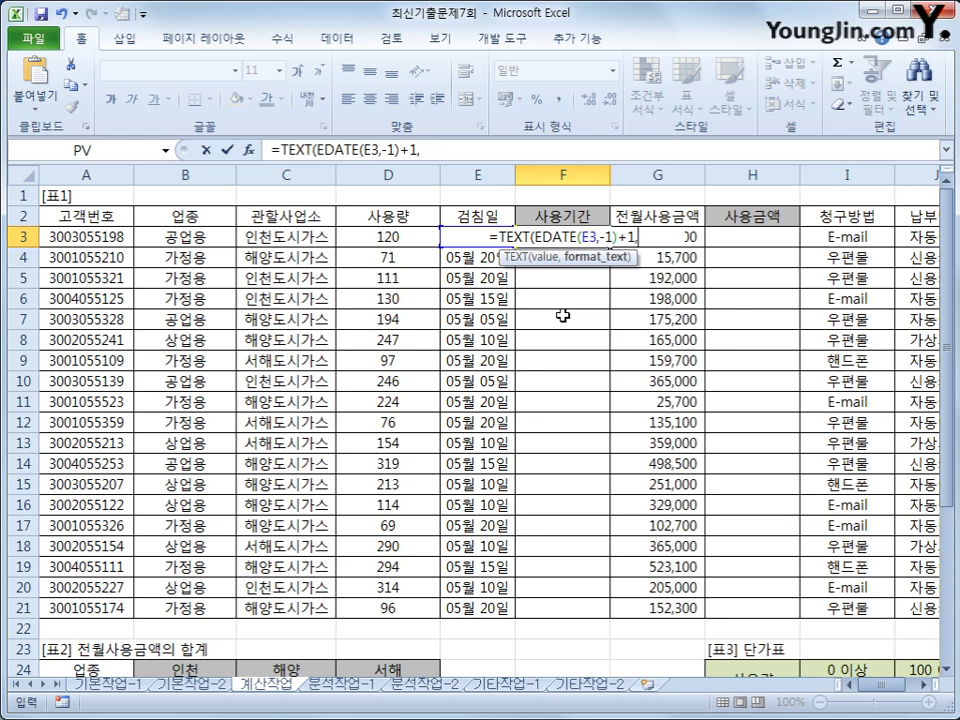
type("\"")
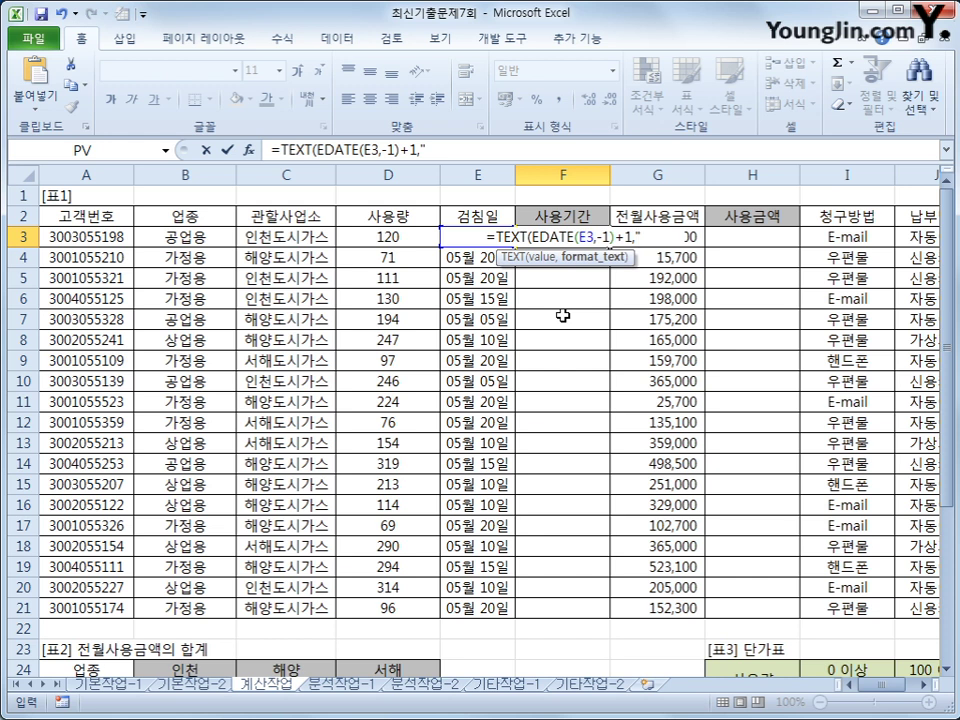
type("mm/dd\"")
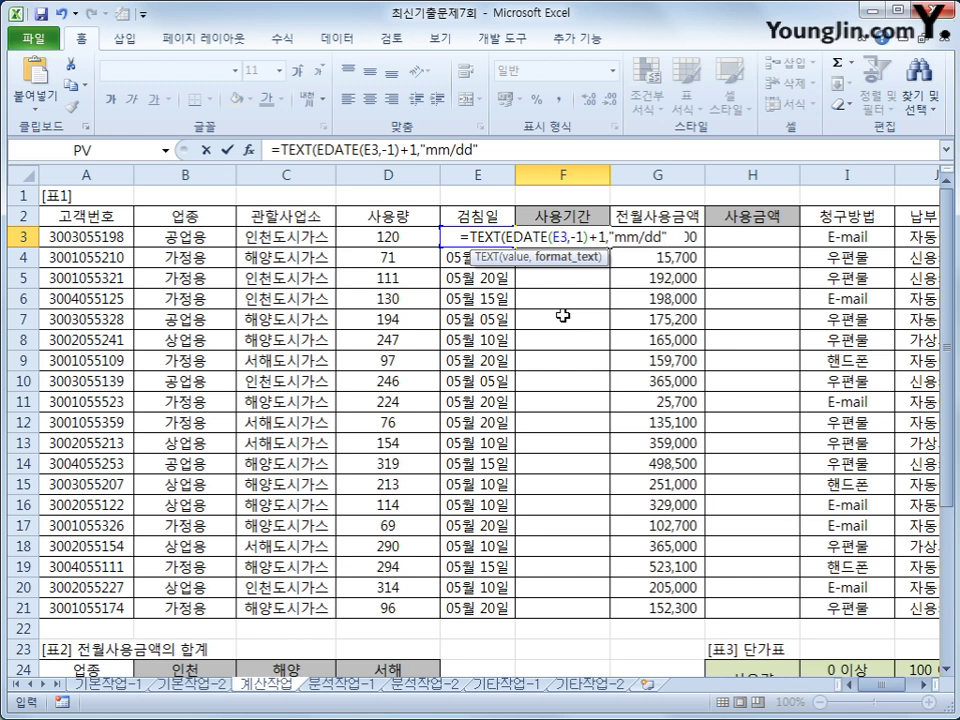
type(")")
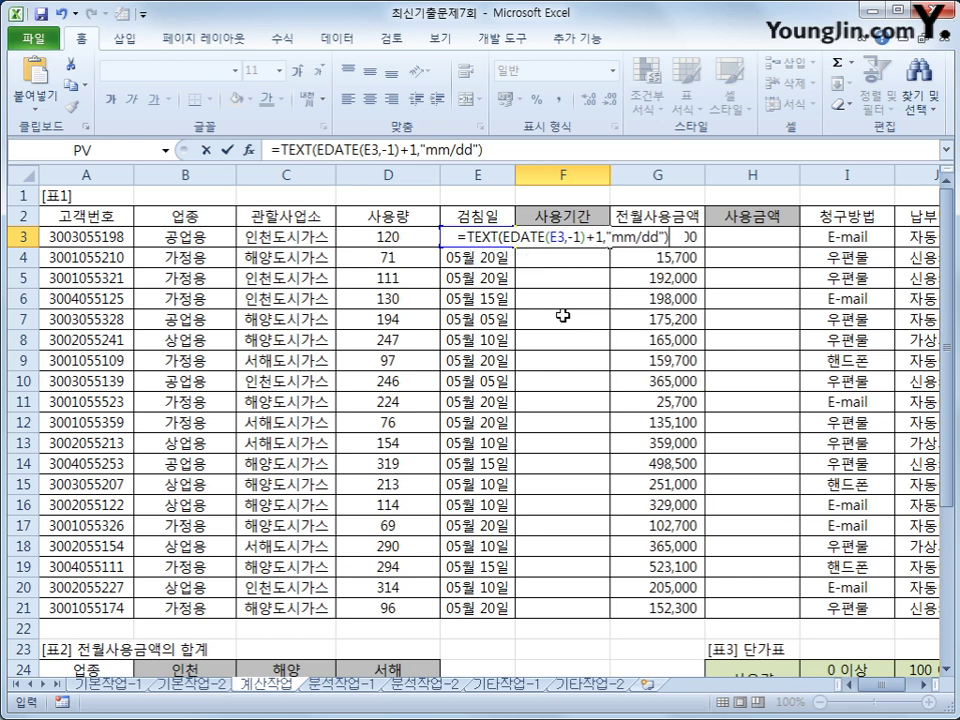
key("Return")
key("Up")
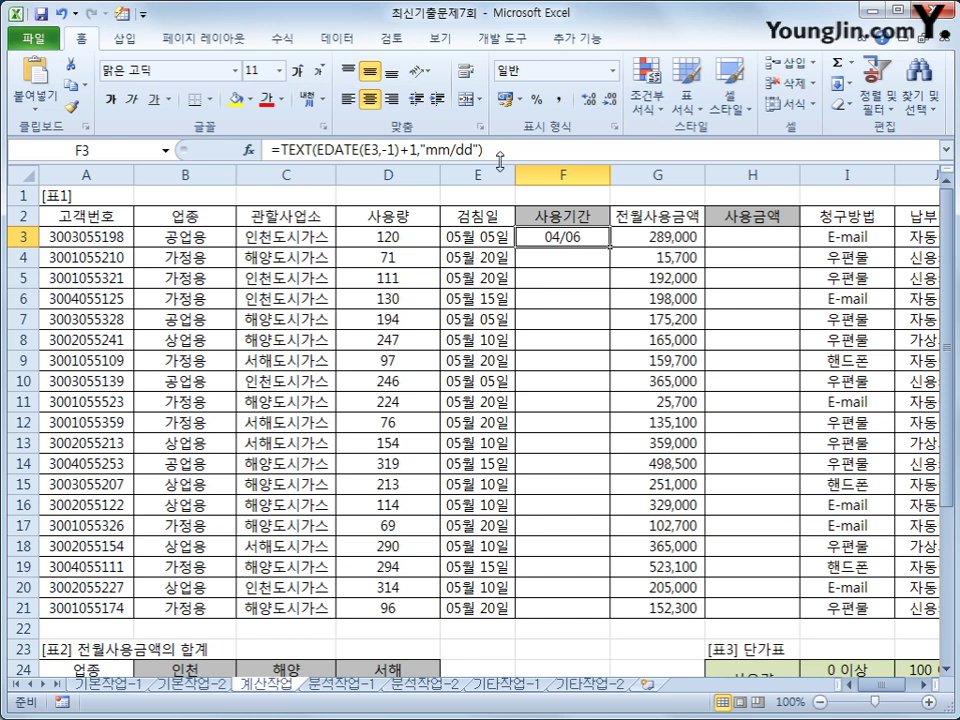
left_click(501, 151)
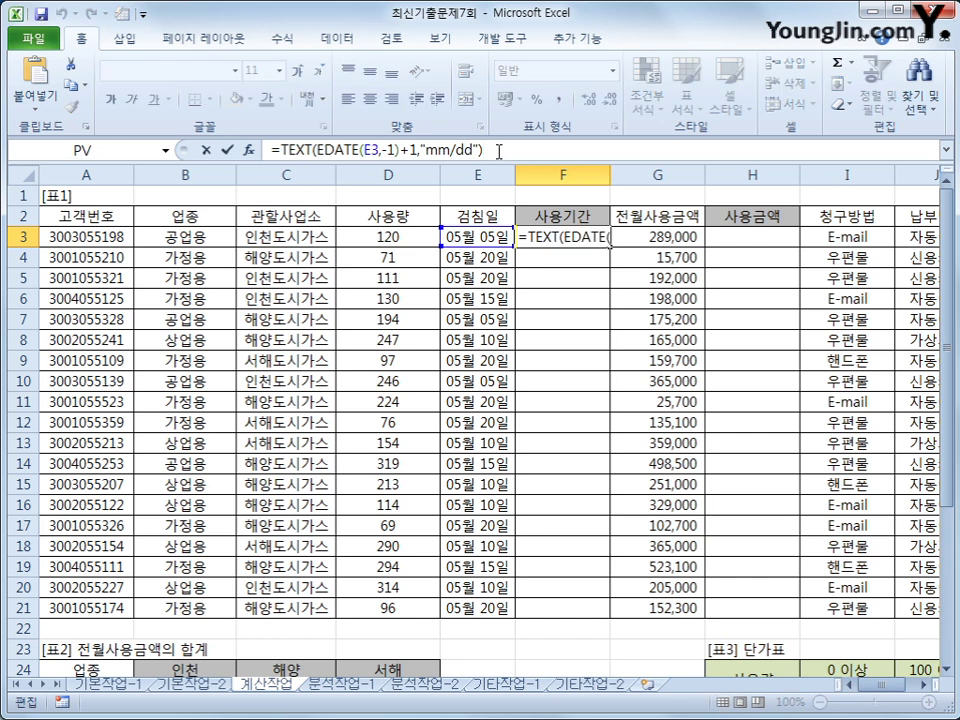
- Complete F3 as =TEXT(EDATE(E3,-1)+1,"mm/dd")&"~"&TEXT(E3,"mm/dd") and fill it down to F21
type("&\"")
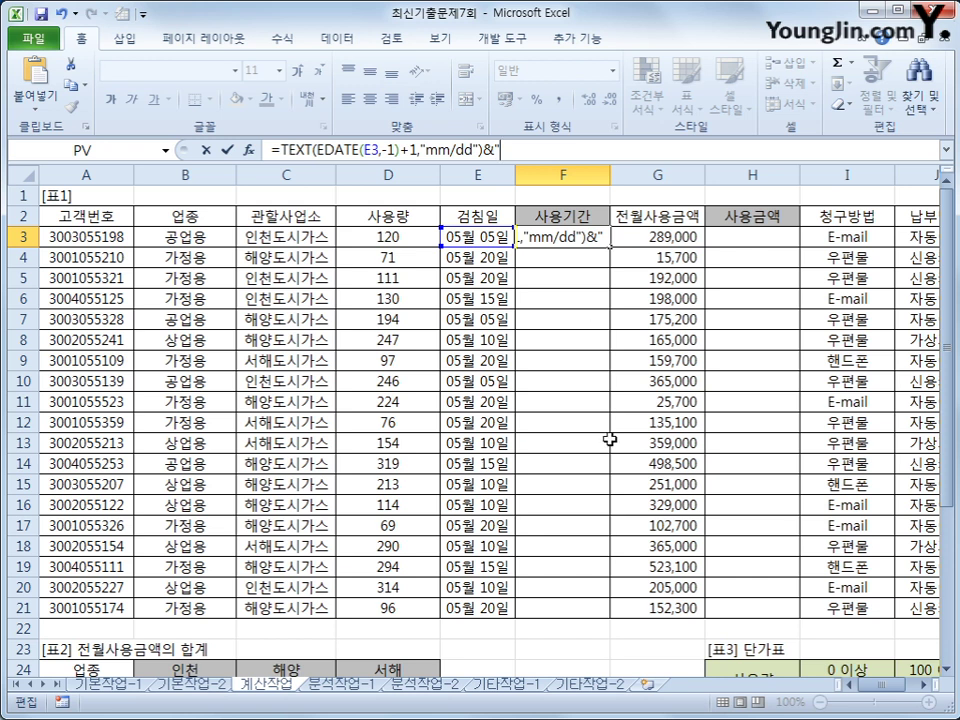
type("~")
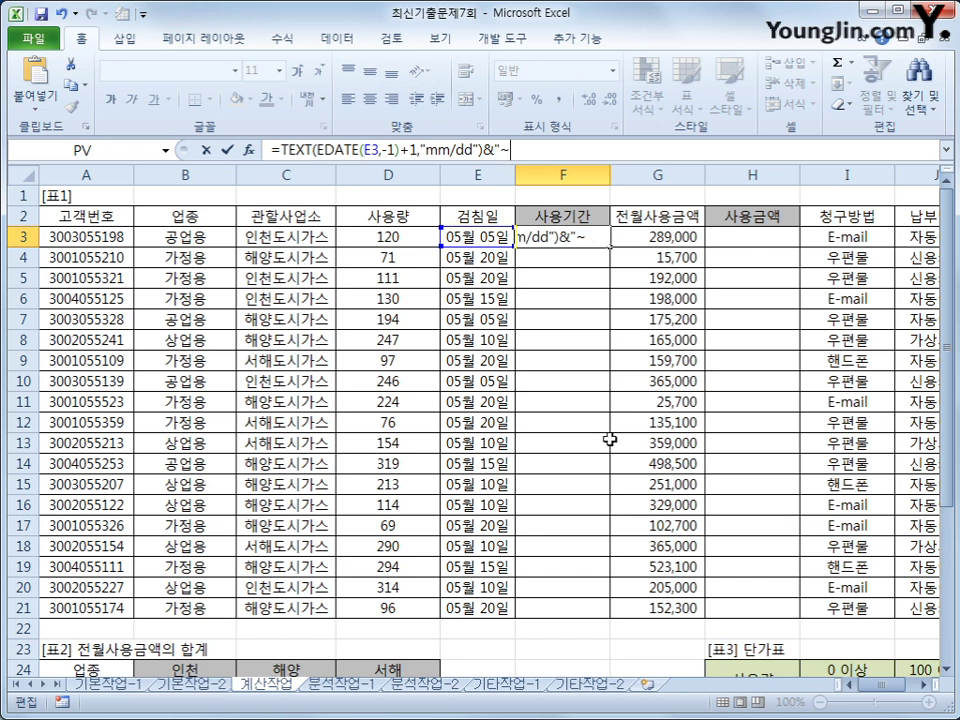
type("\"&text(")
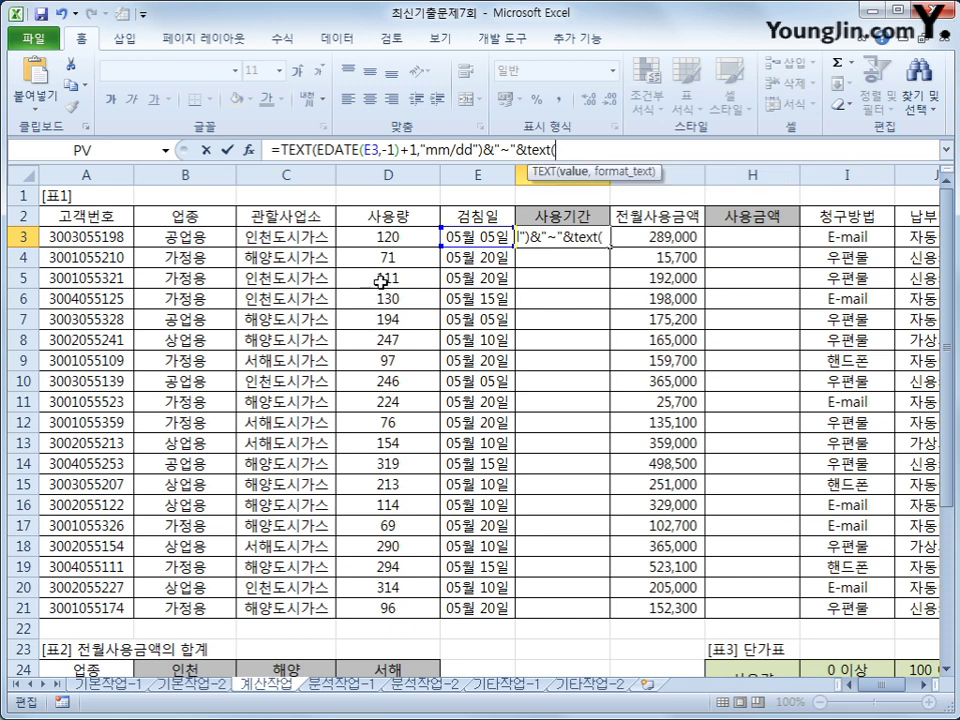
left_click(463, 238)
type(",\"")
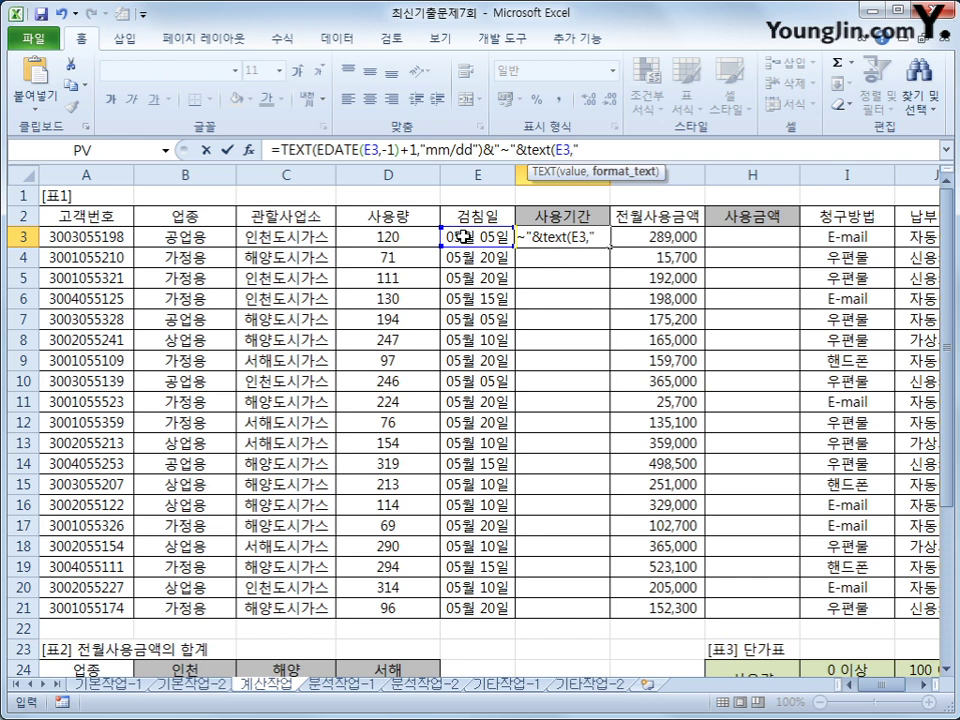
type("mm/dd\"")
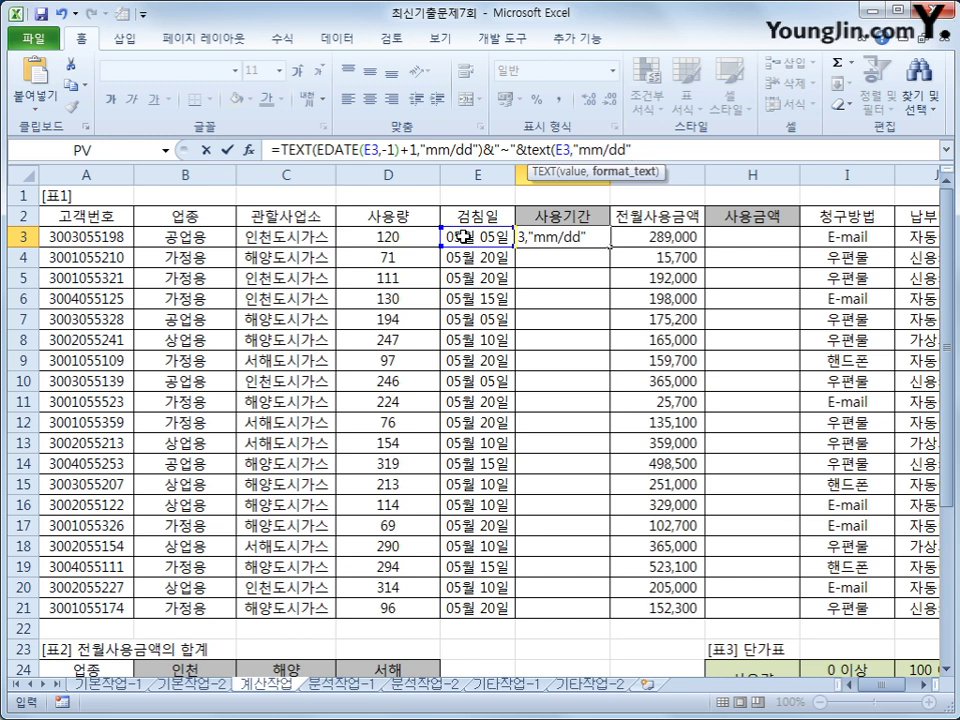
type(")")
key("ctrl+Return")
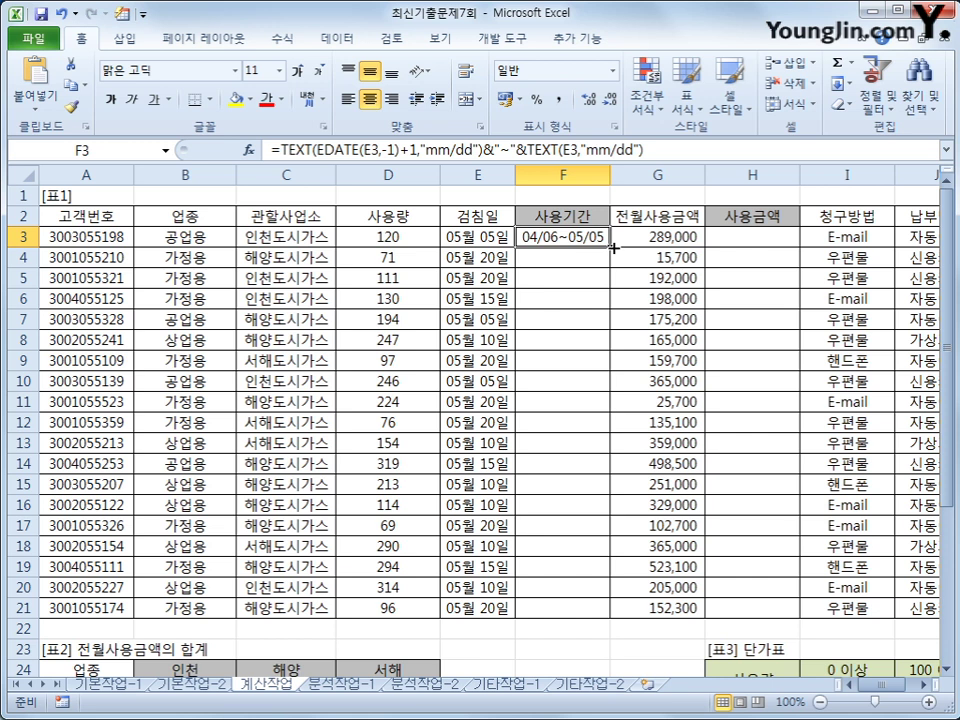
double_click(610, 245)
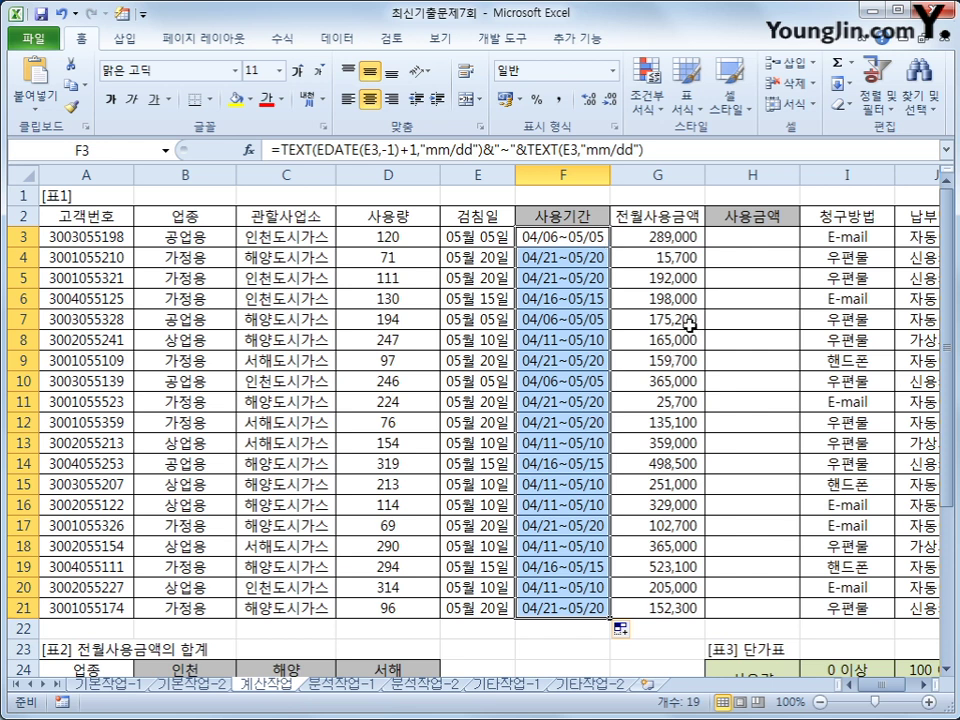
left_click(749, 244)
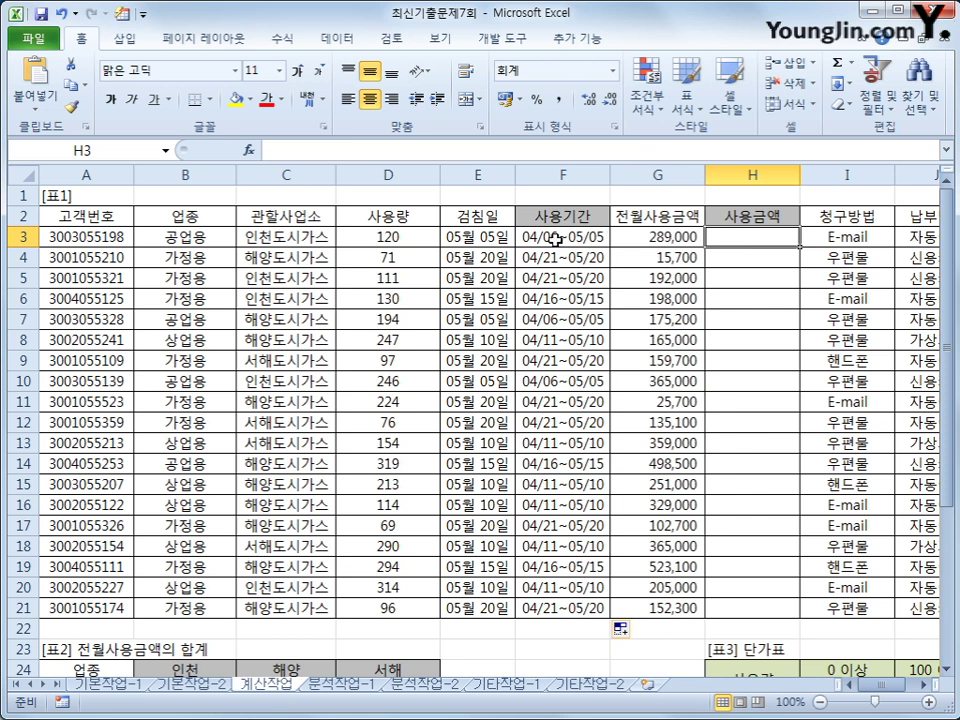
left_click(415, 244)
left_click_drag(415, 244, 388, 544)
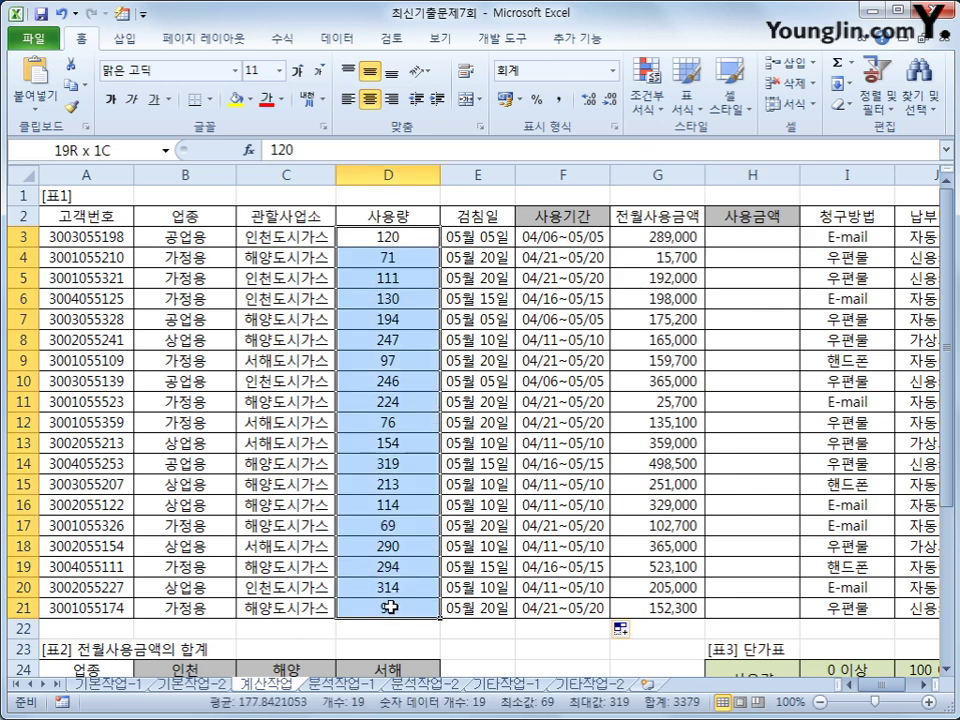
left_click(737, 237)
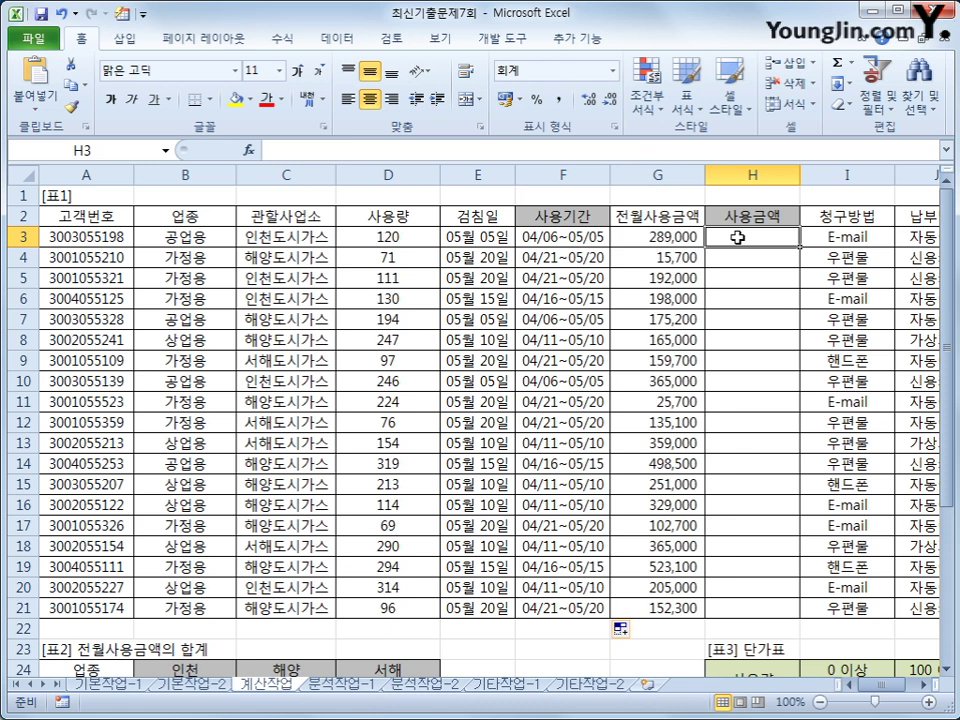
scroll(739, 639, "down", 3)
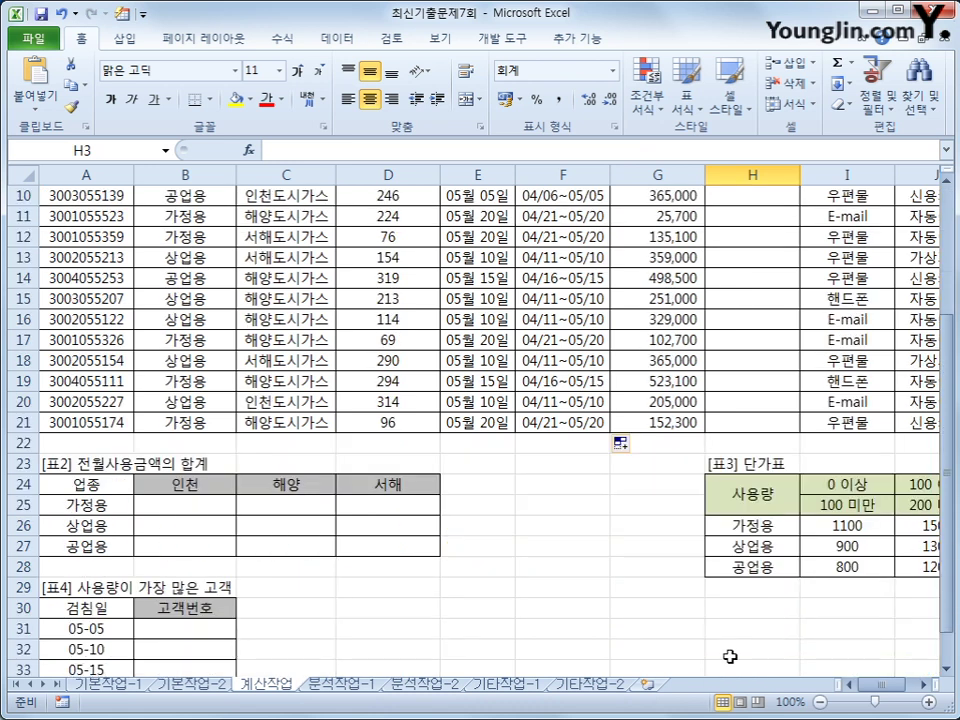
left_click(920, 685)
left_click(920, 685)
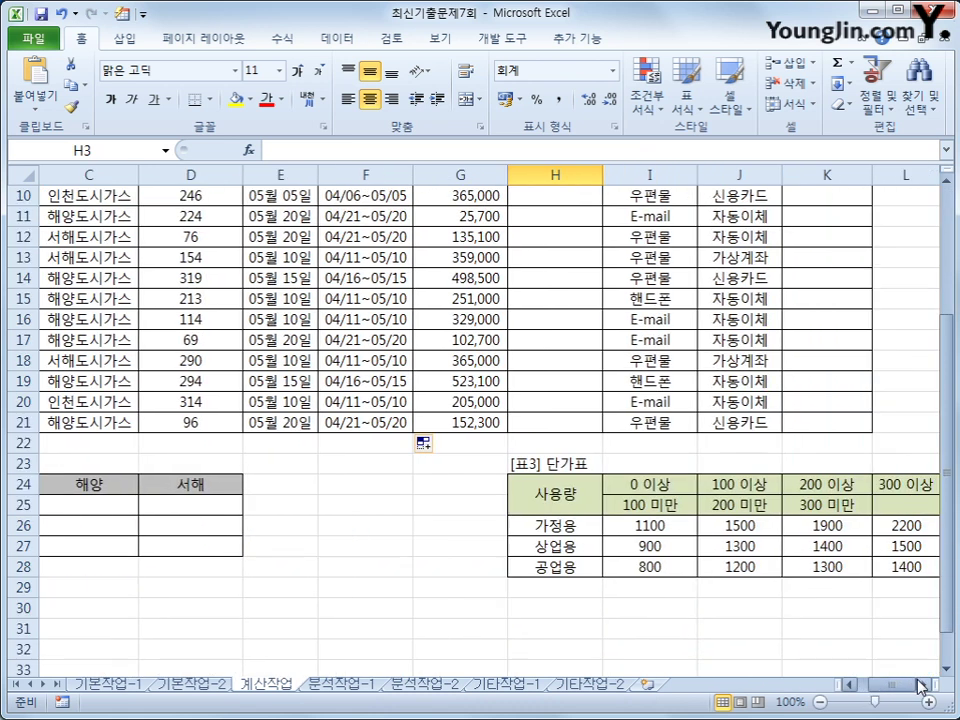
left_click(920, 685)
left_click_drag(493, 525, 464, 577)
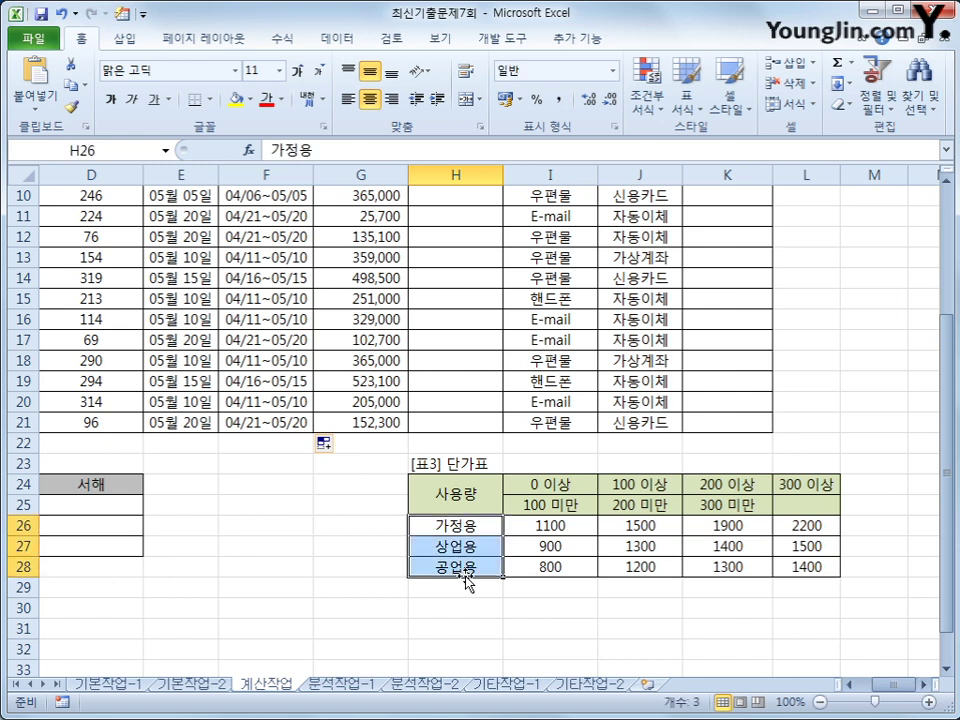
scroll(561, 589, "up", 1)
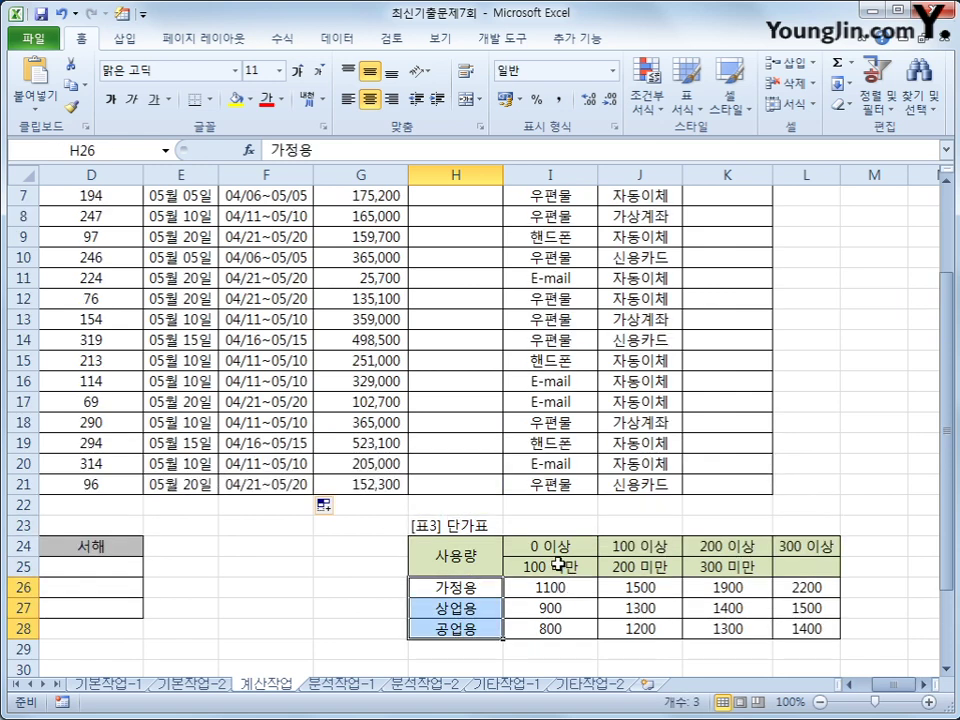
left_click_drag(556, 550, 715, 548)
left_click(556, 598)
left_click_drag(556, 594, 788, 628)
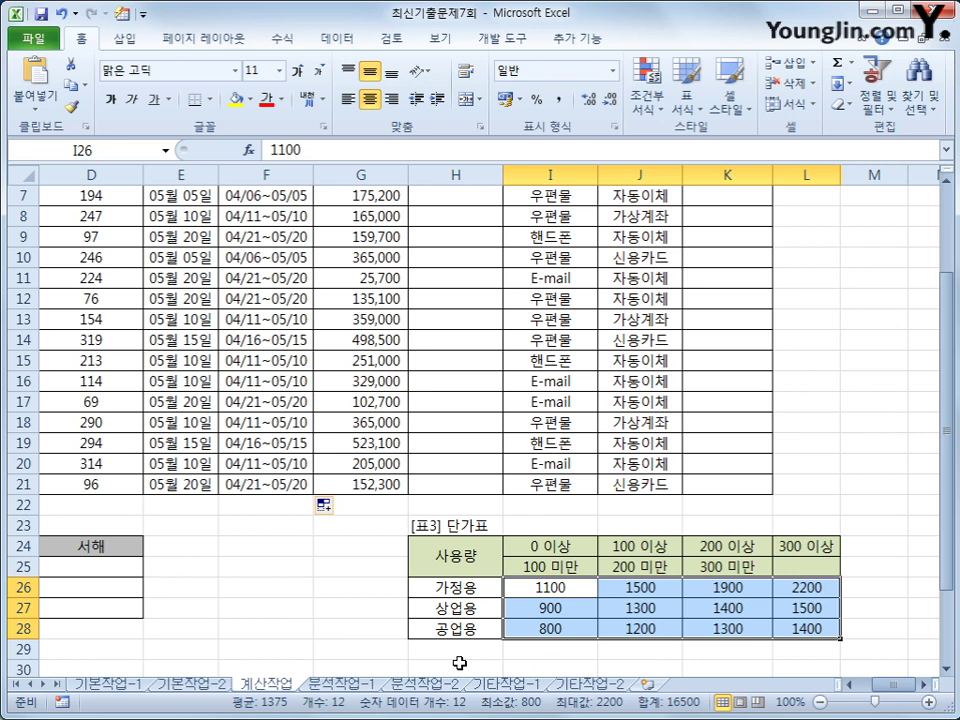
scroll(440, 600, "up", 2)
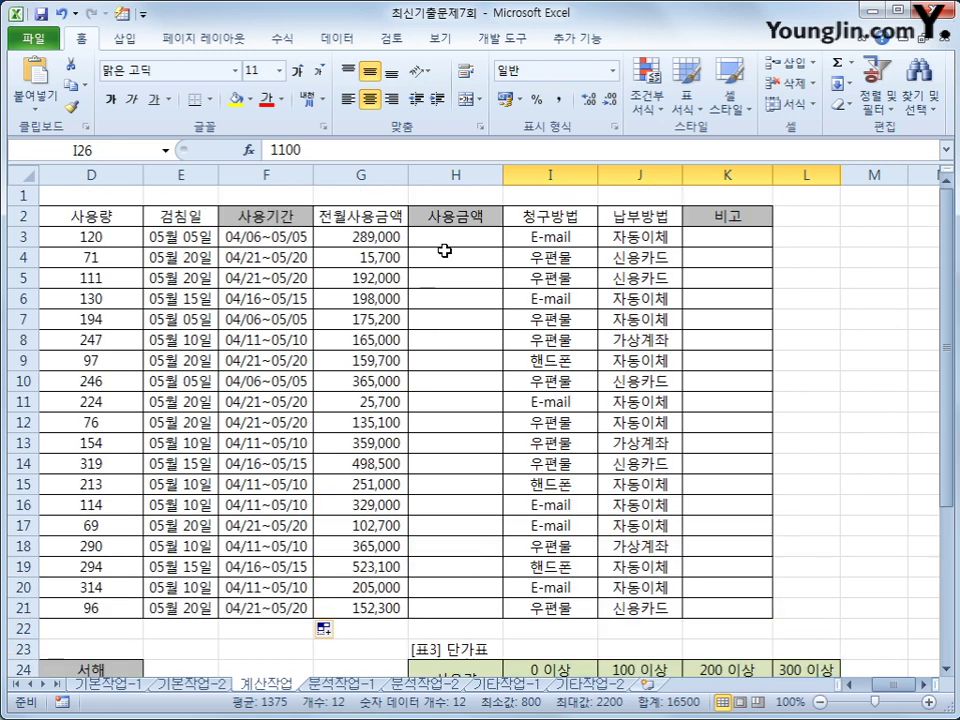
- Start H3's formula as =D3*HLOOKUP( to price the usage amount
left_click(447, 240)
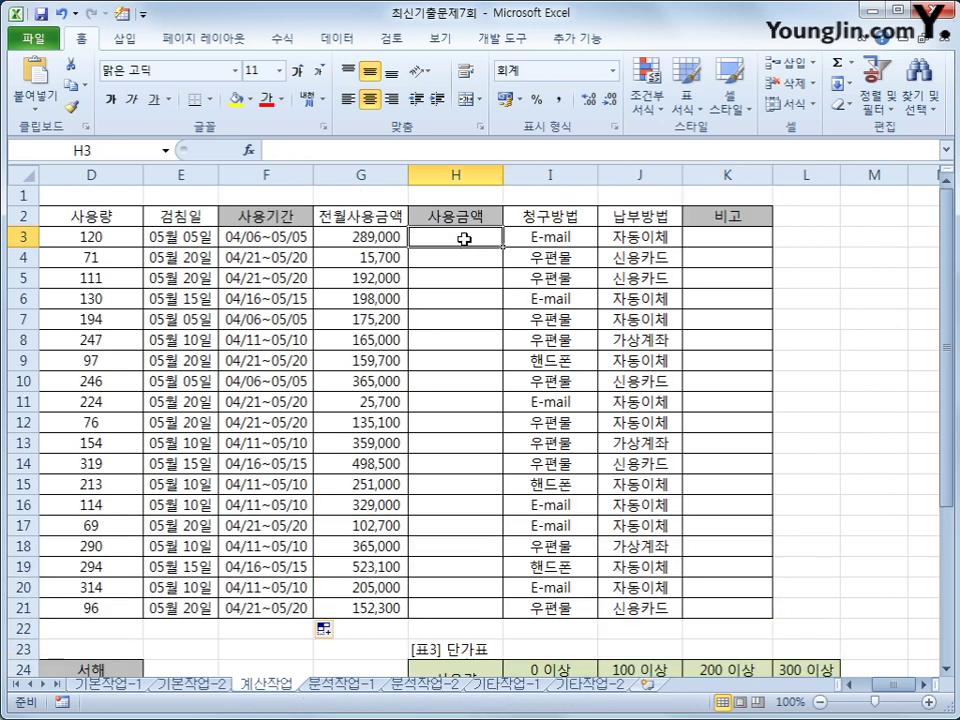
type("=")
key("Left")
key("Left")
key("Left")
key("Left")
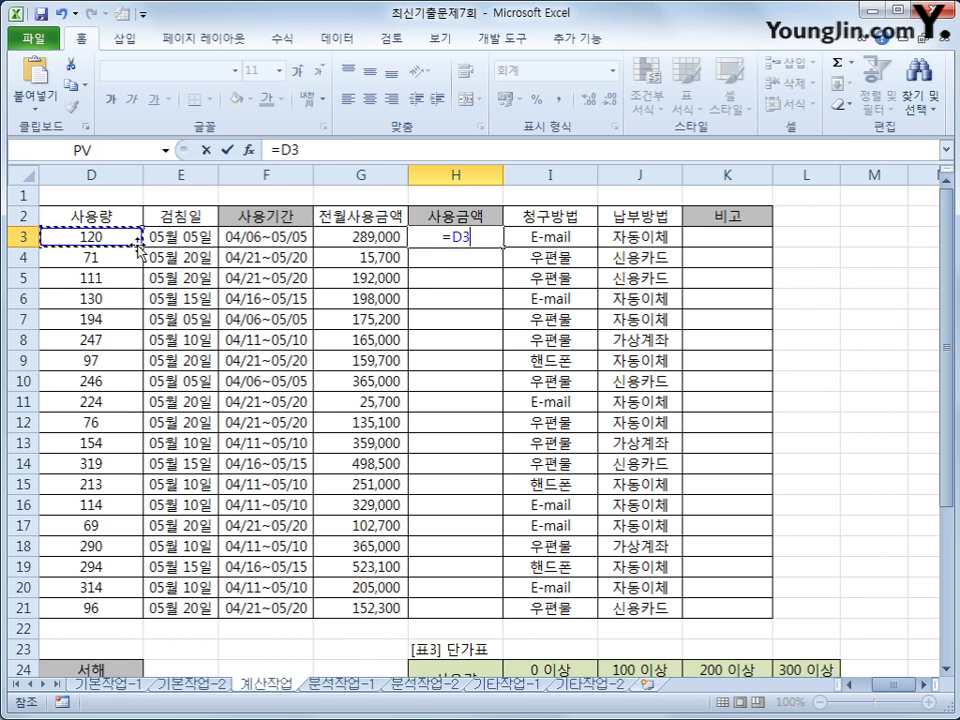
type("*")
type("hl")
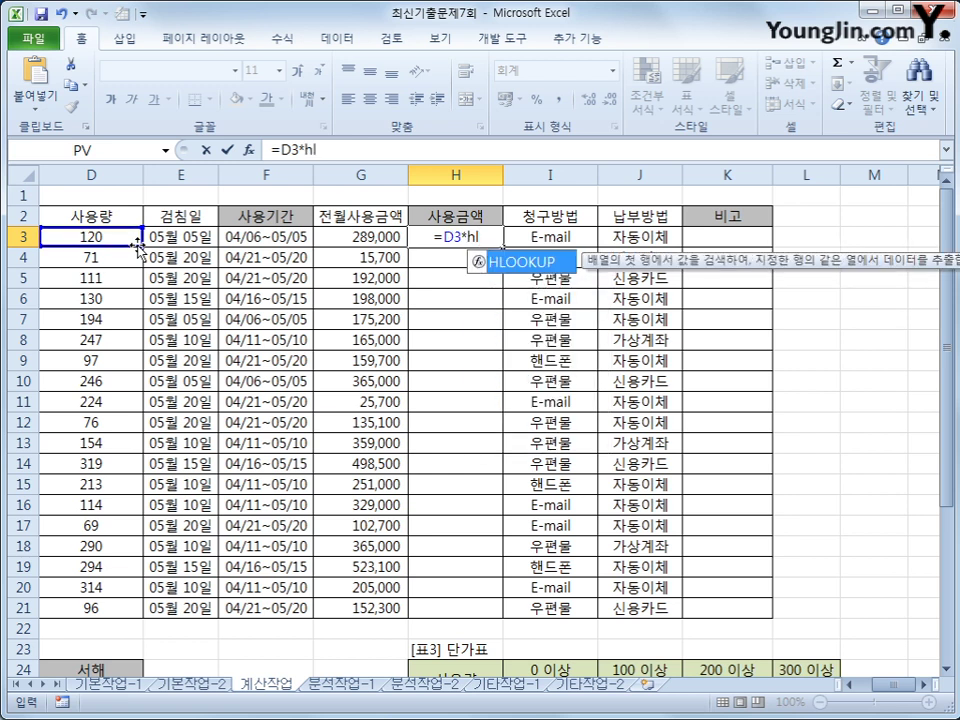
key("Tab")
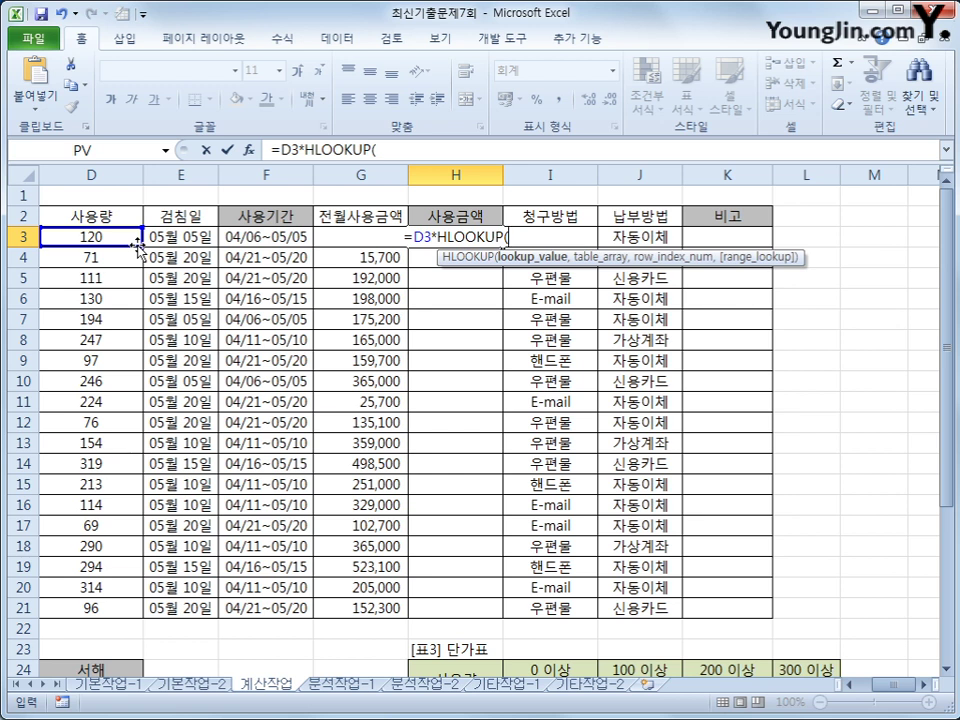
- Give HLOOKUP D3 as the lookup value and the absolute price table $I$24:$L$28
left_click(85, 237)
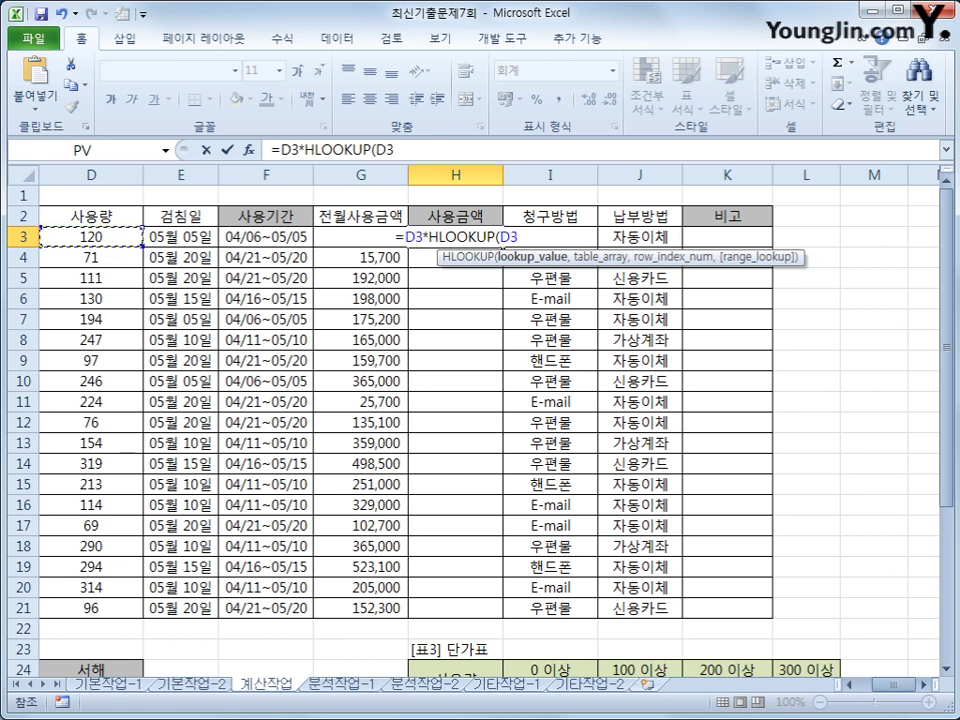
left_click_drag(955, 278, 947, 379)
type(",")
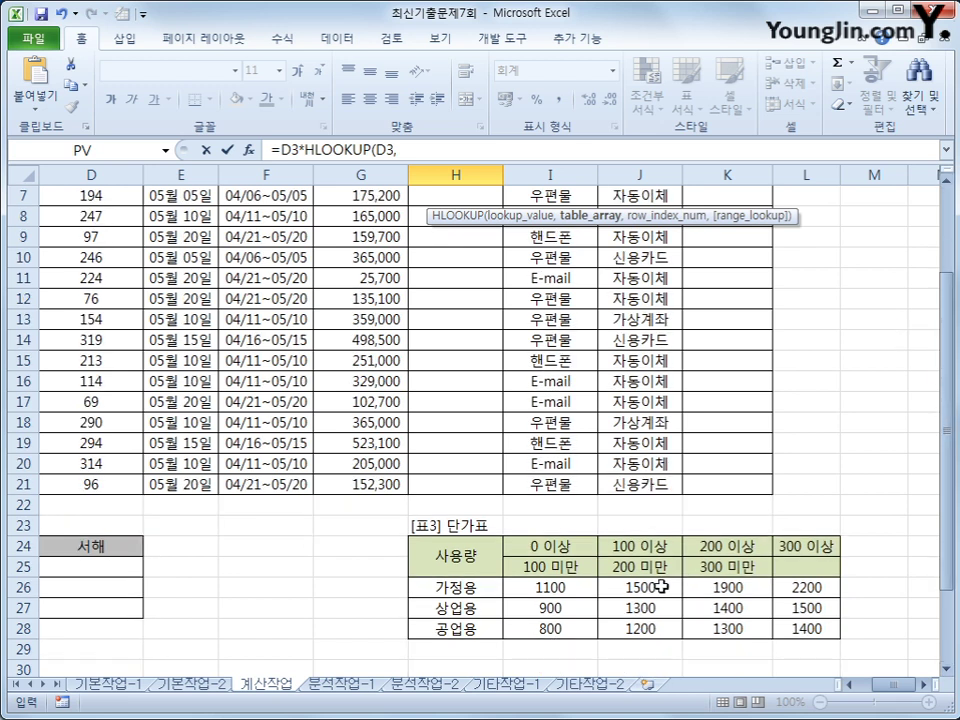
left_click_drag(561, 543, 790, 628)
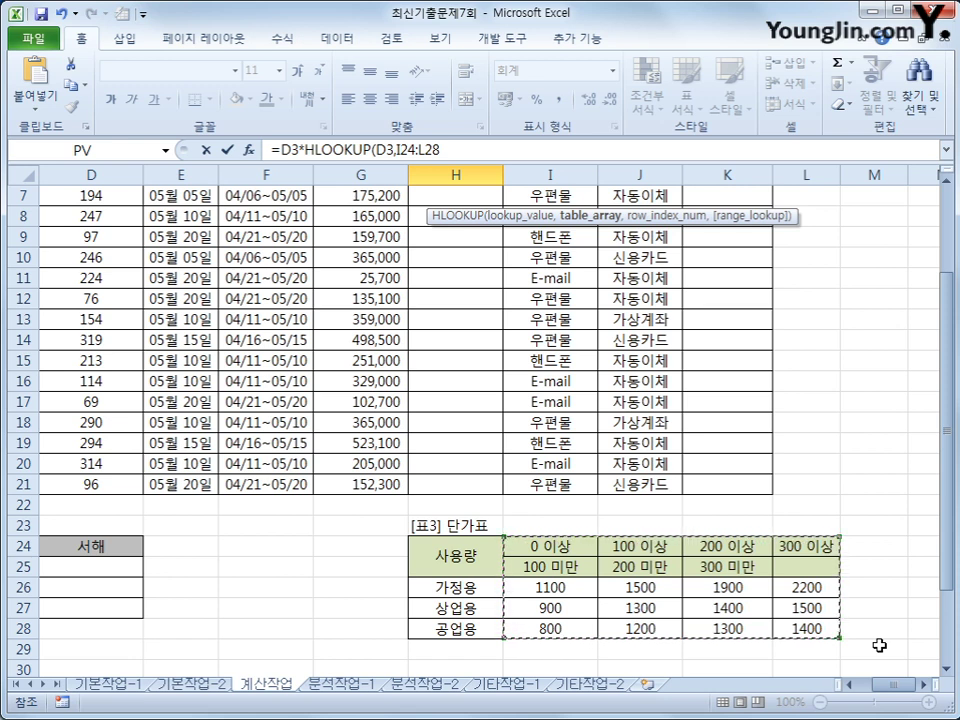
key("F4")
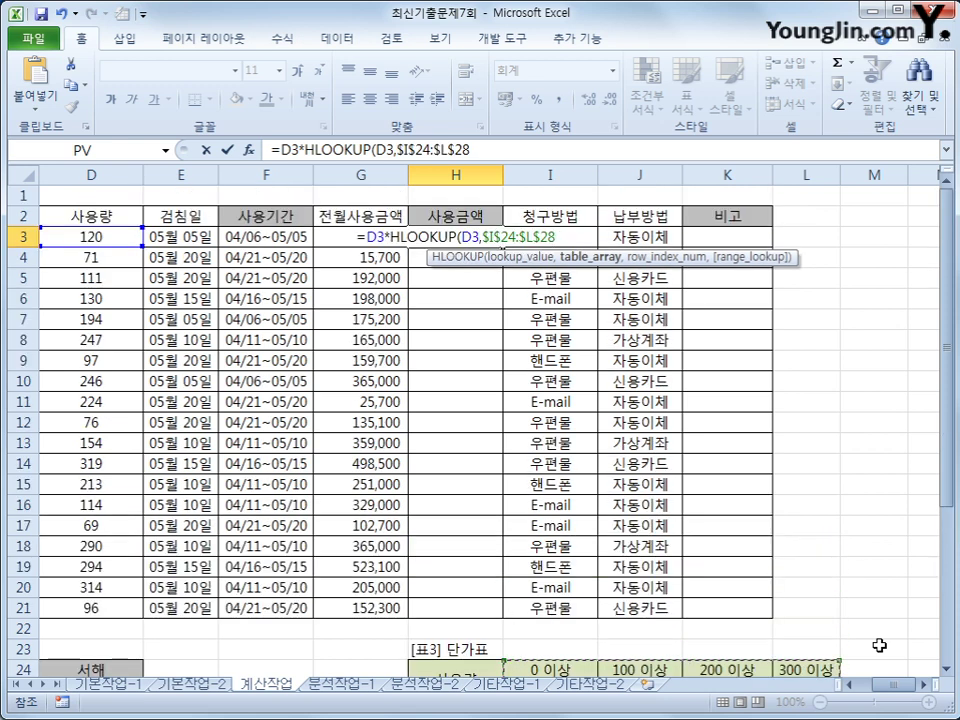
type(",")
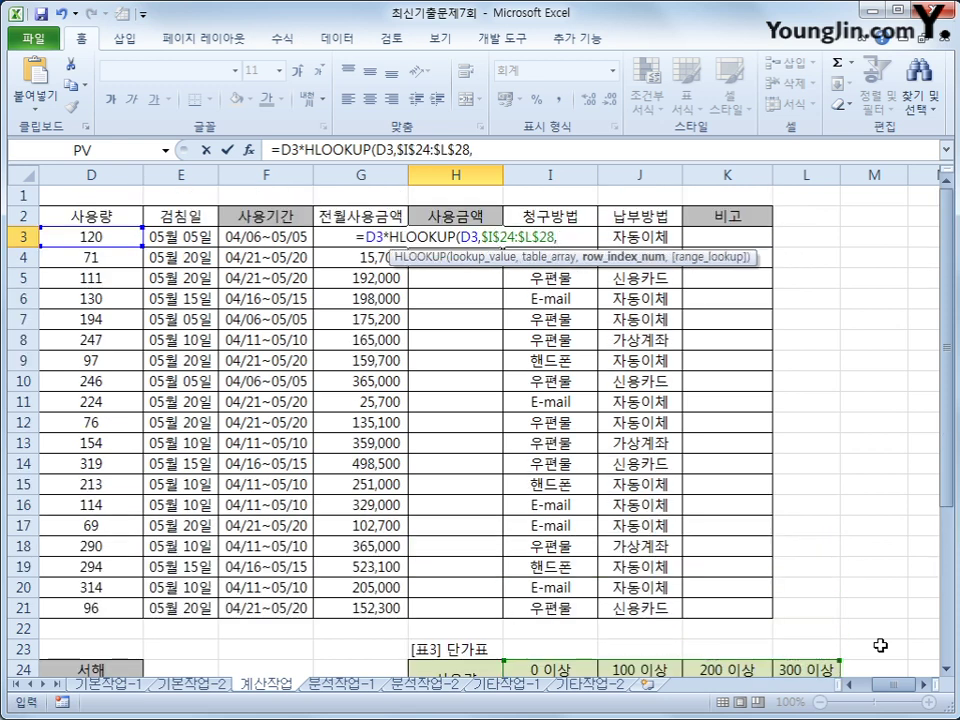
scroll(868, 600, "down", 3)
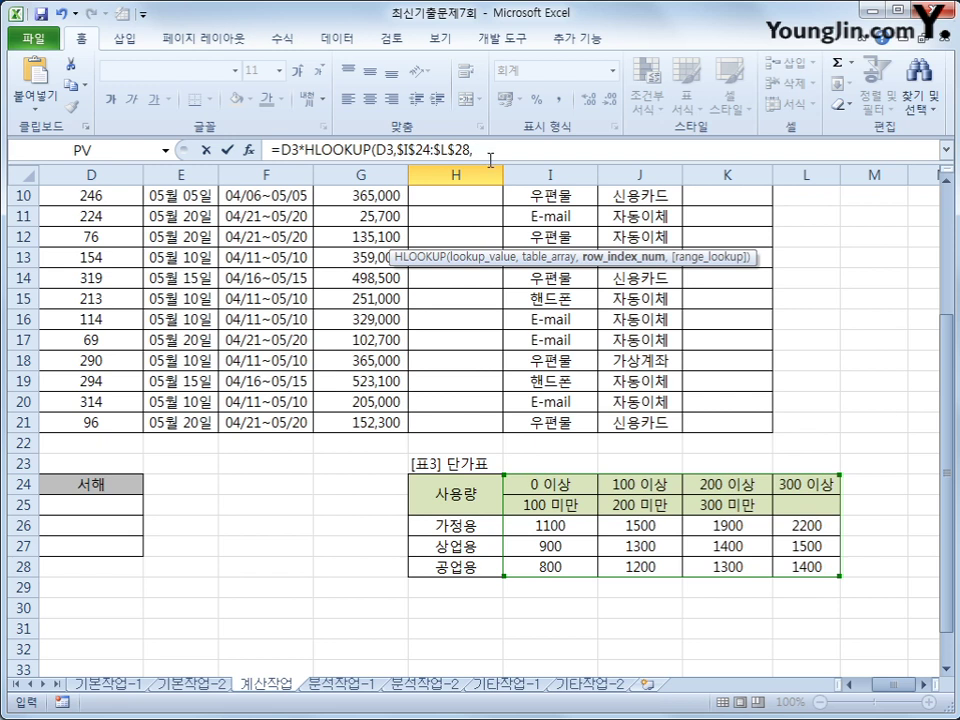
- Nest MATCH as HLOOKUP's row index, matching the 업종 in B3
left_click(489, 152)
type("ma")
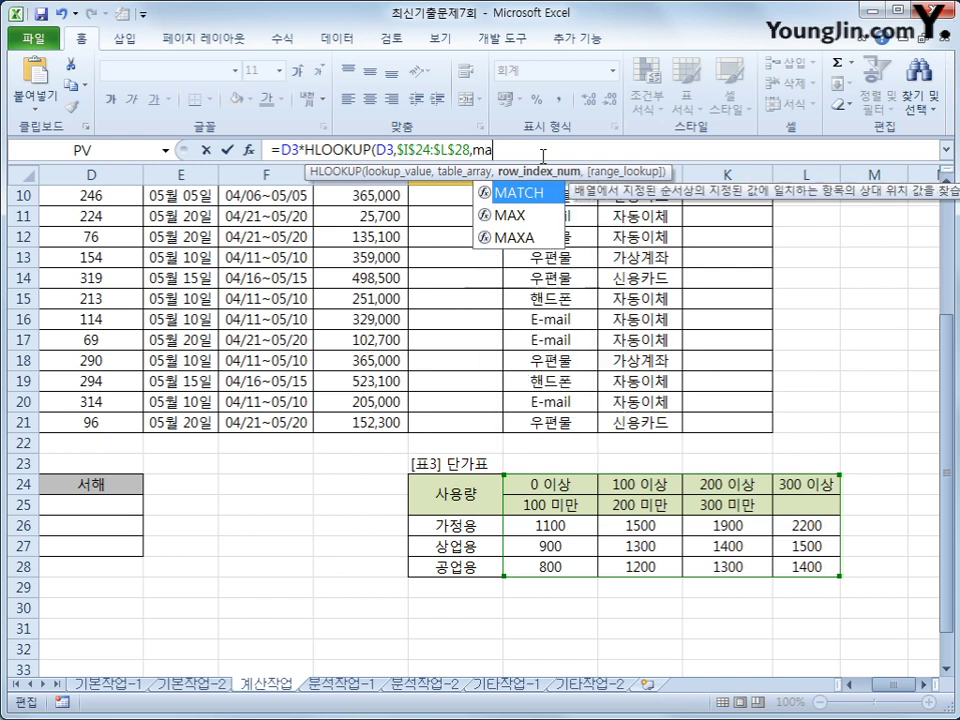
type("t")
key("Tab")
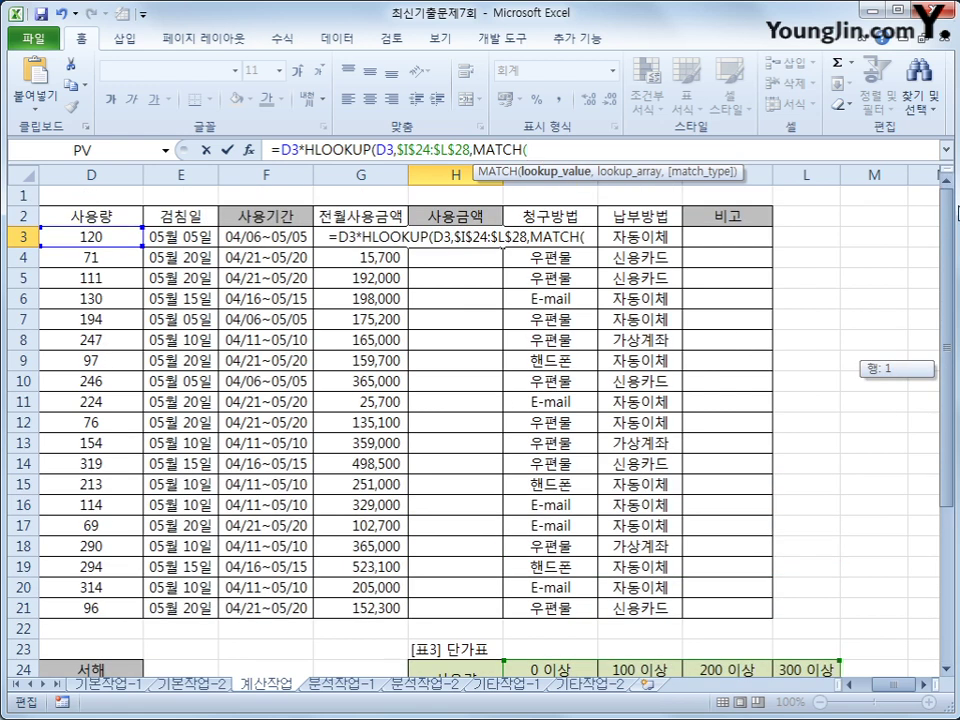
left_click_drag(945, 324, 945, 199)
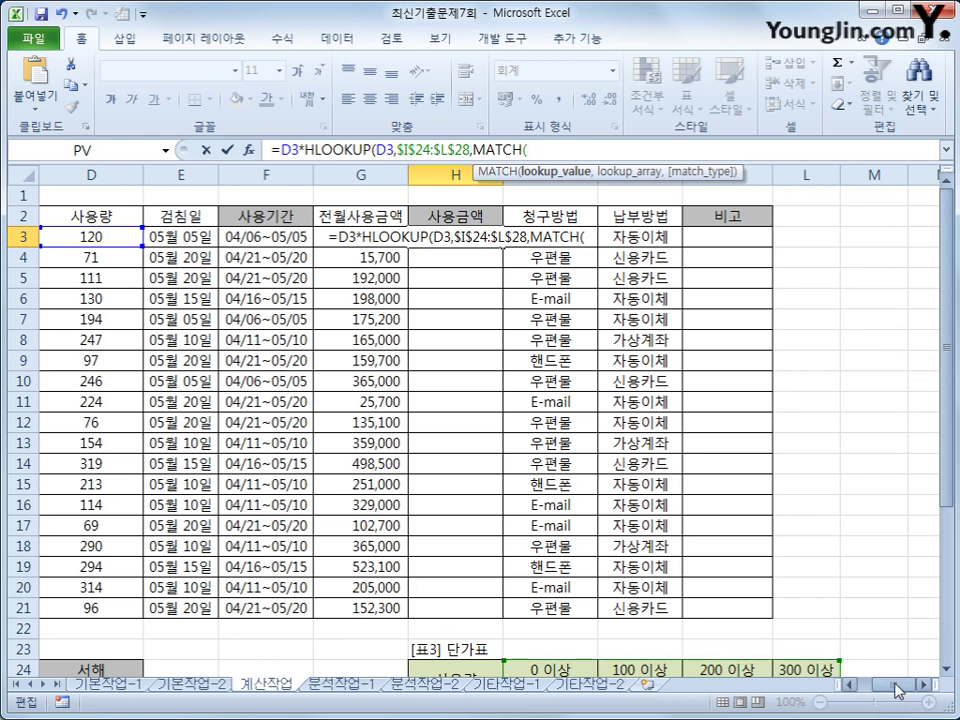
left_click_drag(895, 687, 878, 690)
left_click(185, 233)
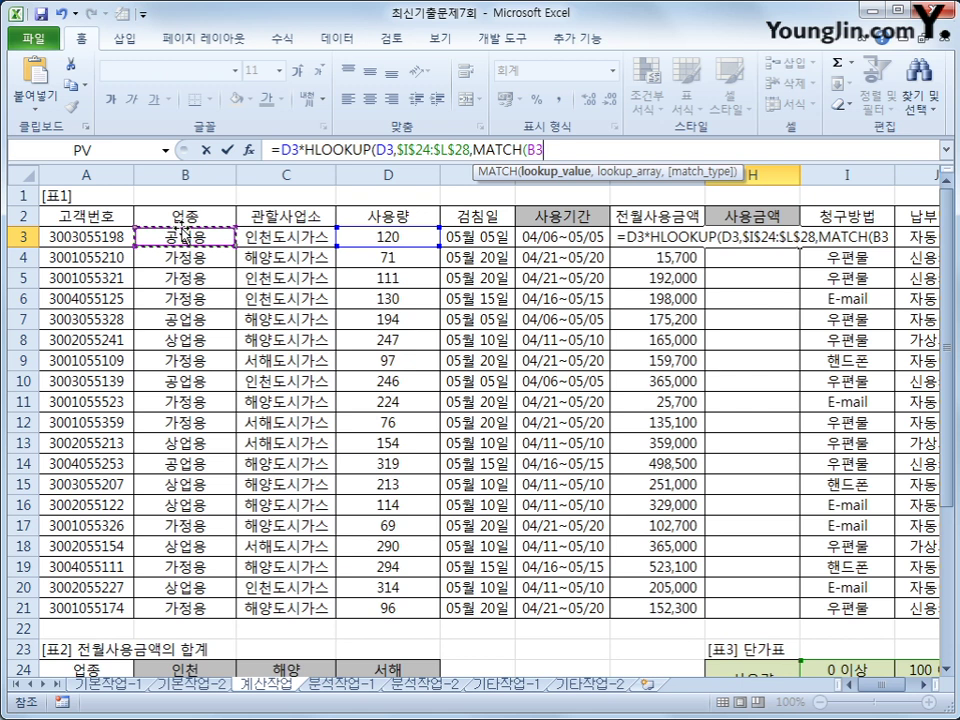
type(",")
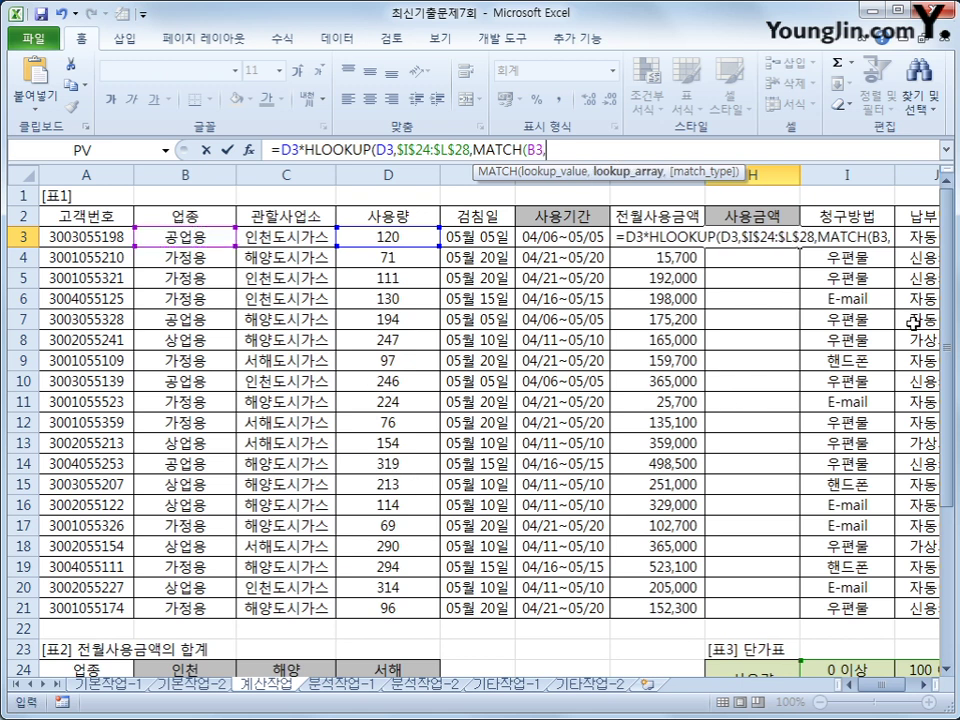
- Give MATCH the absolute range $H$26:$H$28 with exact match 0 and close it
left_click_drag(940, 330, 932, 486)
left_click_drag(752, 484, 776, 534)
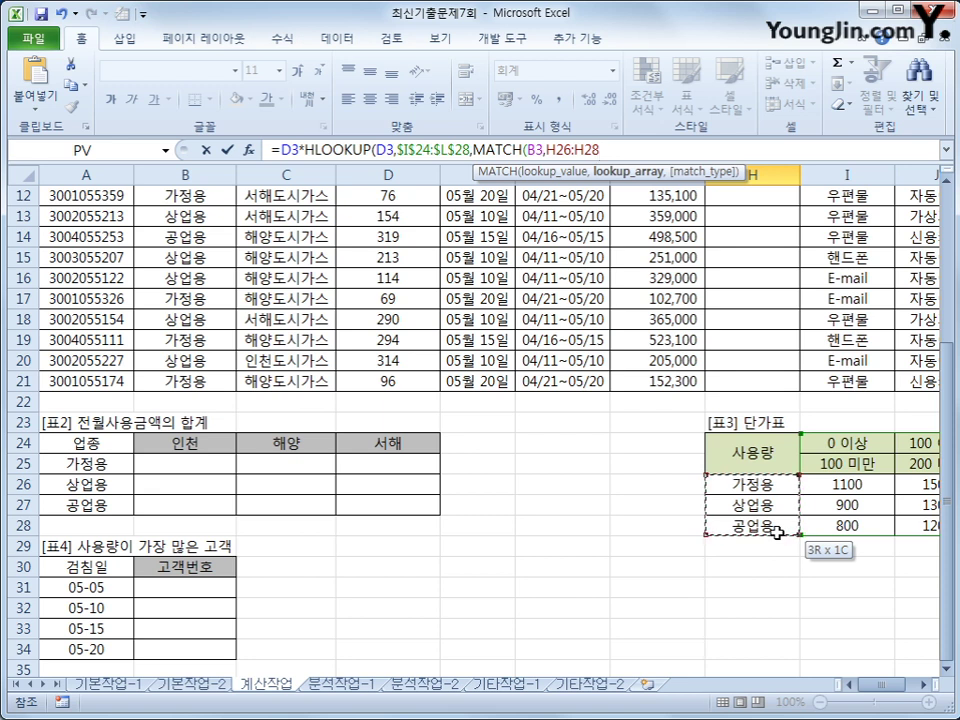
left_click_drag(776, 534, 778, 537)
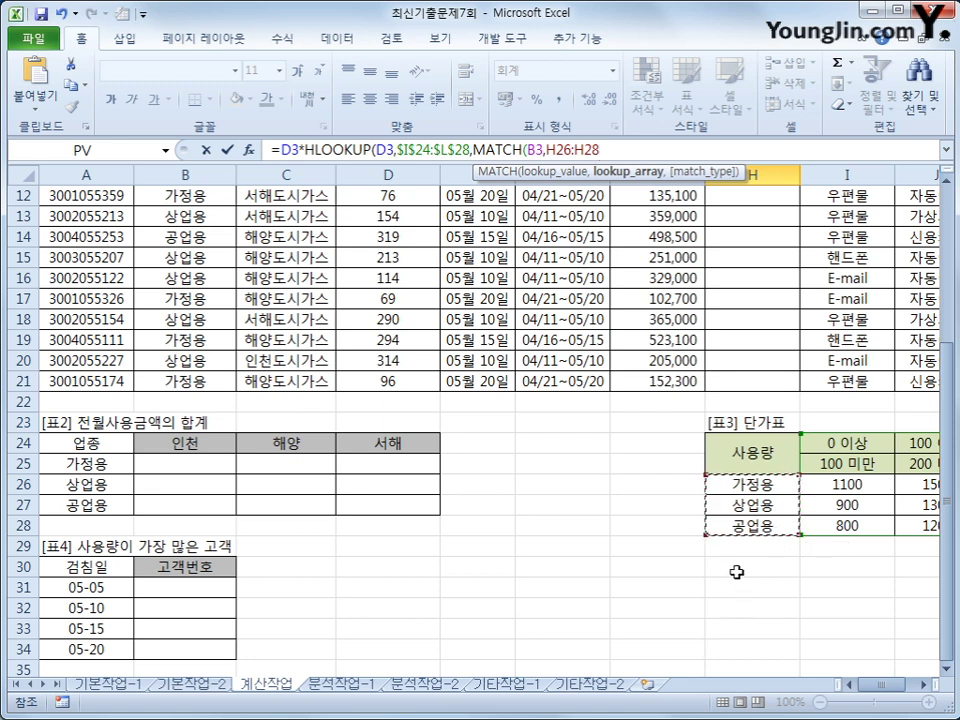
key("F4")
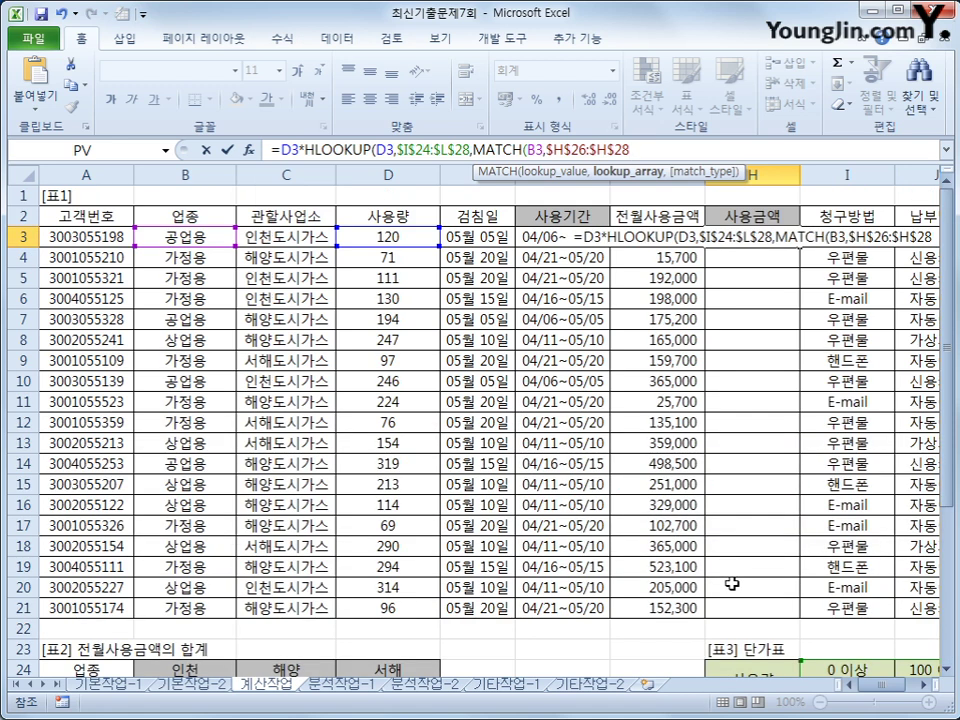
type(",")
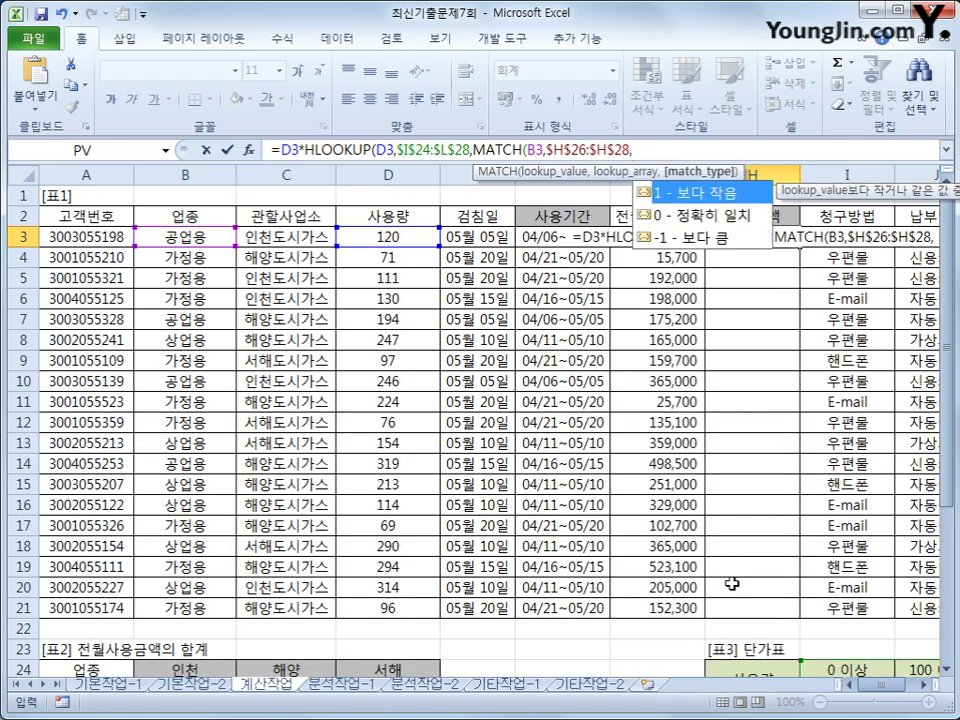
type("0")
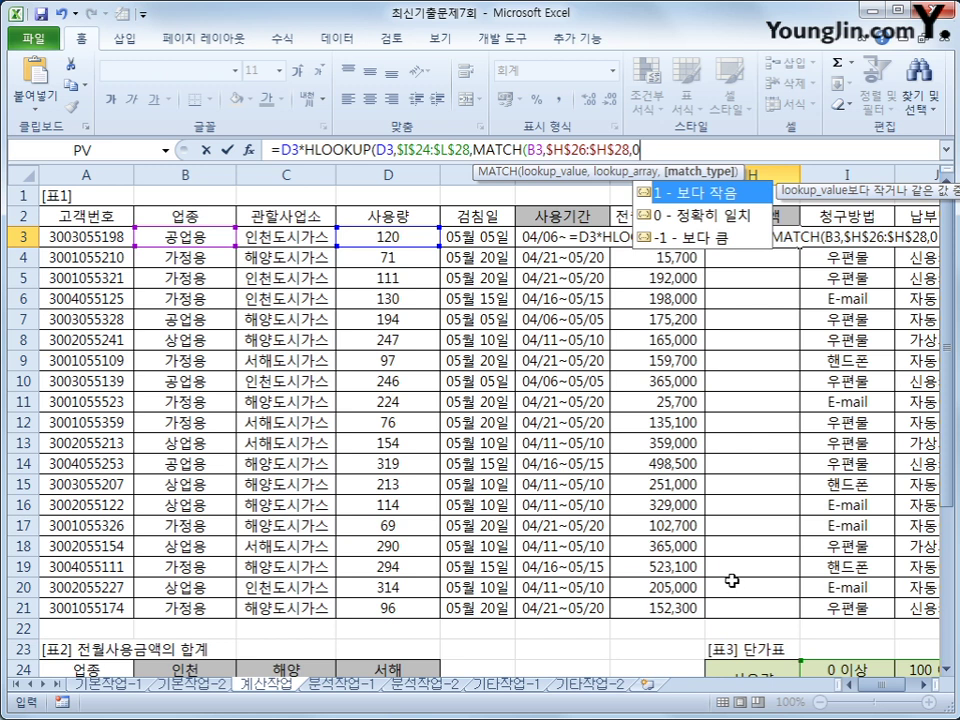
type(")")
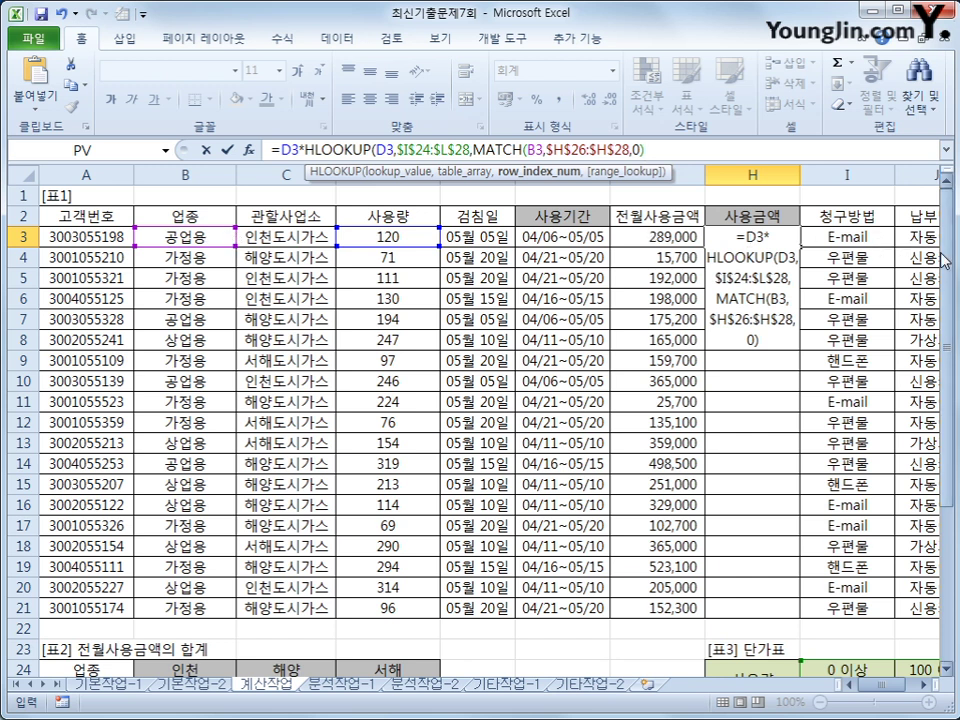
scroll(712, 500, "down", 4)
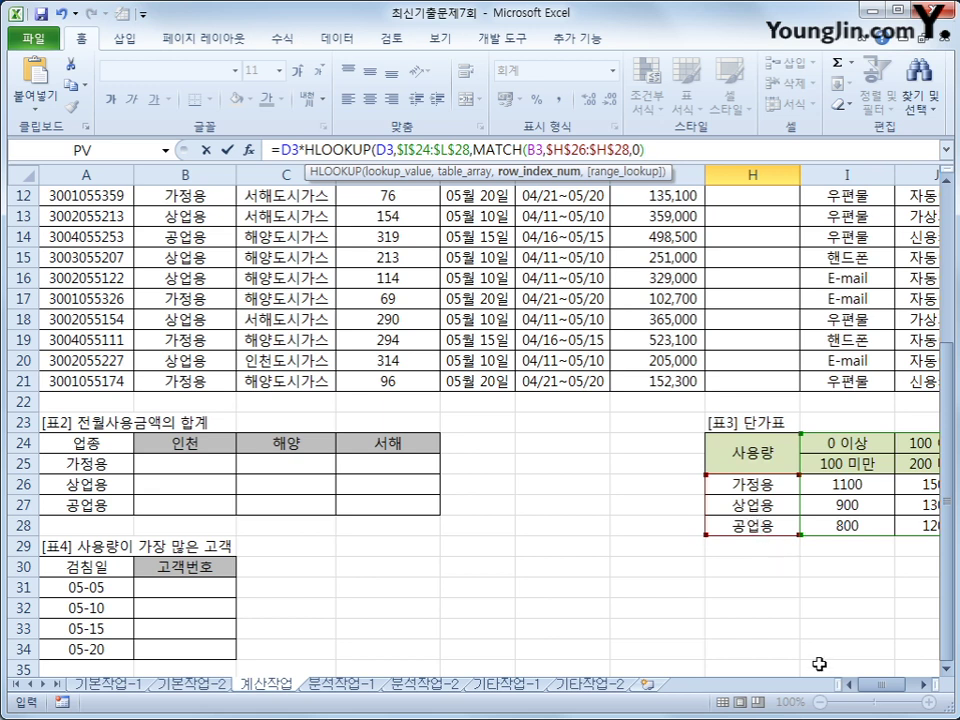
left_click_drag(876, 688, 924, 688)
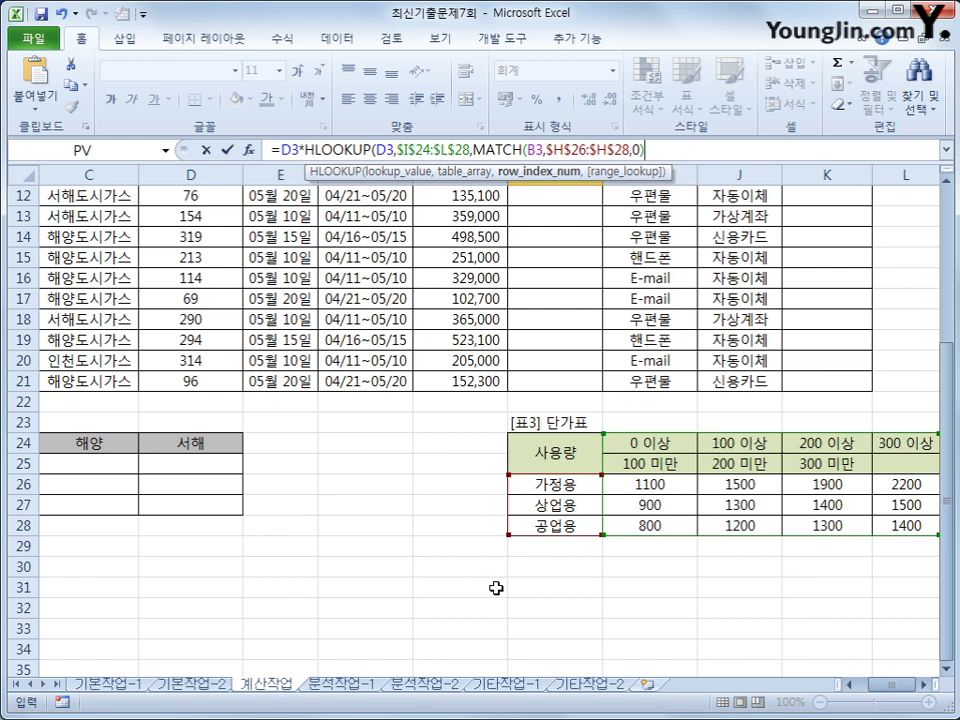
- Mark up 표3's header rows with the screen pen, then resume editing H3's formula to add +2
key("ctrl+2")
left_click_drag(640, 438, 880, 437)
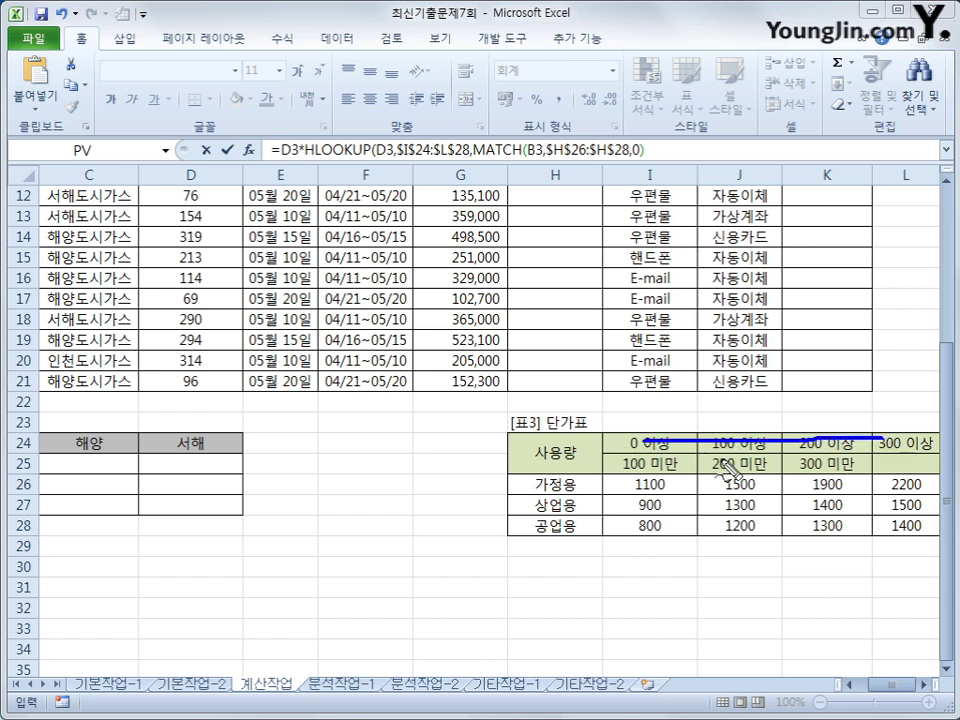
left_click_drag(645, 460, 855, 458)
mouse_move(624, 485)
left_mouse_down()
mouse_move(927, 492)
mouse_move(654, 482)
mouse_move(621, 506)
left_mouse_up()
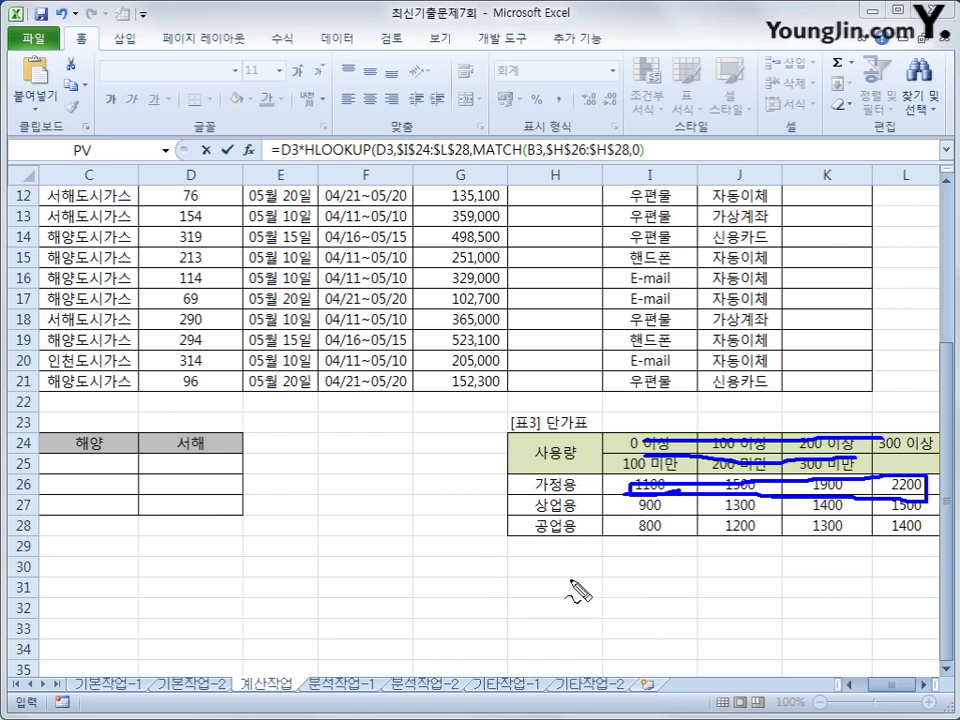
mouse_move(578, 517)
left_mouse_down()
mouse_move(523, 540)
mouse_move(575, 541)
mouse_move(586, 566)
left_mouse_up()
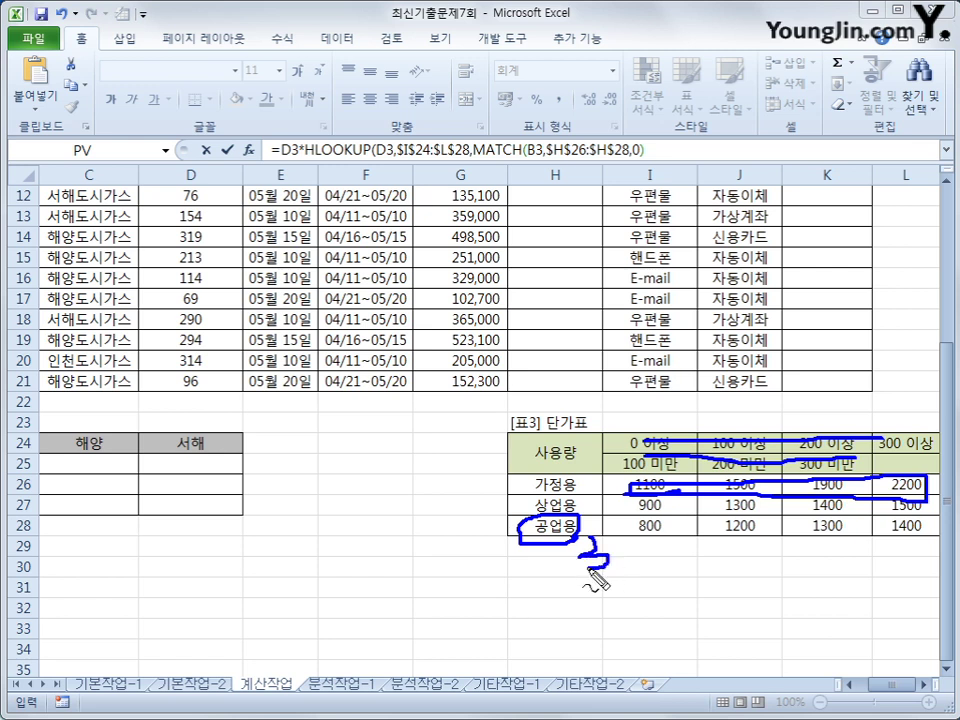
mouse_move(628, 533)
left_mouse_down()
mouse_move(890, 533)
mouse_move(928, 518)
mouse_move(835, 527)
mouse_move(636, 519)
mouse_move(632, 540)
left_mouse_up()
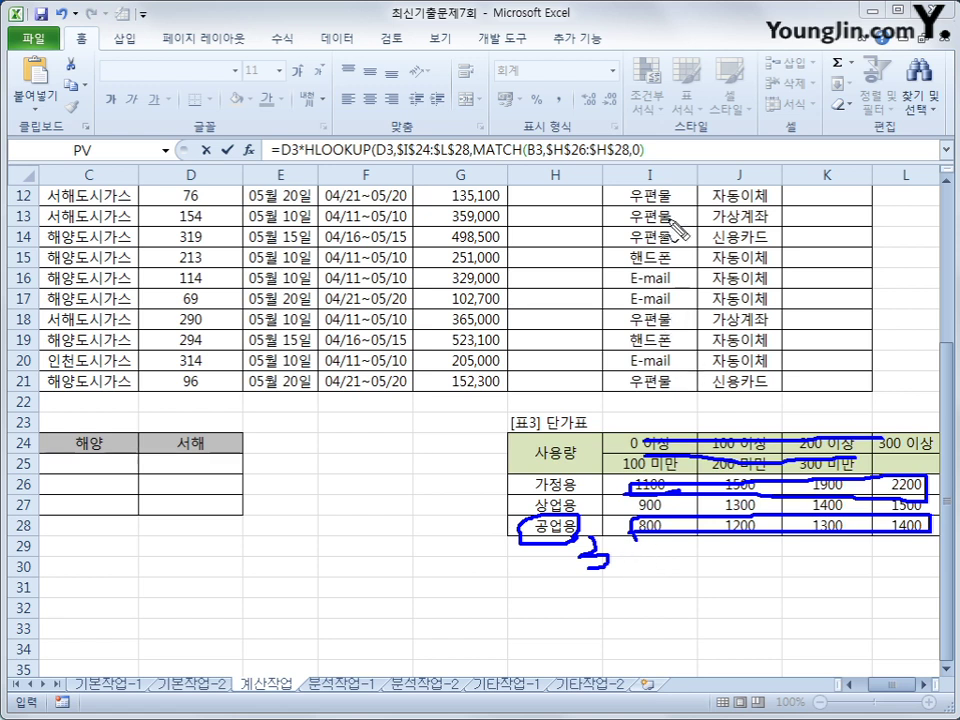
mouse_move(648, 151)
left_mouse_down()
mouse_move(676, 150)
mouse_move(665, 163)
mouse_move(694, 172)
left_mouse_up()
key("Escape")
left_click(596, 151)
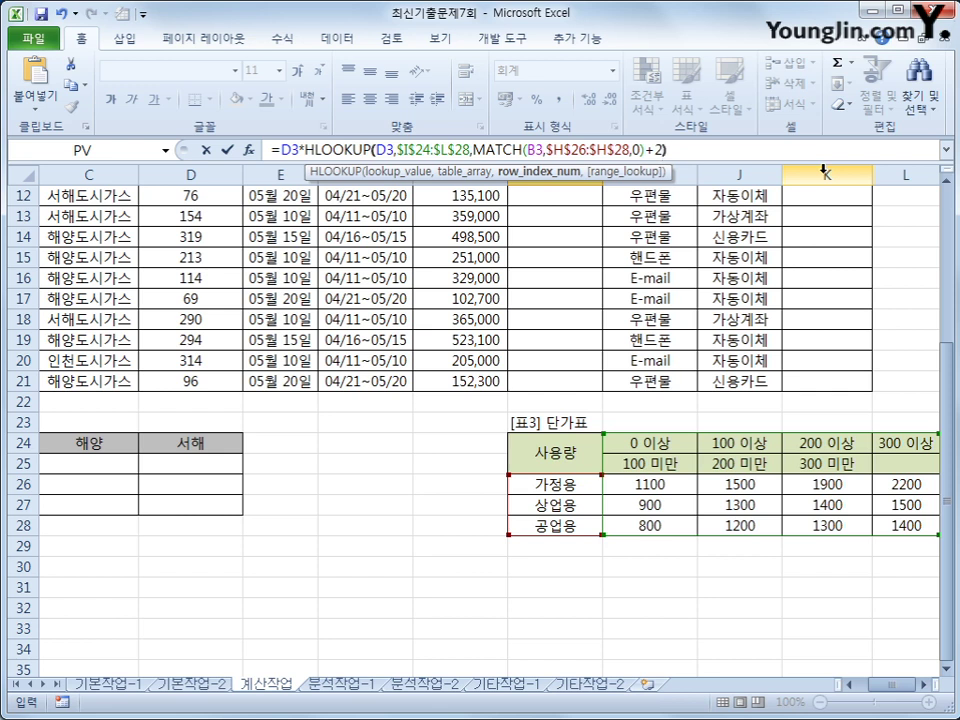
- Commit the H3 usage-amount formula and fill it down to H21
key("Return")
key("Up")
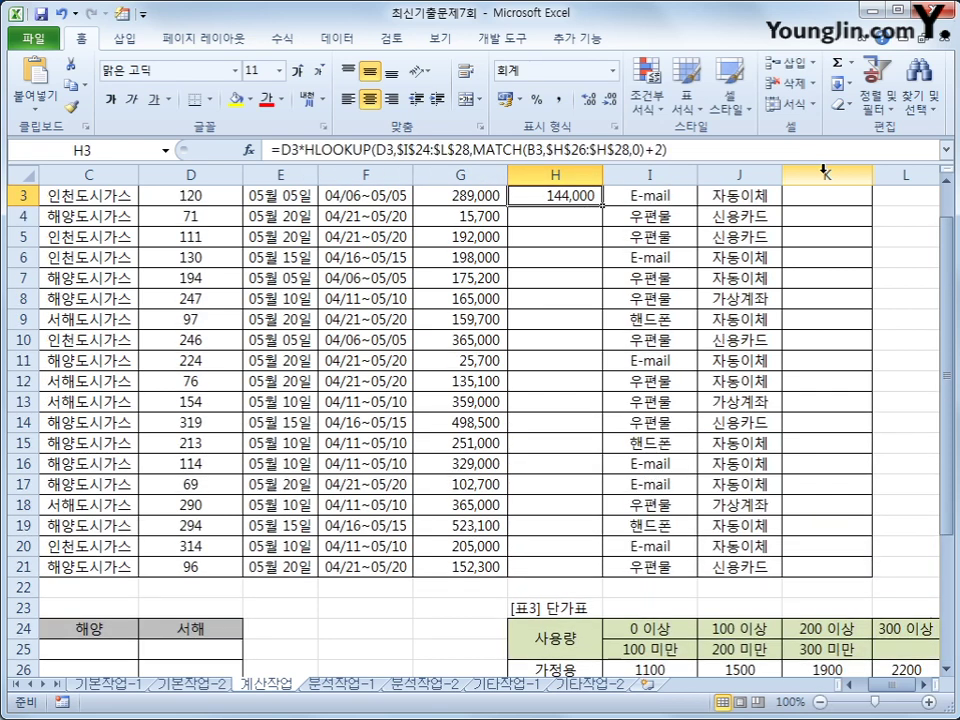
double_click(603, 205)
scroll(554, 569, "up", 1)
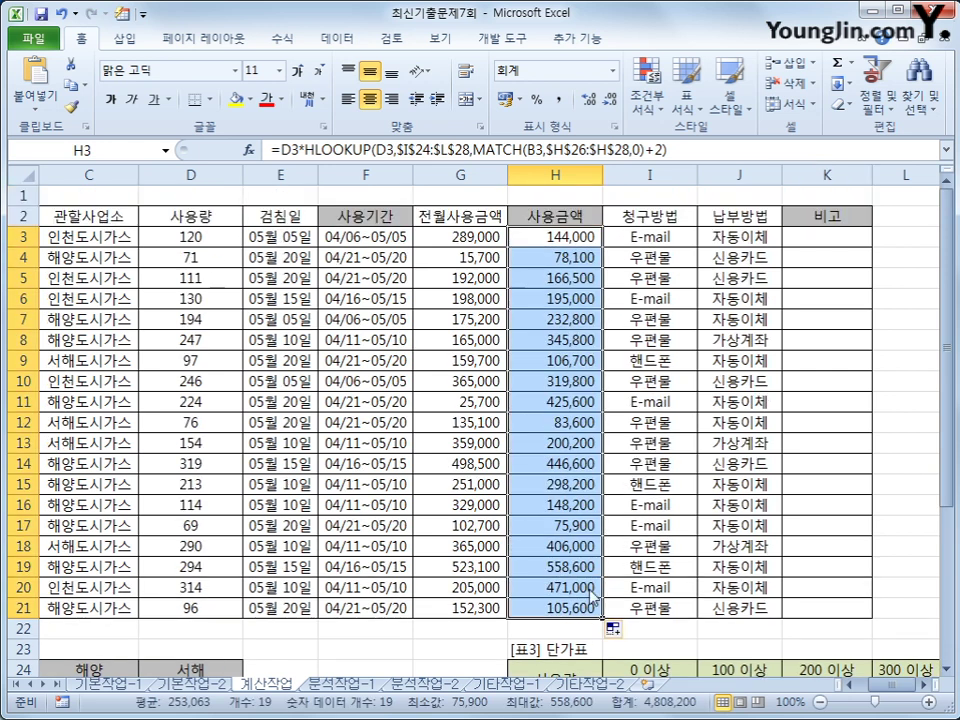
left_click_drag(882, 690, 883, 695)
- With K3 selected, open the Visual Basic editor and insert a new module
left_click(817, 240)
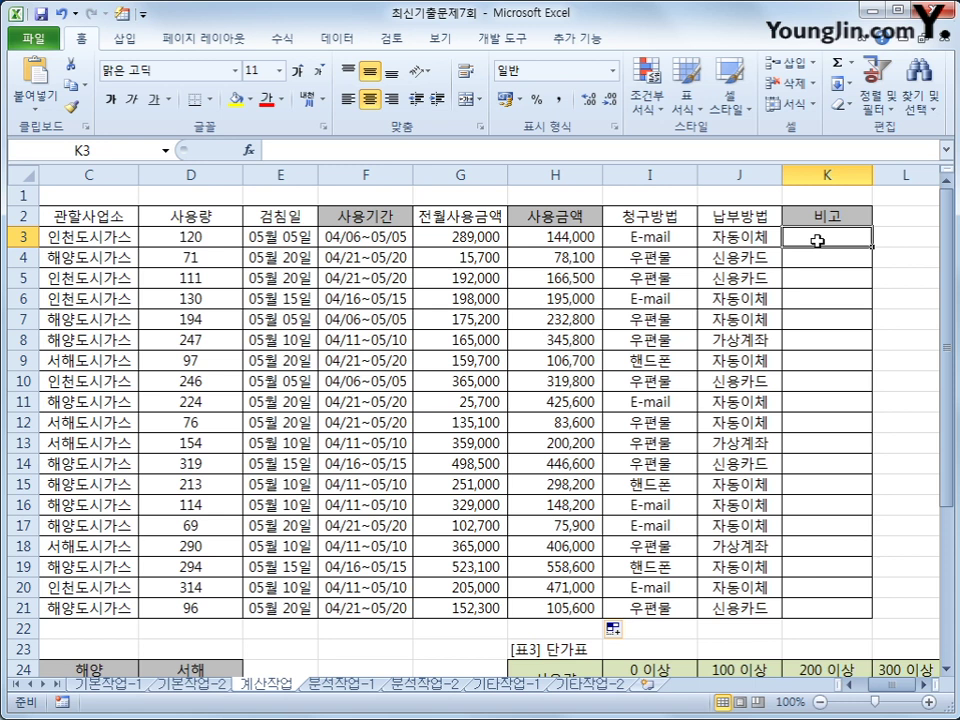
key("alt+l")
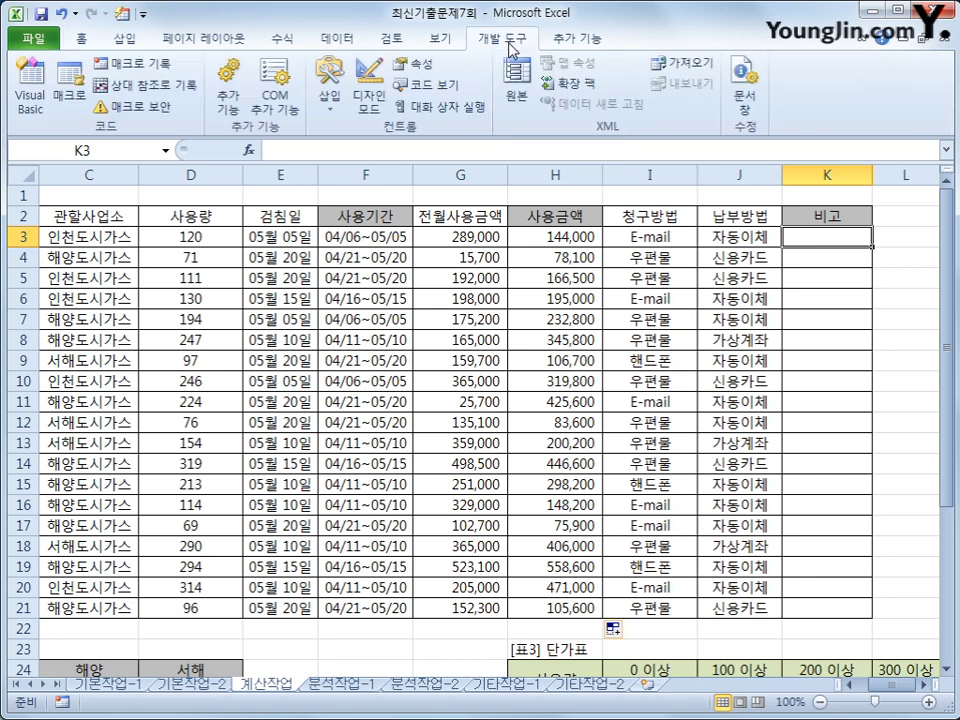
left_click(30, 88)
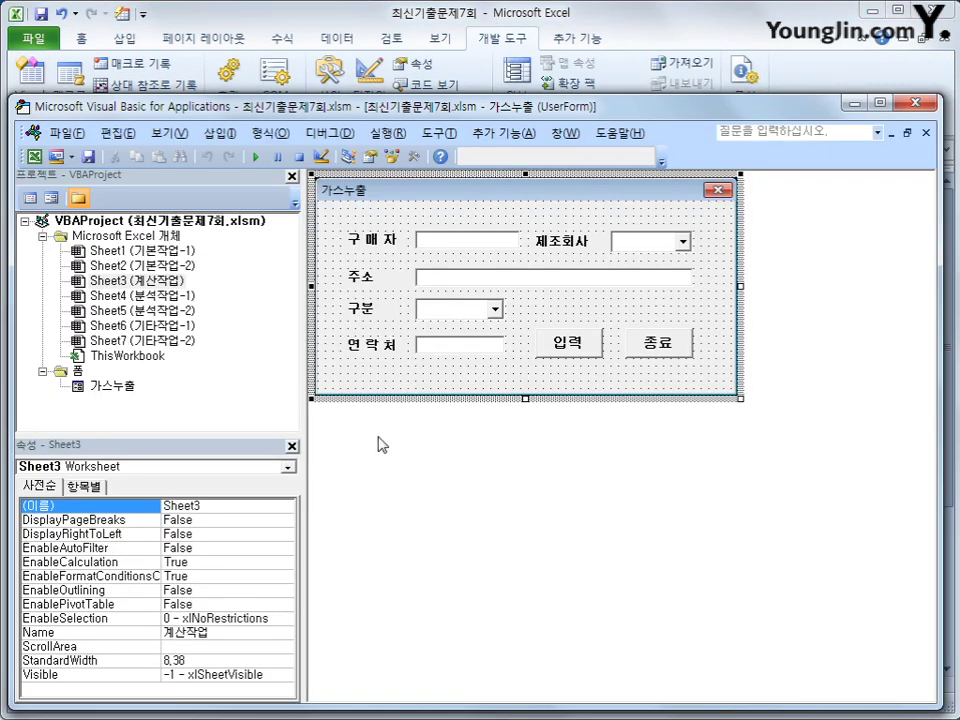
left_click(220, 133)
left_click(228, 189)
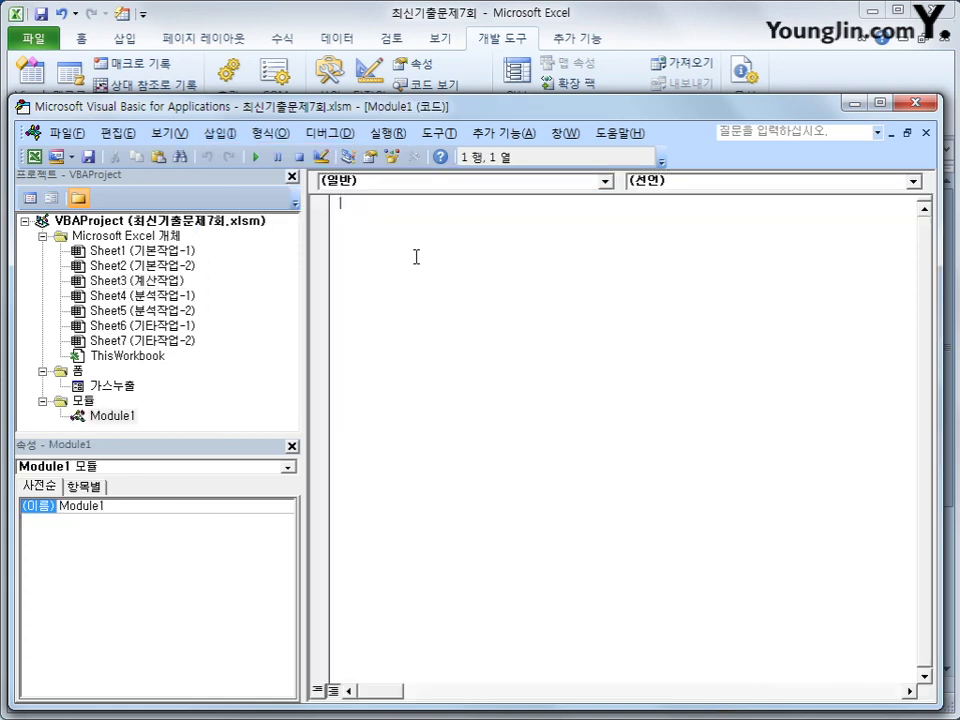
- Declare Public Function fn비고(청구방법) in Module1
type("publicf")
type("function ")
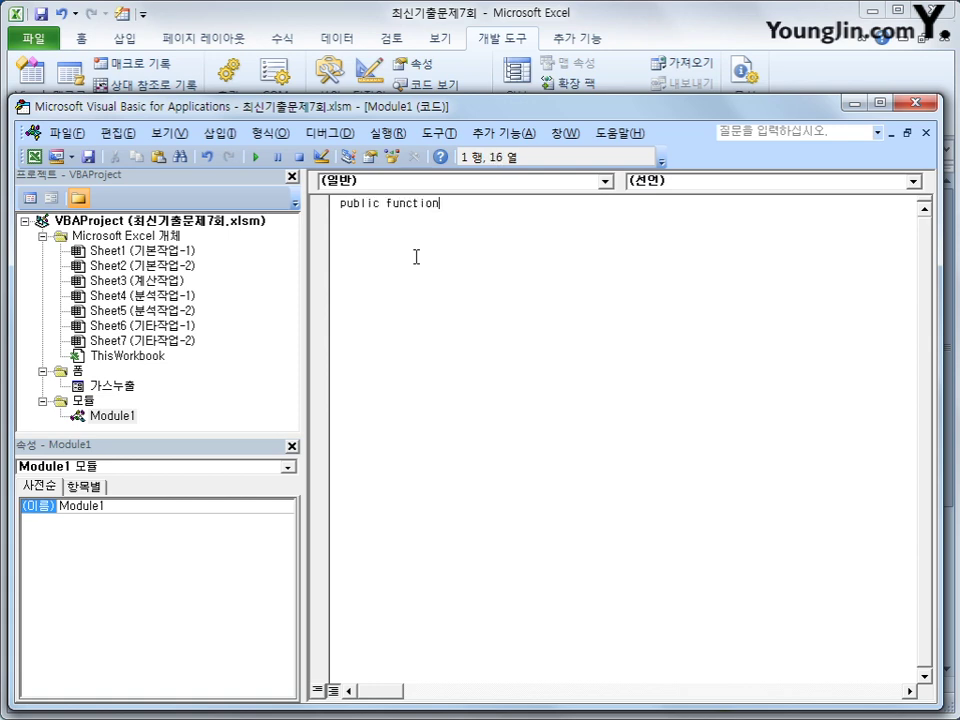
type("fn비고(청구방법")
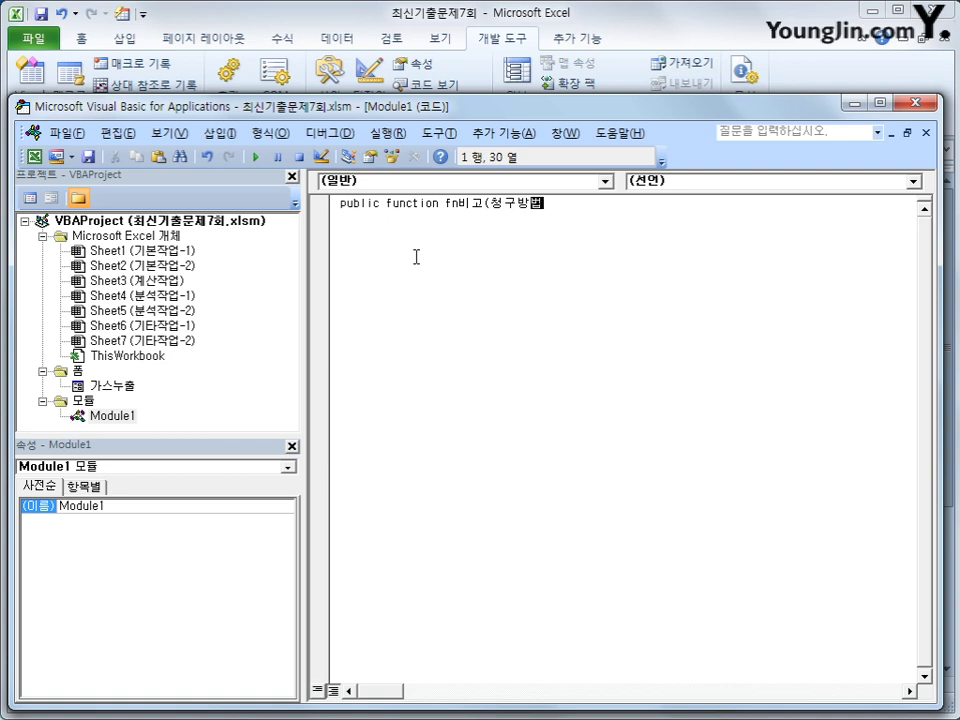
type(")")
key("Return")
key("Tab")
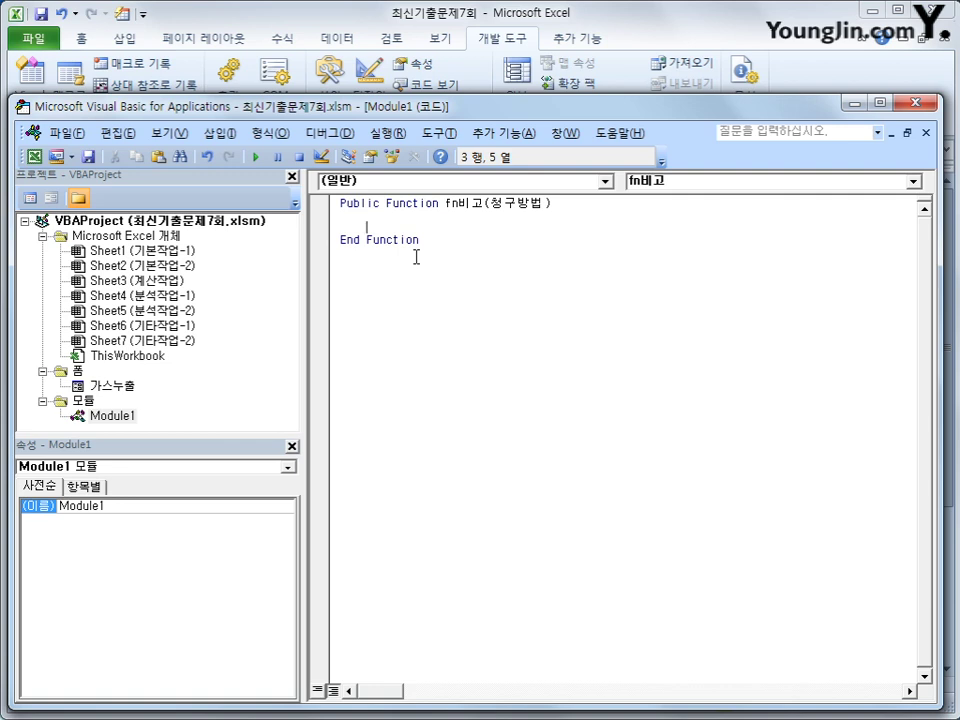
- Add If 청구방법 = "E-mail" Then returning fn비고 = "4% 할인"
type("if 청구")
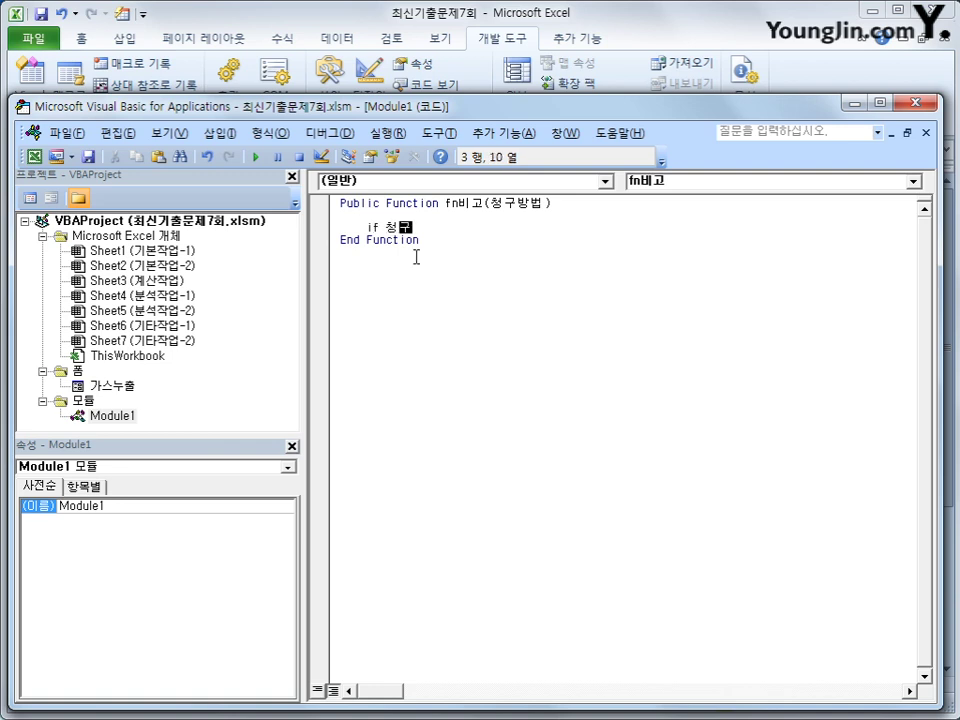
type("방법 = ")
type("\"")
type("ㄸ")
type("E-mail")
type("\" then")
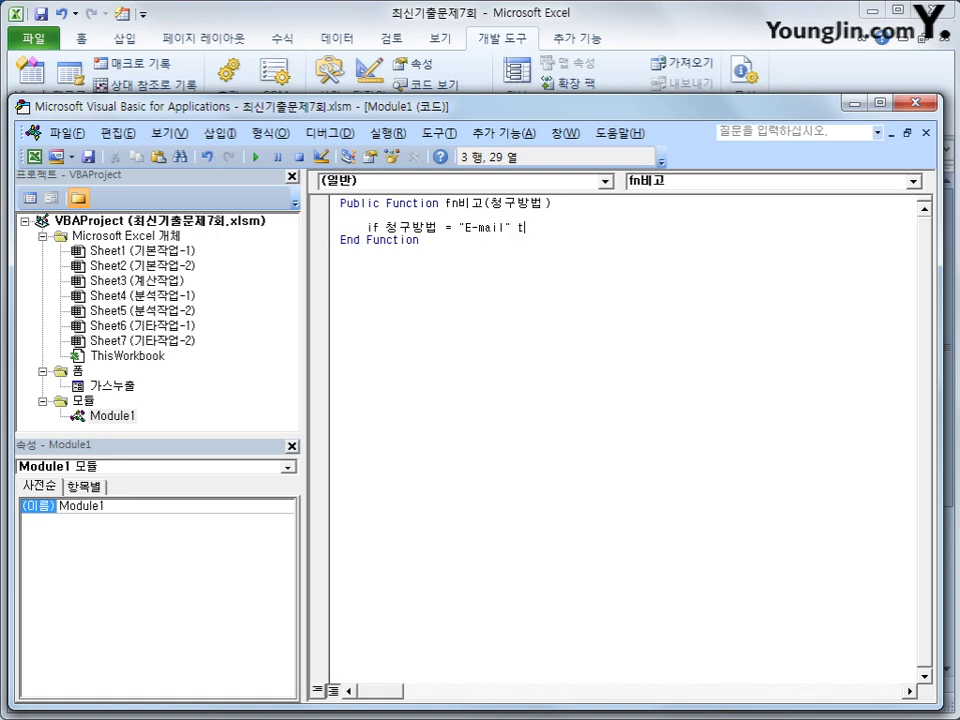
key("Return")
key("Tab")
type("fn")
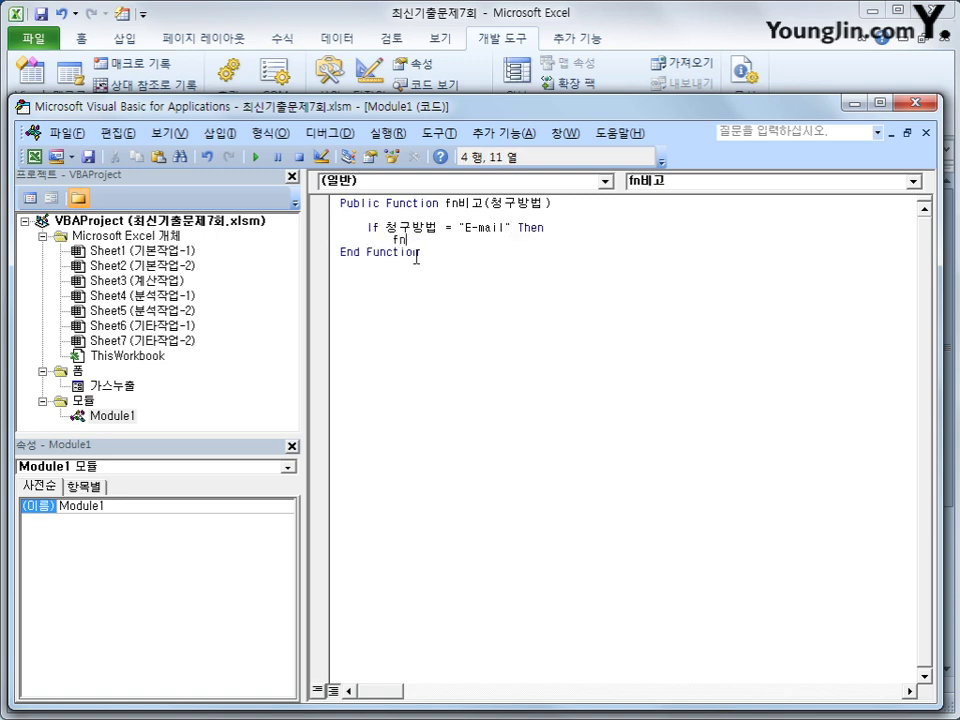
type("비고 = \"4% 할인")
key("BackSpace")
key("BackSpace")
type("할인")
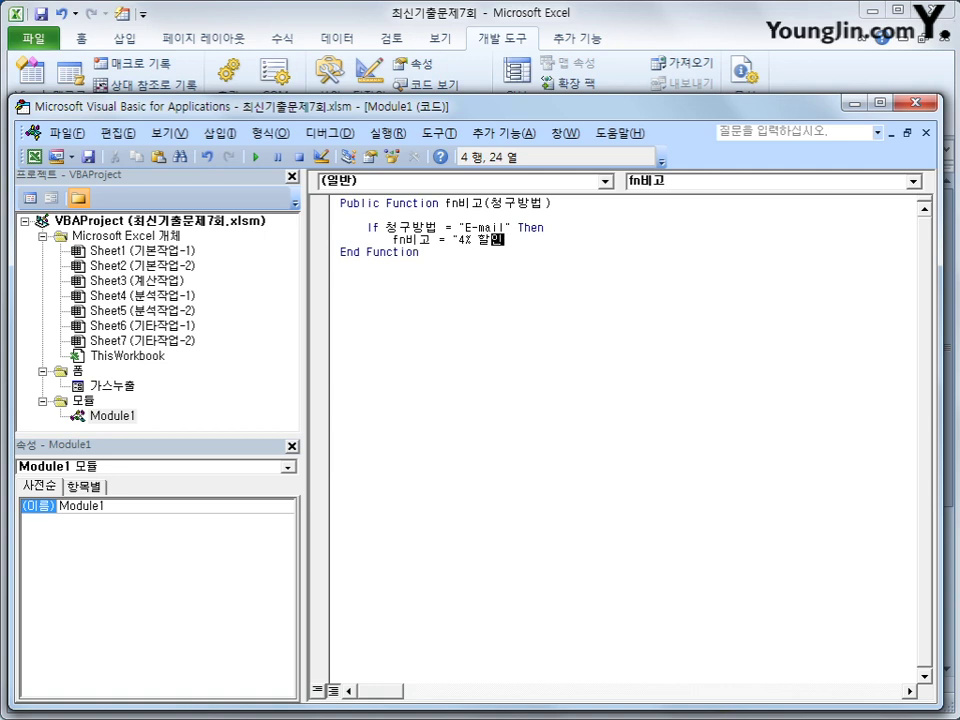
type("\"")
key("Return")
key("BackSpace")
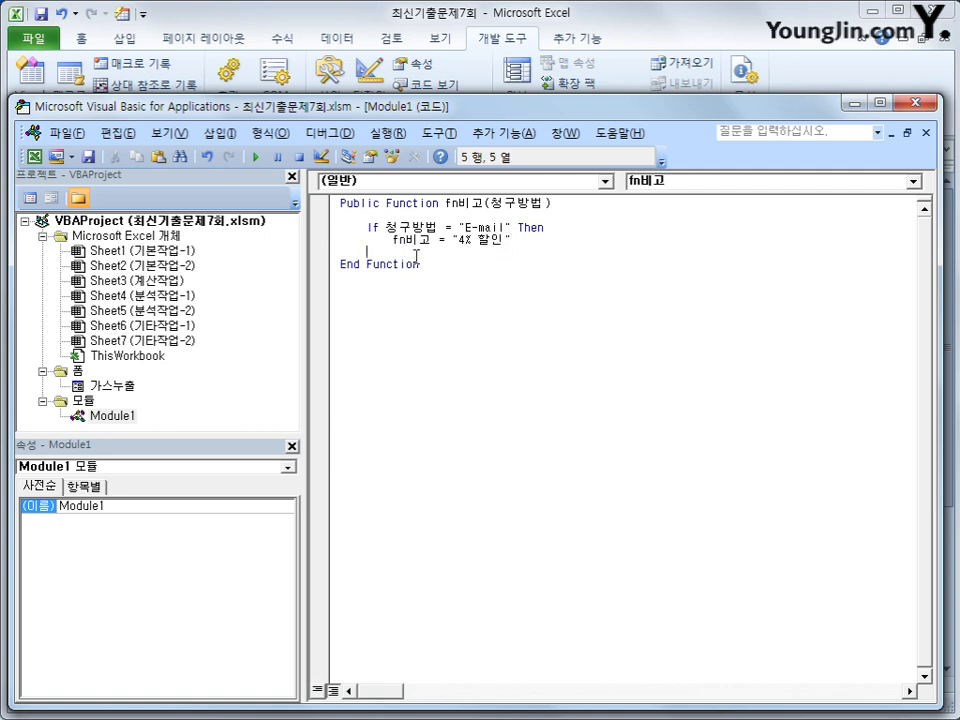
- Add an ElseIf 청구방법 = "핸드폰" branch returning fn비고 = "2% 할인"
type("elseif")
key("BackSpace")
type("cjd")
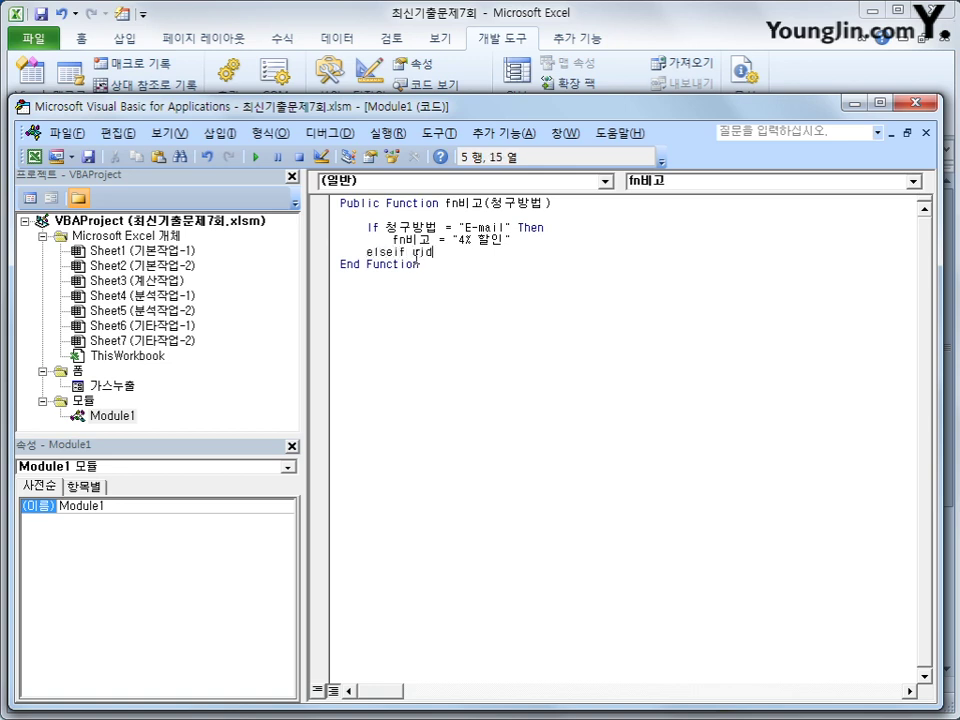
key("BackSpace")
key("BackSpace")
key("BackSpace")
key("Hangul")
type("청구방법 ")
type("= \"")
type("god")
key("BackSpace")
key("BackSpace")
key("BackSpace")
key("Hangul")
type("해ㄴ드폰 \"")
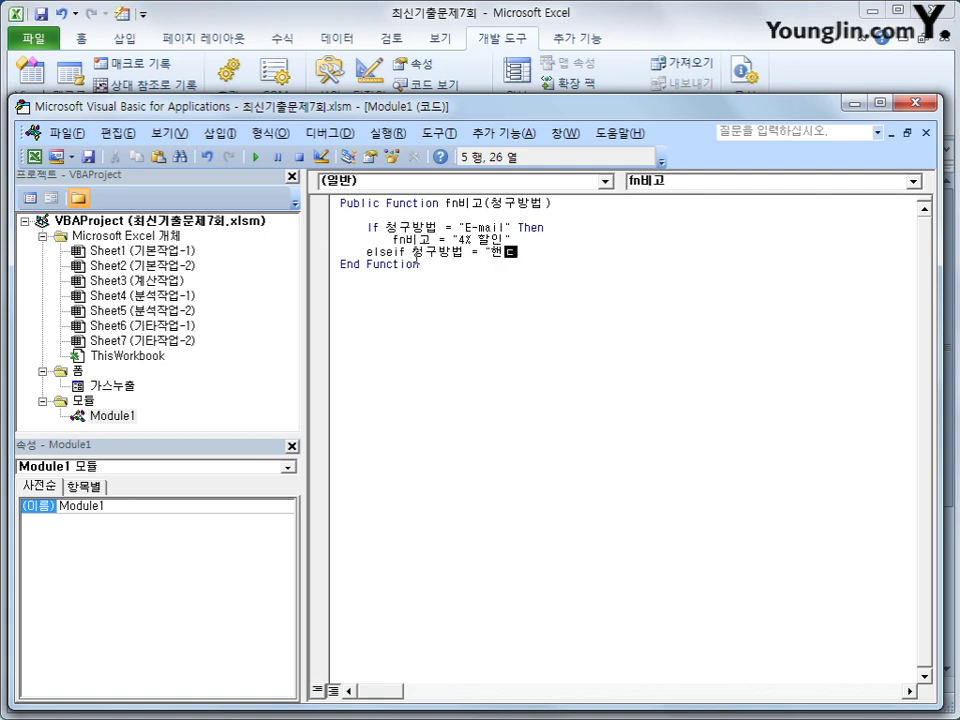
key("Hangul")
type("then")
key("Return")
type("fn")
key("Hangul")
type("비고 = ")
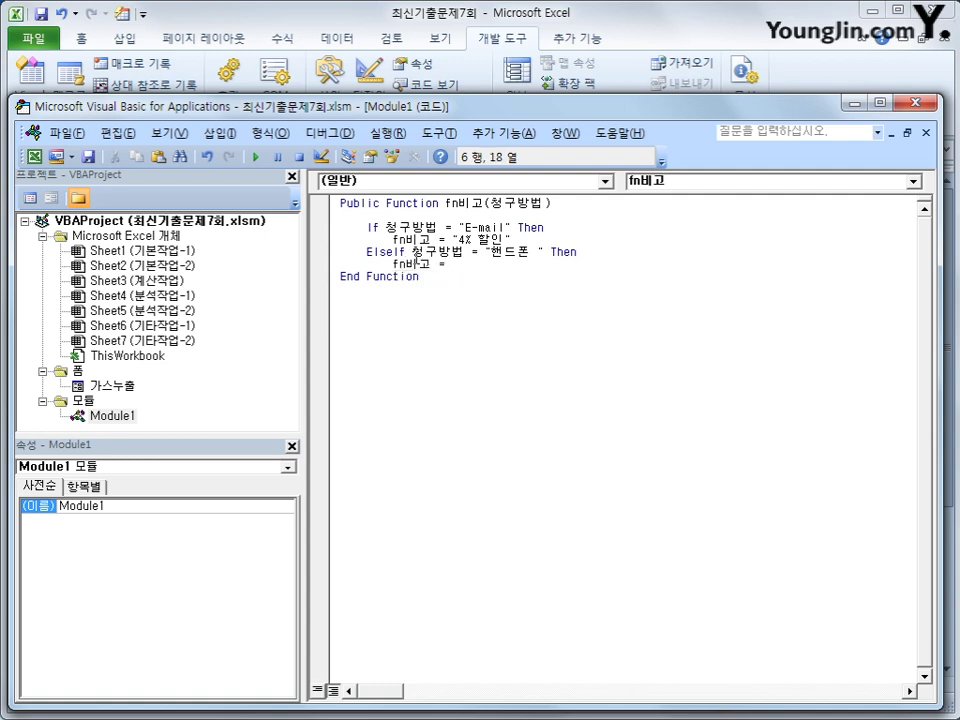
type("\"2% 할인\"")
key("Return")
key("BackSpace")
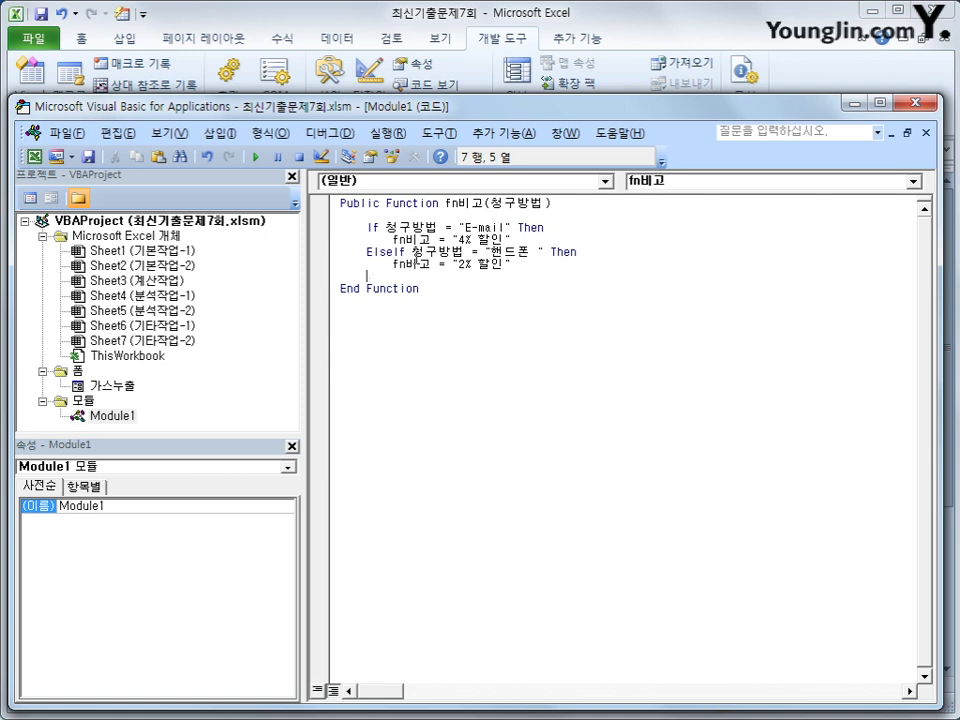
- Add an Else branch returning fn비고 = "" and close the block with End If
type("Else")
key("Return")
key("Tab")
type("fn")
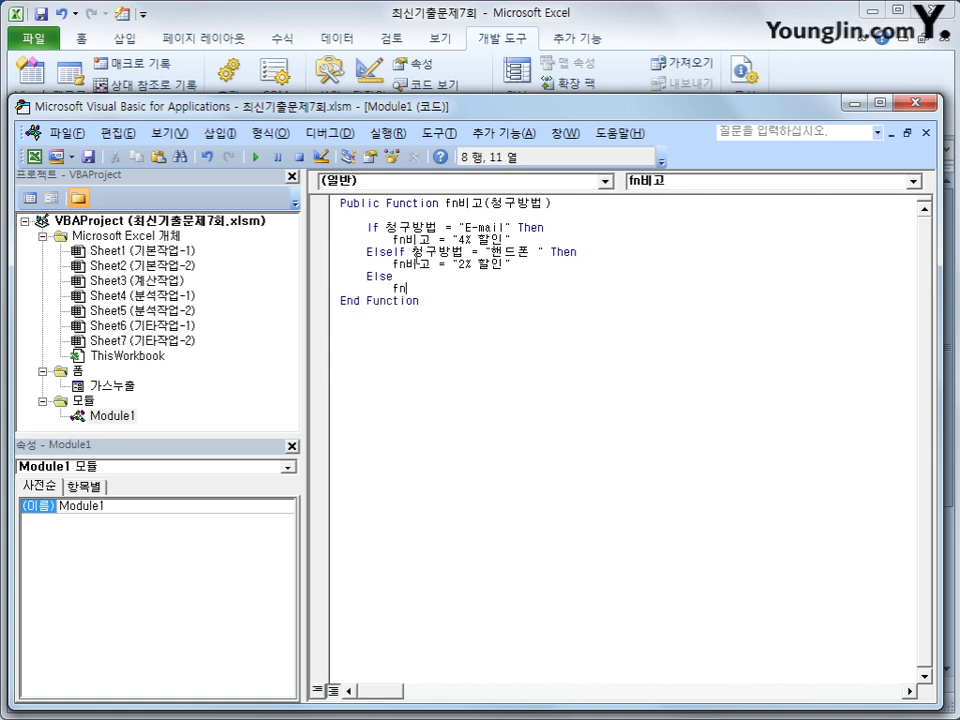
type("비고 = \"\"")
key("Return")
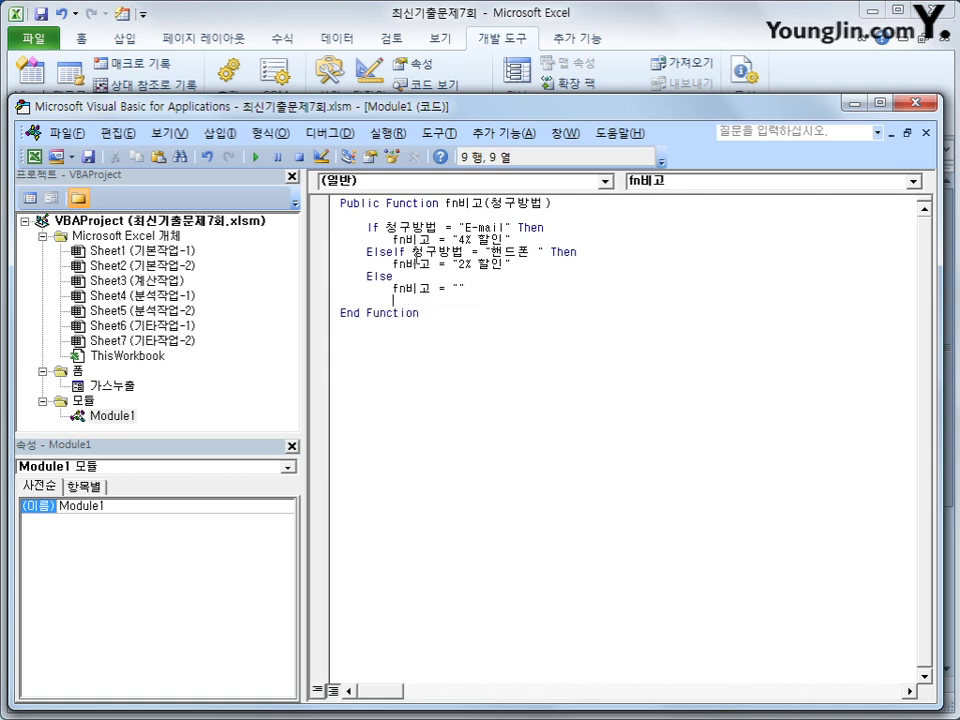
key("BackSpace")
type("end if")
key("Return")
key("Up")
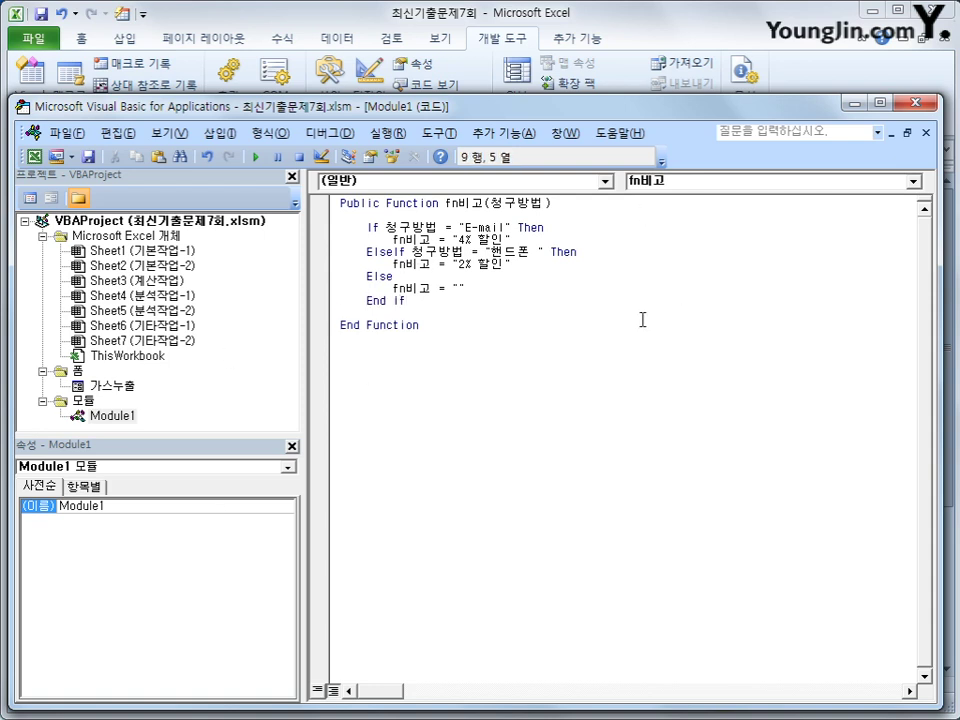
left_click(450, 344)
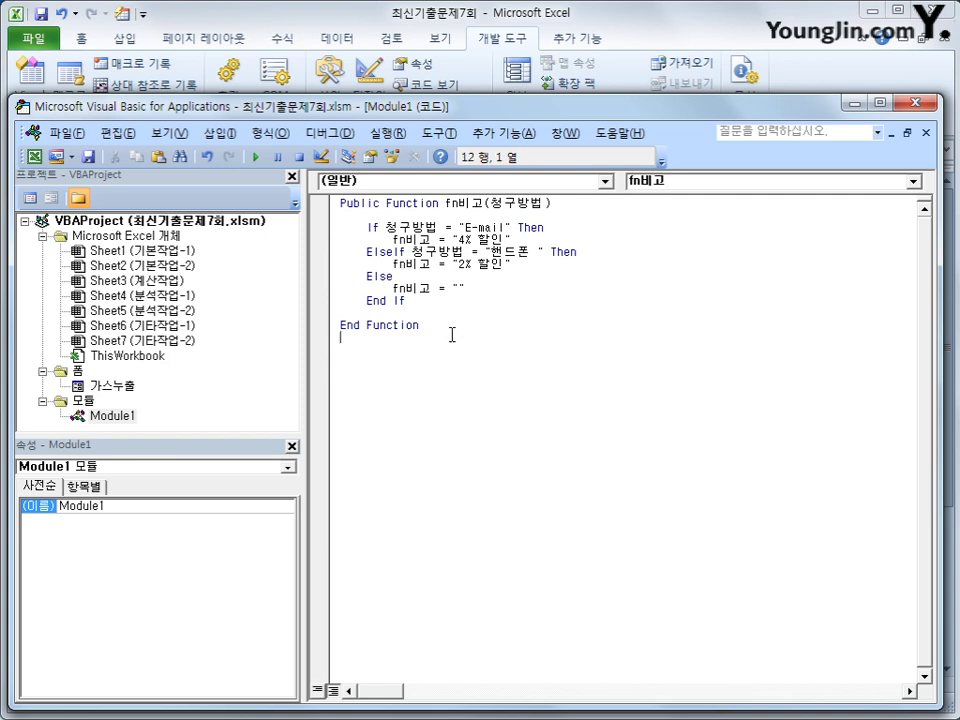
- Enter =fn비고(I3) in K3 through Insert Function and fill it down to K21
left_click(914, 103)
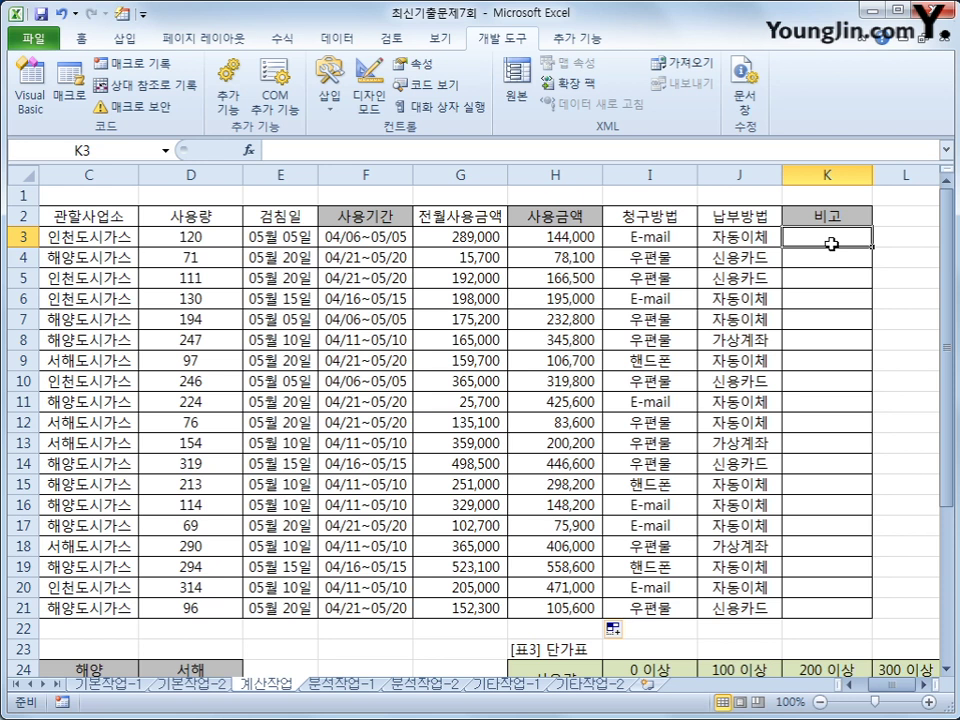
left_click(248, 150)
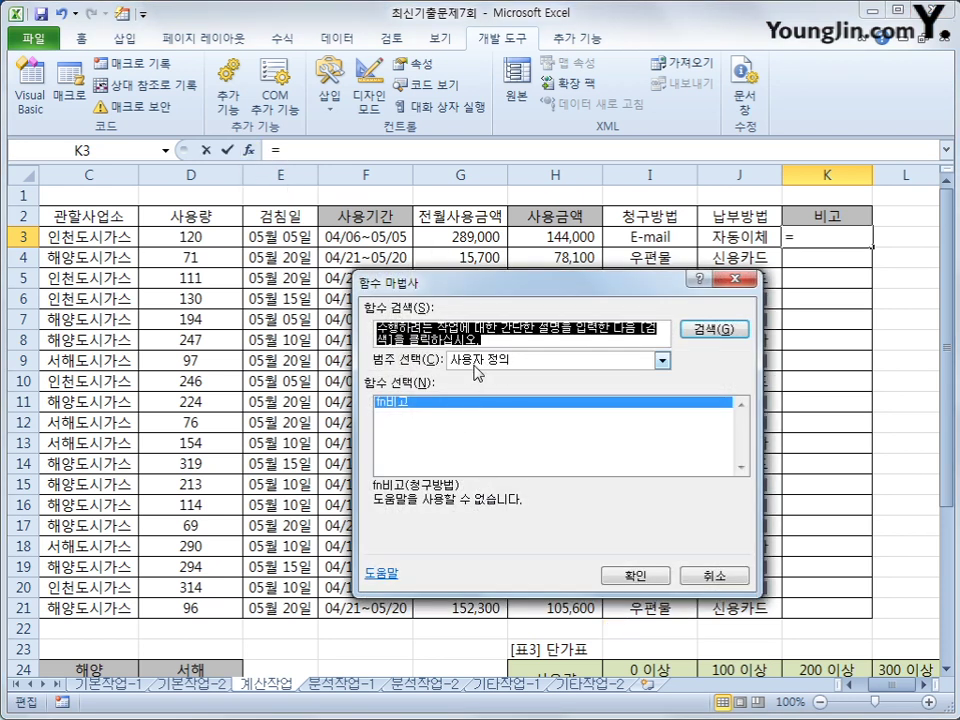
left_click(628, 575)
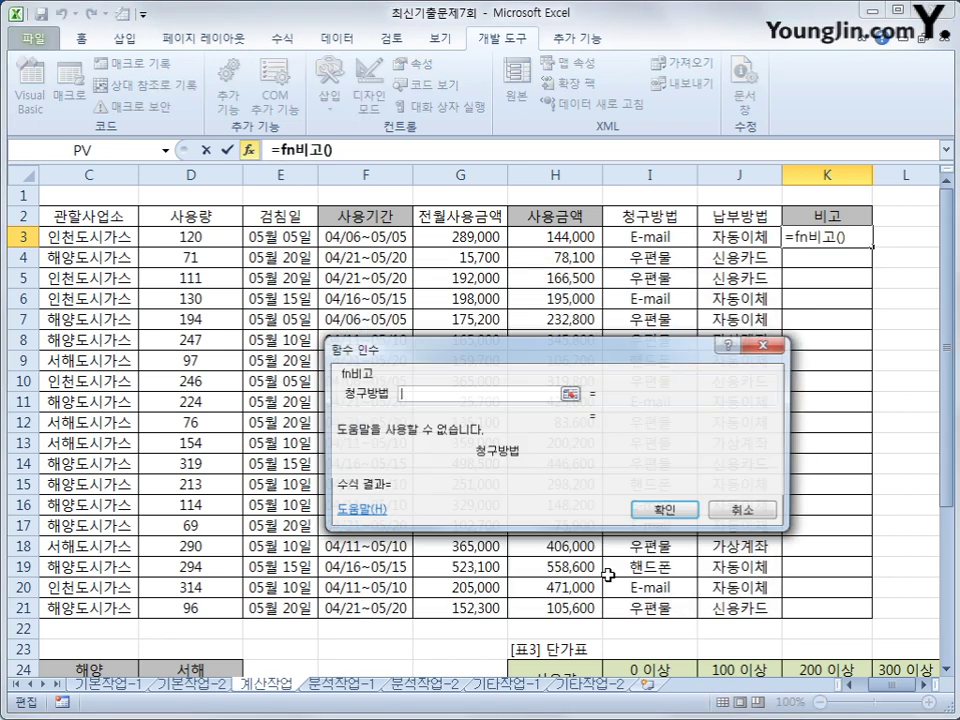
left_click(648, 238)
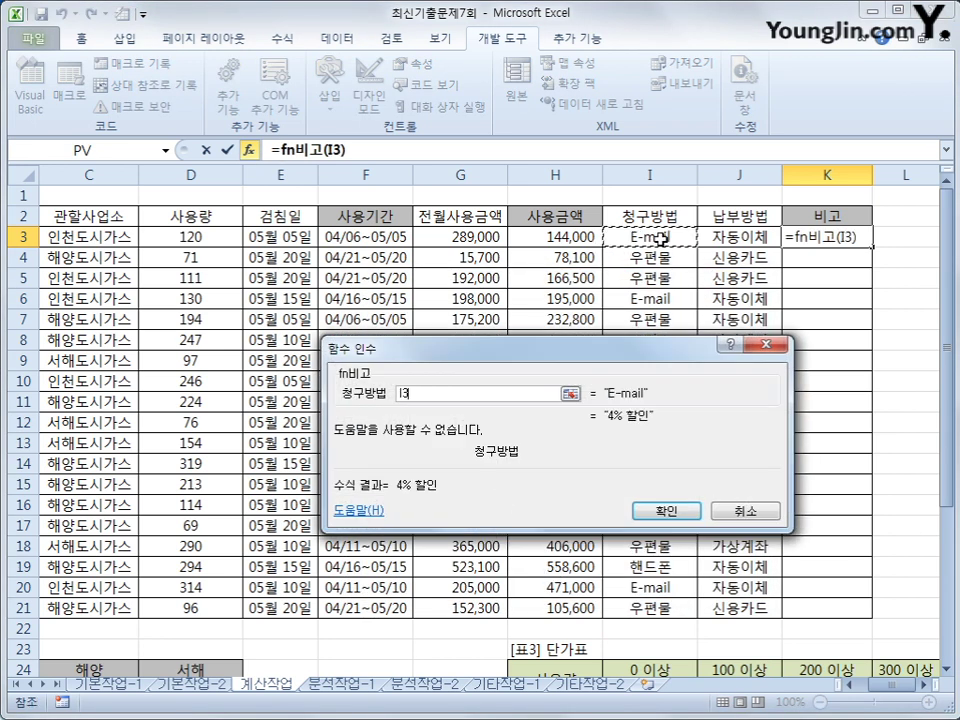
left_click(664, 512)
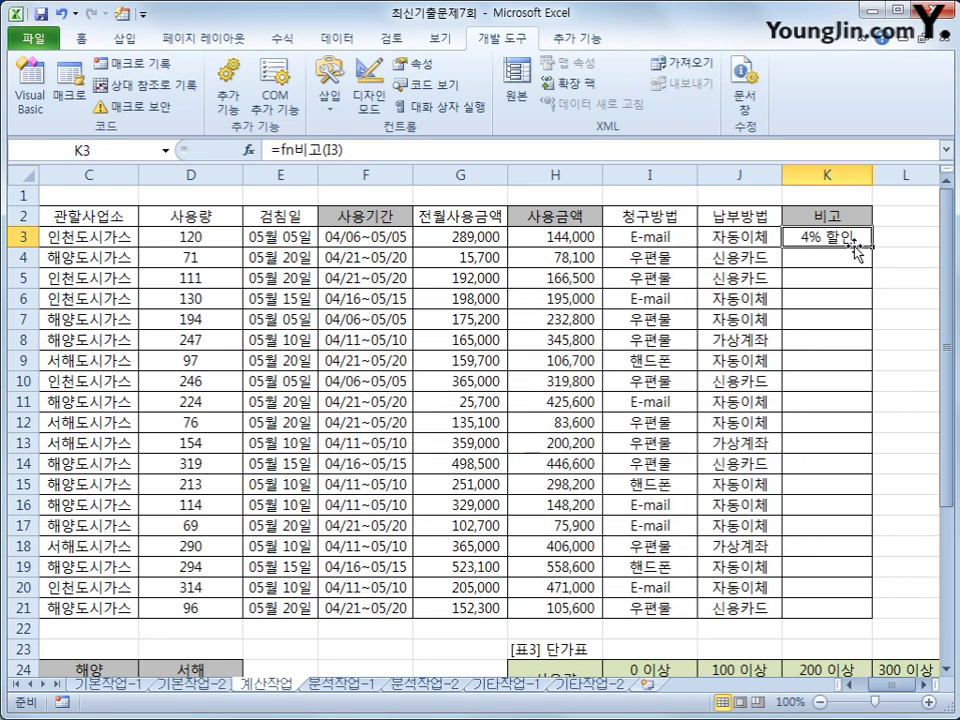
double_click(872, 247)
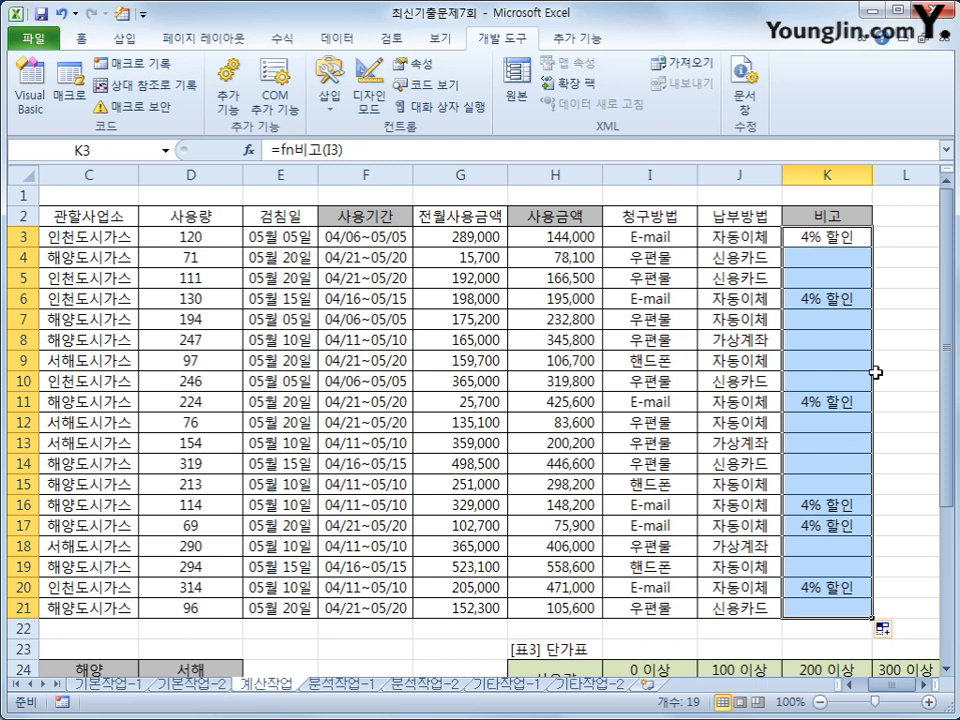
left_click(29, 88)
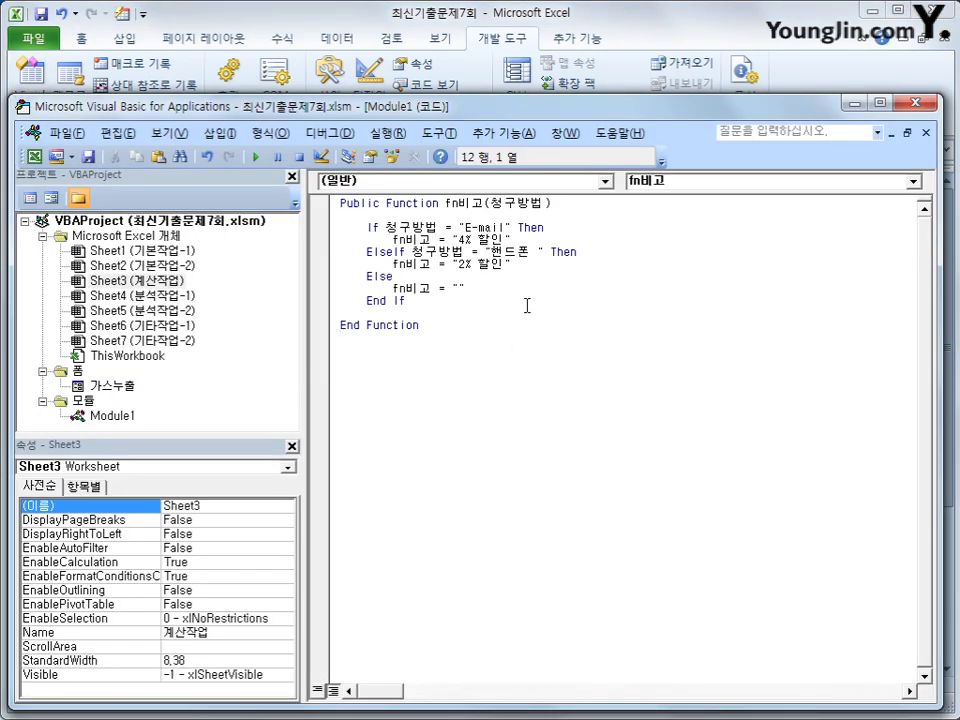
- Remove the trailing space after "핸드폰" in the ElseIf line and close the VBA editor
left_click(531, 252)
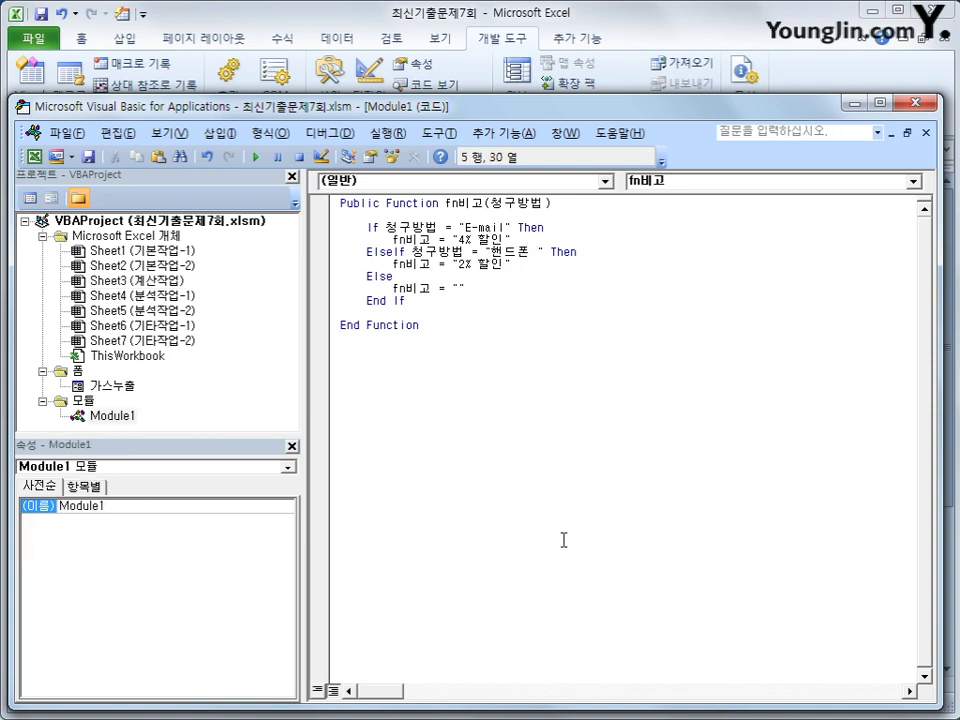
key("Delete")
key("Right")
key("Right")
left_click(915, 102)
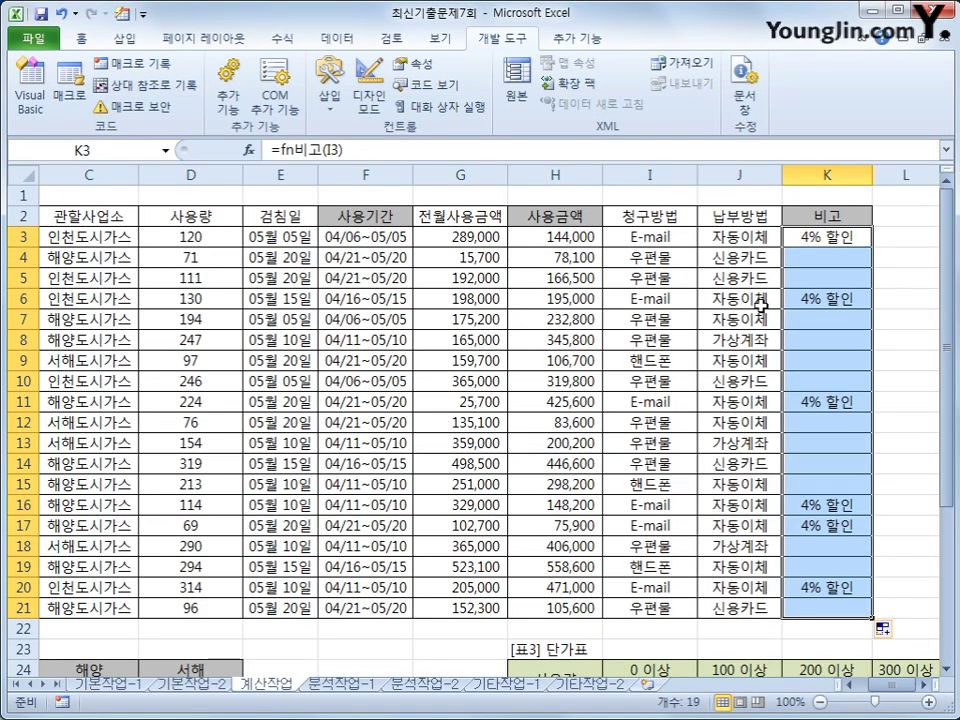
- Recalculate K3 with the fixed function and refill it down to K21
left_click(460, 150)
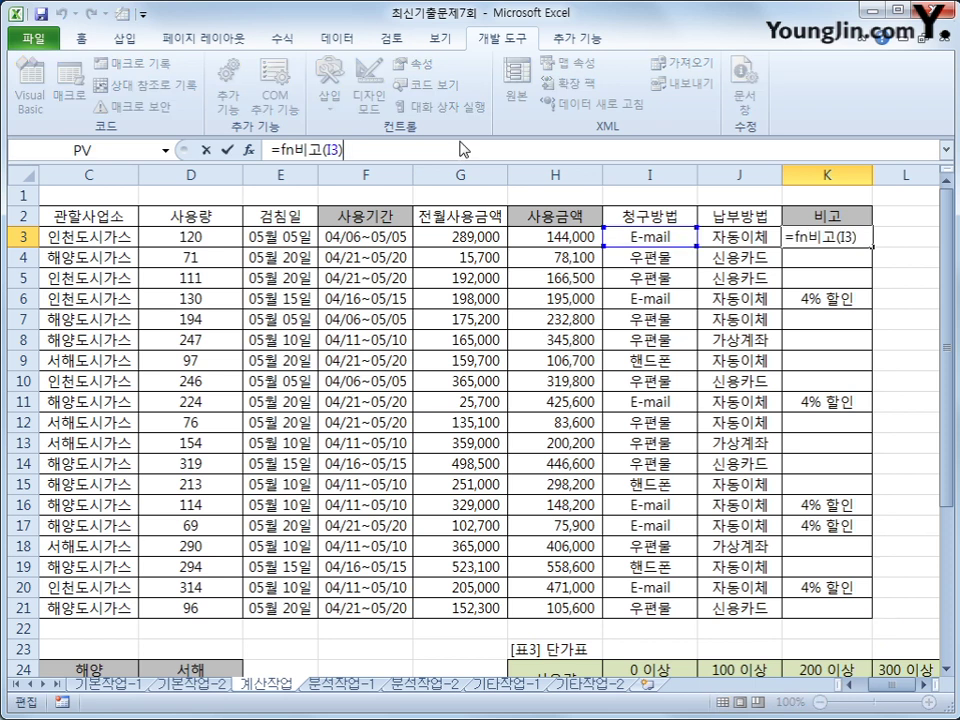
key("Return")
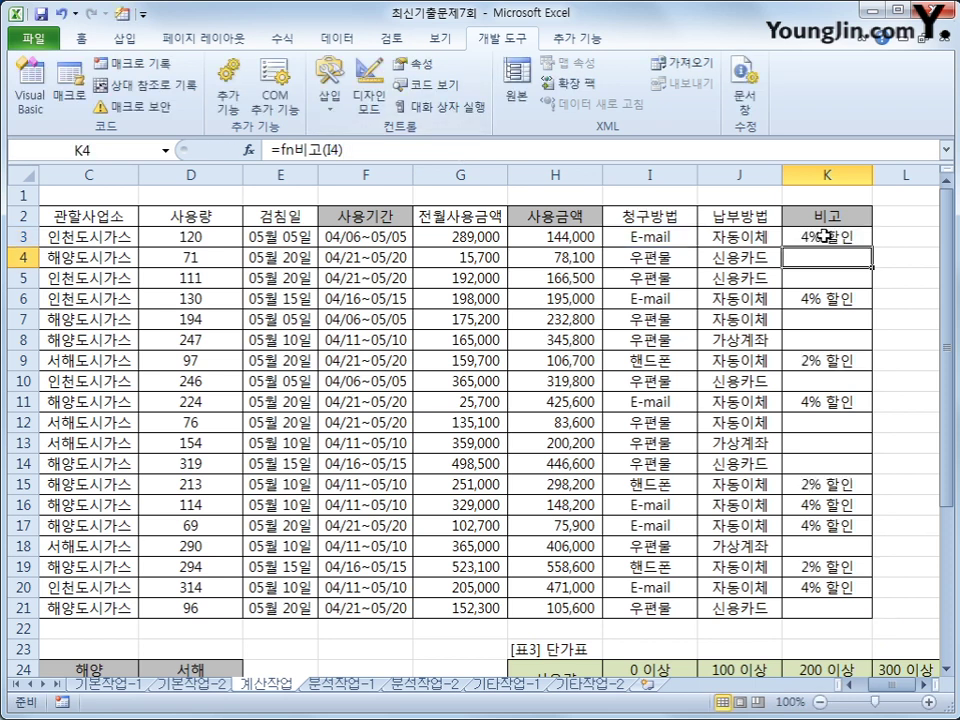
left_click(830, 237)
double_click(867, 244)
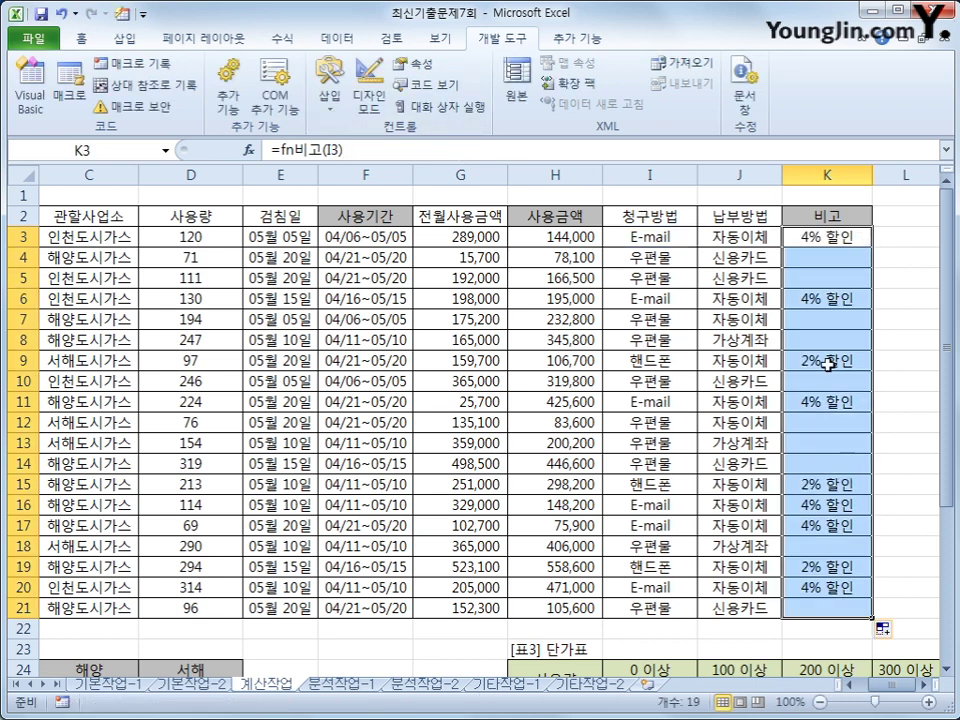
left_click(816, 240)
- Check the 비고 results: 2% 할인 on the 핸드폰 row, blanks in K10, K12, K14
left_click_drag(650, 360, 797, 362)
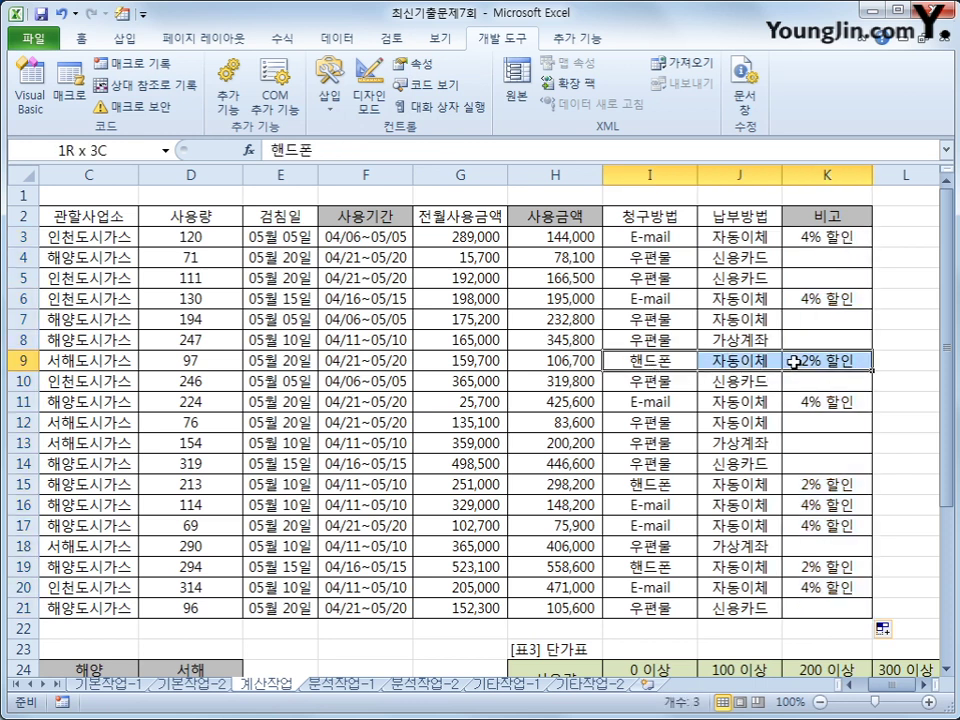
left_click(826, 319)
left_click(825, 279)
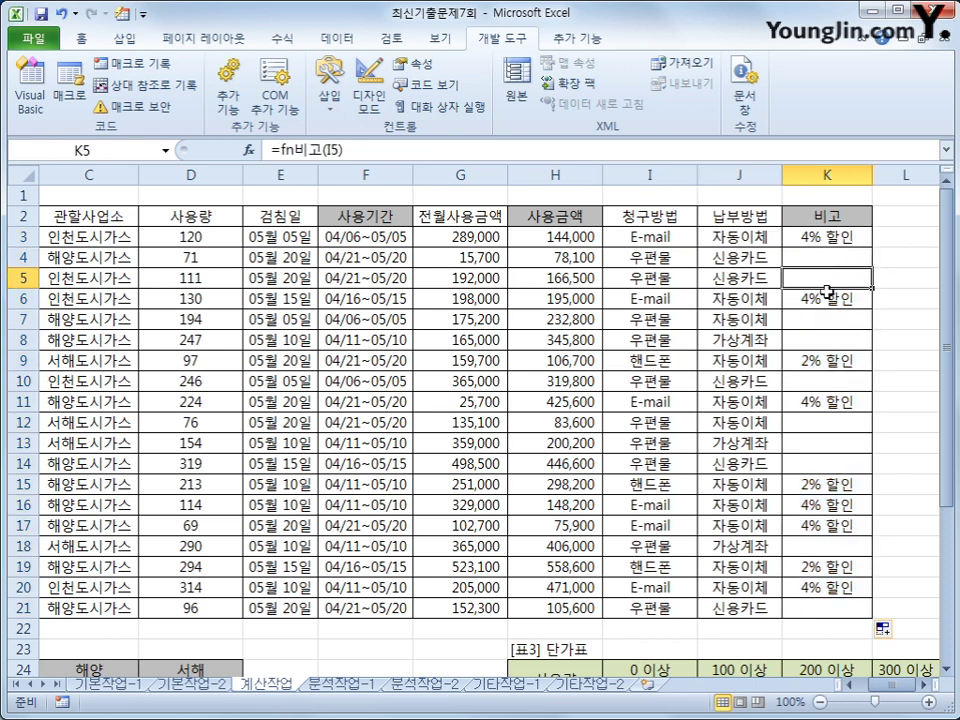
left_click(816, 384)
left_click(817, 423)
left_click(815, 462)
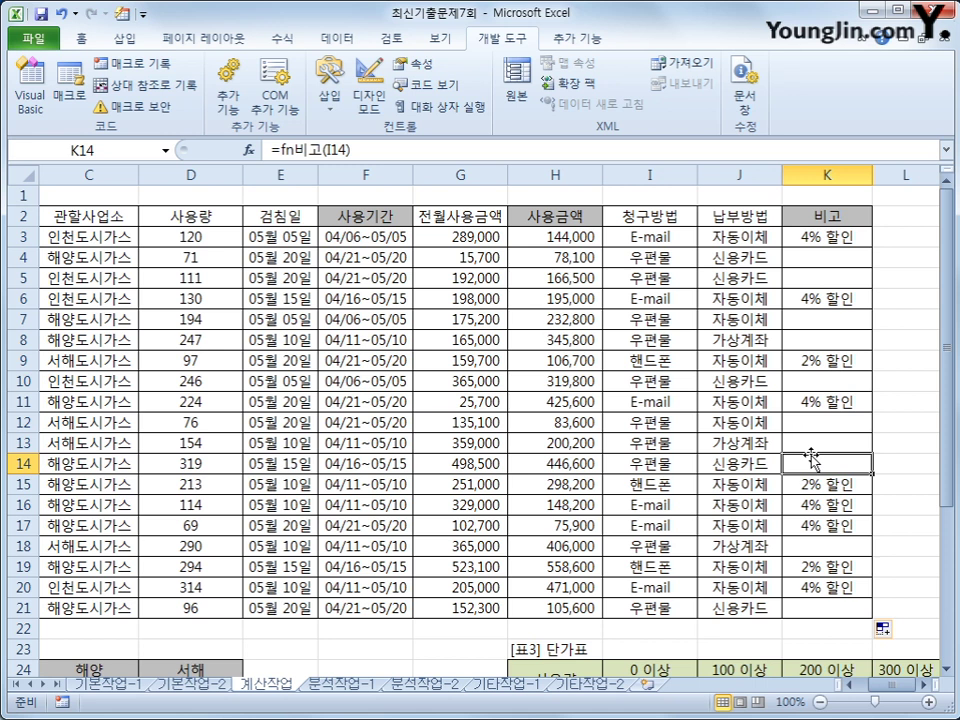
- Go to [표2] and select its result cells B25:D27, starting at B25
scroll(560, 490, "down", 2)
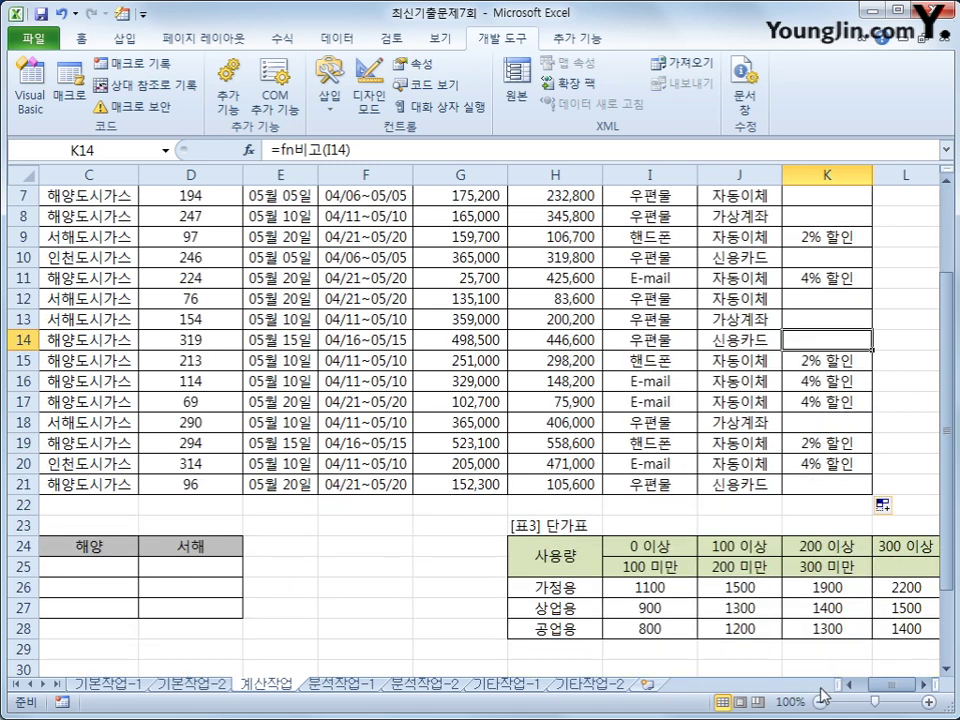
scroll(880, 693, "left", 2)
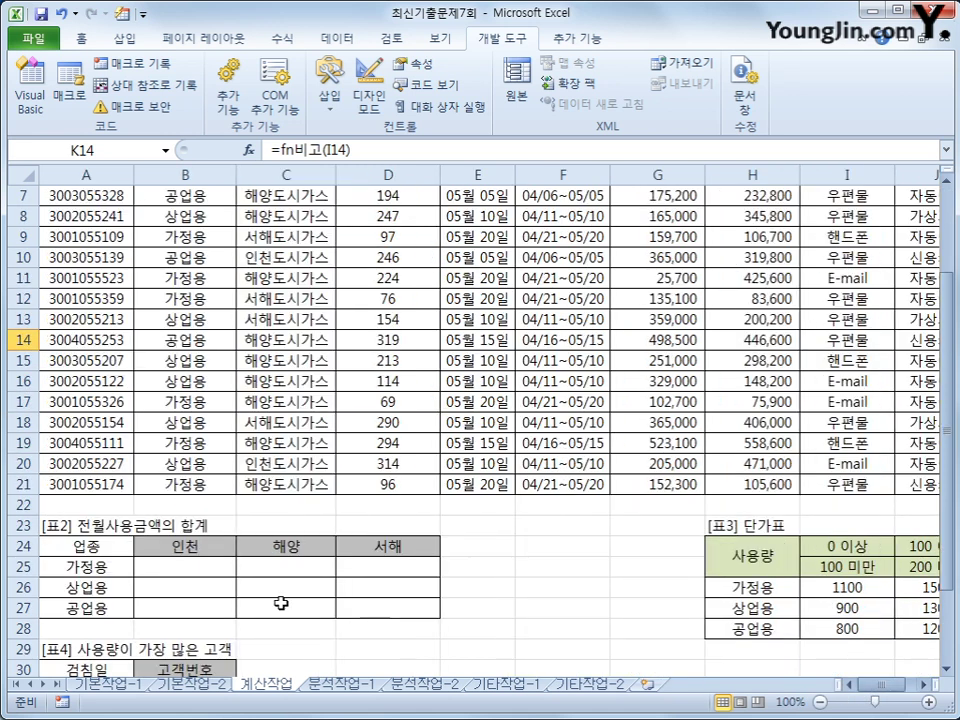
left_click(204, 572)
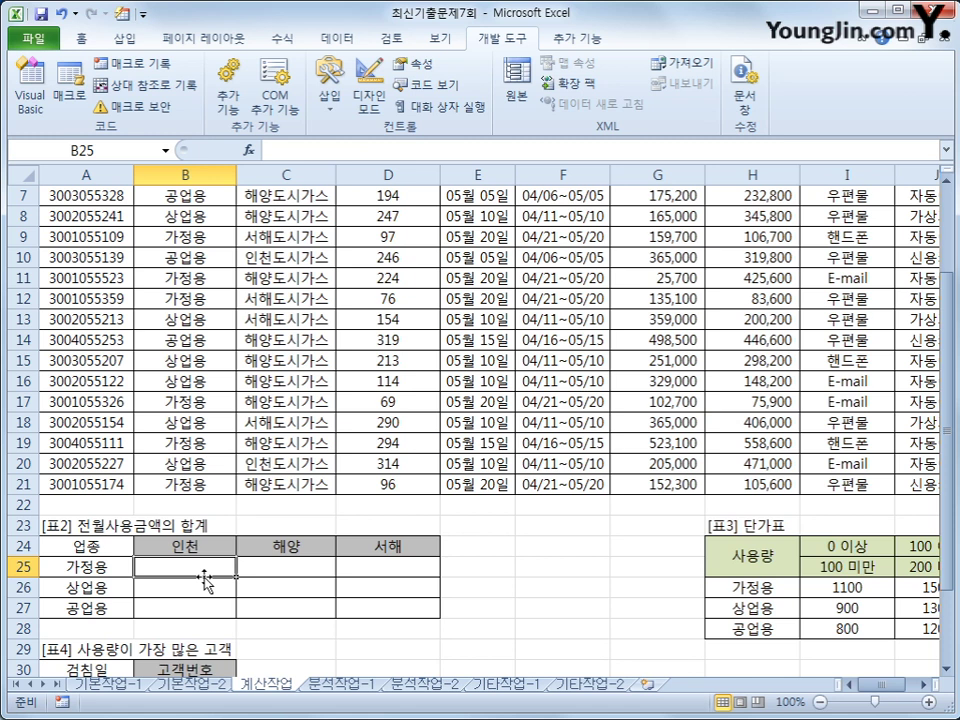
left_click_drag(204, 577, 346, 609)
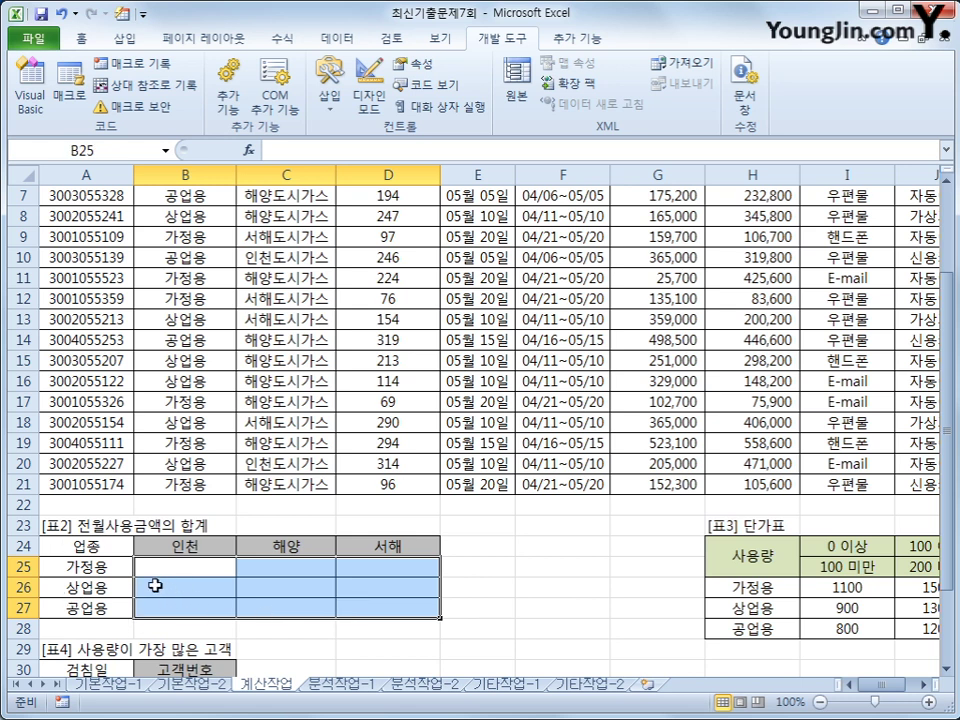
left_click(168, 565)
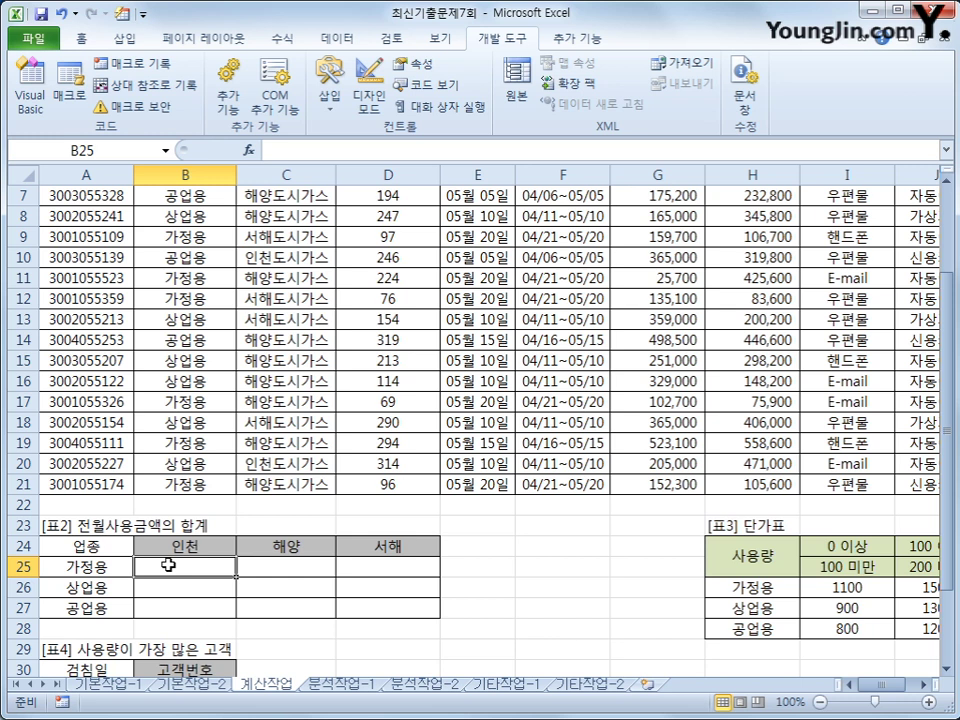
- Begin B25's array formula as =sum(($B$3:$B$21=A25
type("=sum(")
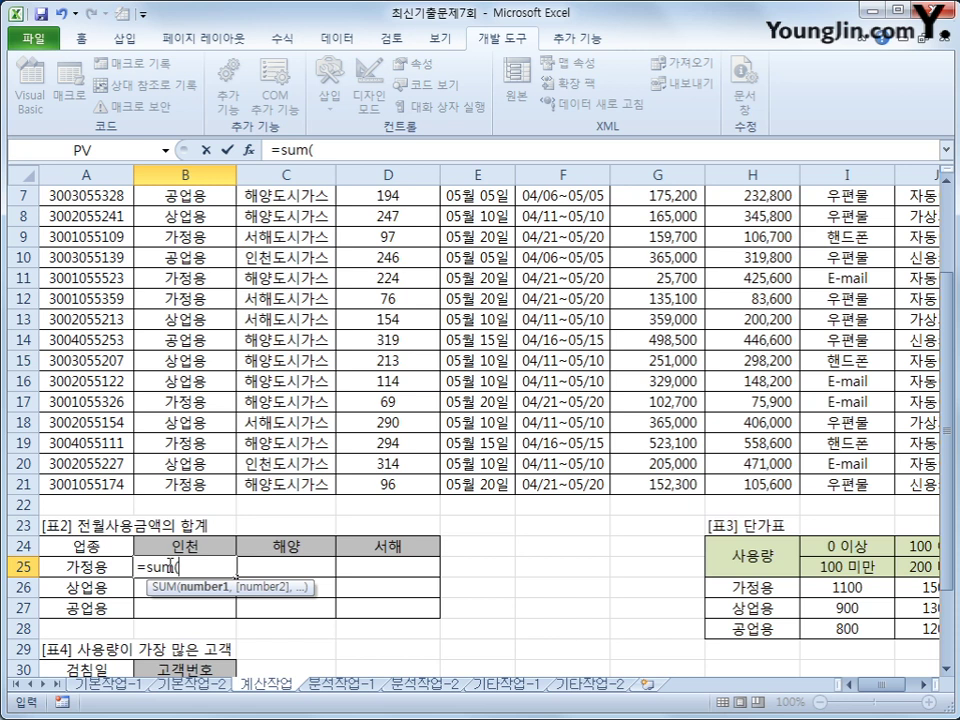
type("(")
scroll(168, 566, "up", 2)
left_click_drag(186, 237, 186, 608)
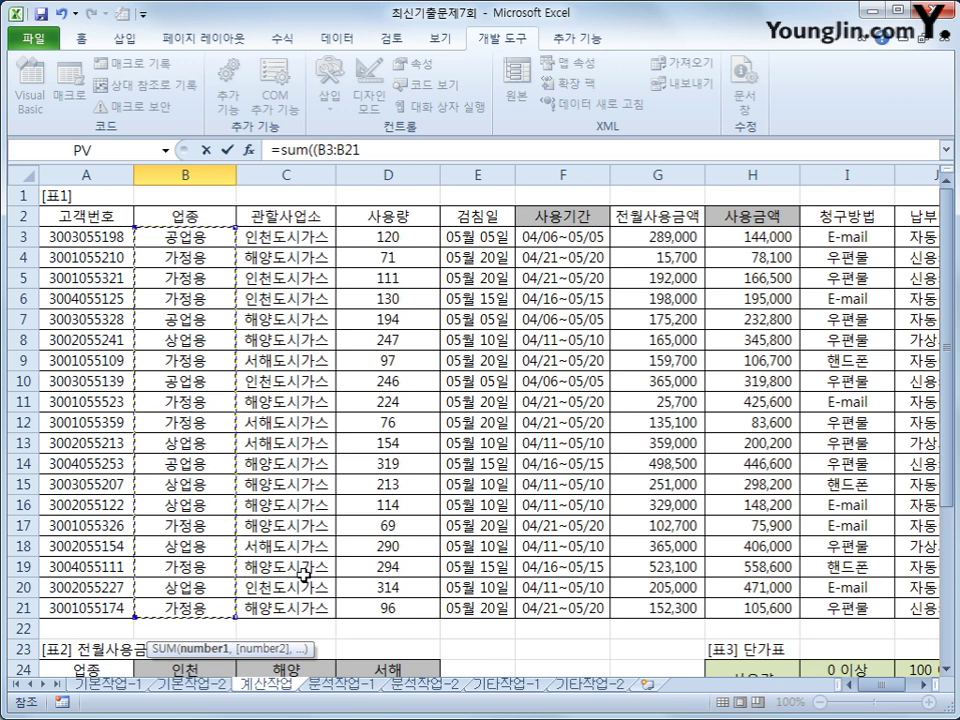
key("F4")
type("=")
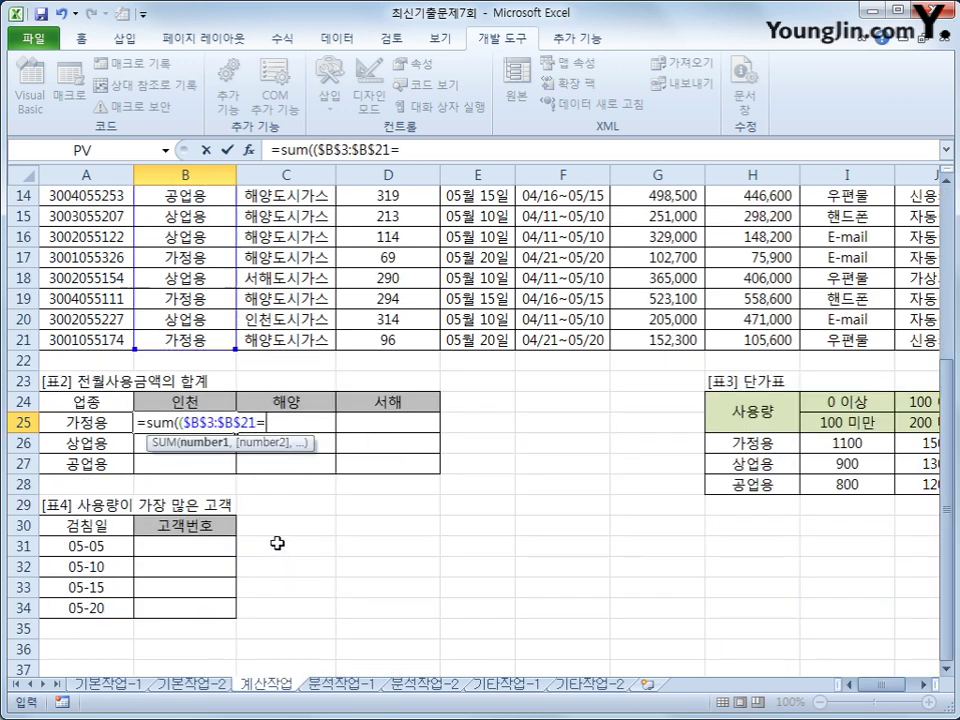
key("Left")
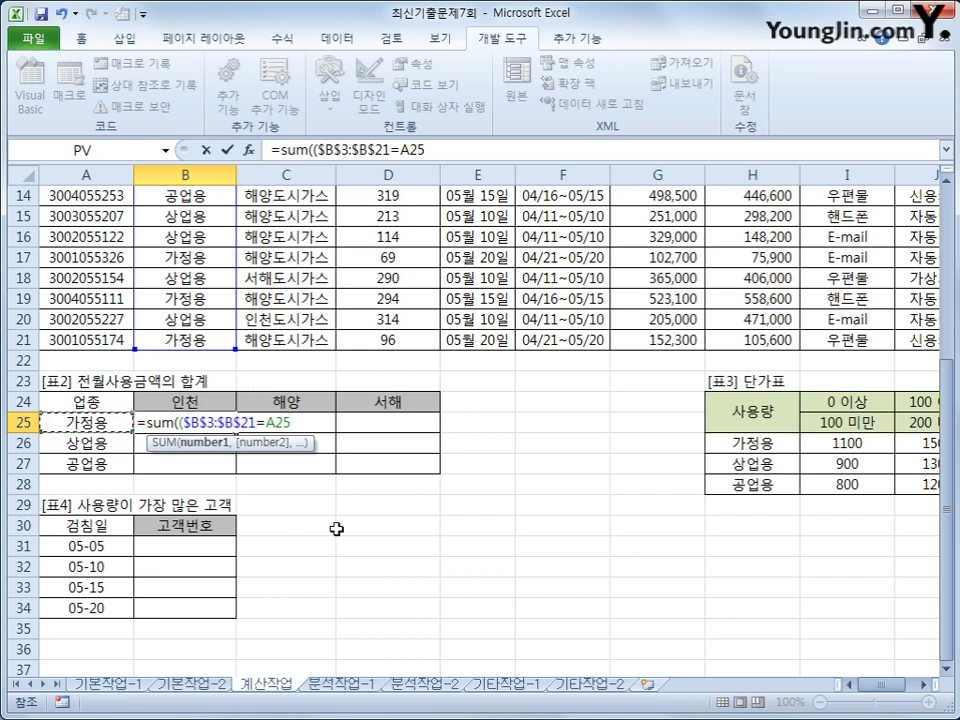
- Make the 업종 criterion reference column-absolute as $A25 and close the first condition
key("F4")
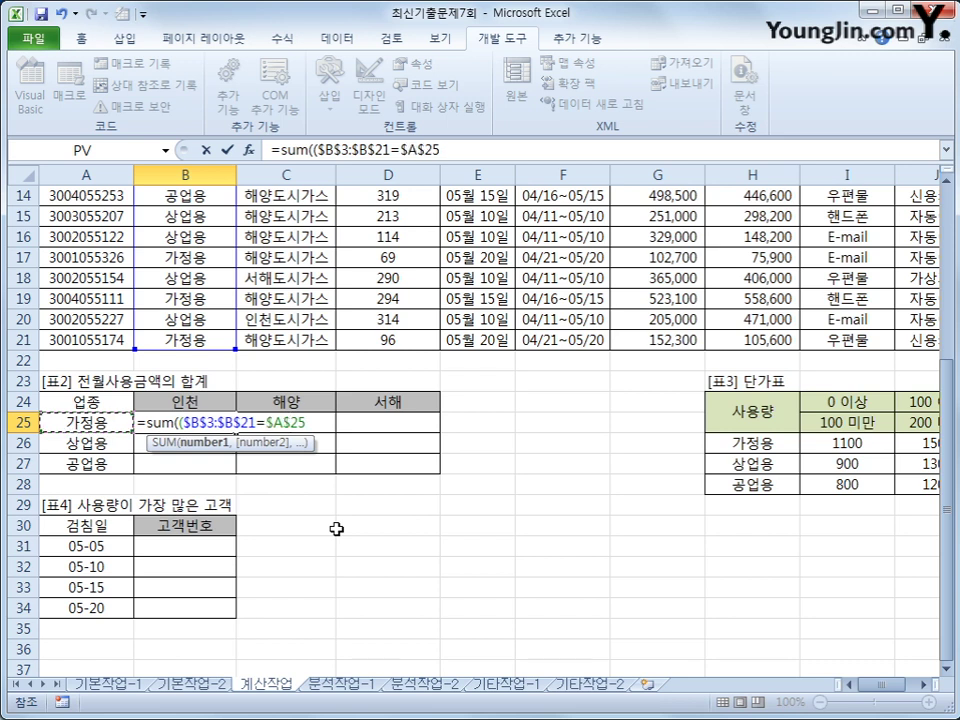
key("F4")
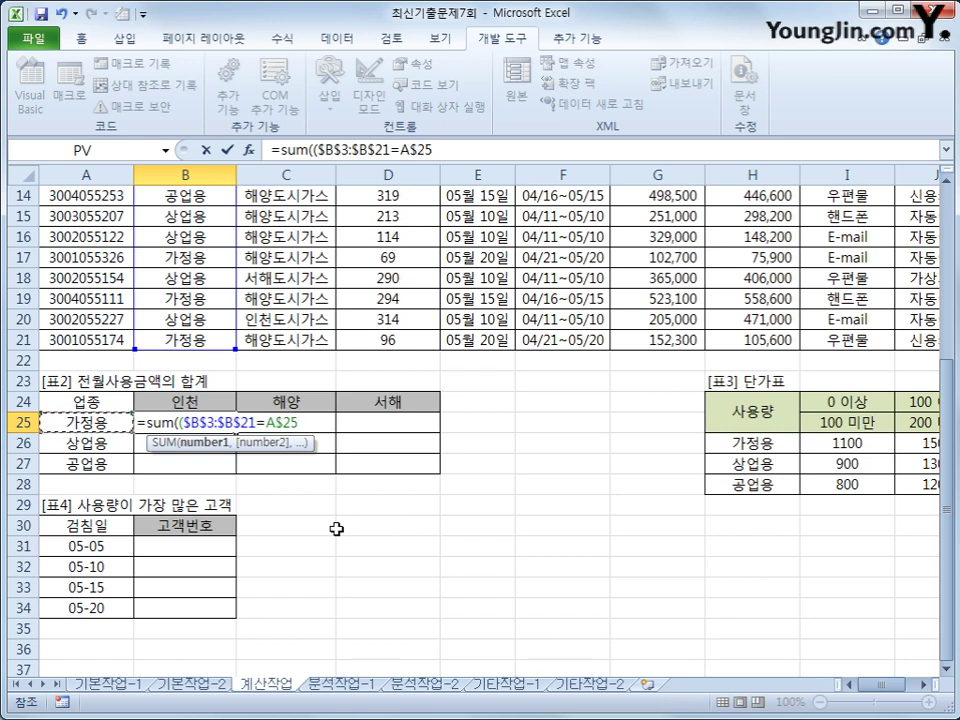
key("F4")
type(")")
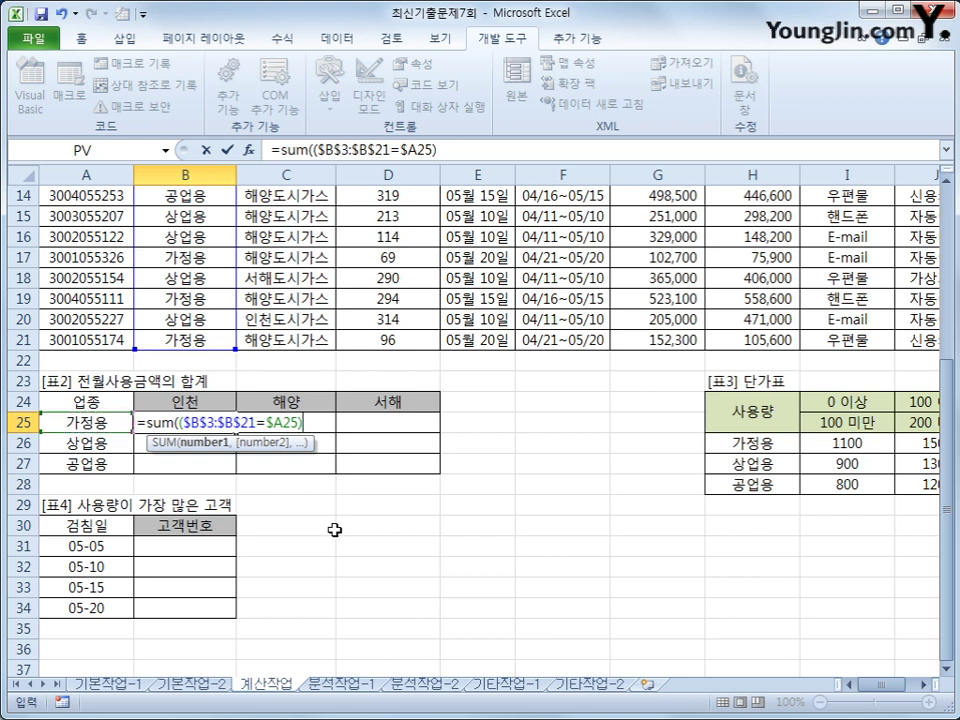
type("*")
scroll(334, 528, "up", 5)
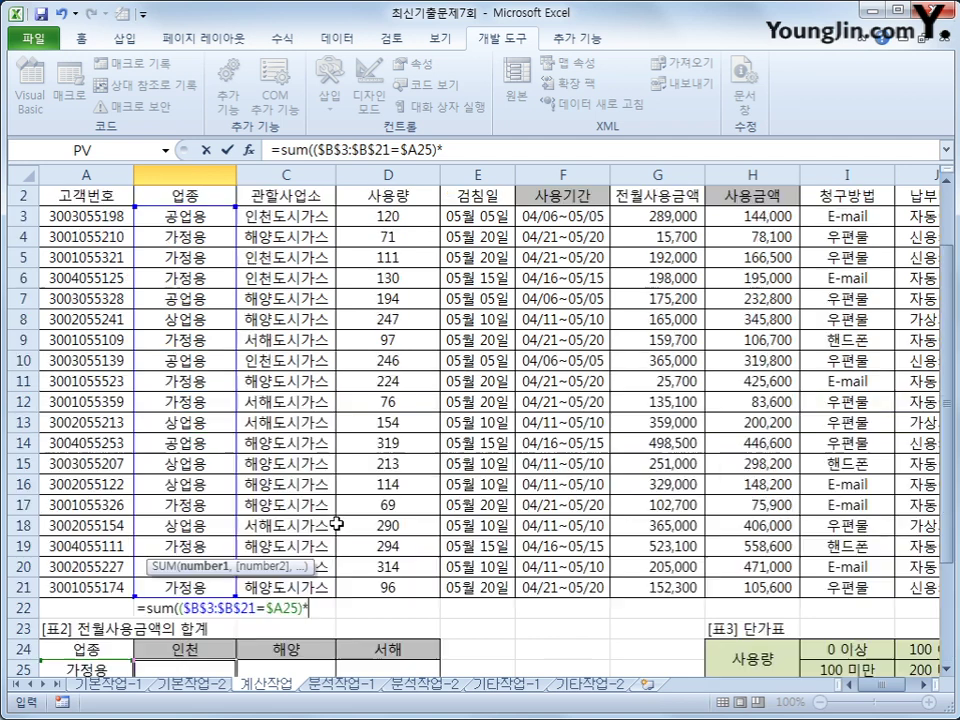
scroll(334, 518, "down", 2)
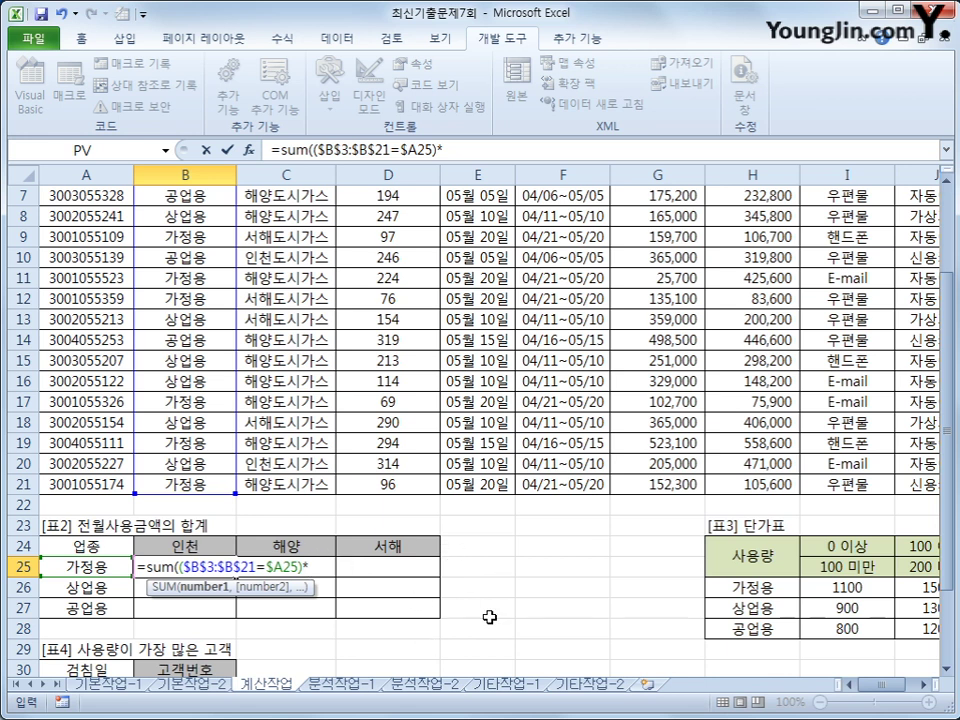
- Add the condition left($C$3:$C$21,2)=B$24 to match the 관할사업소 prefix
type("(")
type("left(")
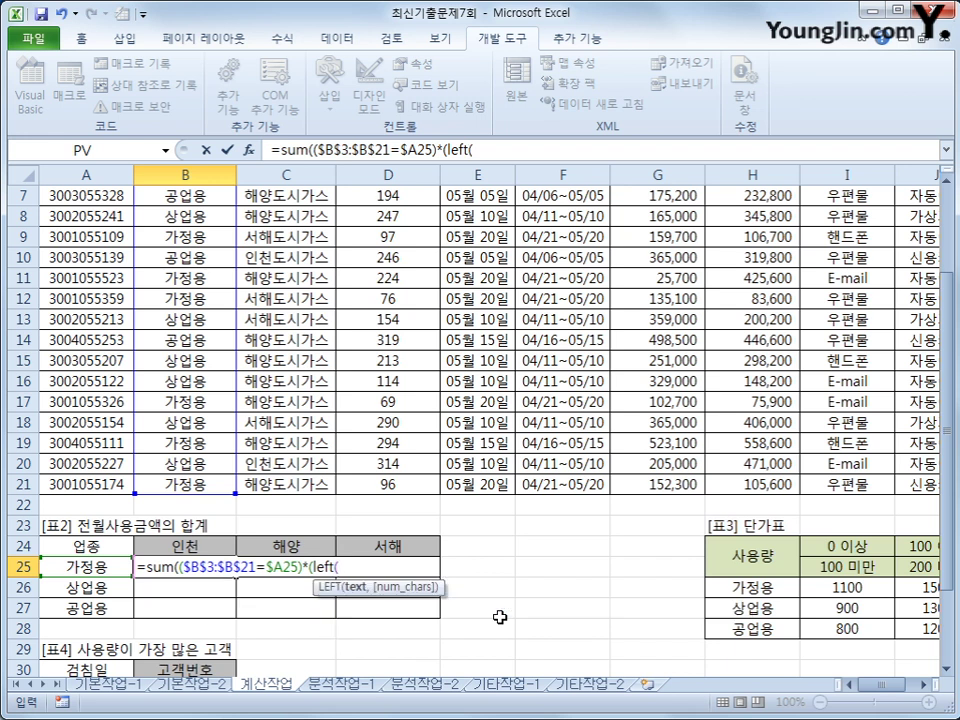
scroll(365, 460, "up", 2)
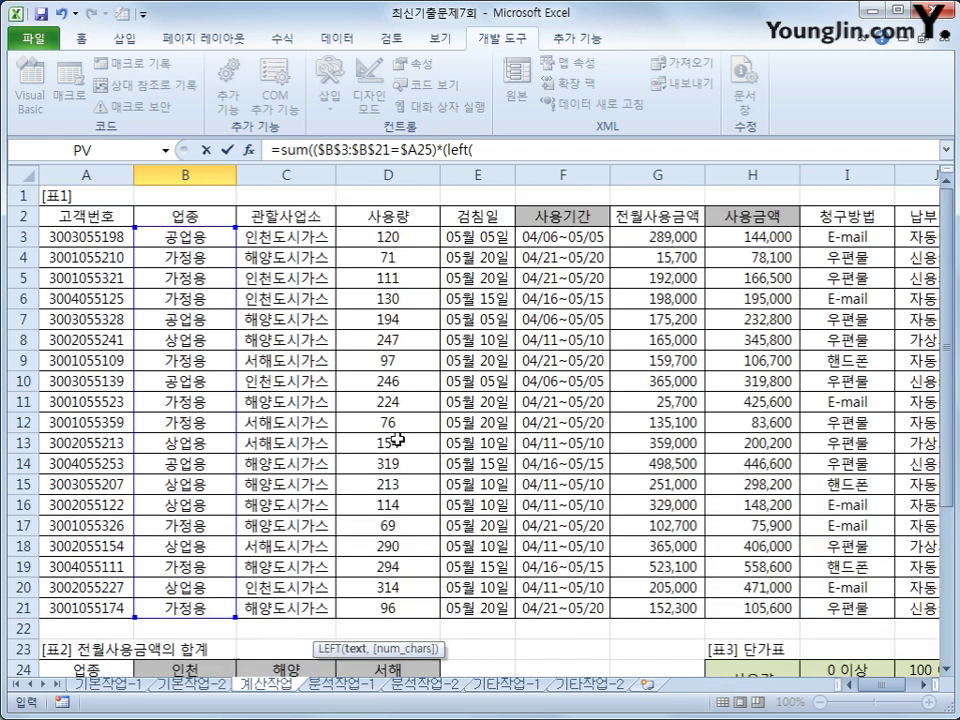
left_click_drag(300, 237, 301, 606)
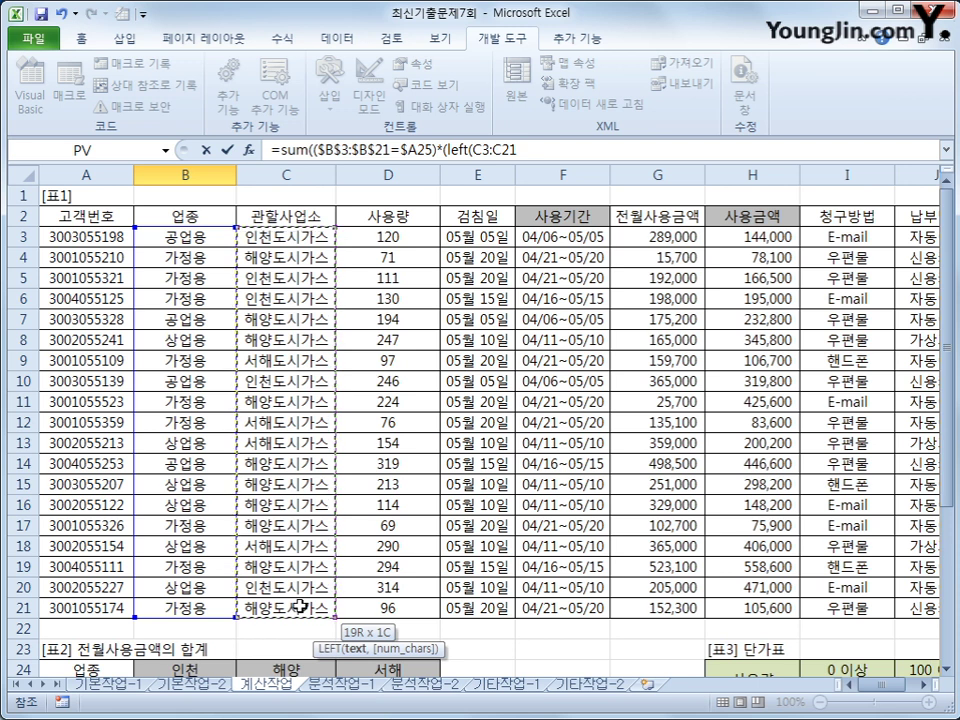
key("F4")
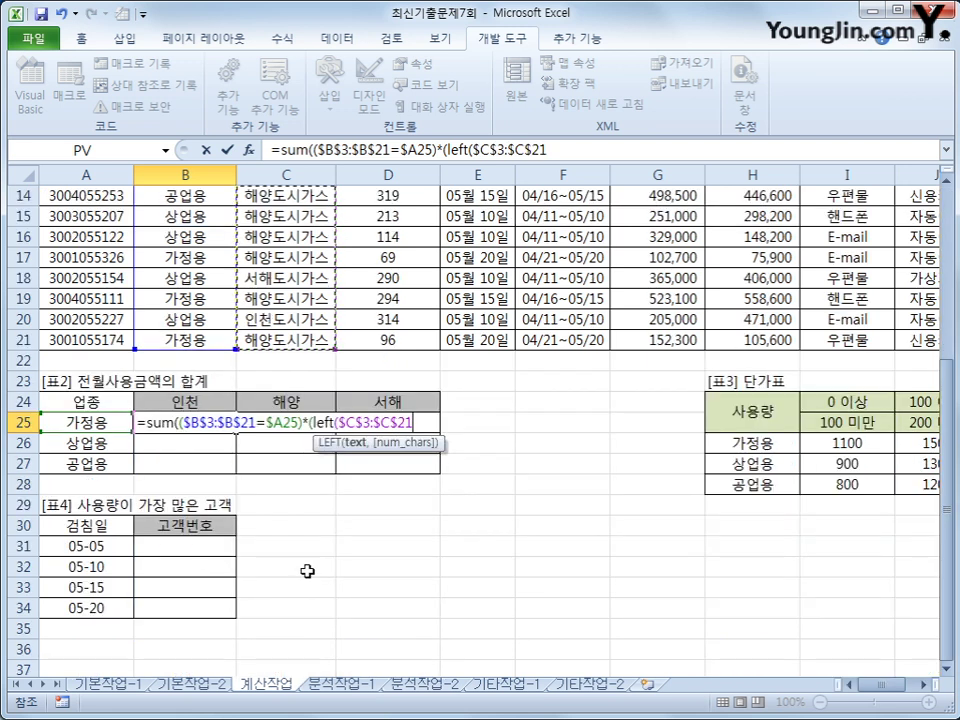
type(",2)")
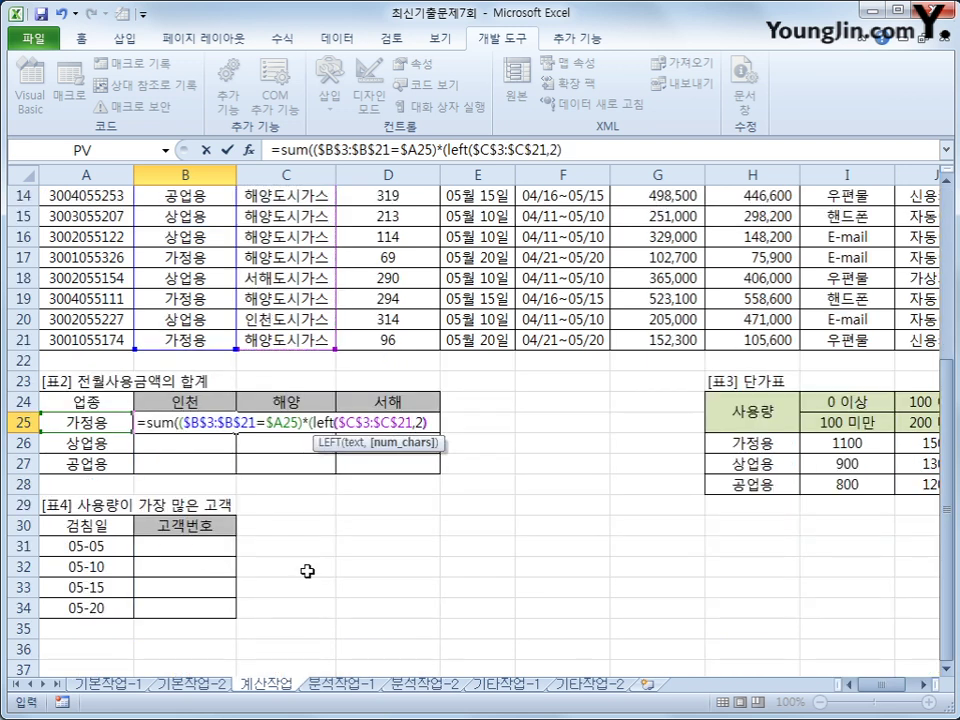
type("=")
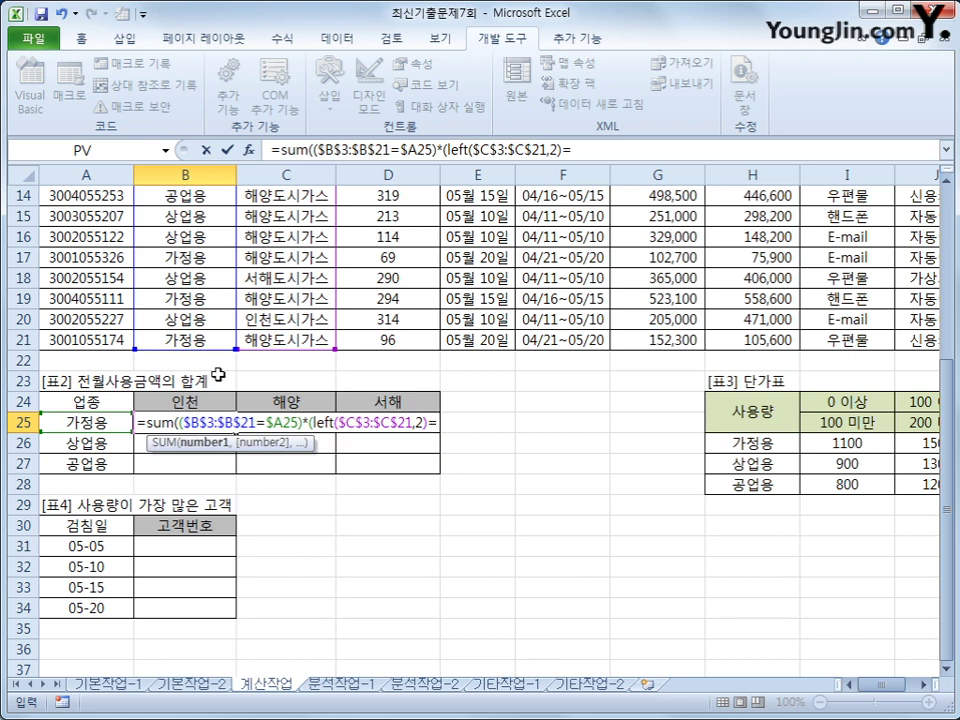
left_click(217, 401)
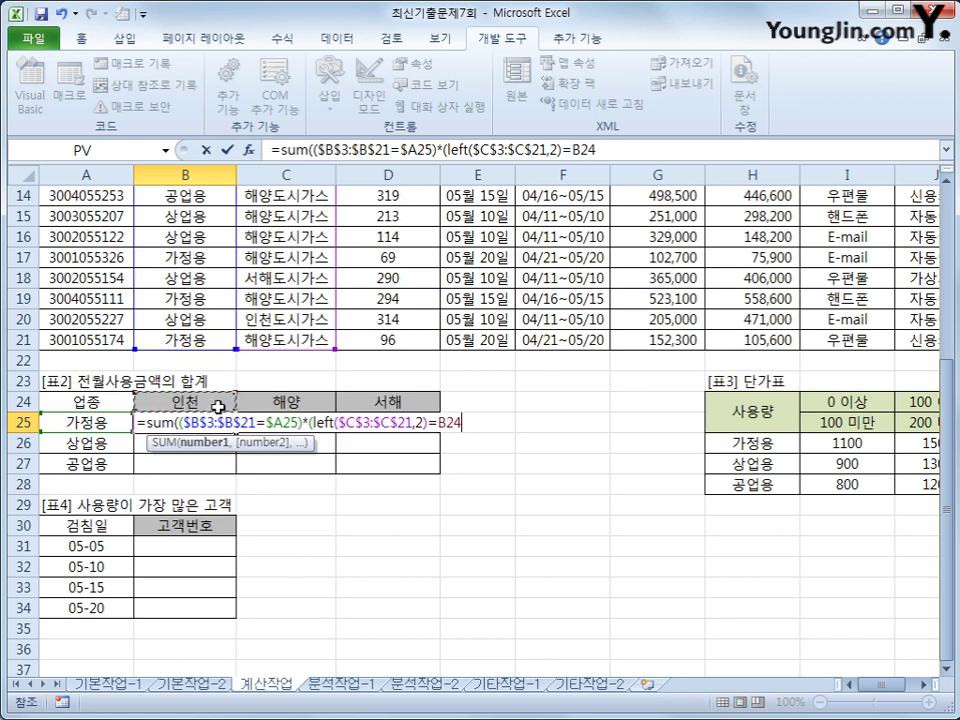
key("F4")
key("F4")
type(")")
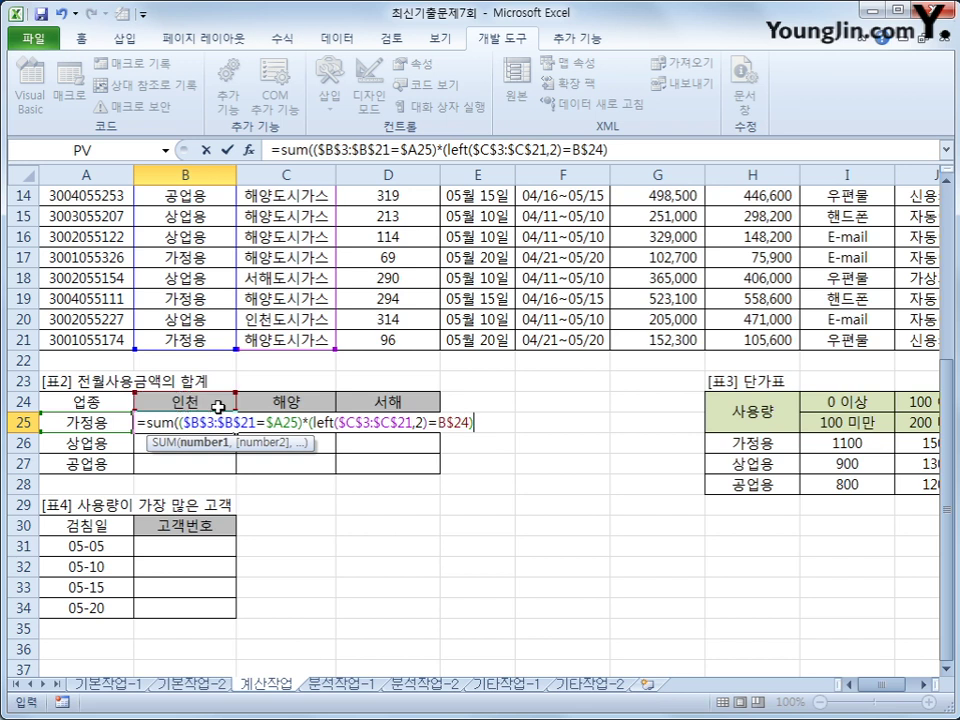
type("*")
- Multiply by the absolute 전월사용금액 range $G$3:$G$21 and close the SUM
scroll(367, 508, "up", 5)
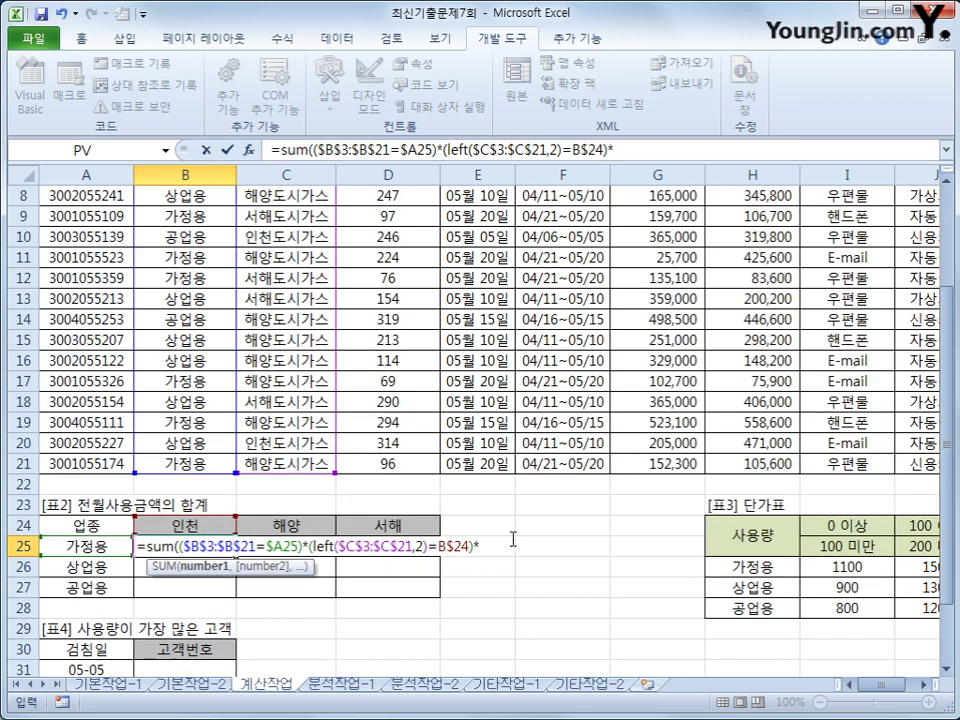
left_click_drag(651, 240, 651, 603)
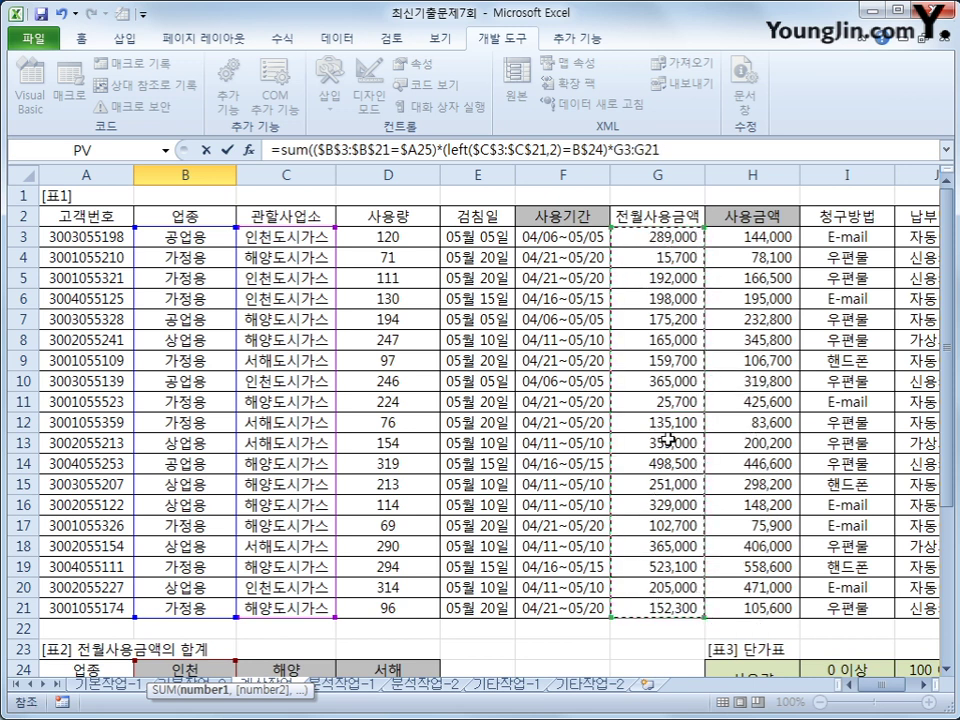
key("F4")
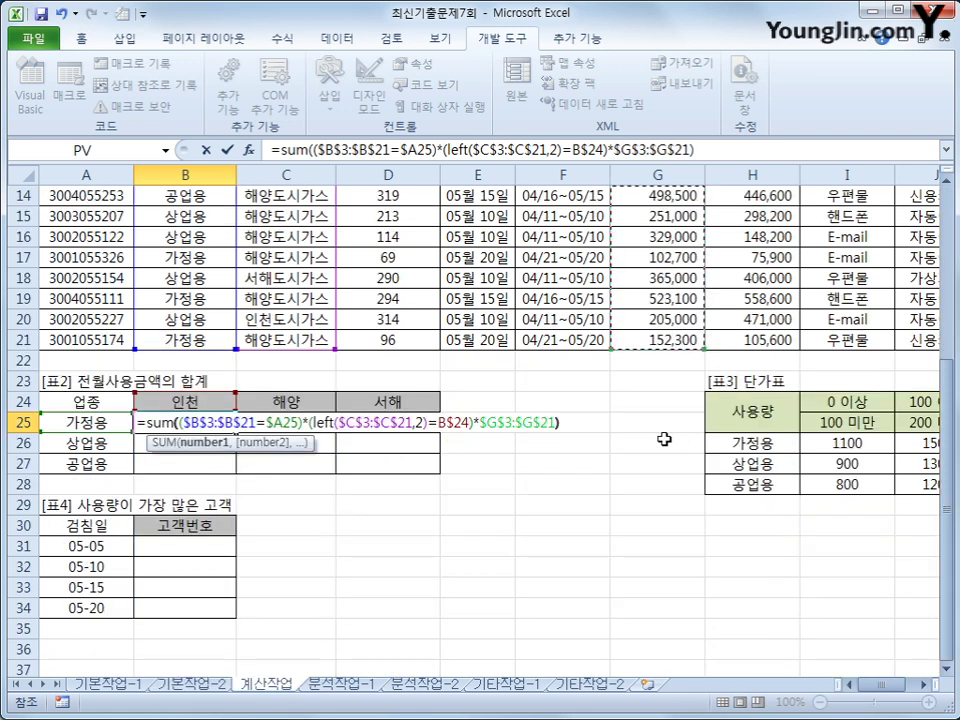
type(")")
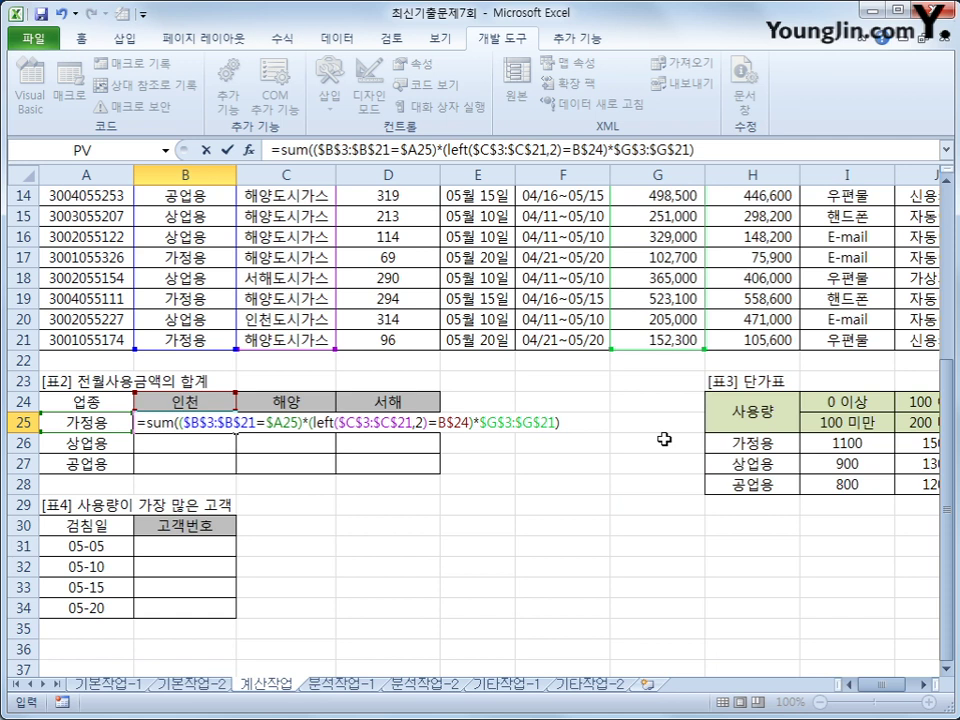
- Enter the SUM as an array formula and fill it across B25:D27
key("ctrl+shift+Return")
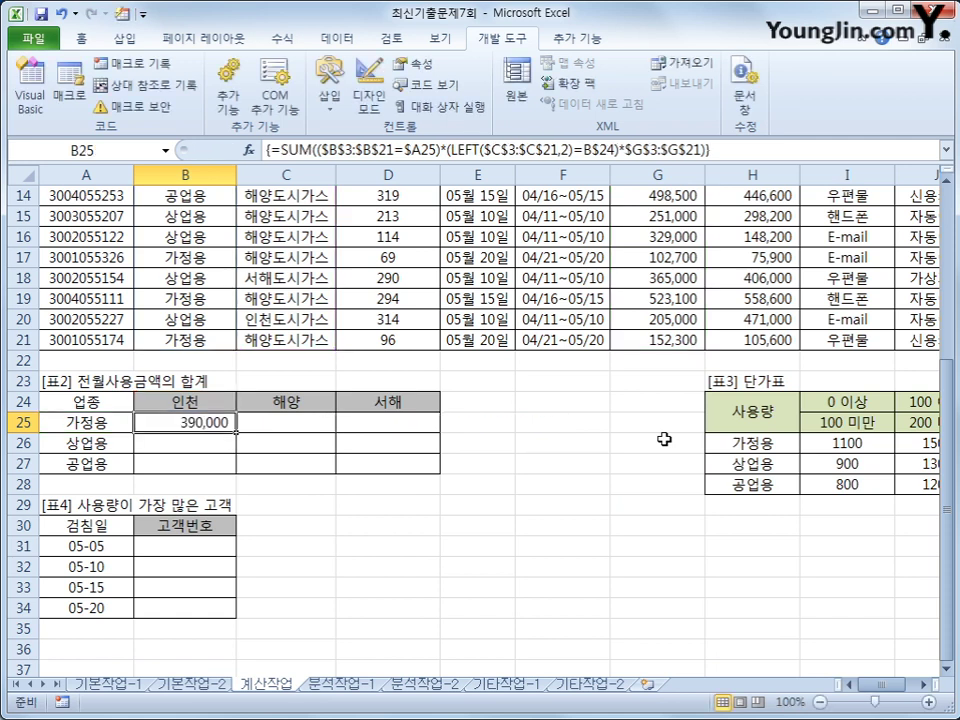
left_click_drag(236, 432, 219, 484)
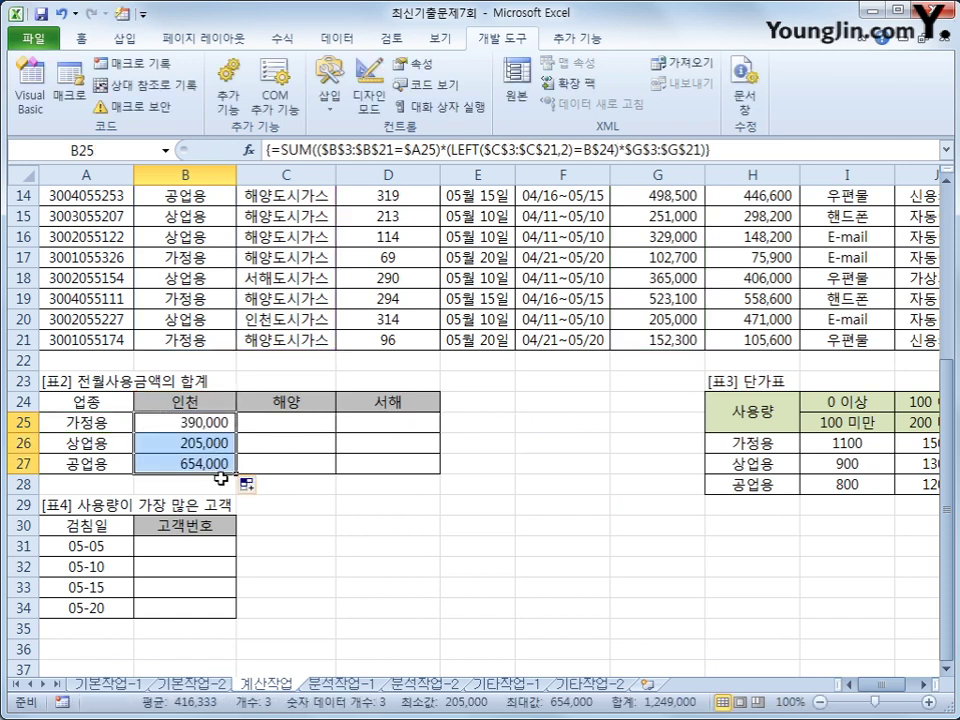
left_click_drag(403, 483, 409, 469)
left_click(412, 470)
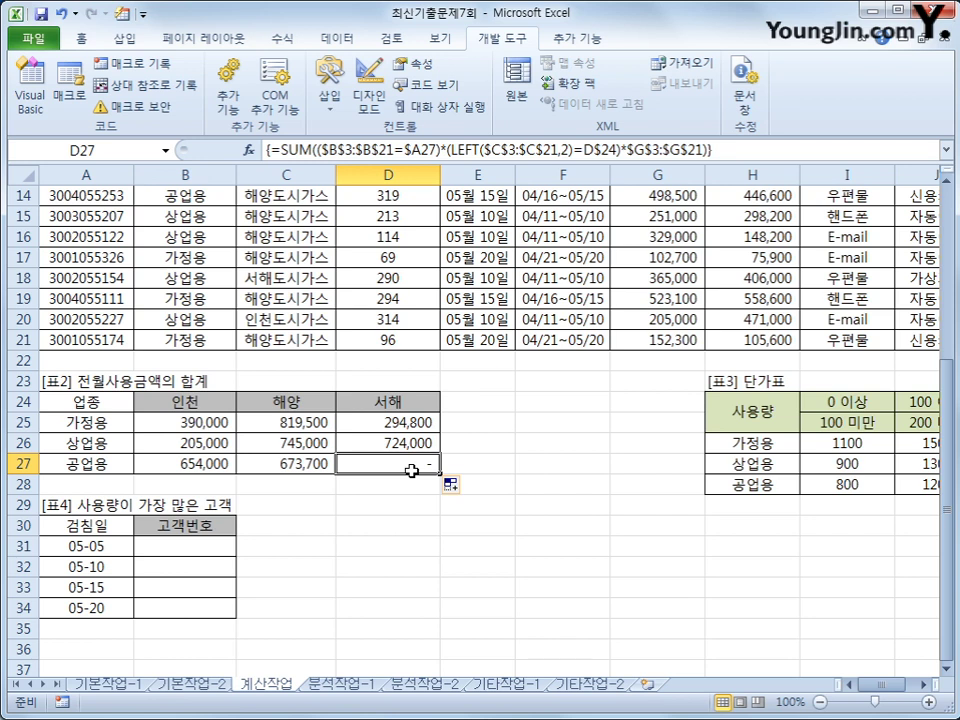
left_click(217, 541)
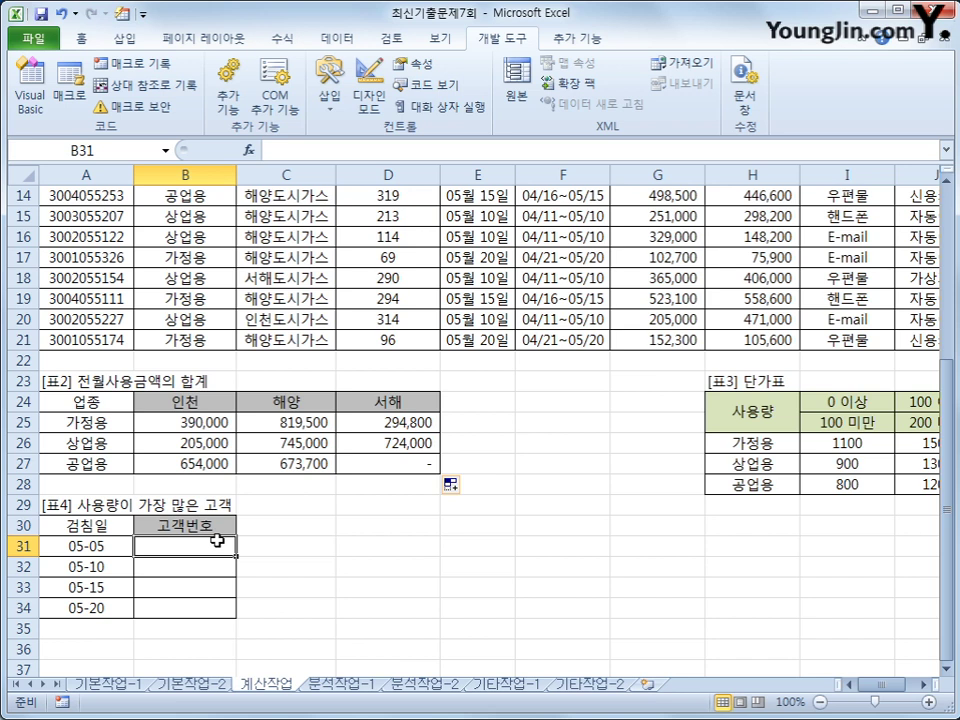
left_click_drag(118, 548, 111, 611)
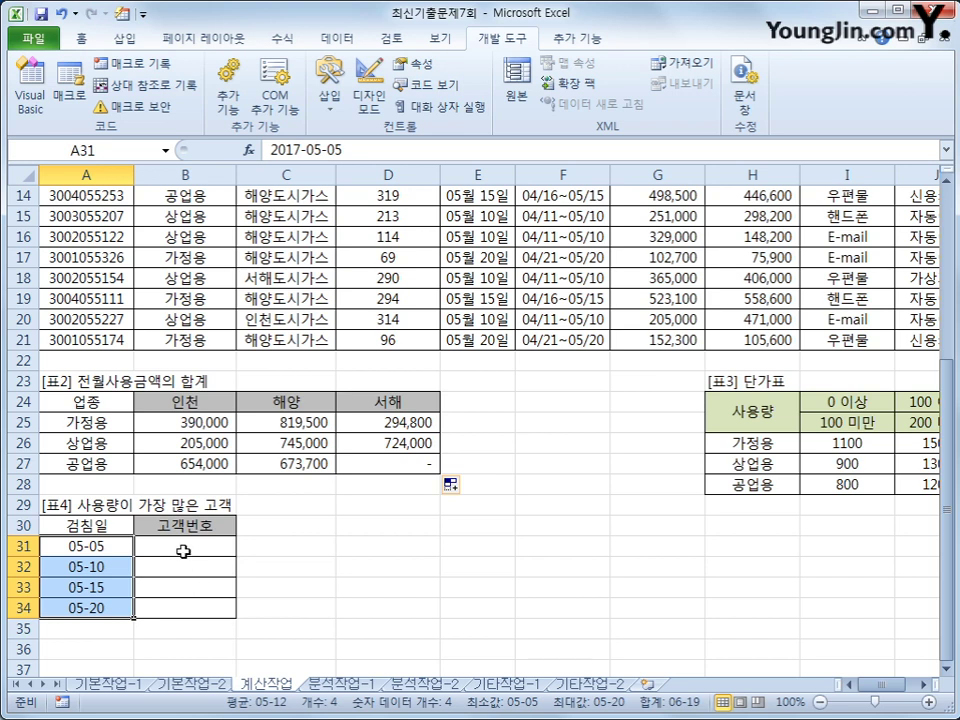
left_click(184, 551)
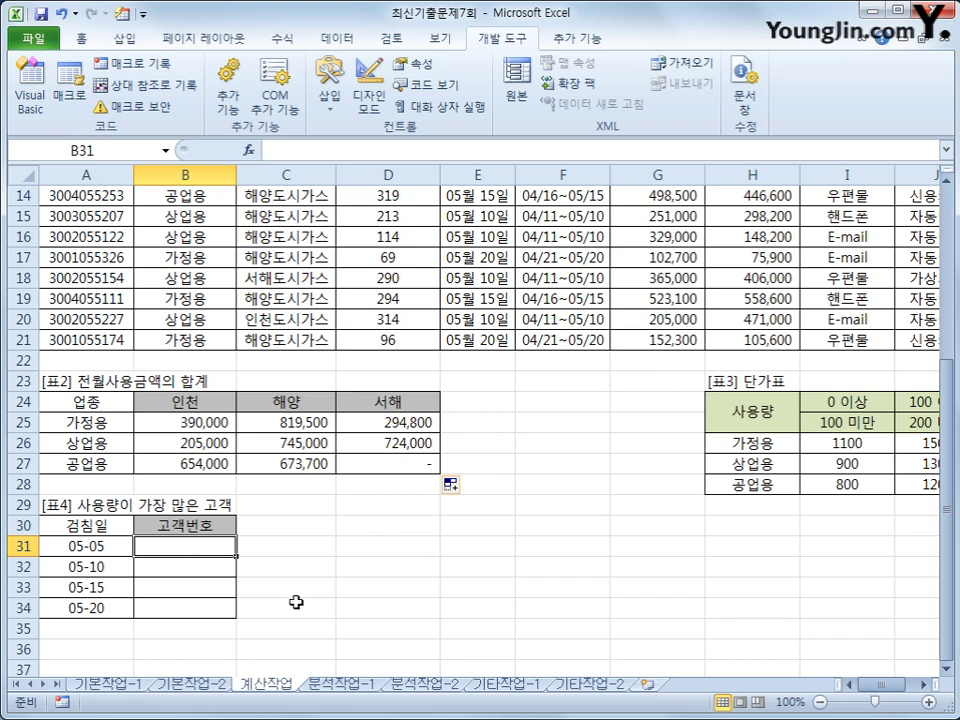
scroll(97, 346, "up", 4)
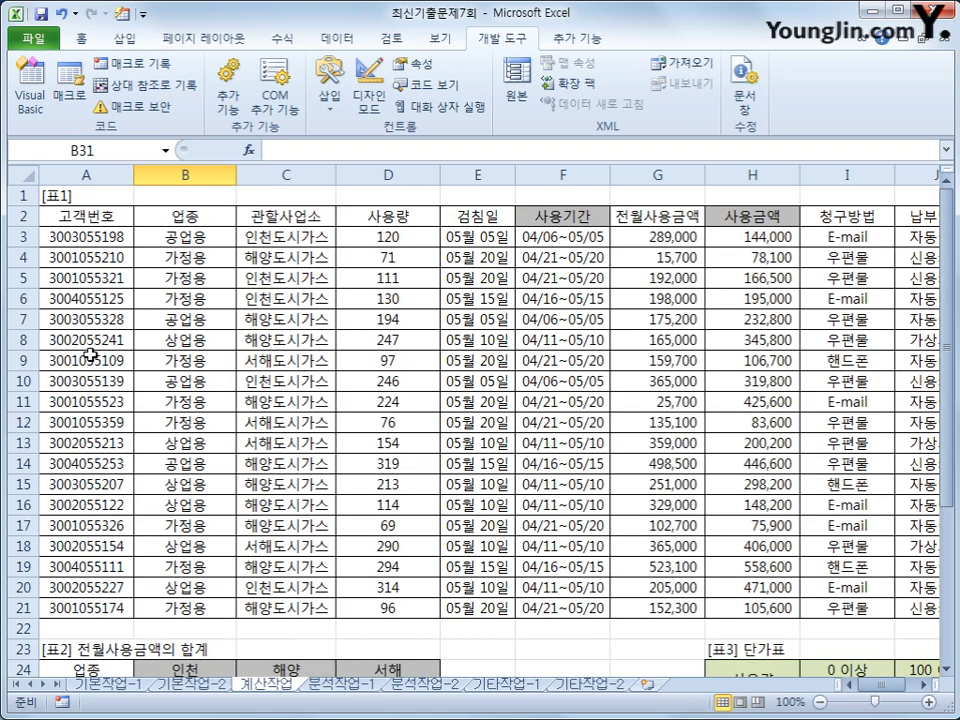
scroll(129, 463, "down", 4)
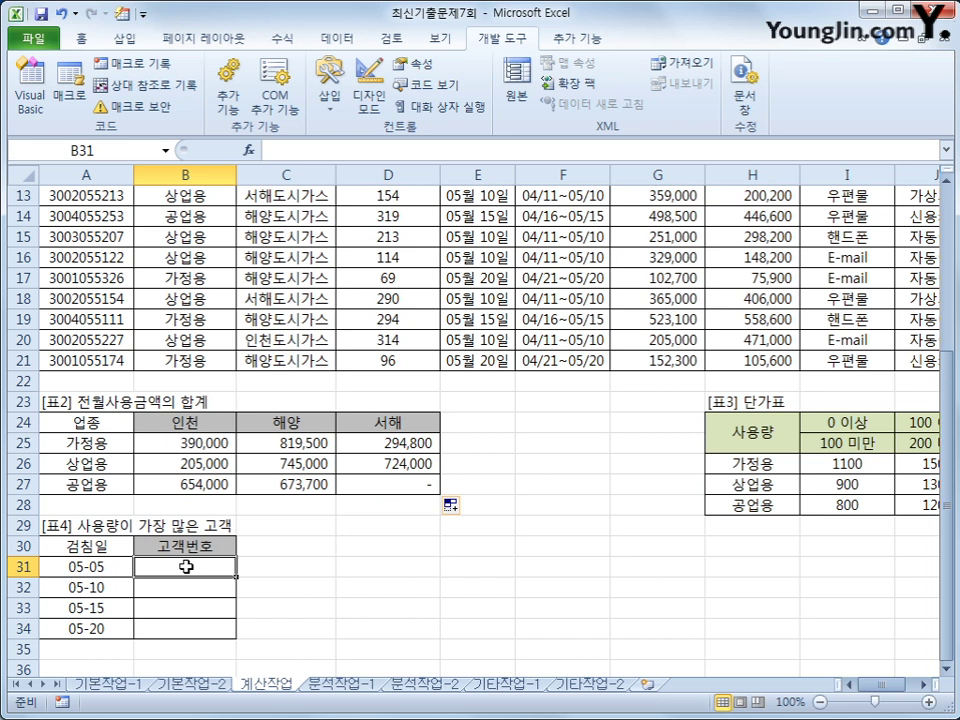
- Start an INDEX formula in B31 returning values from $A$3:$A$21
type("=in")
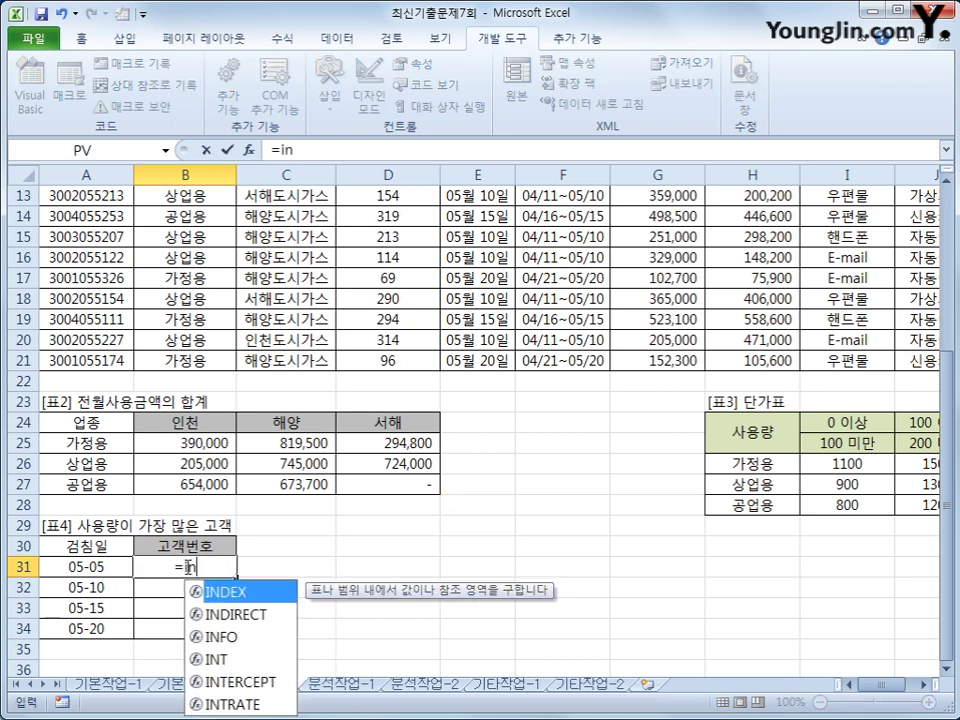
key("Tab")
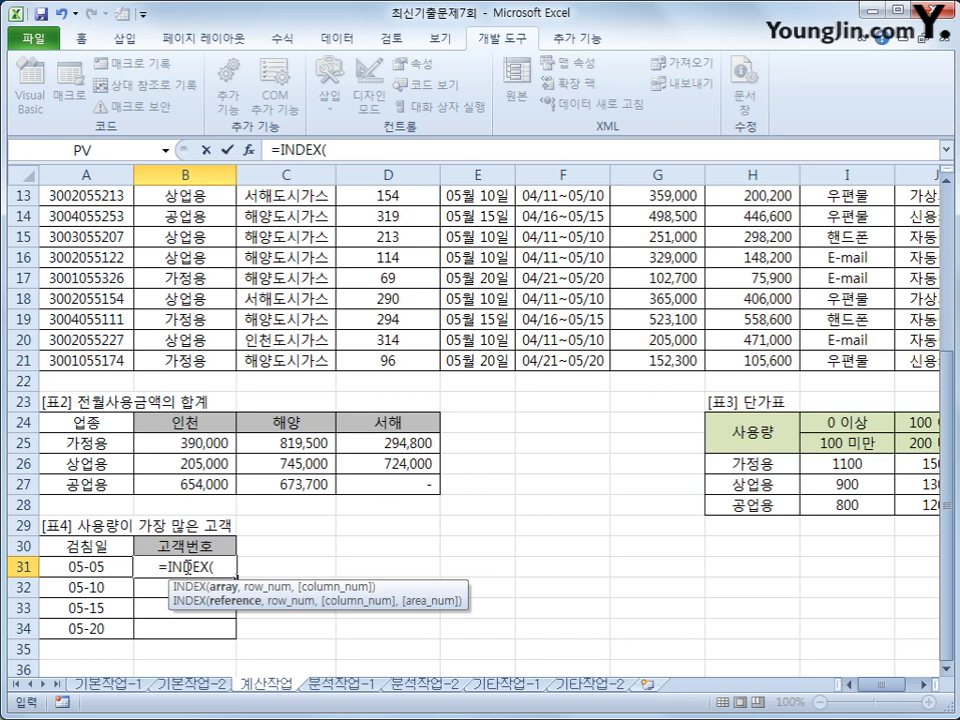
scroll(150, 425, "up", 4)
left_click_drag(84, 237, 80, 608)
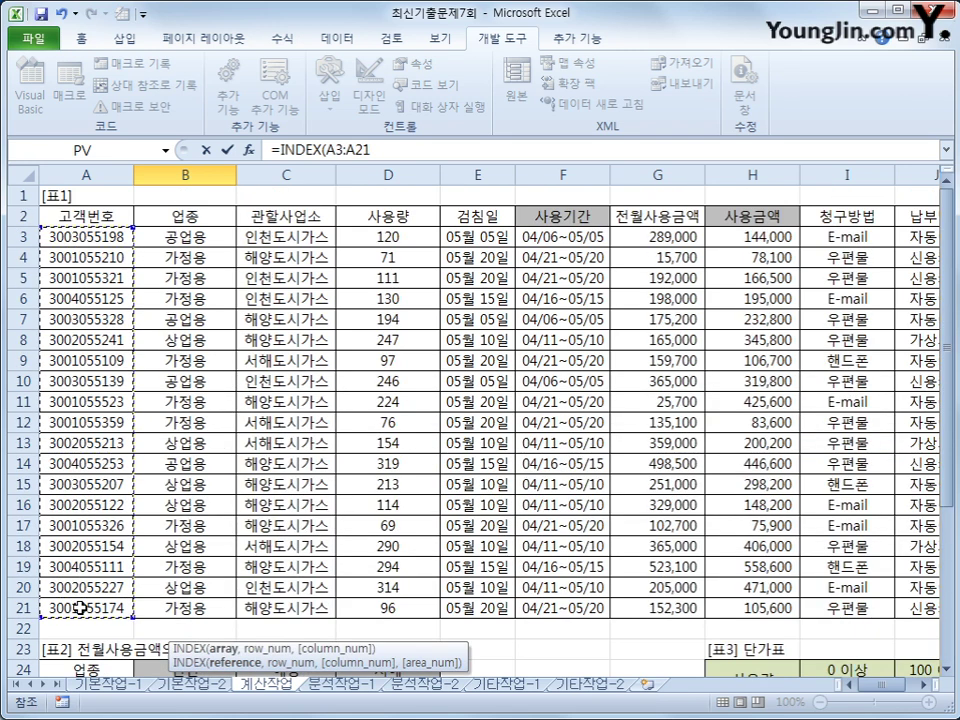
key("F4")
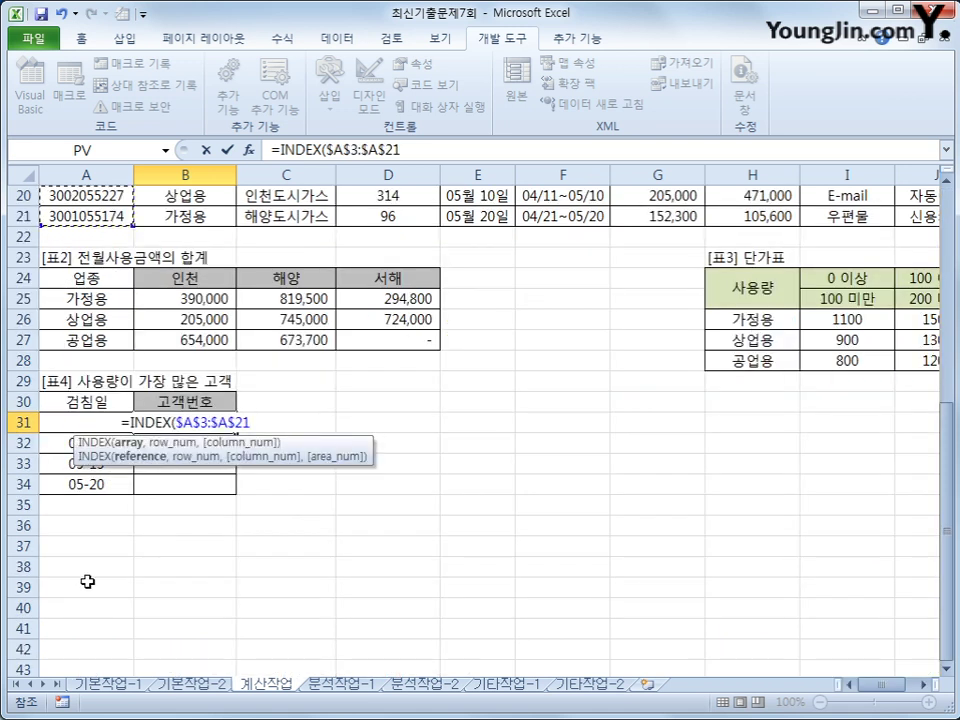
type(",")
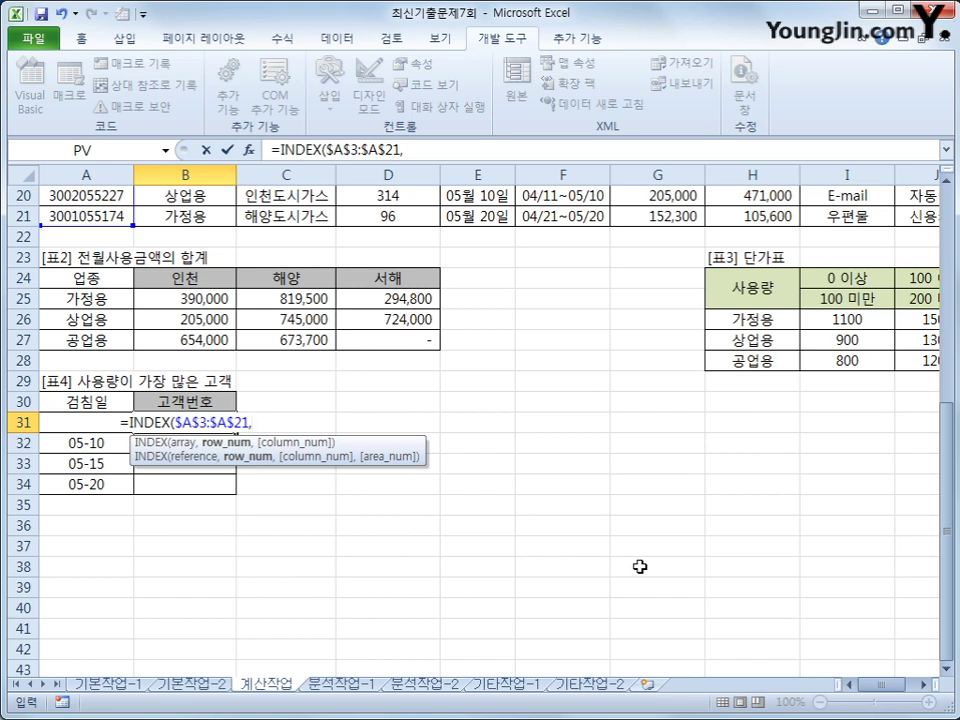
- Nest MATCH(MAX( with a condition on the reading-date range $E$3:$E$21
type("ma")
key("Tab")
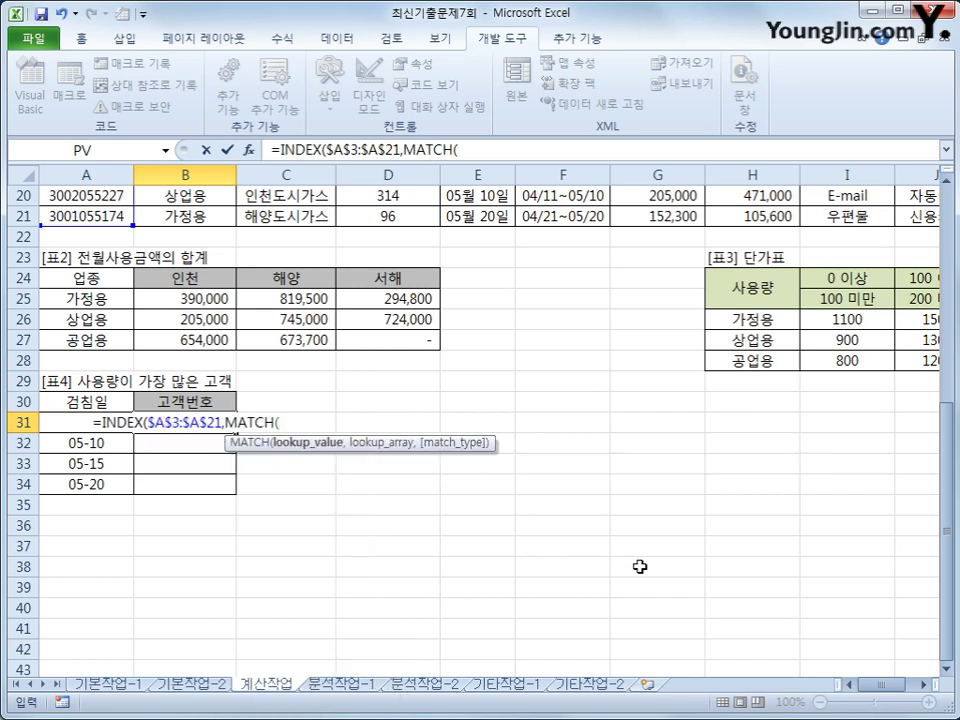
type("max")
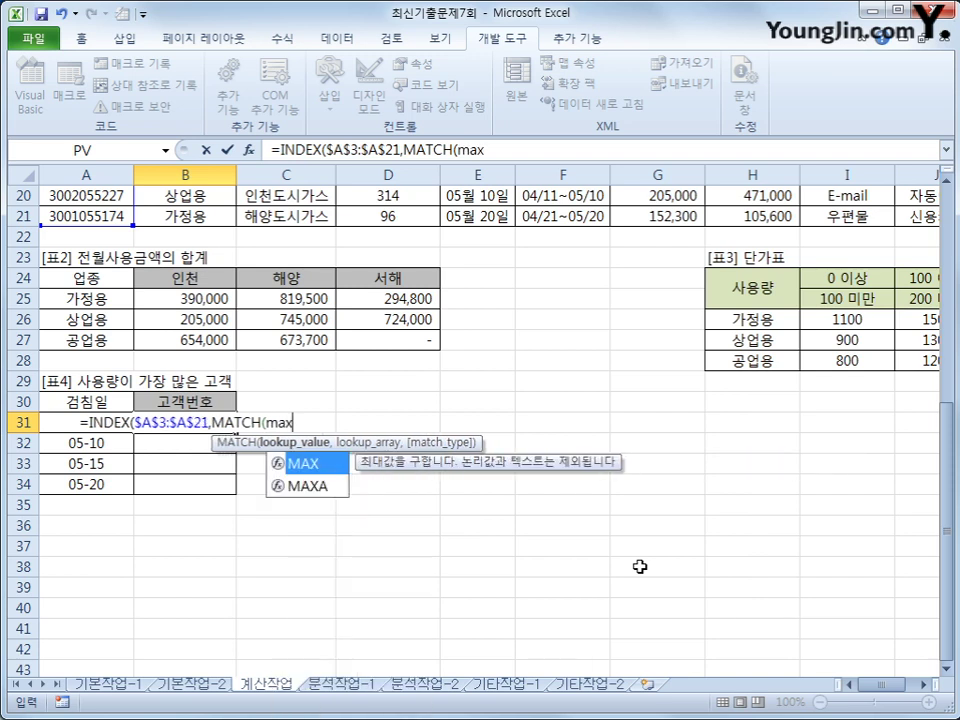
type("(")
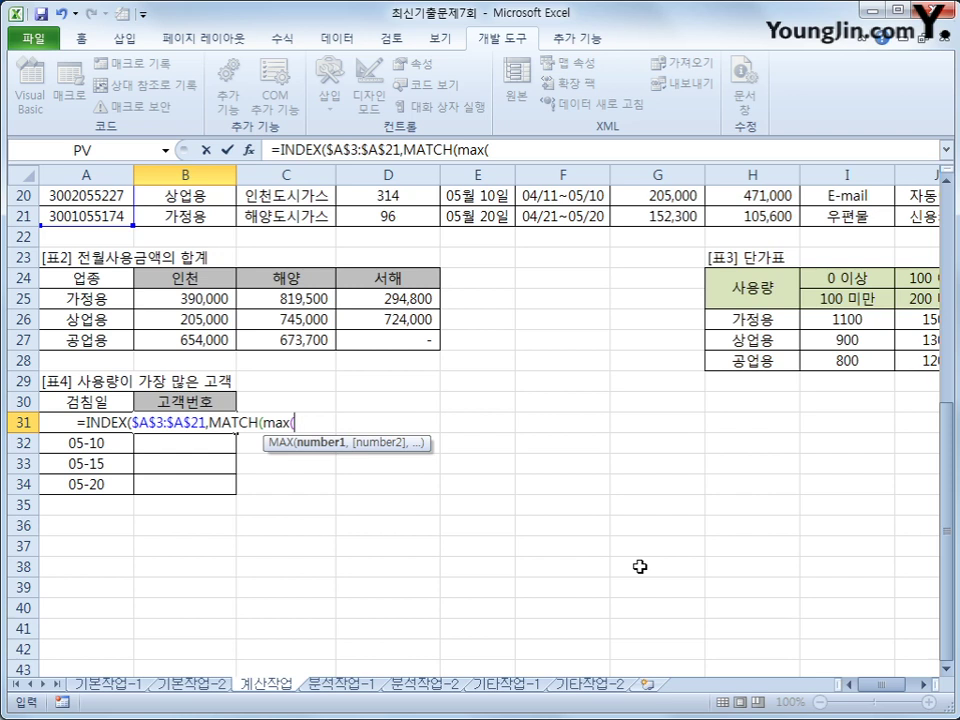
type("(")
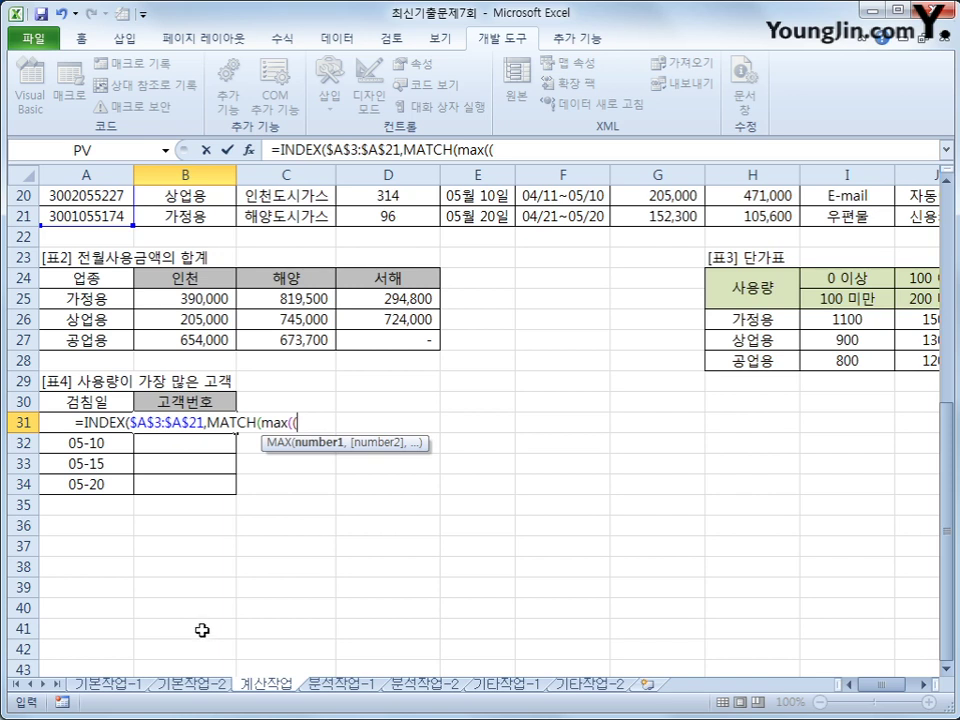
scroll(202, 630, "up", 7)
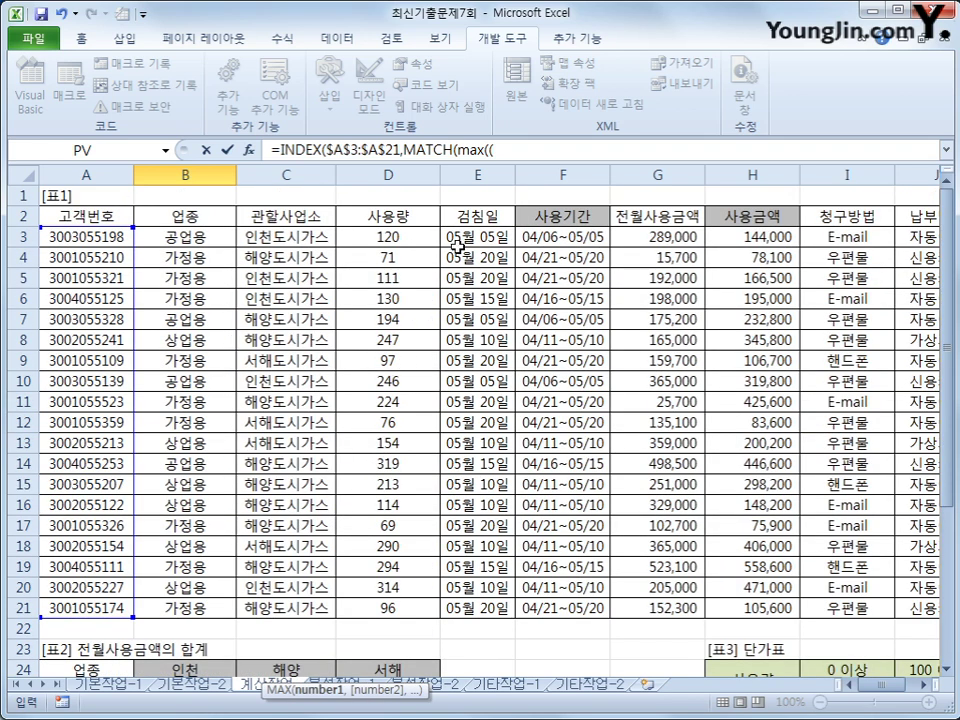
left_click_drag(480, 236, 481, 612)
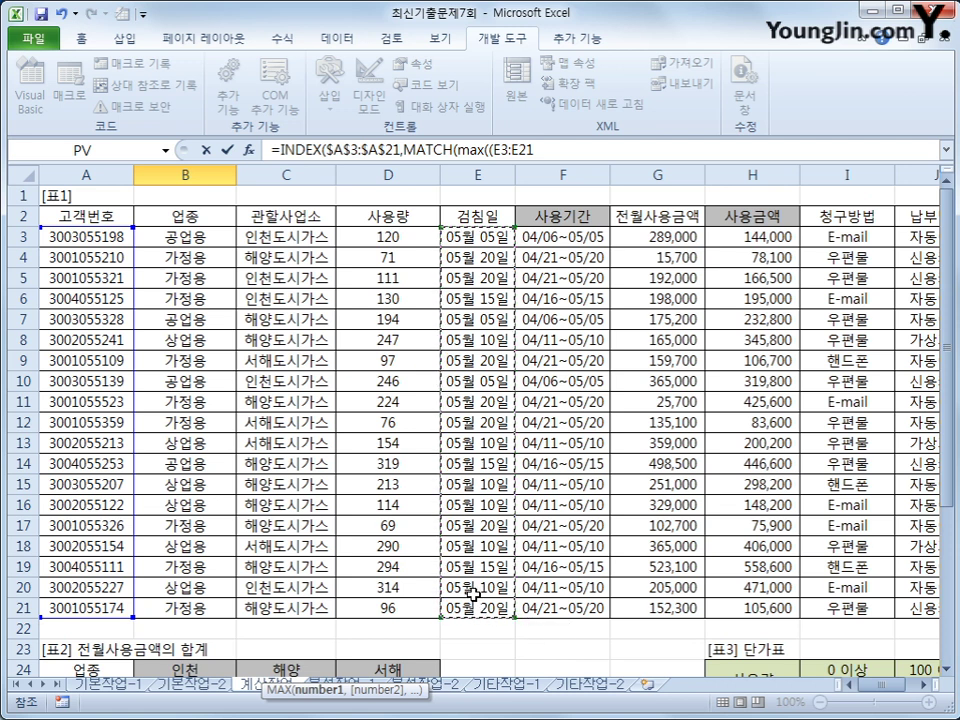
key("F4")
scroll(474, 600, "down", 6)
- Compare the dates to A31 and multiply by the usage range $D$3:$D$21
type("=")
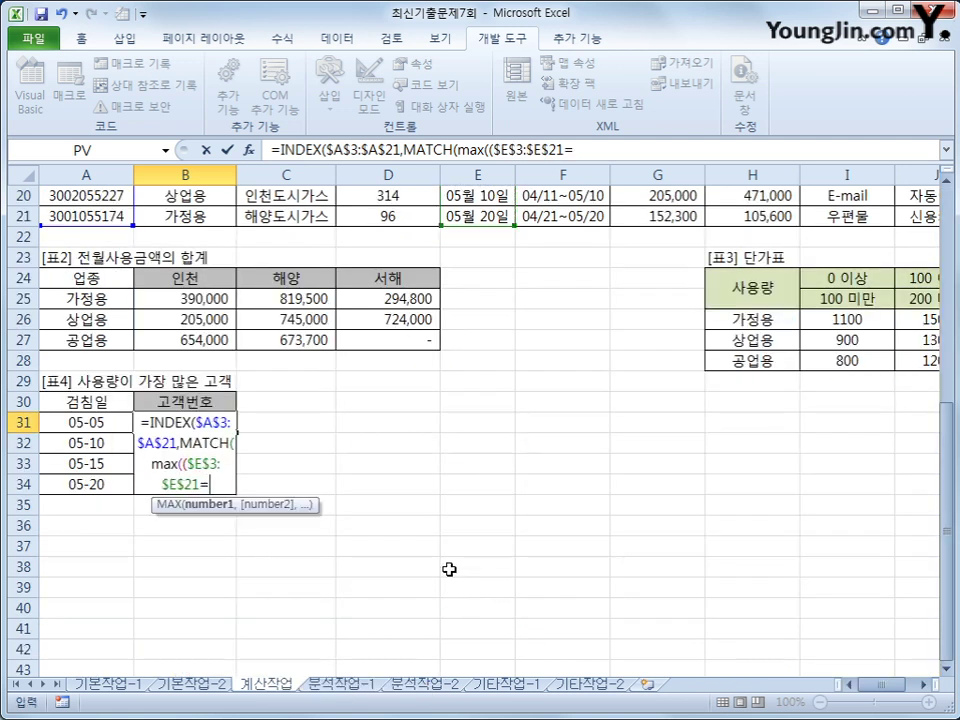
key("Left")
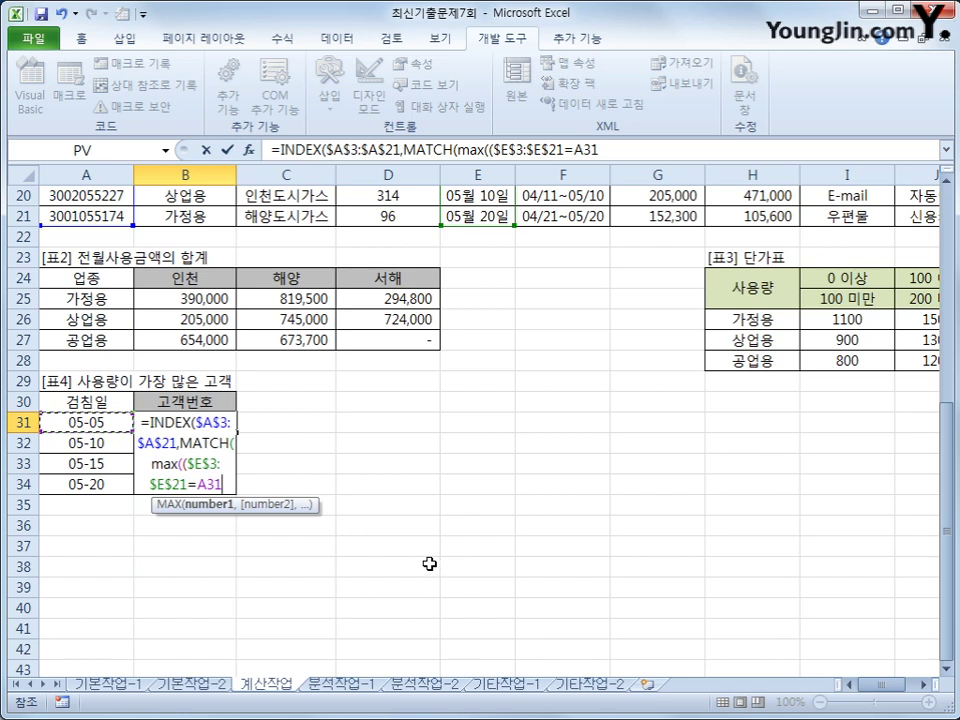
type(")*")
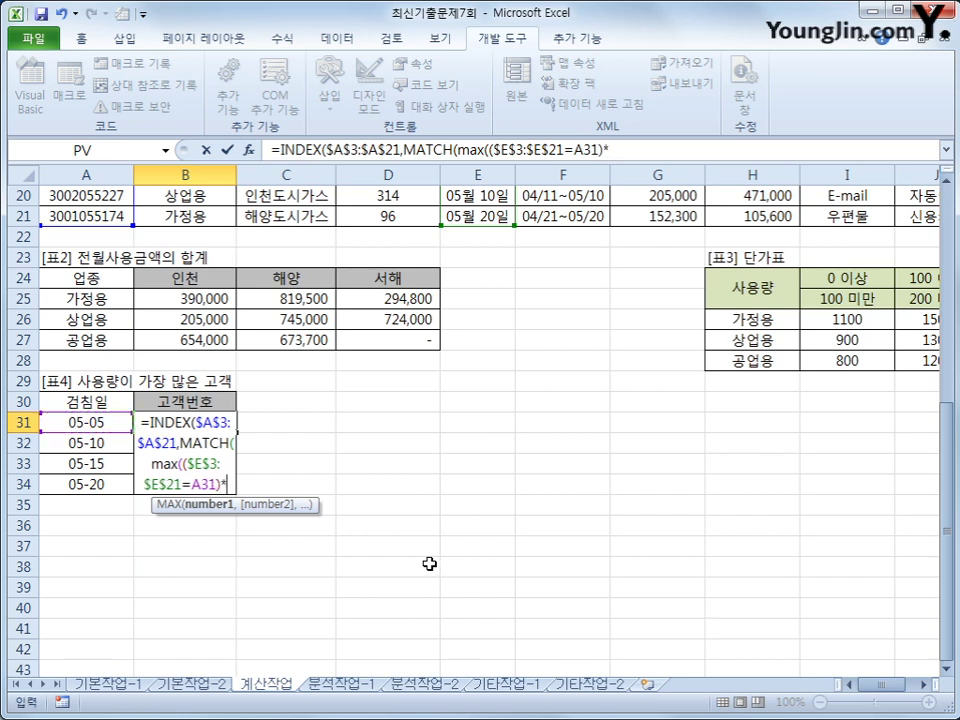
scroll(429, 564, "up", 6)
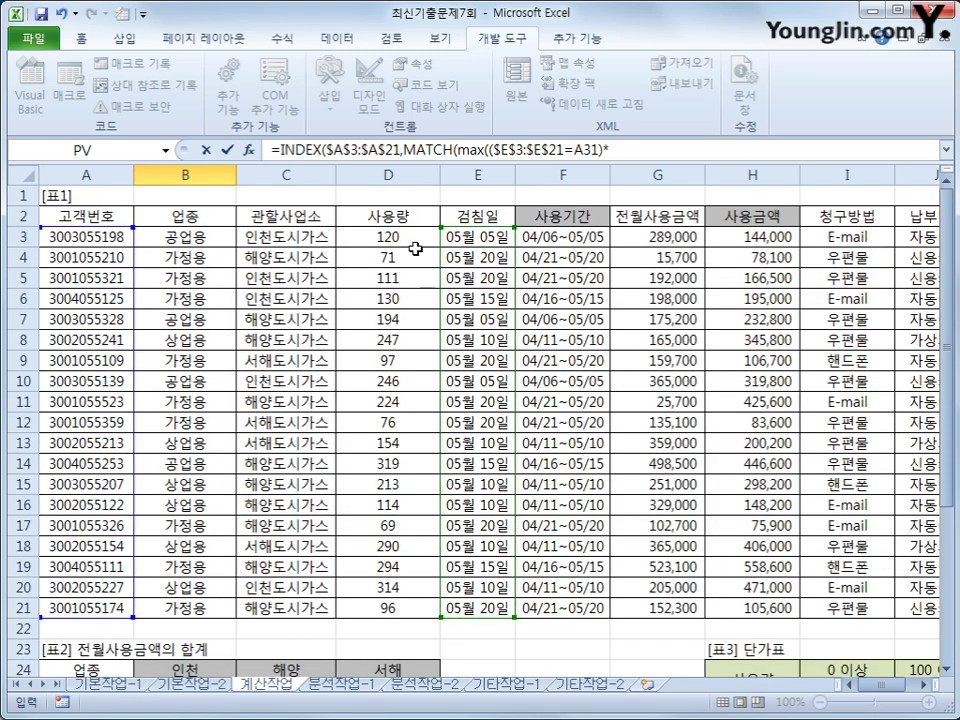
left_click_drag(388, 237, 384, 606)
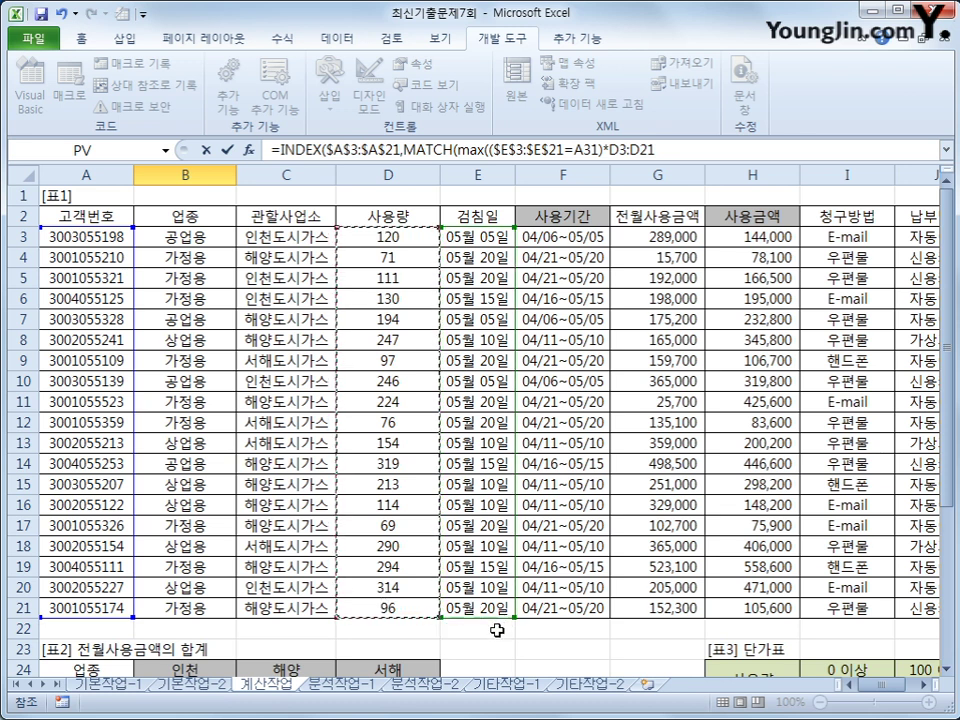
scroll(488, 645, "down", 6)
key("F4")
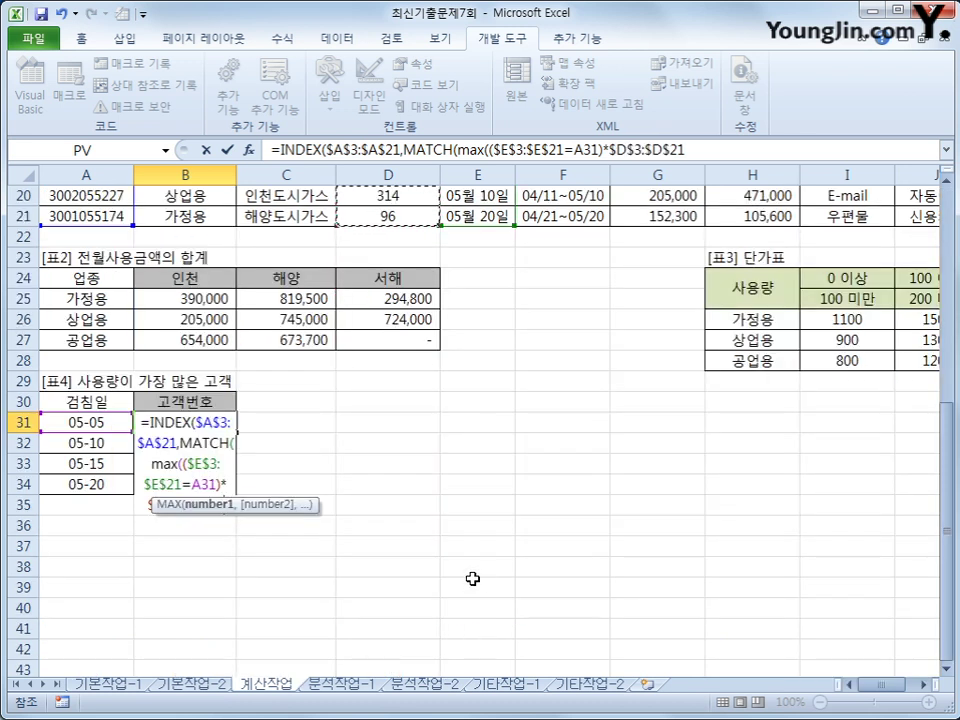
- Reuse the conditional usage expression as MATCH's lookup array with 0, and commit as an array formula
left_click(706, 149)
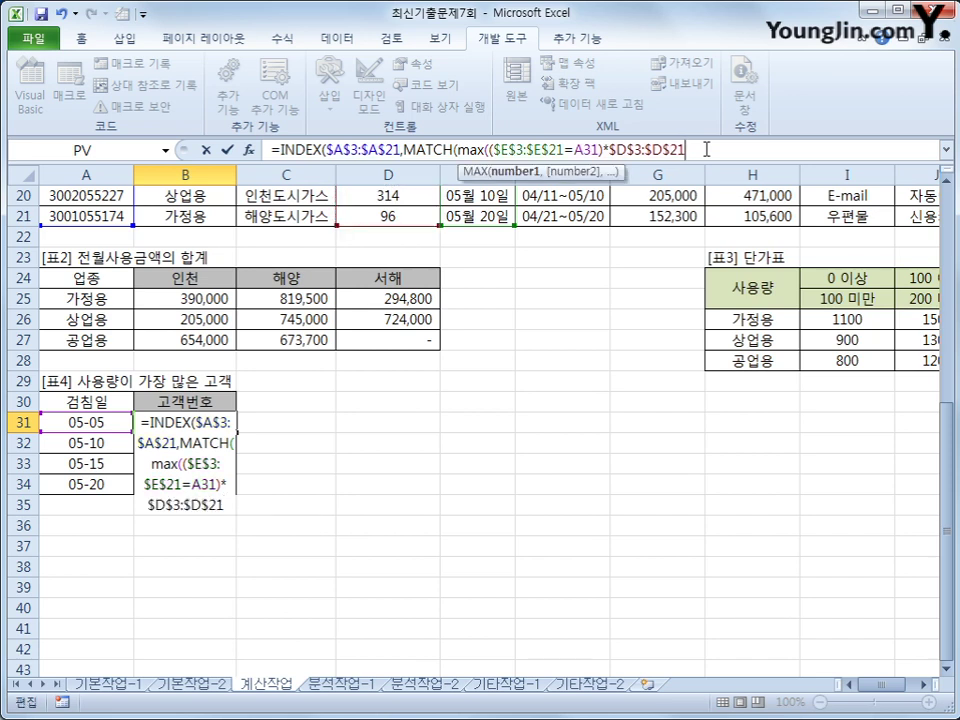
type("),")
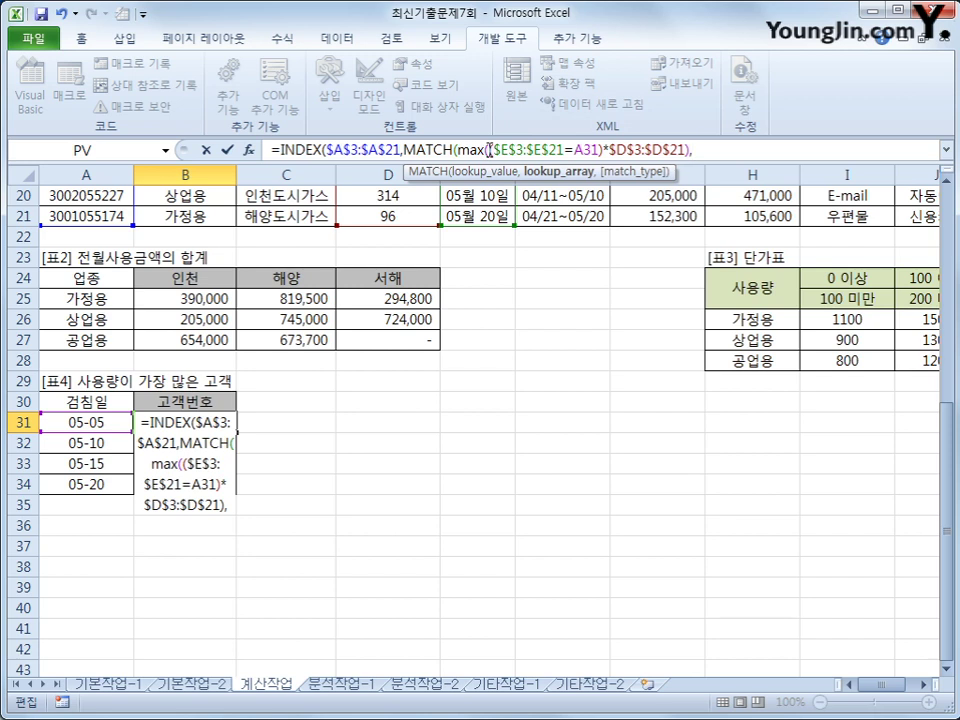
left_click_drag(489, 150, 686, 150)
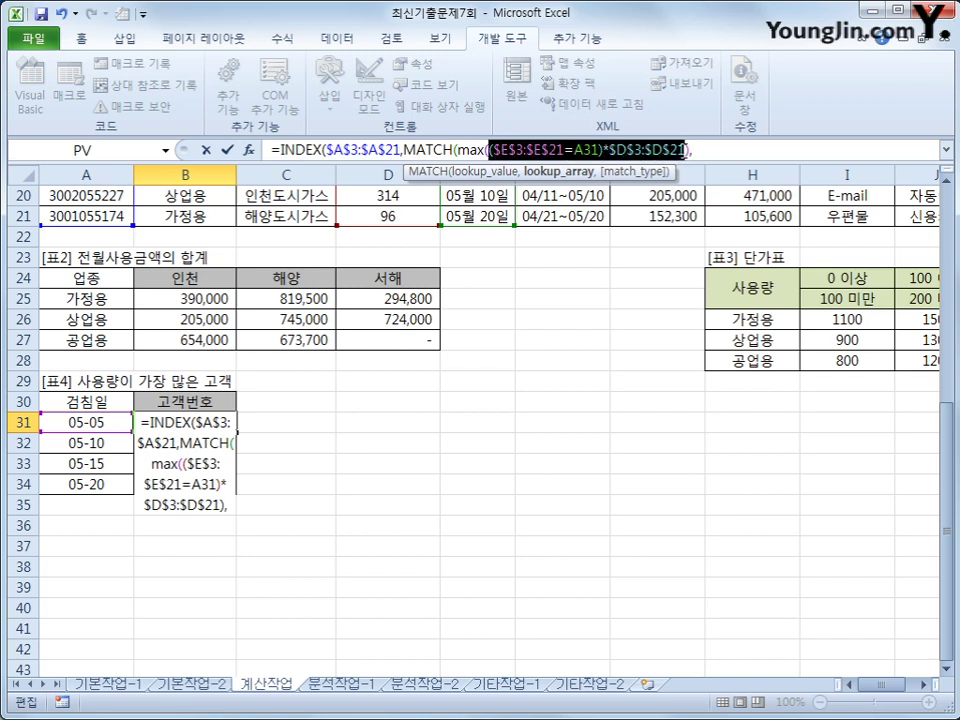
key("ctrl+c")
left_click(707, 150)
key("ctrl+v")
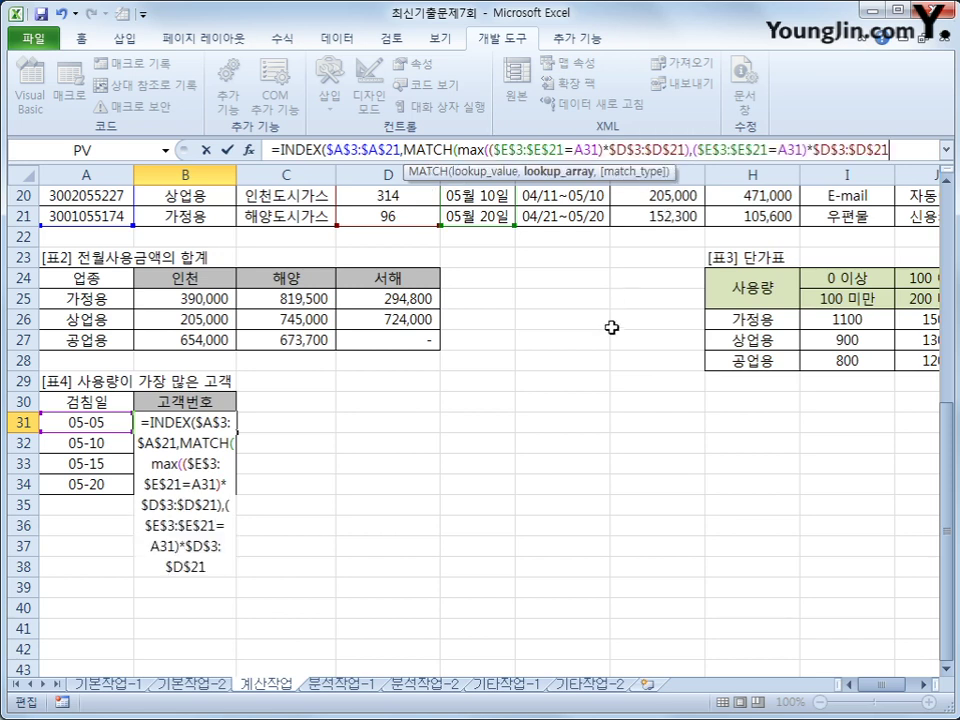
type(",")
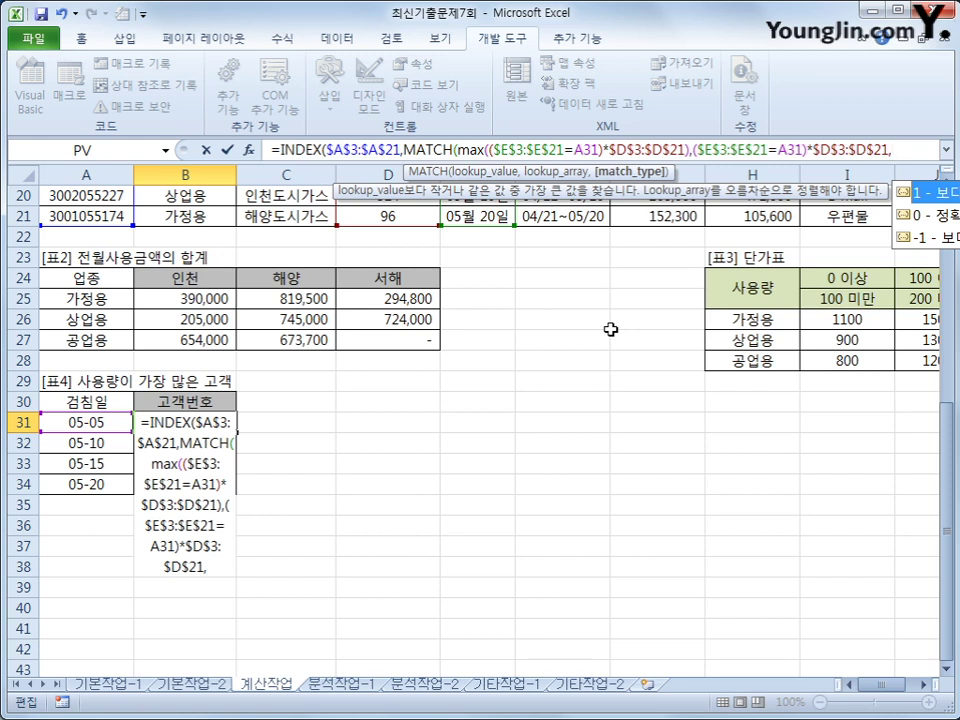
type("0")
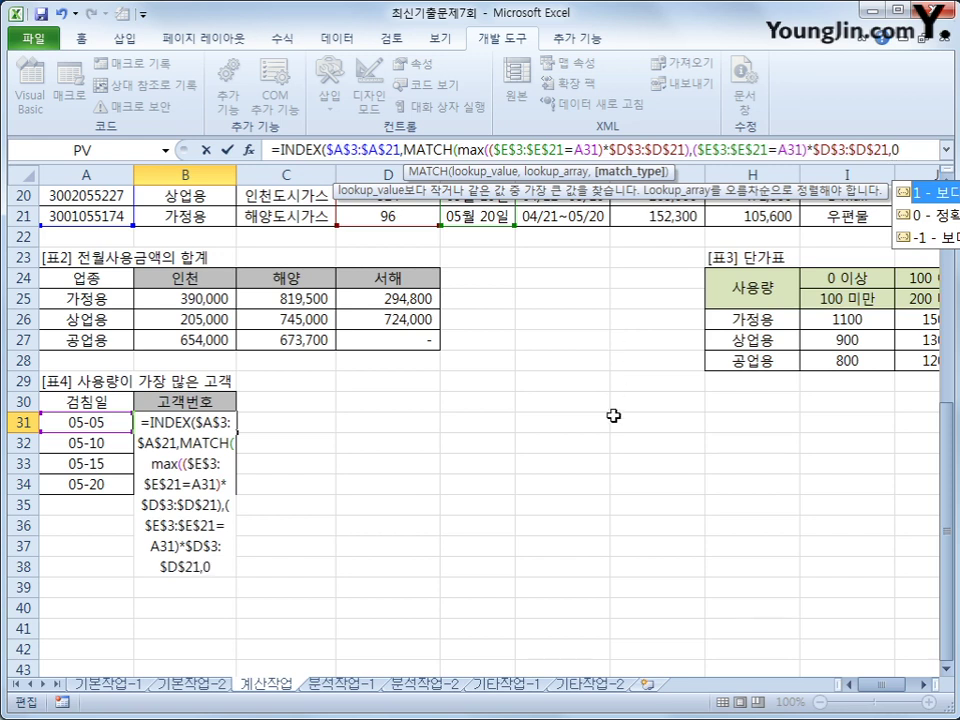
type(")")
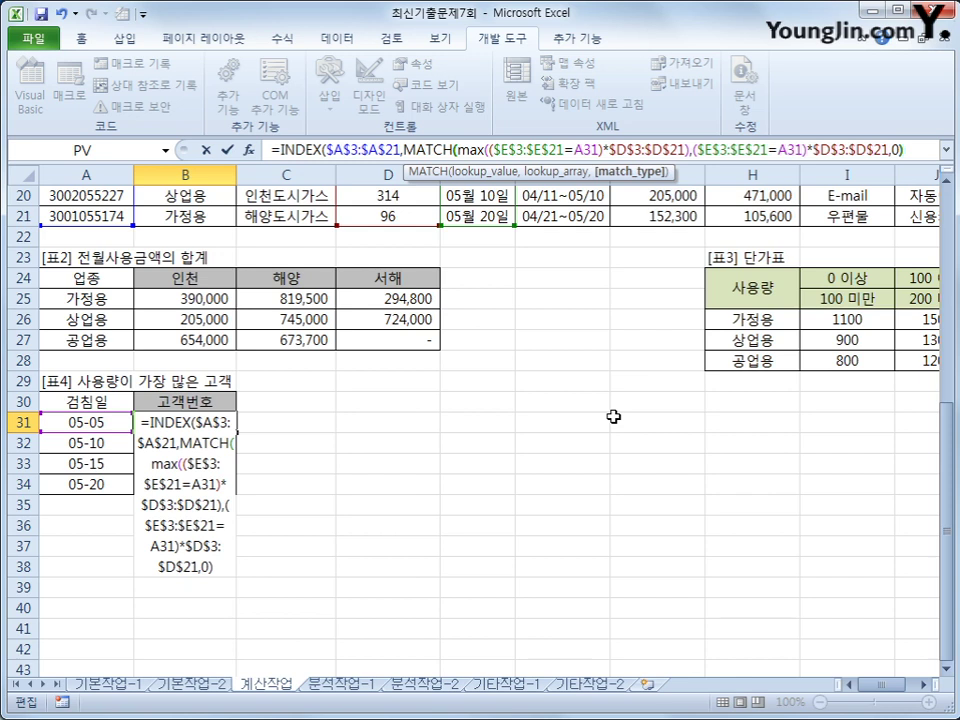
type(")")
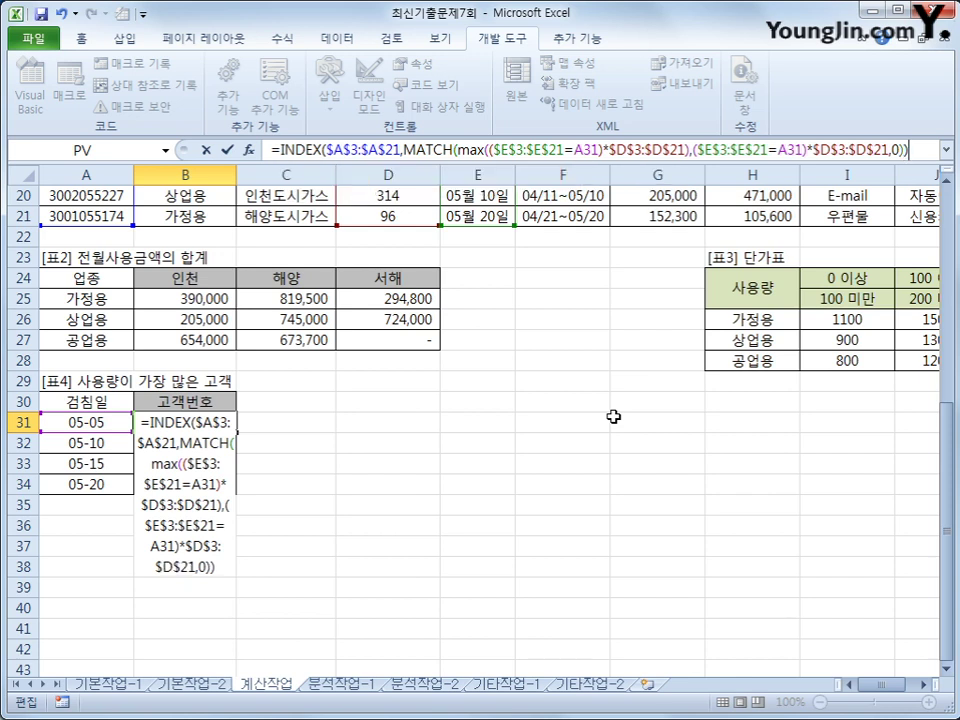
key("ctrl+shift+Return")
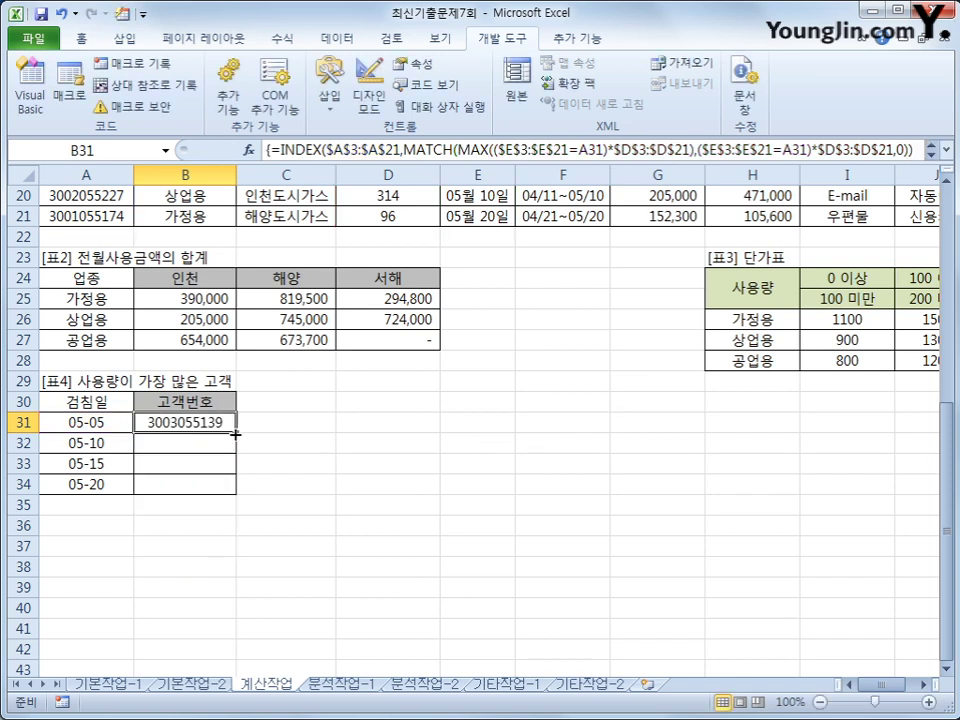
- Fill B31's array formula down to B34 for dates 05-10 through 05-20
left_click_drag(237, 432, 229, 490)
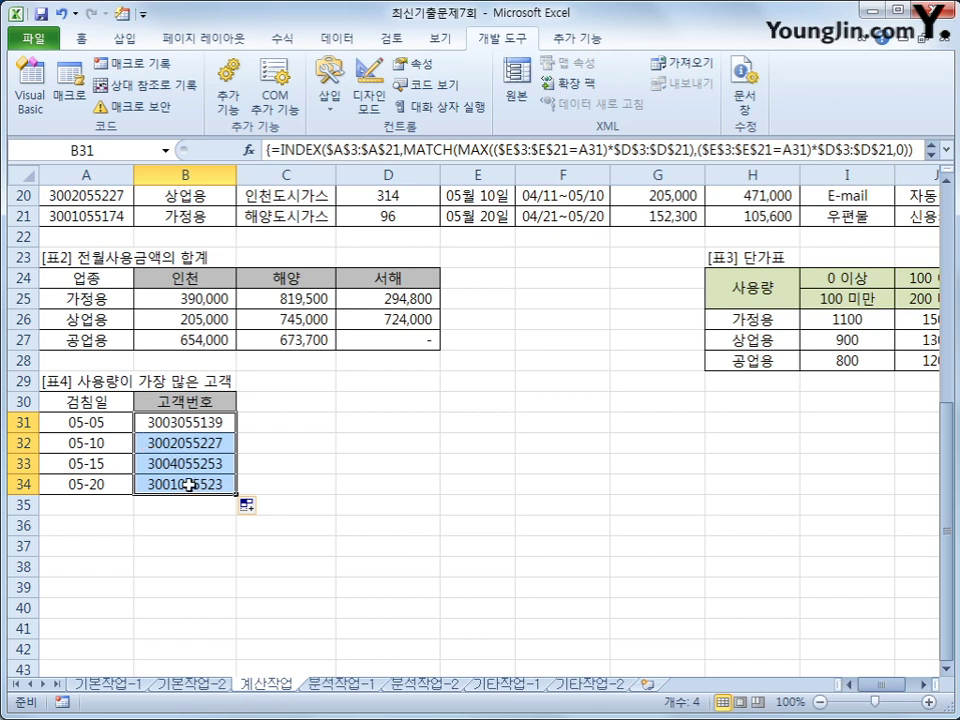
left_click(191, 484)
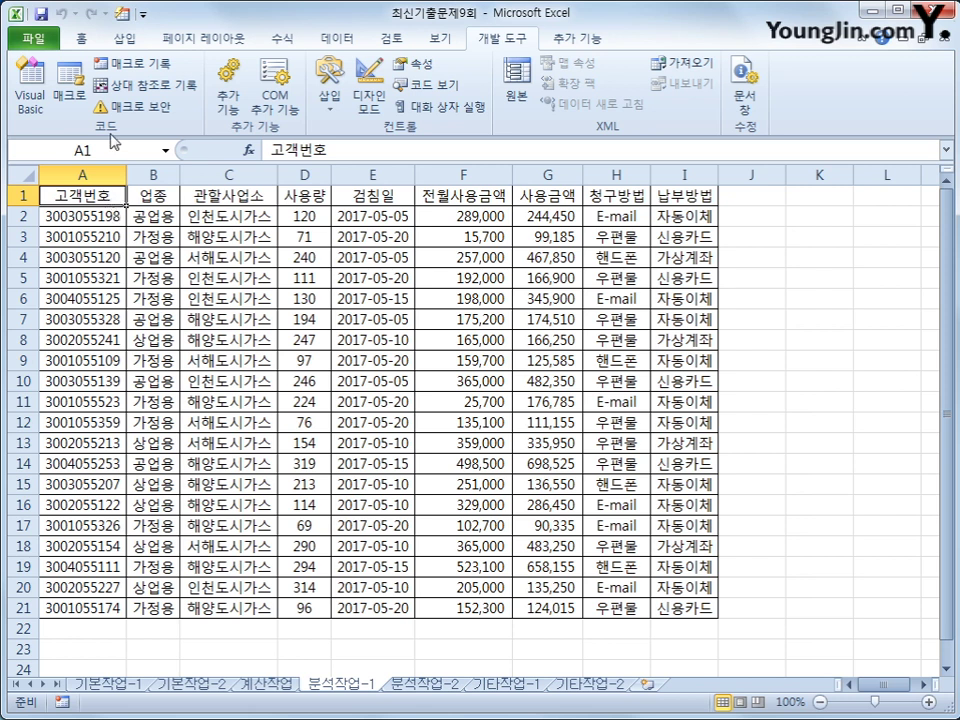
- Insert a PivotTable from A1:I21 into the existing worksheet at K4
left_click(124, 38)
left_click(36, 72)
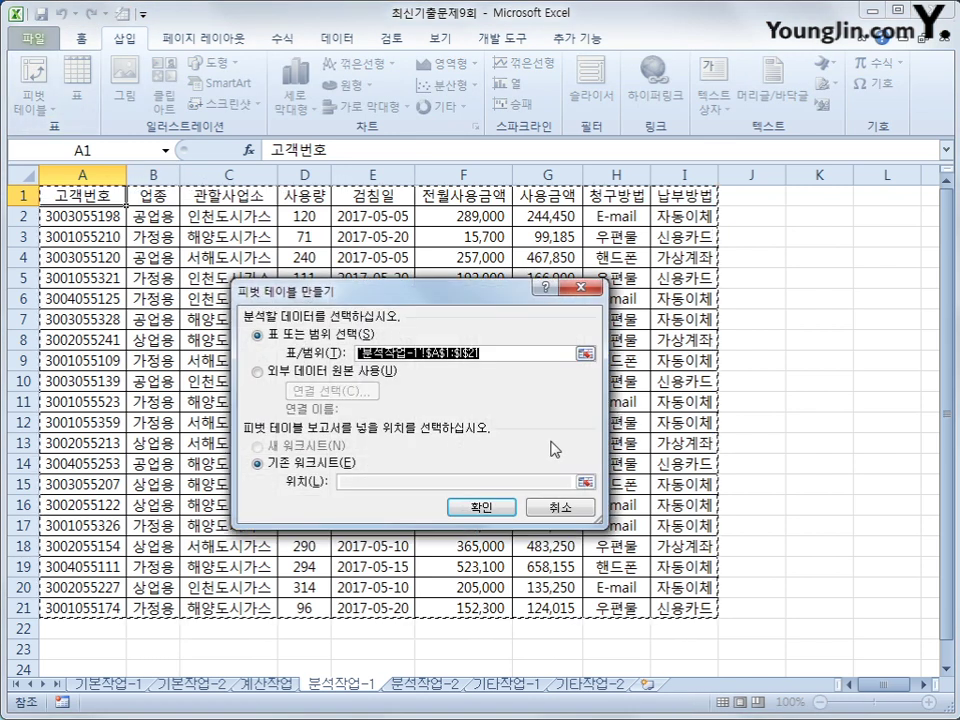
left_click(346, 482)
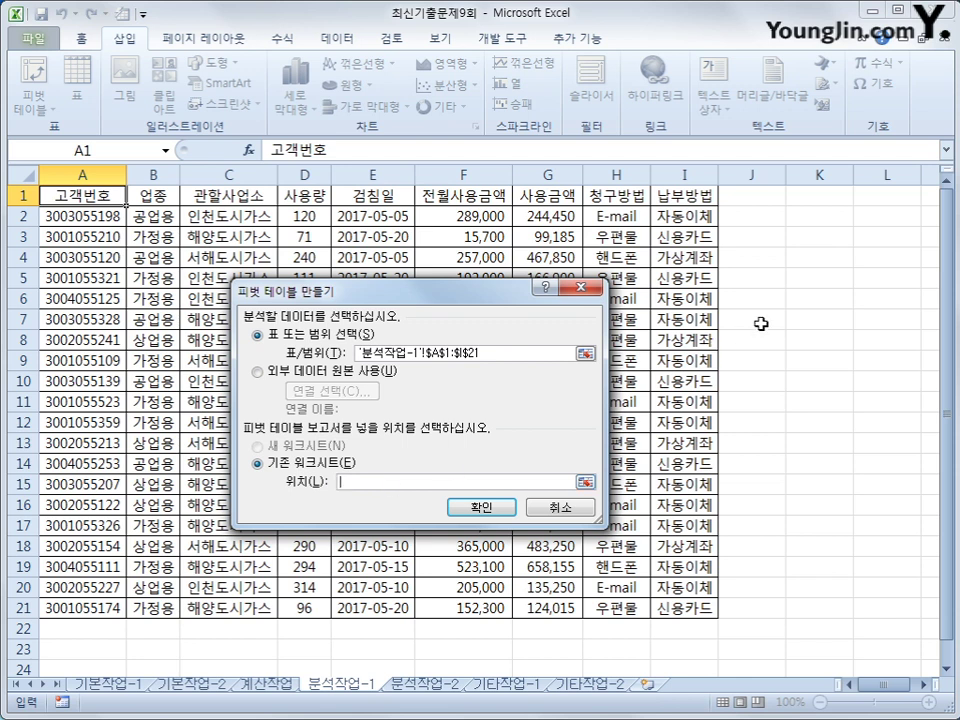
left_click(808, 258)
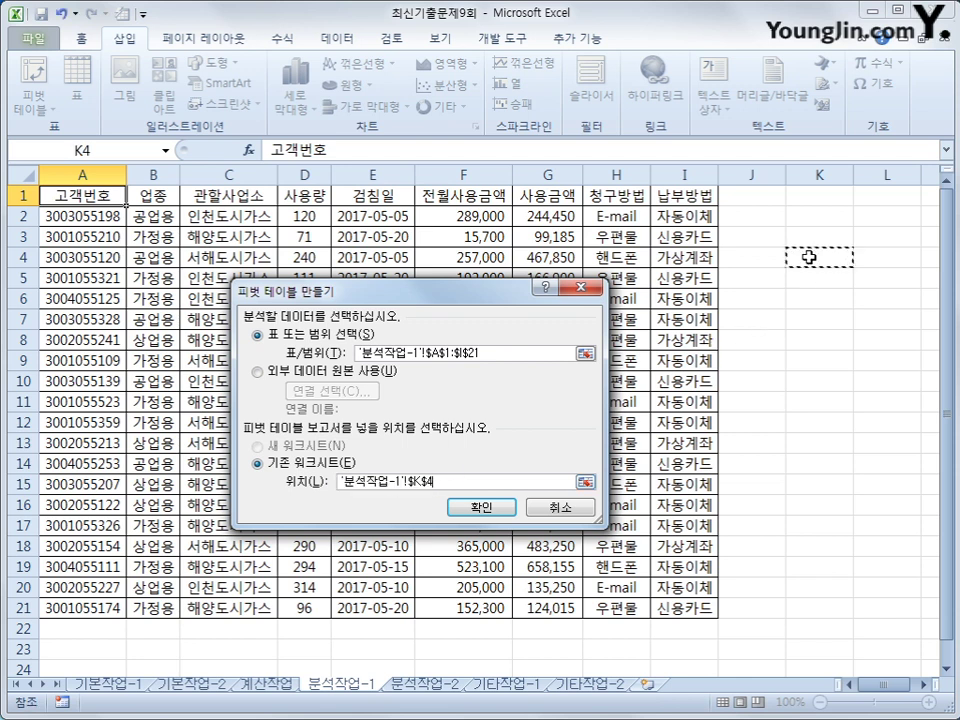
left_click(484, 507)
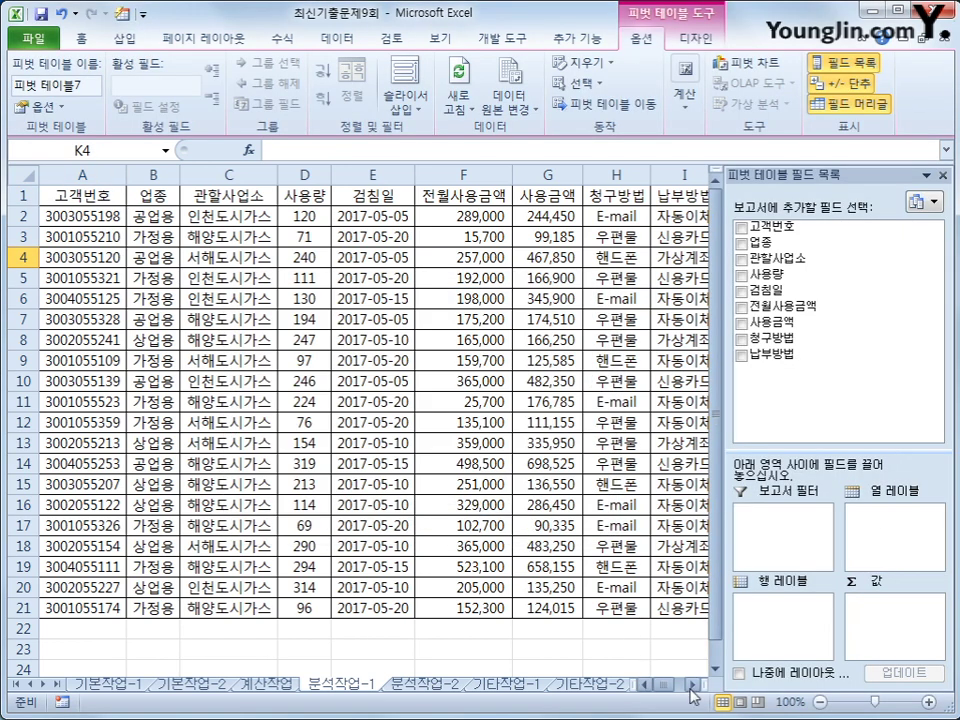
left_click_drag(690, 686, 690, 686)
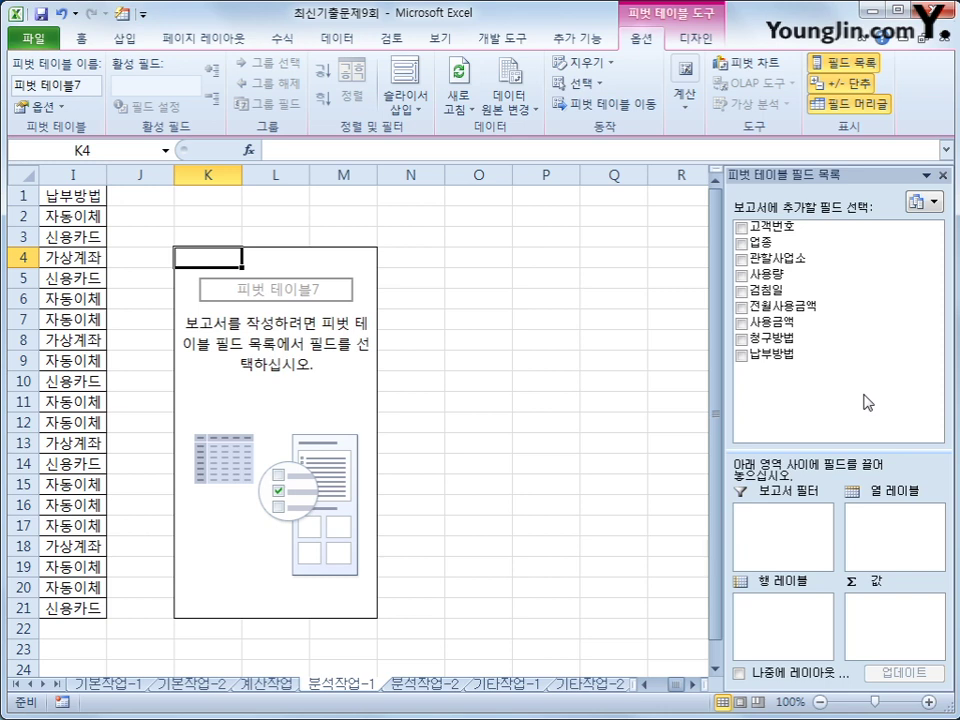
- Filter by 검침일, group rows by 업종 and 관할사업소, and sum 사용량 and 사용금액
left_click_drag(921, 291, 810, 532)
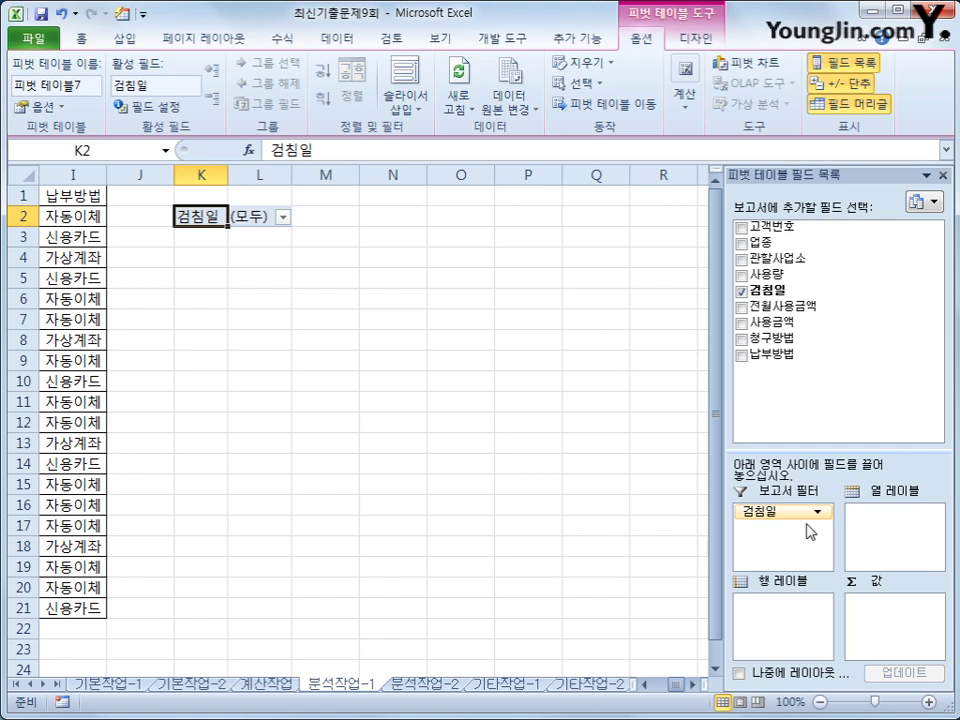
left_click_drag(765, 242, 780, 641)
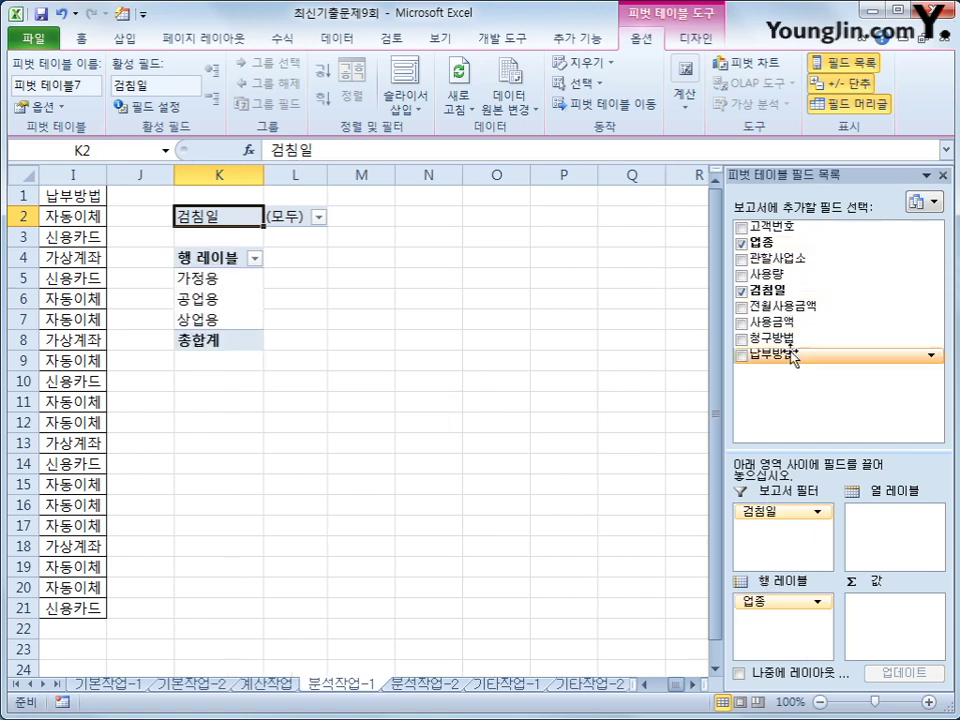
left_click_drag(785, 258, 783, 625)
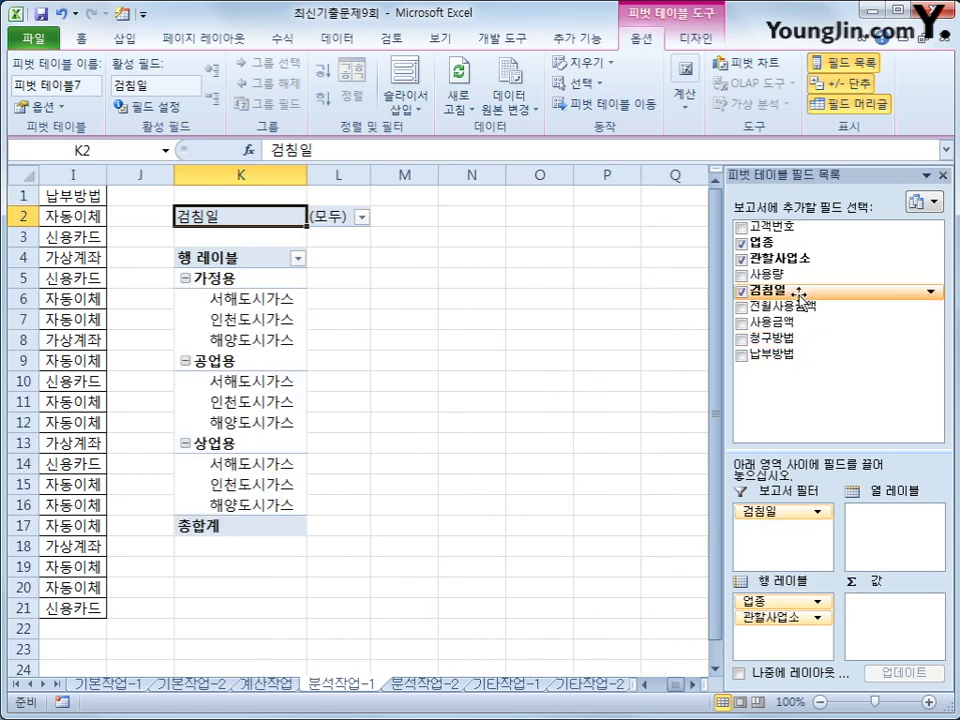
left_click_drag(793, 274, 873, 627)
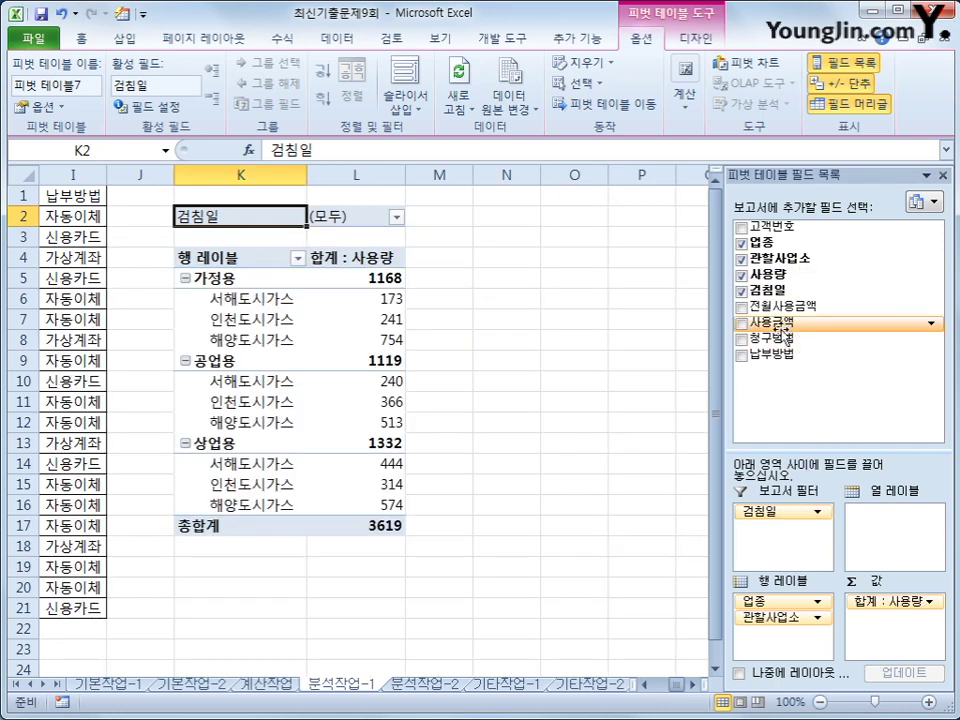
left_click_drag(775, 322, 906, 633)
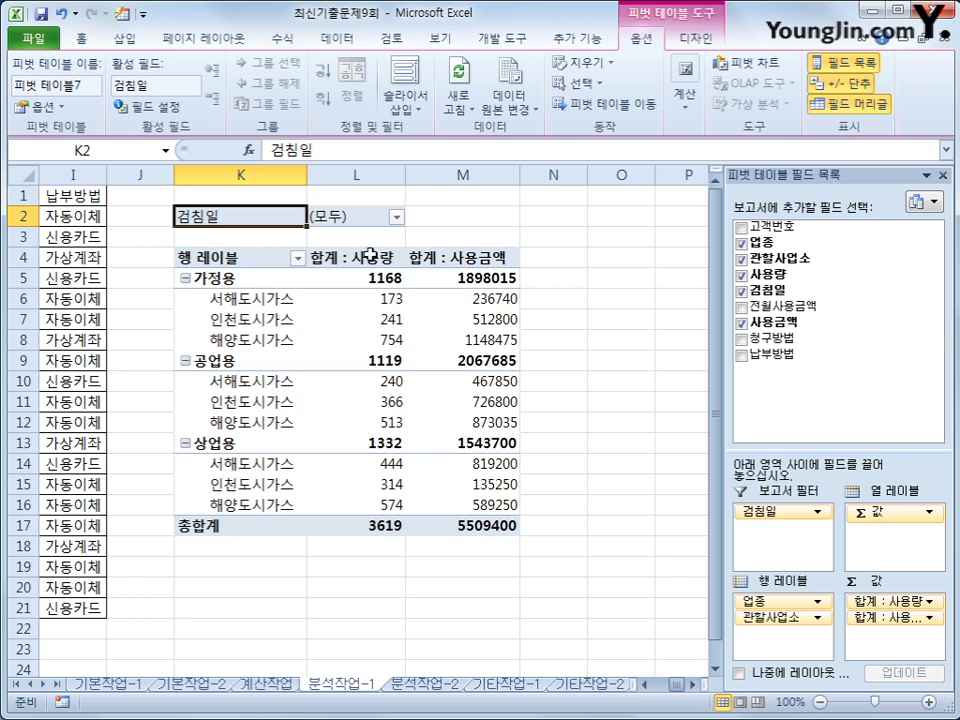
- Switch the PivotTable report layout to 개요 형식으로 표시 (outline form)
left_click(688, 46)
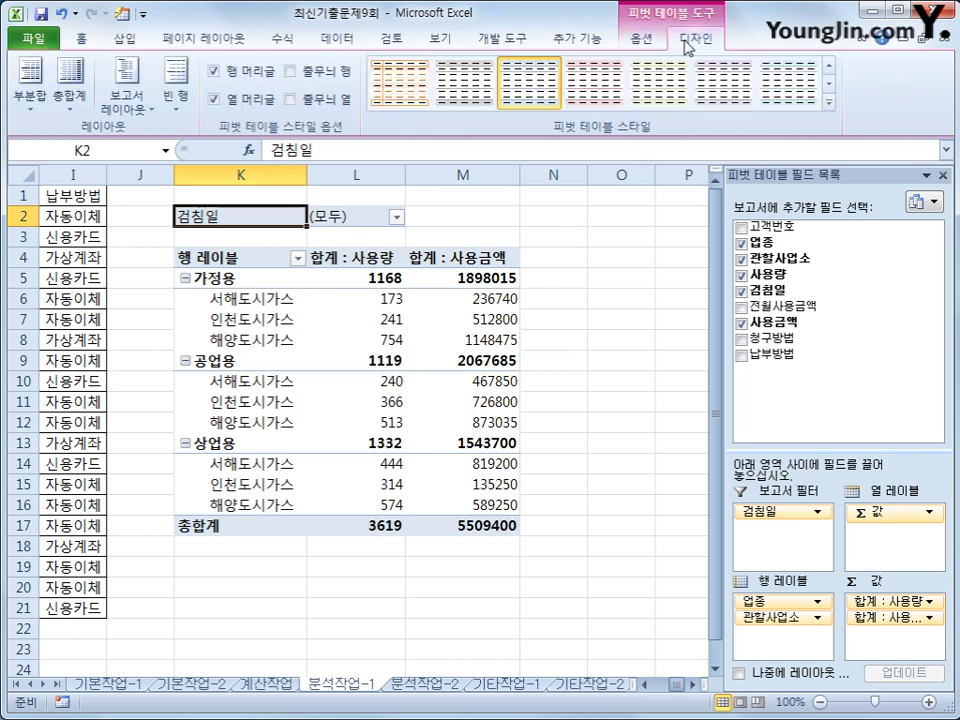
left_click(127, 100)
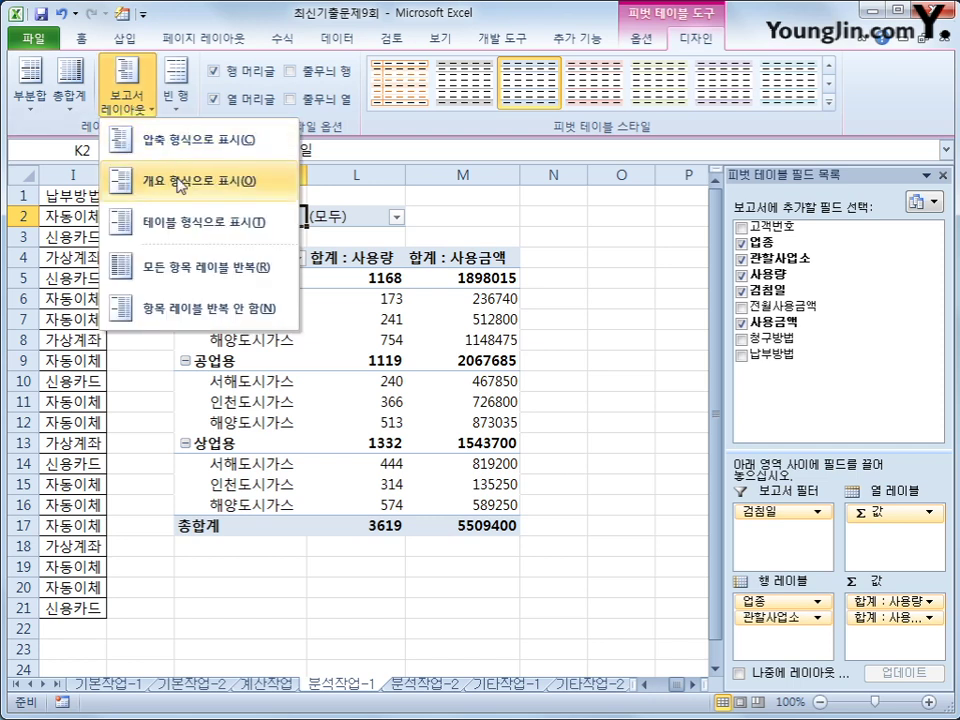
left_click(181, 186)
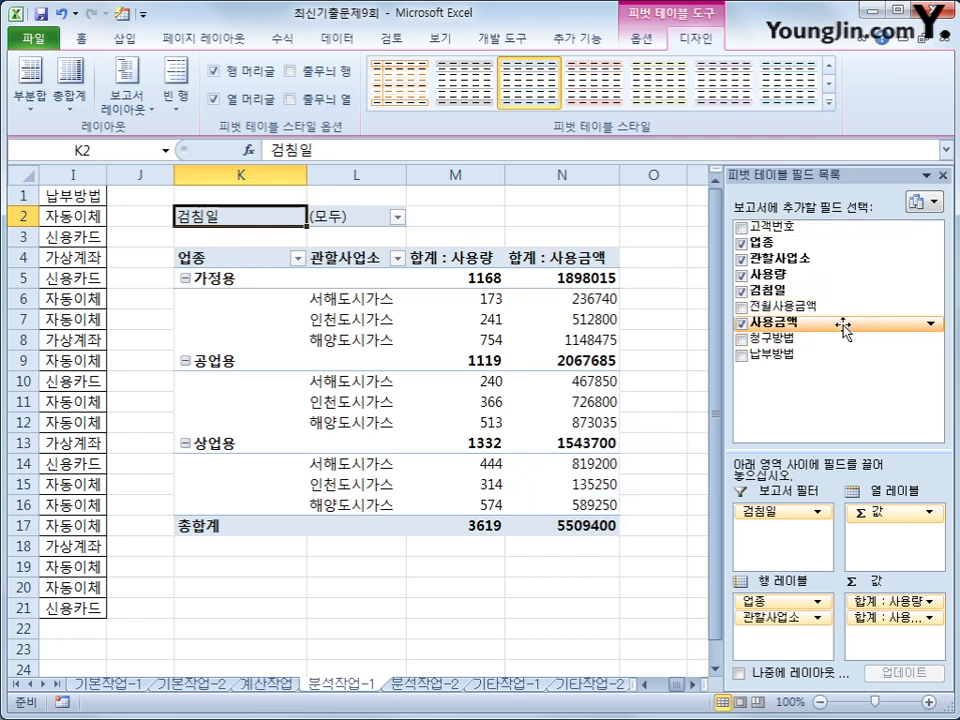
- Add 사용금액 to the values a second time, creating the 합계 : 사용금액2 column
left_click_drag(832, 326, 898, 654)
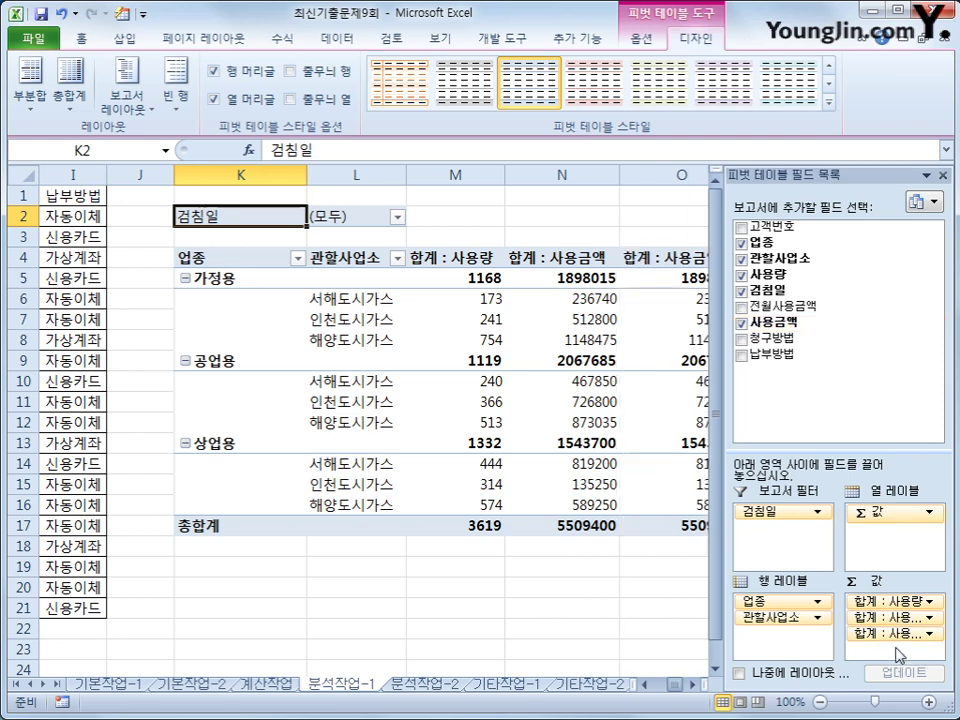
left_click(687, 686)
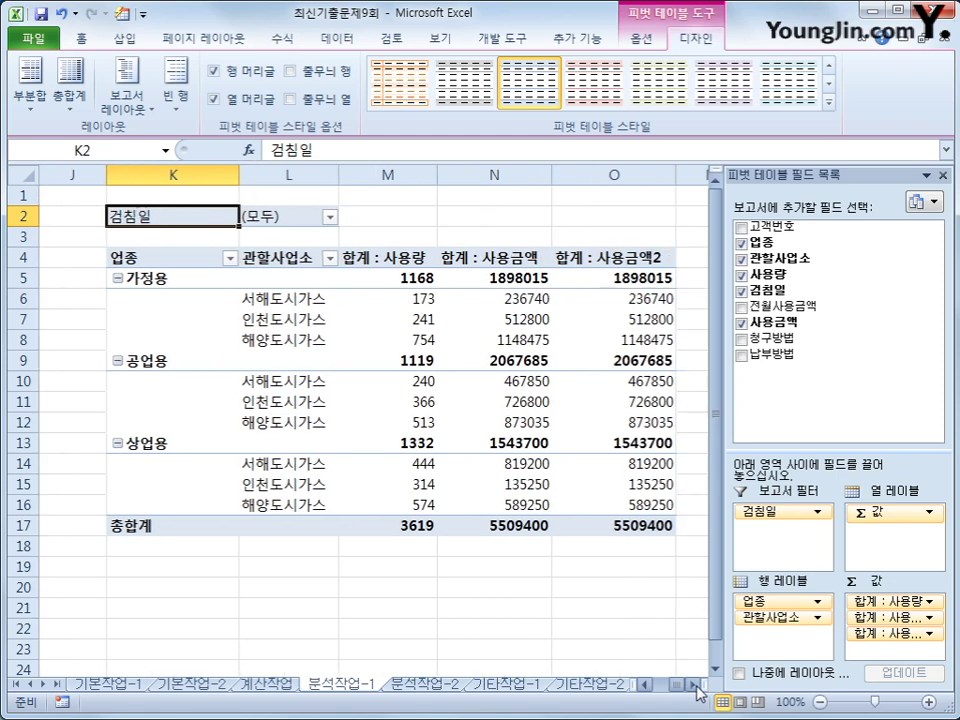
left_click(621, 260)
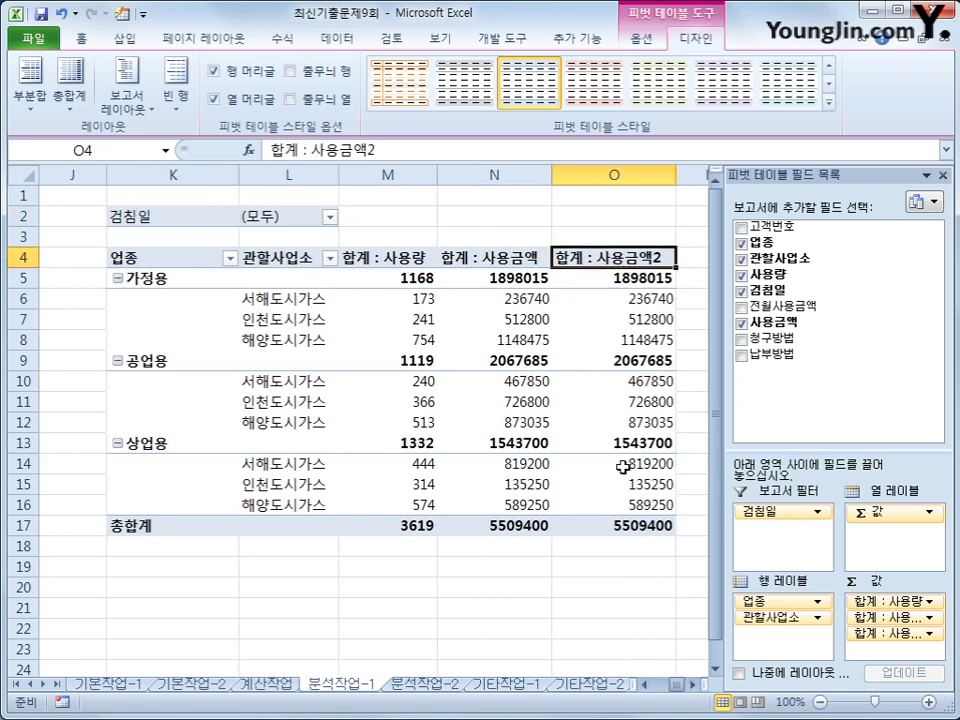
mouse_move(648, 290)
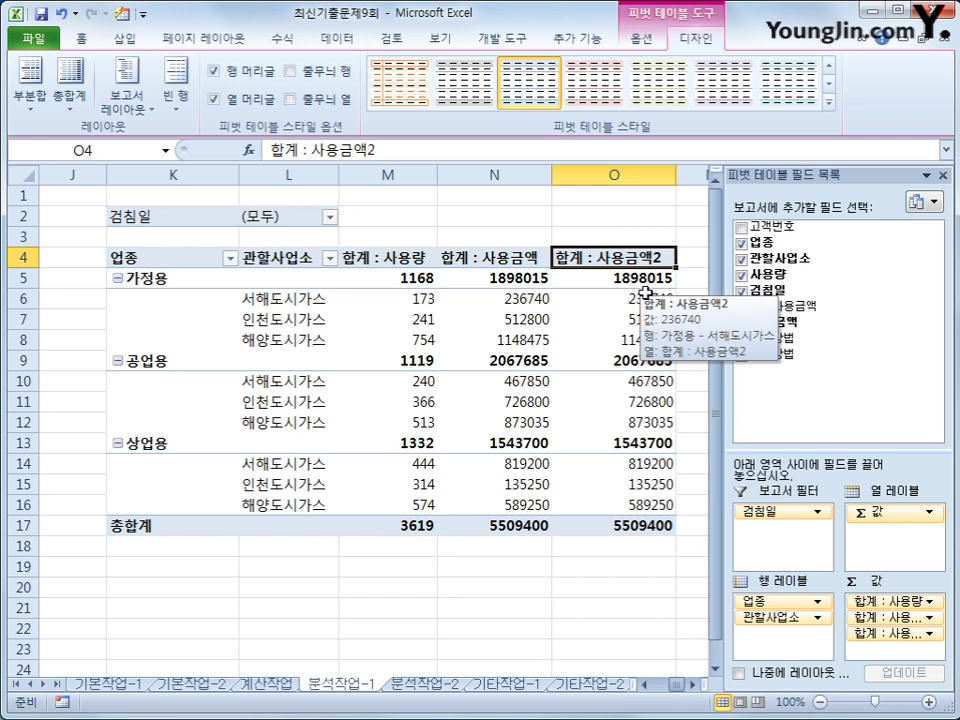
right_click(614, 256)
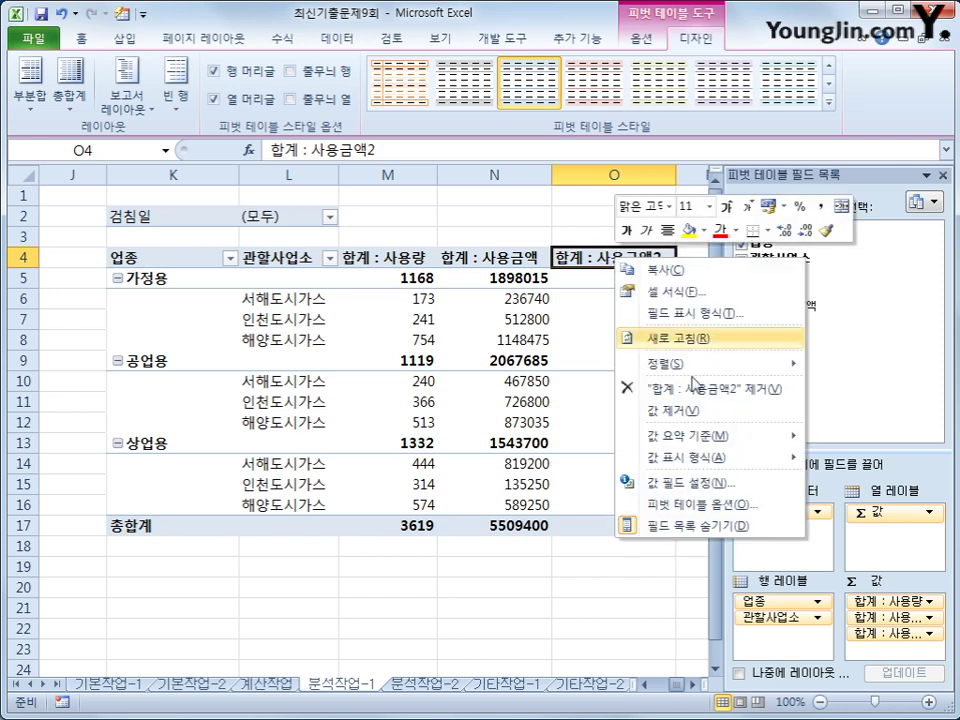
- Rename 합계 : 사용금액2 to 사용금액비율 and show it as 열 합계 비율
left_click(712, 481)
left_click_drag(636, 348, 356, 311)
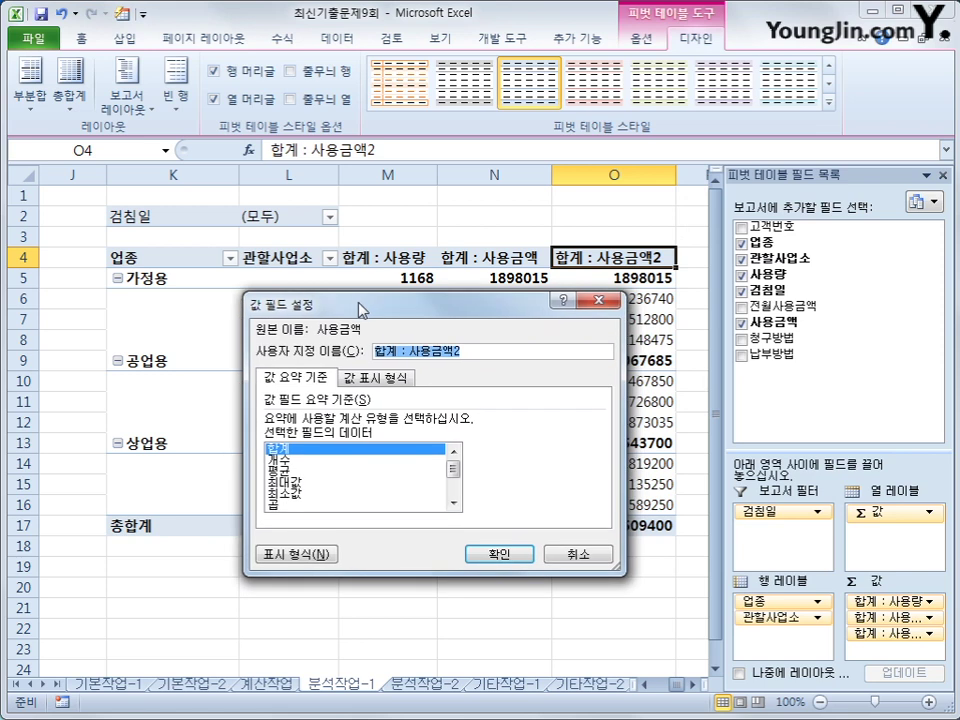
type("평균")
key("BackSpace")
key("BackSpace")
key("BackSpace")
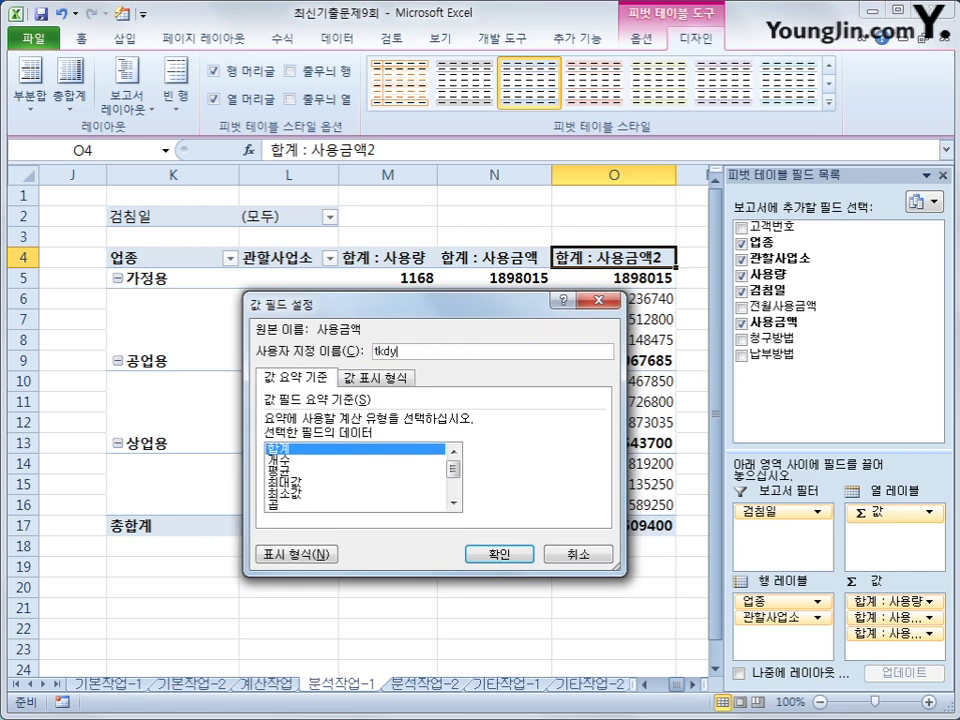
type("사용ㄱ")
type("금액비율")
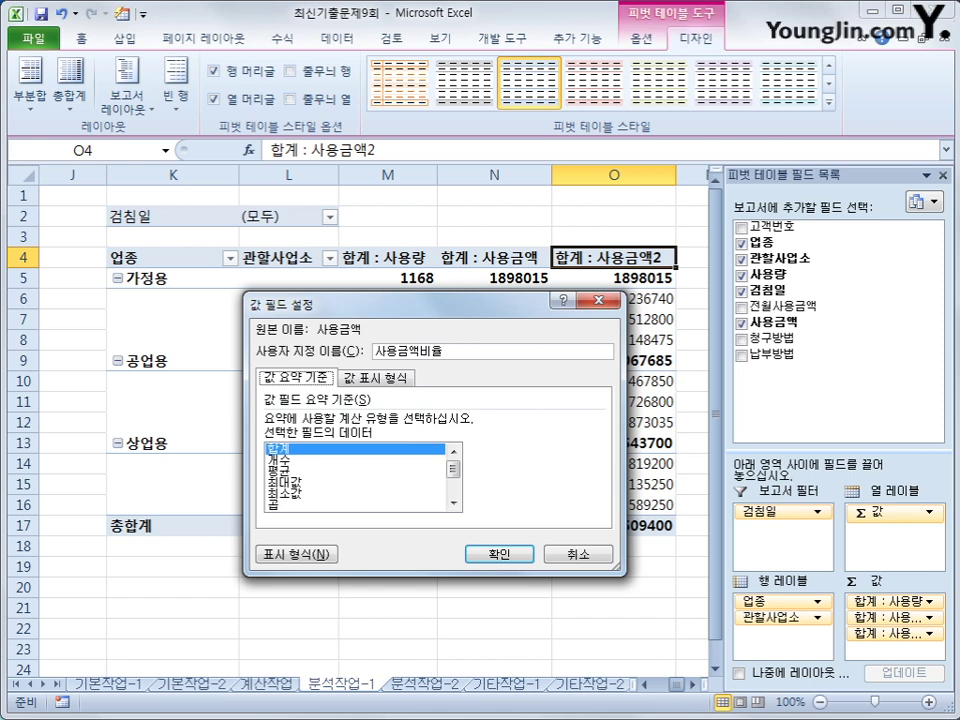
left_click(365, 383)
left_click(364, 423)
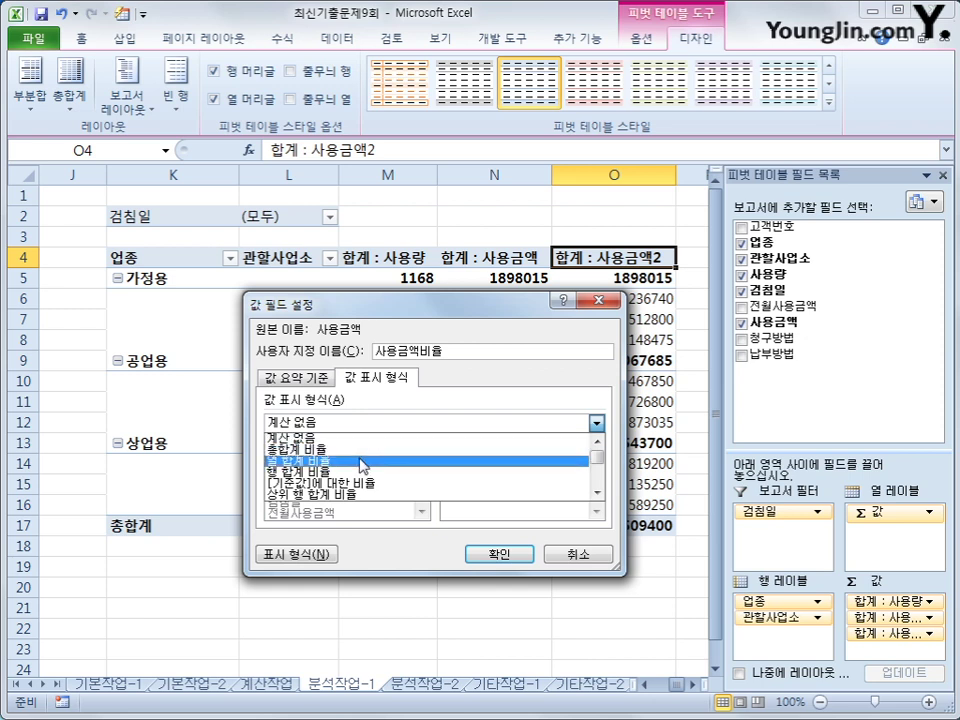
left_click(362, 462)
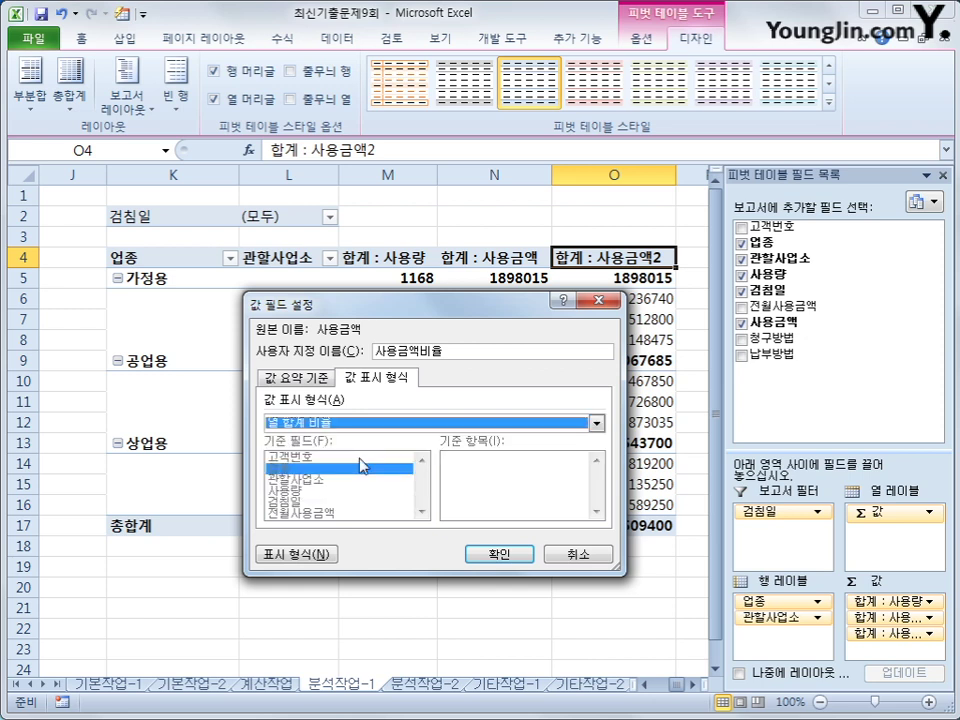
left_click(492, 556)
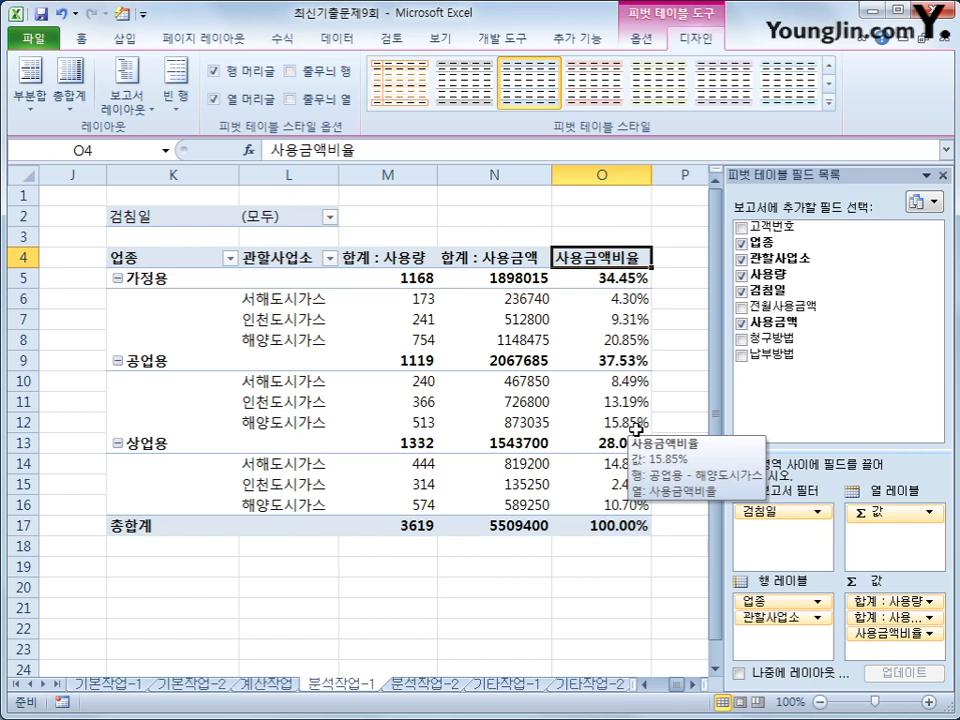
left_click(384, 256)
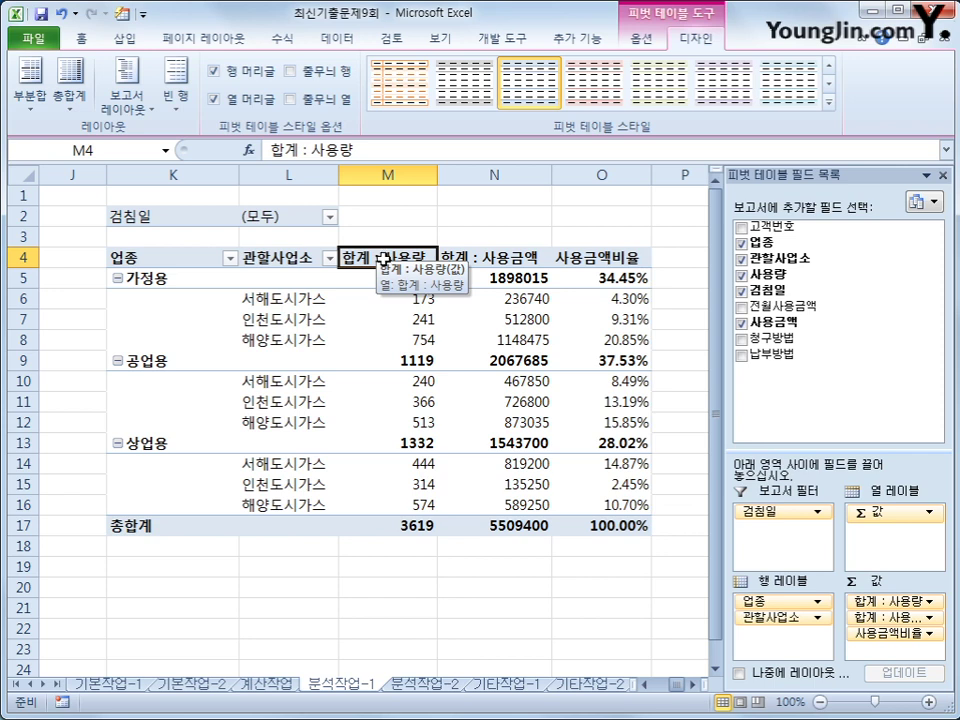
- Format the 합계 : 사용량 values as numbers with a 1000 separator
right_click(384, 258)
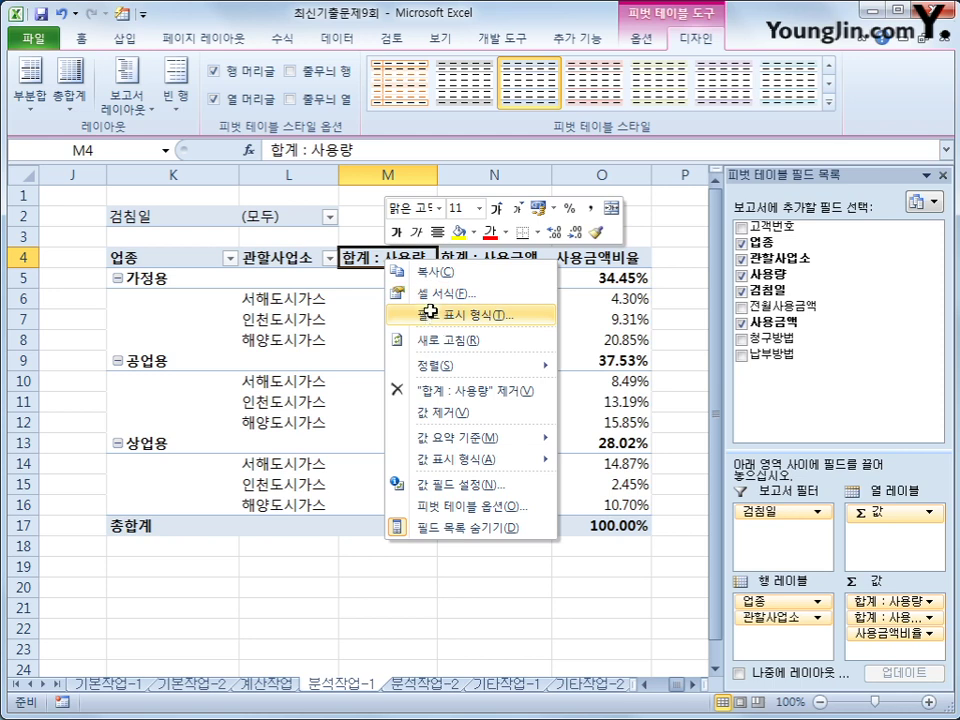
left_click(421, 313)
left_click(266, 188)
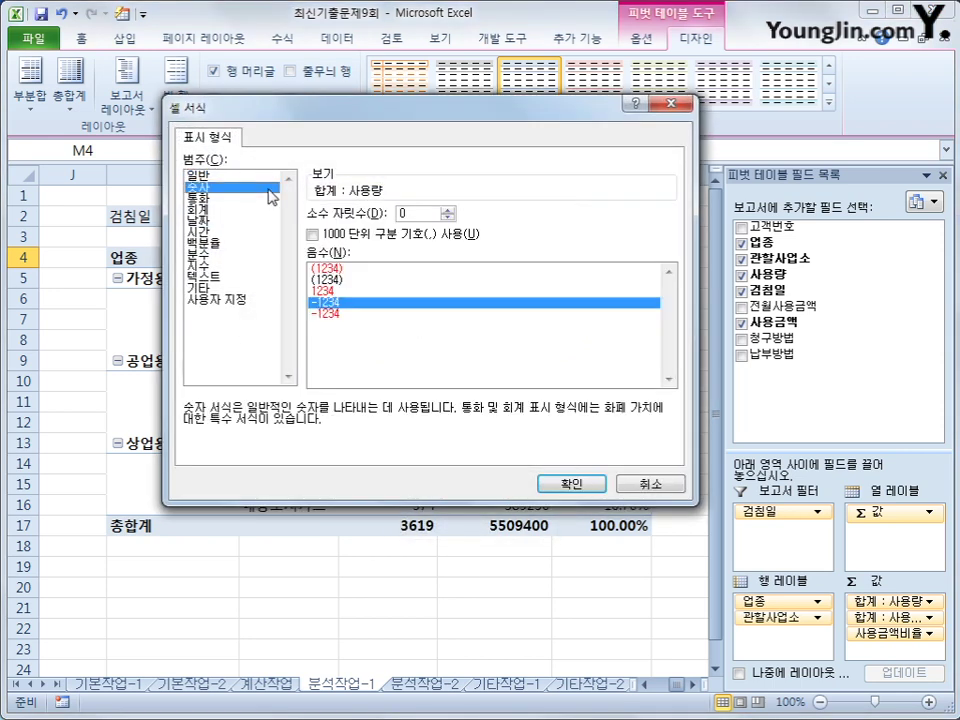
left_click(356, 238)
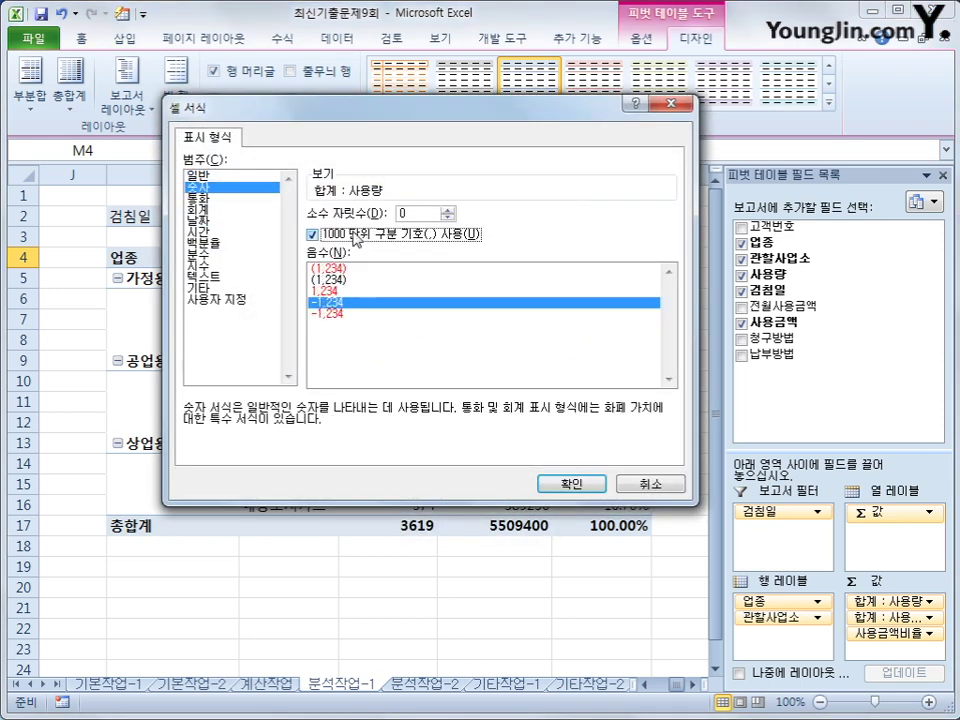
left_click(571, 484)
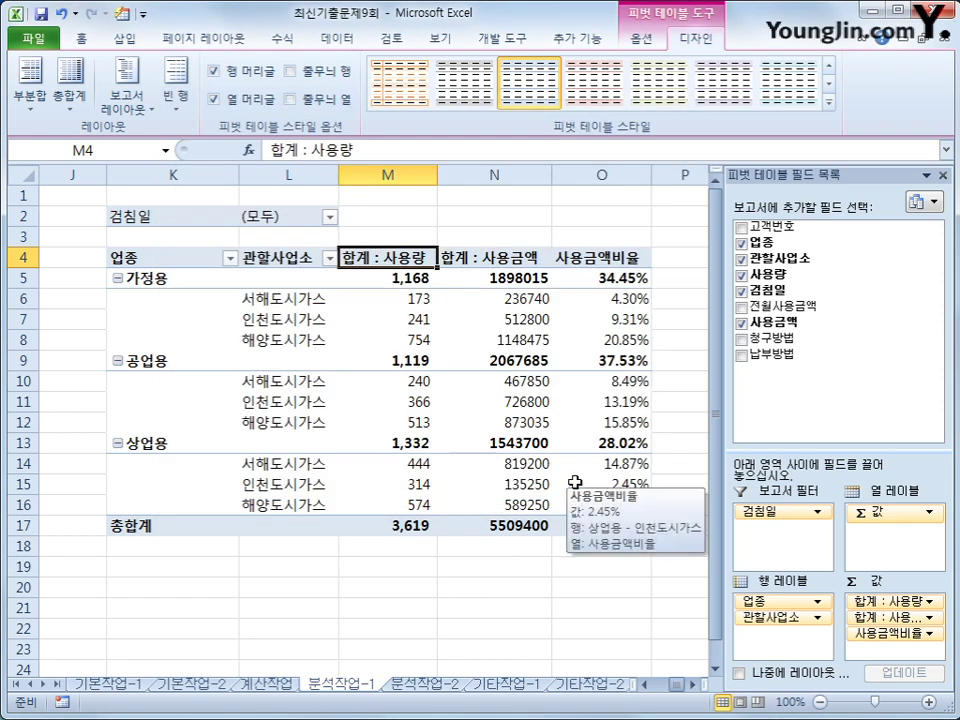
- Format the 합계 : 사용금액 values as numbers with a 1000 separator
left_click(485, 258)
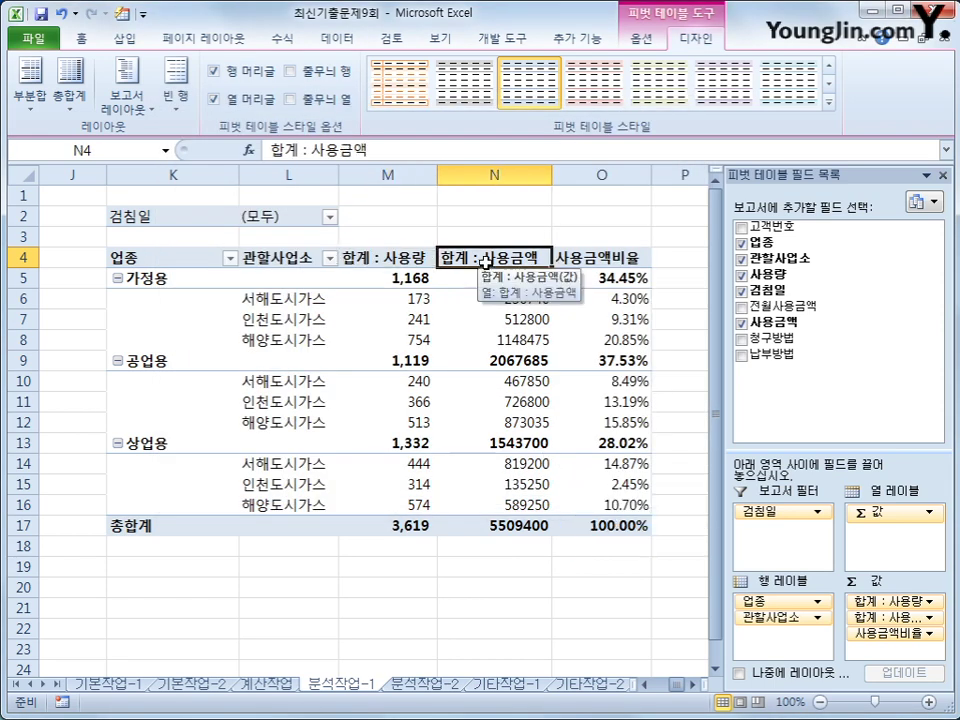
double_click(484, 260)
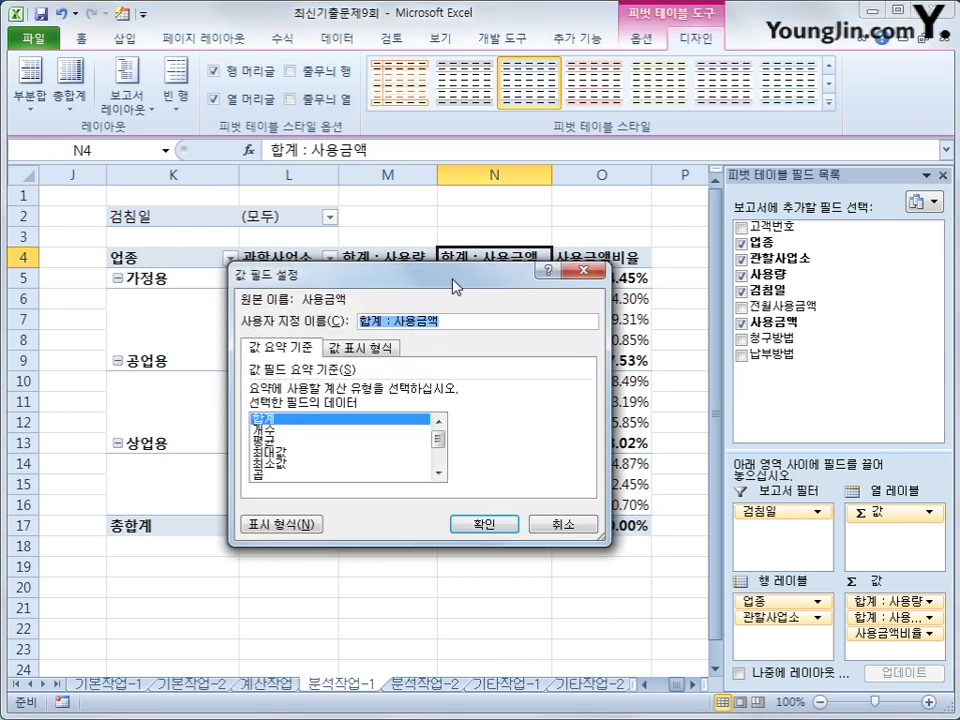
left_click(303, 522)
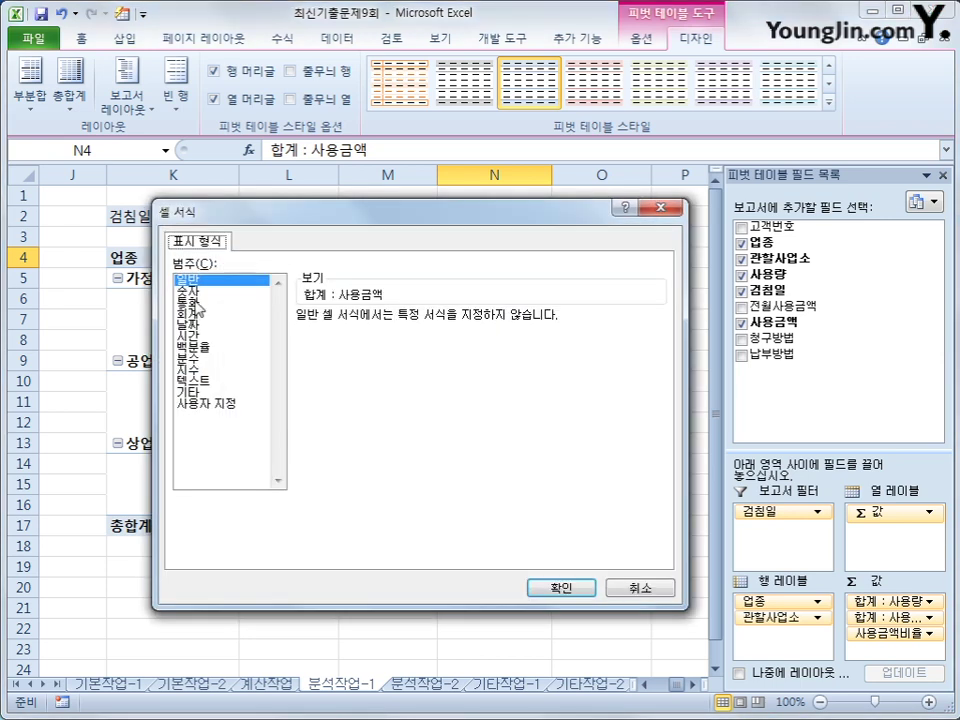
left_click(189, 291)
left_click(346, 339)
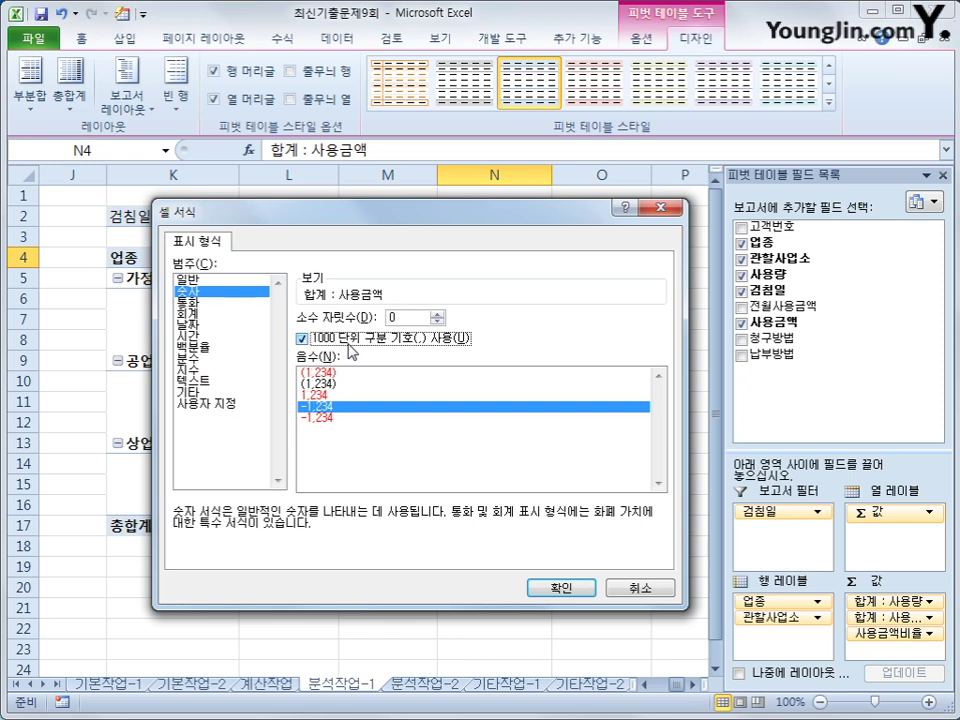
left_click(572, 589)
left_click(470, 527)
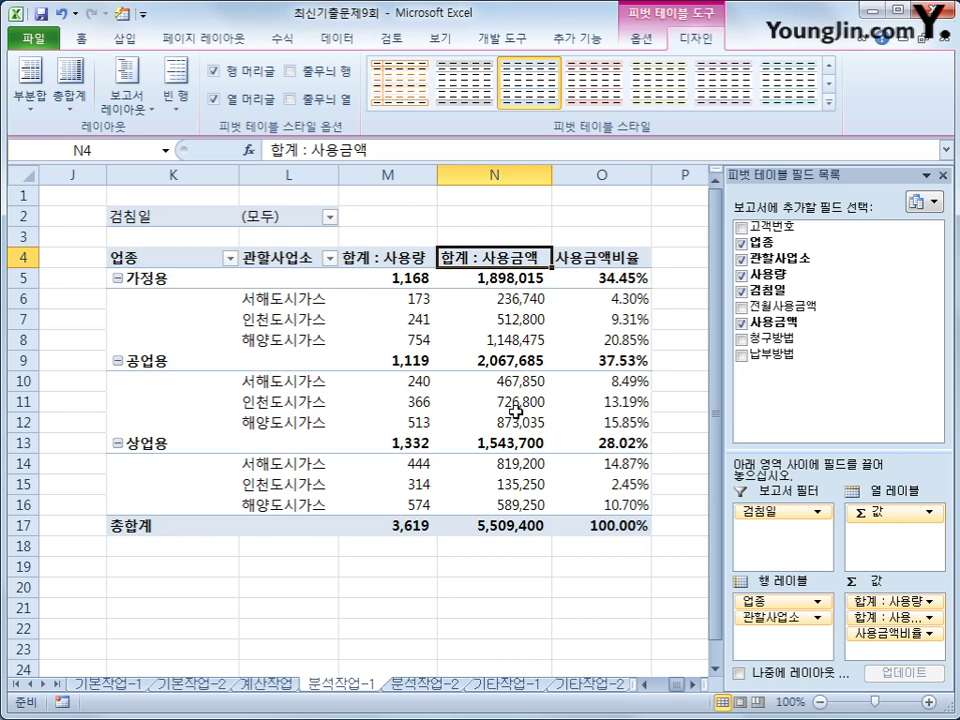
mouse_move(508, 417)
- Apply a red medium (보통) pivot style, giving a red header row and pink group rows
left_click(831, 106)
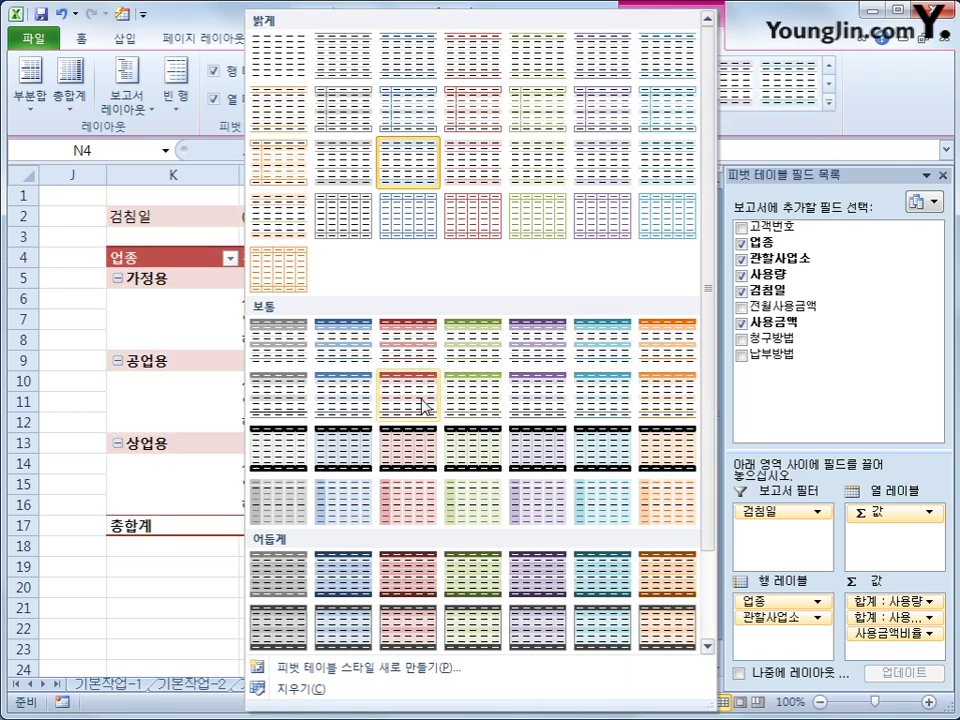
left_click(424, 404)
left_click(669, 626)
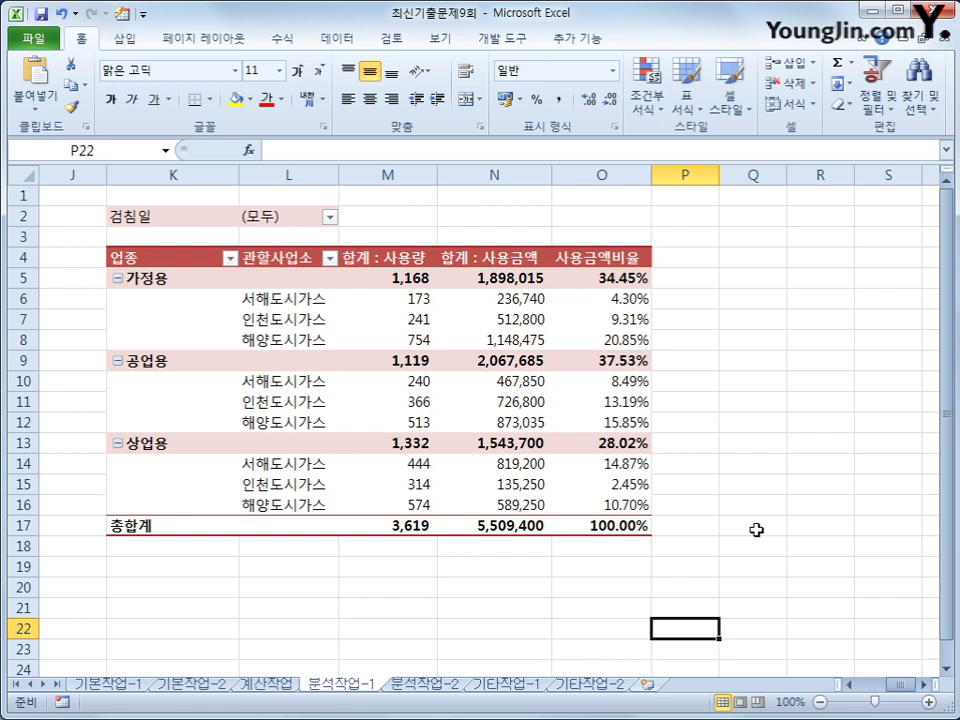
left_click(420, 684)
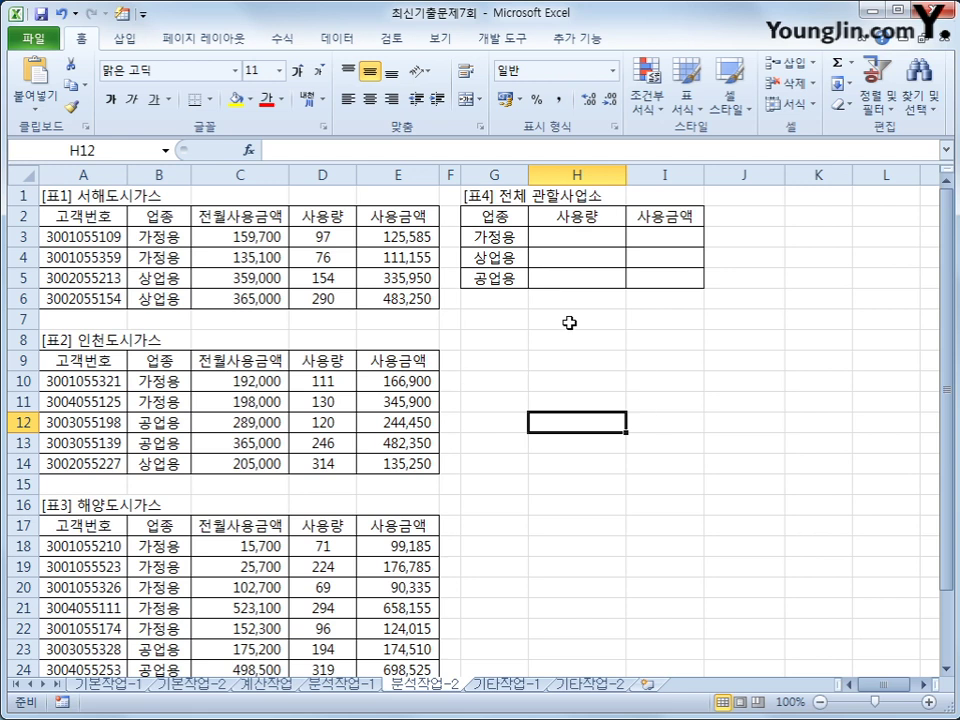
- Start recording a macro named 합계통계 and select the [표4] range G2:I5
left_click(505, 40)
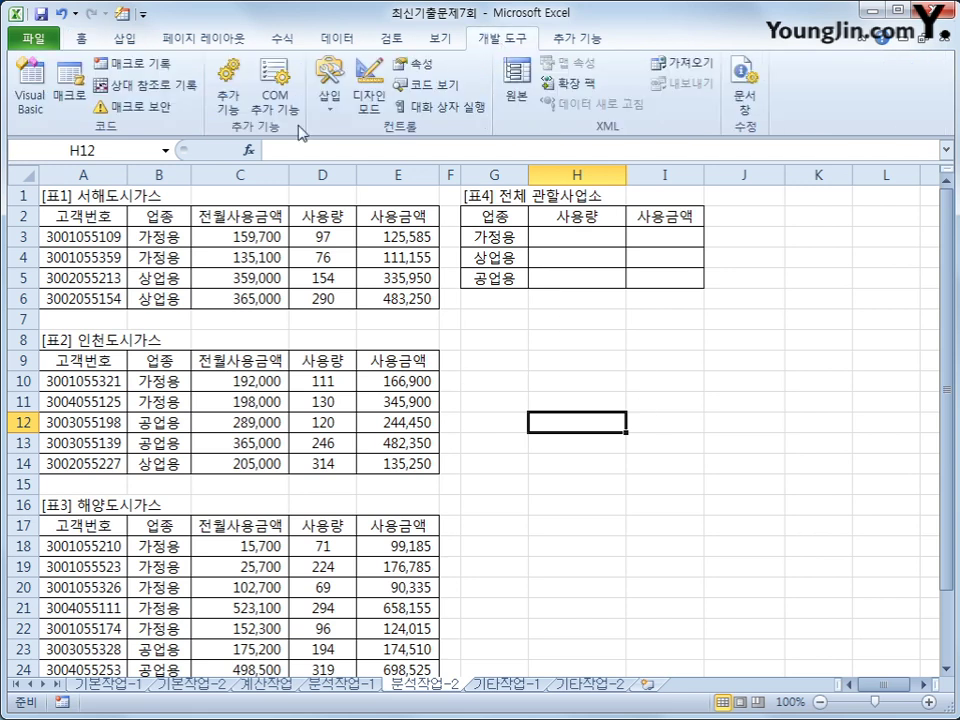
left_click(130, 63)
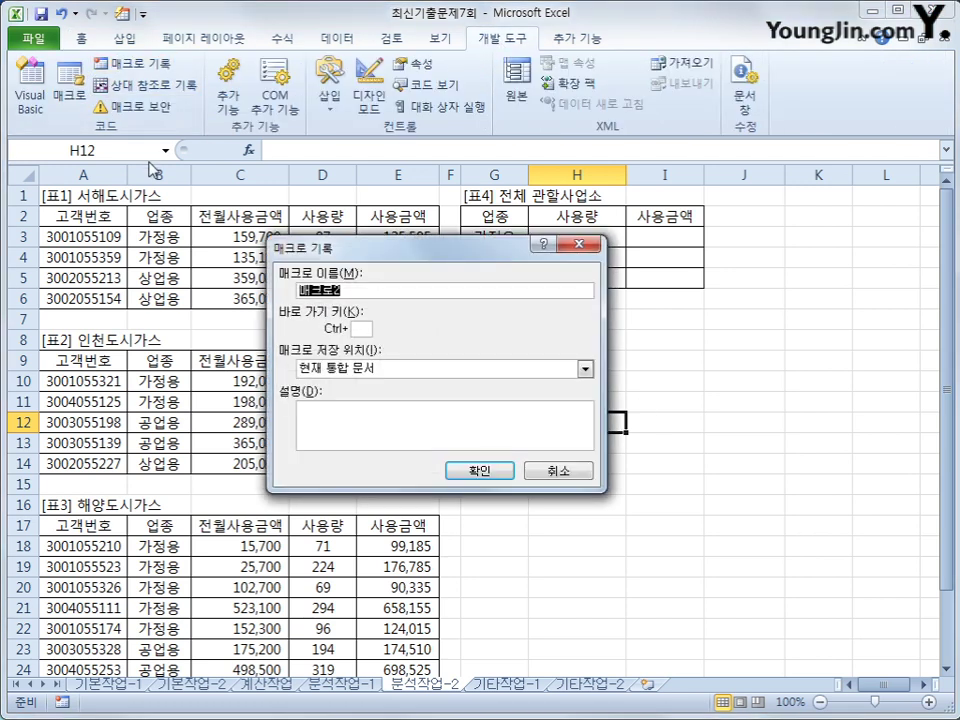
type("합계통계")
key("Return")
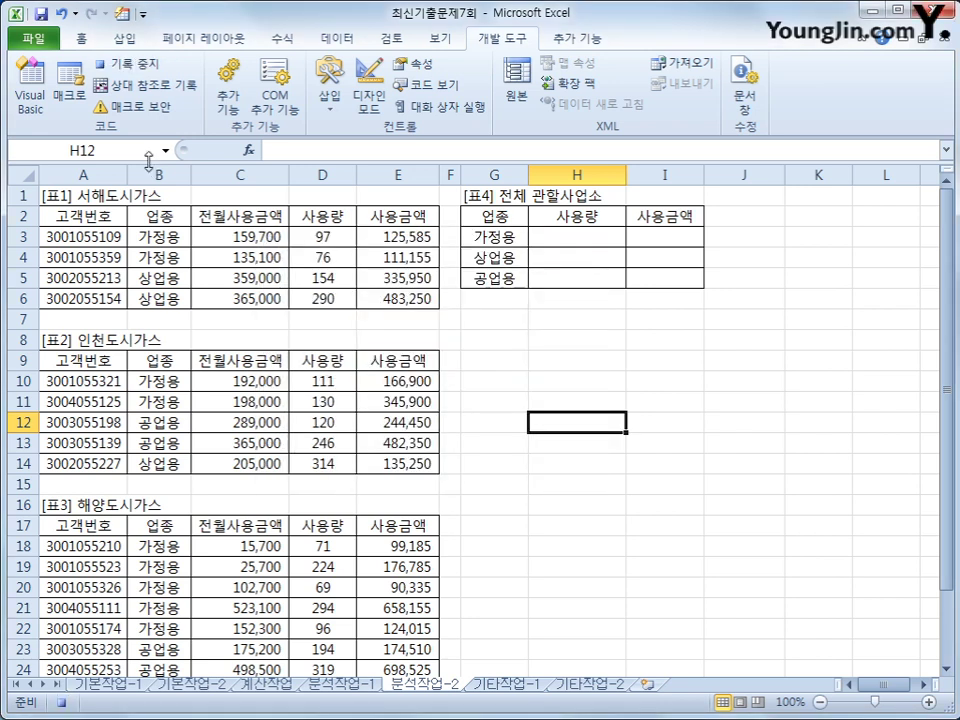
left_click_drag(476, 221, 633, 277)
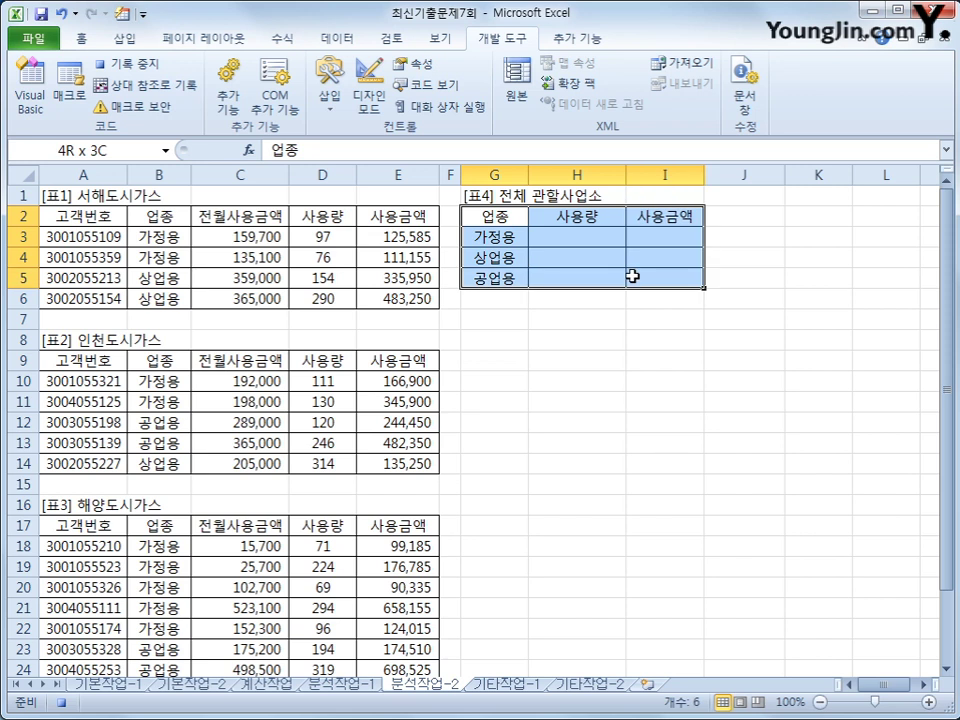
- Consolidate B2:E6, B9:E14 and B17:E27 into [표4] by Sum, using top row and left column labels
left_click(325, 44)
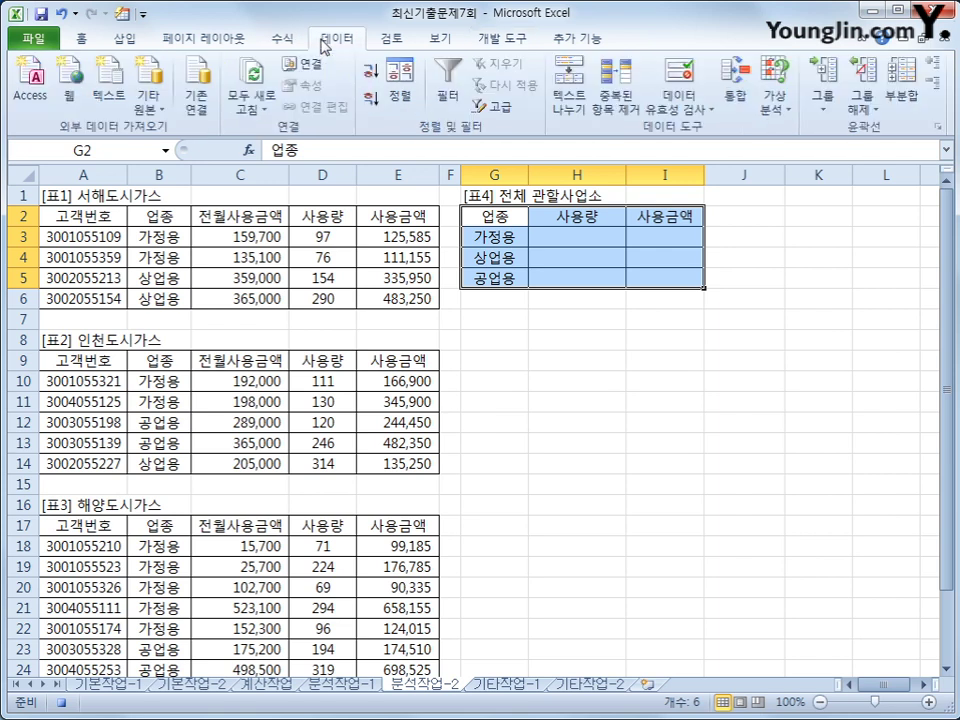
left_click(733, 95)
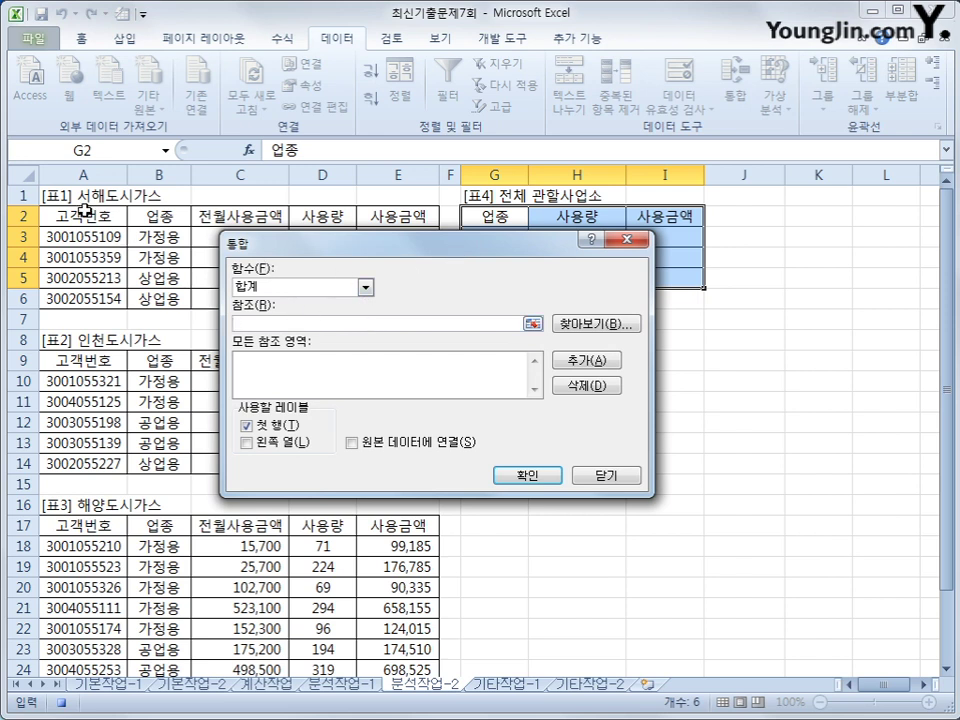
left_click_drag(450, 242, 504, 345)
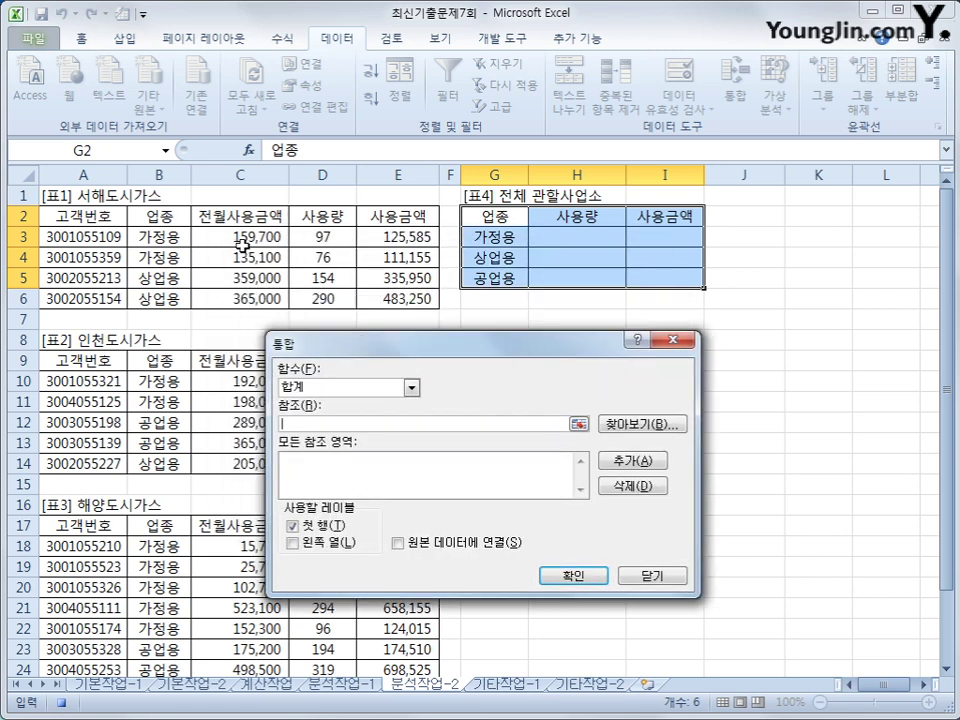
left_click(181, 216)
left_click_drag(181, 216, 388, 305)
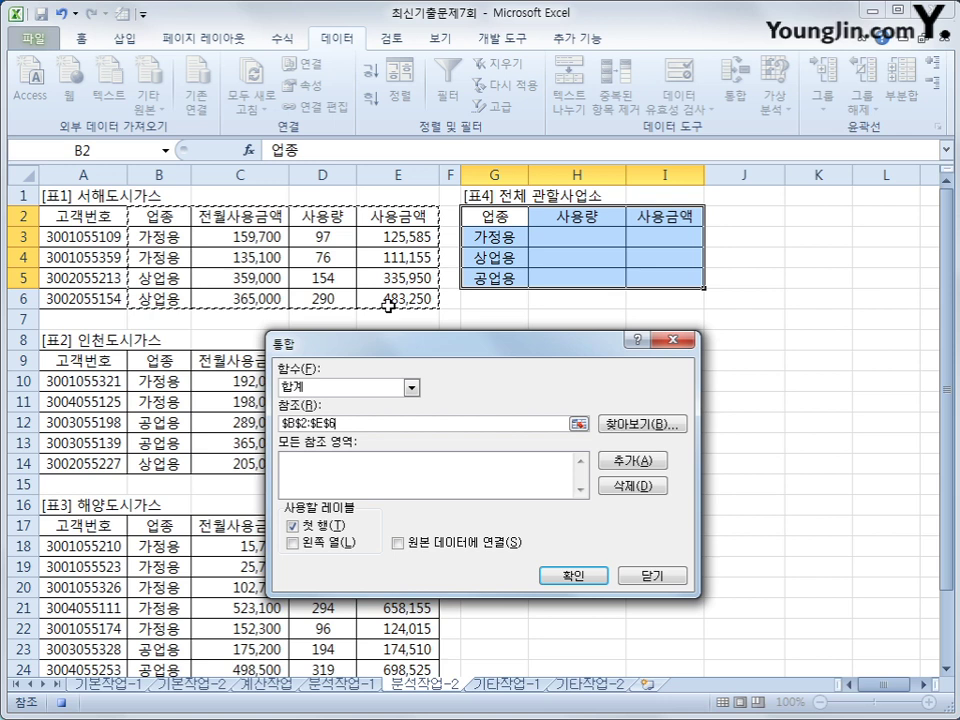
left_click(624, 460)
left_click_drag(178, 360, 375, 452)
left_click(632, 461)
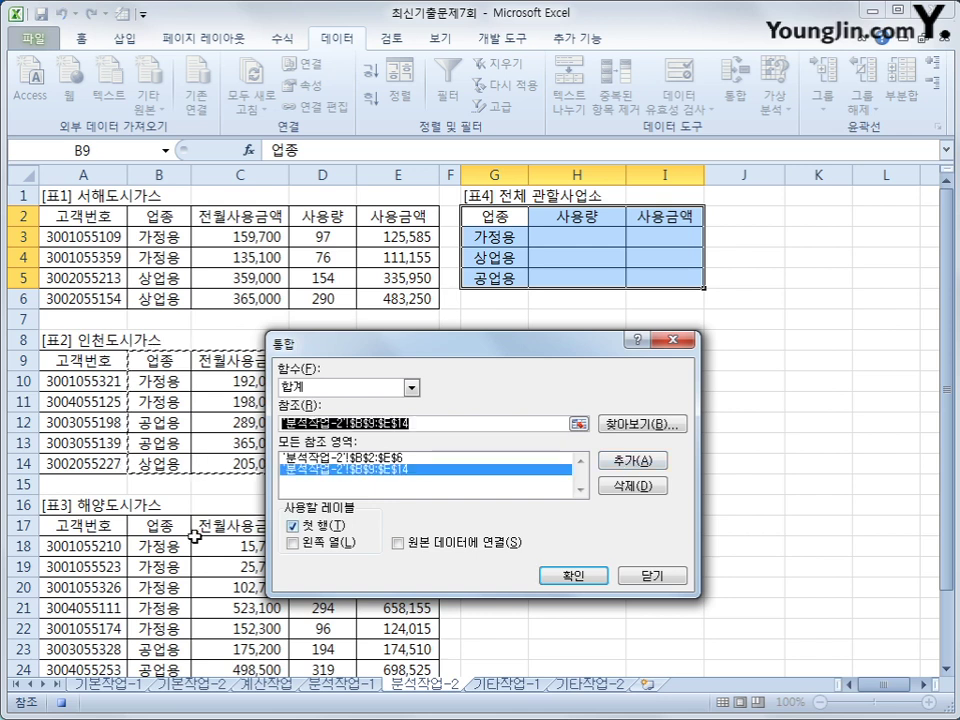
left_click_drag(152, 521, 396, 640)
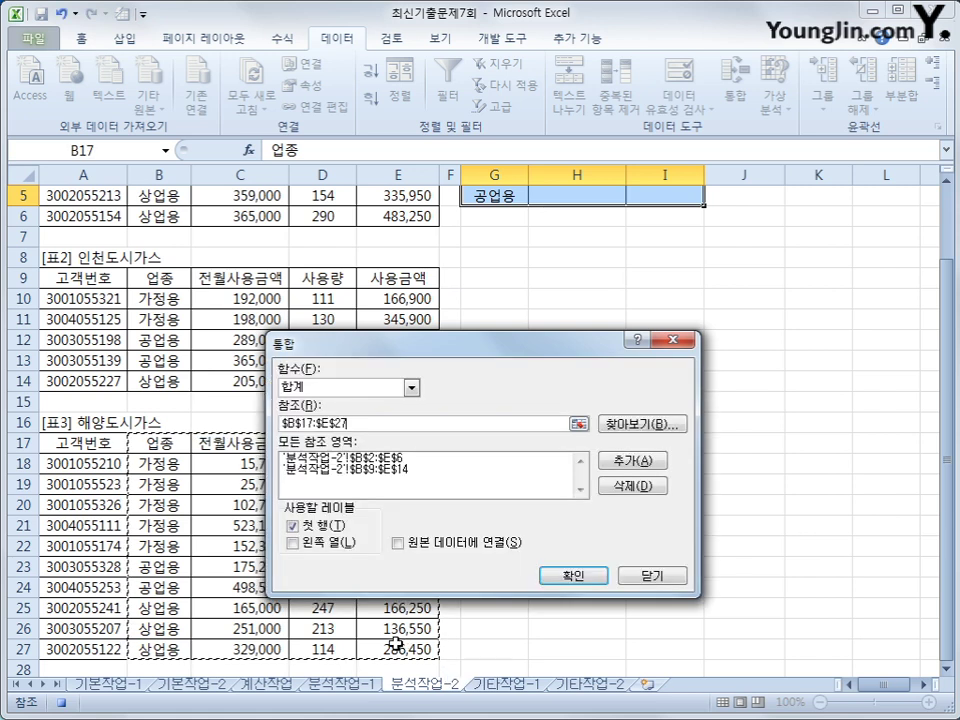
left_click(622, 460)
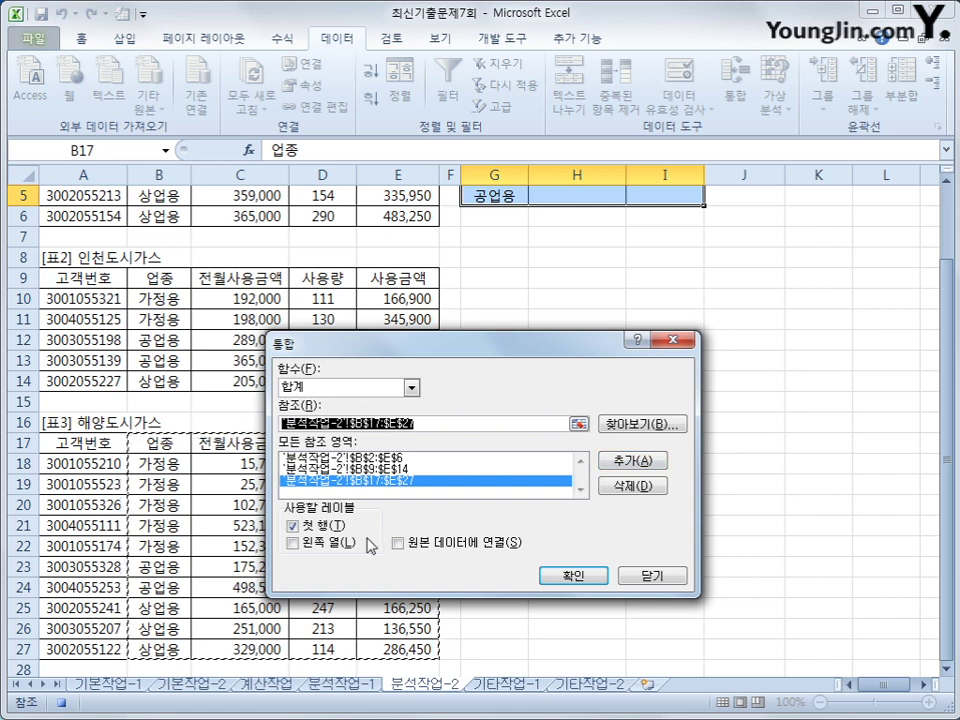
left_click(293, 542)
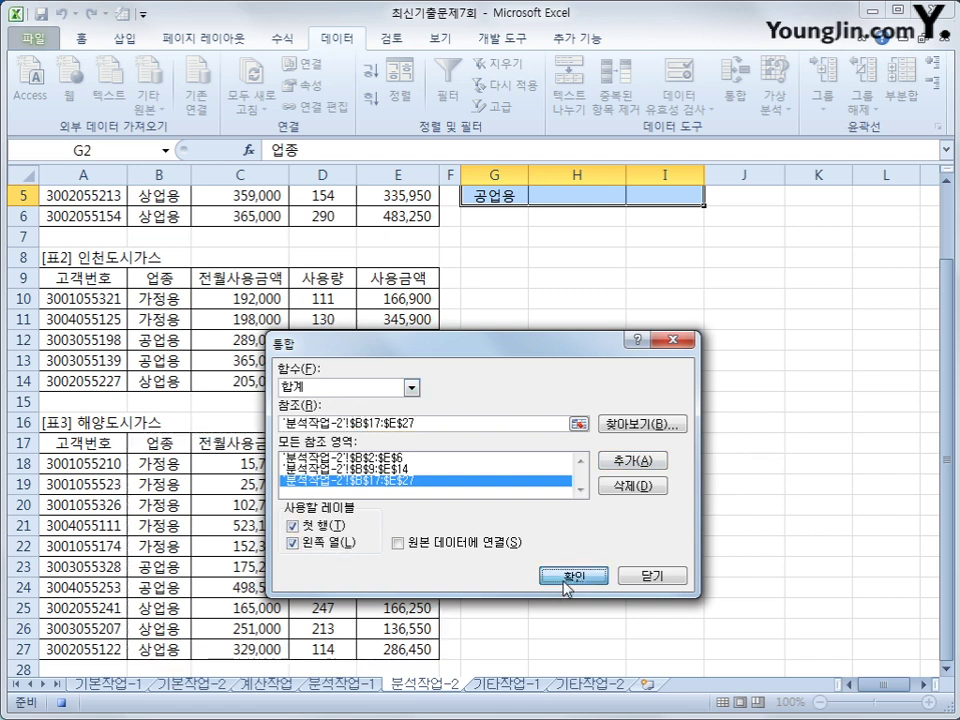
left_click(570, 579)
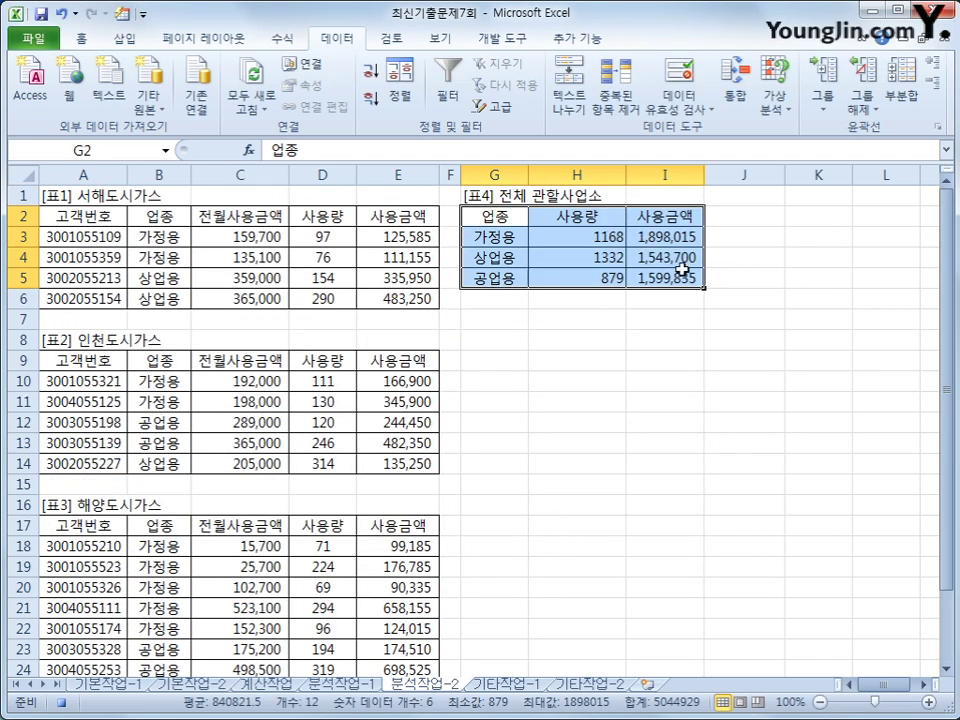
- Stop the macro recording
left_click(574, 284)
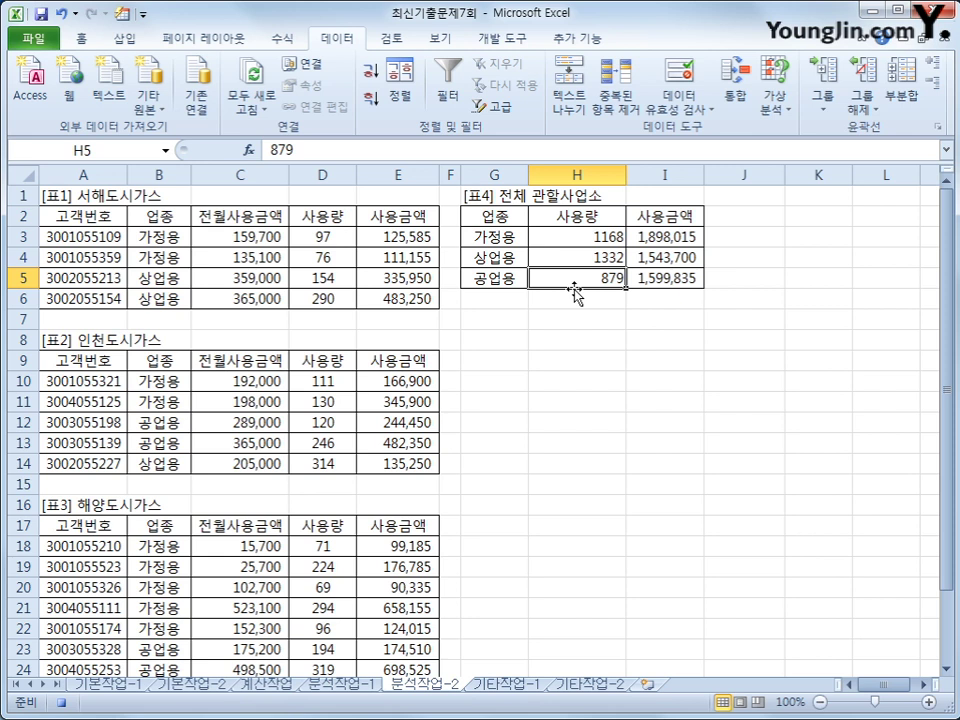
left_click(61, 702)
scroll(383, 40, "down", 3)
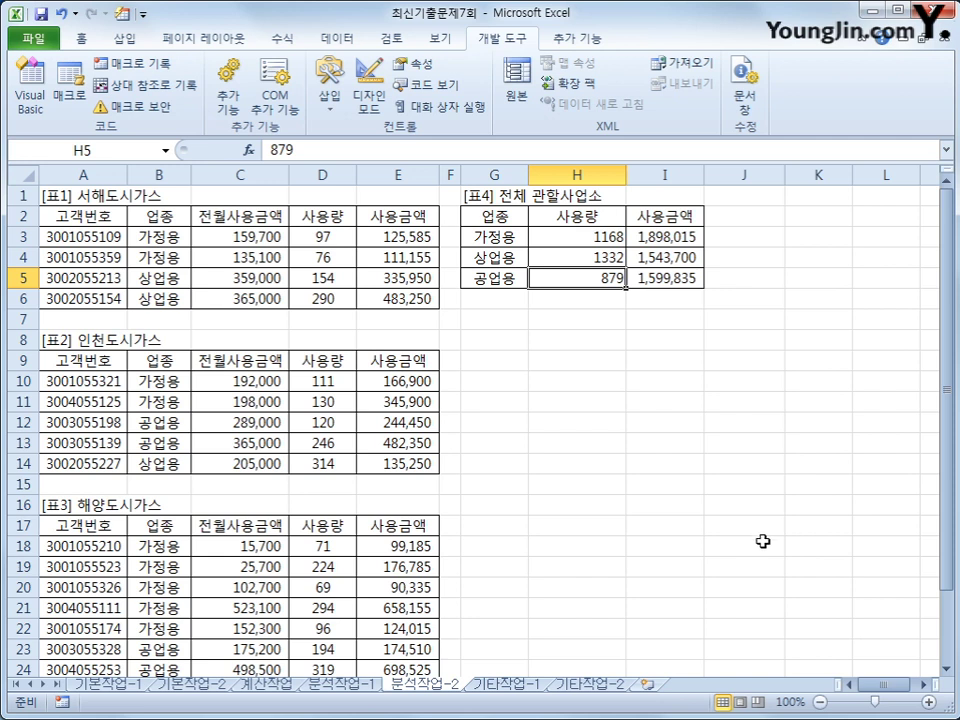
left_click(800, 525)
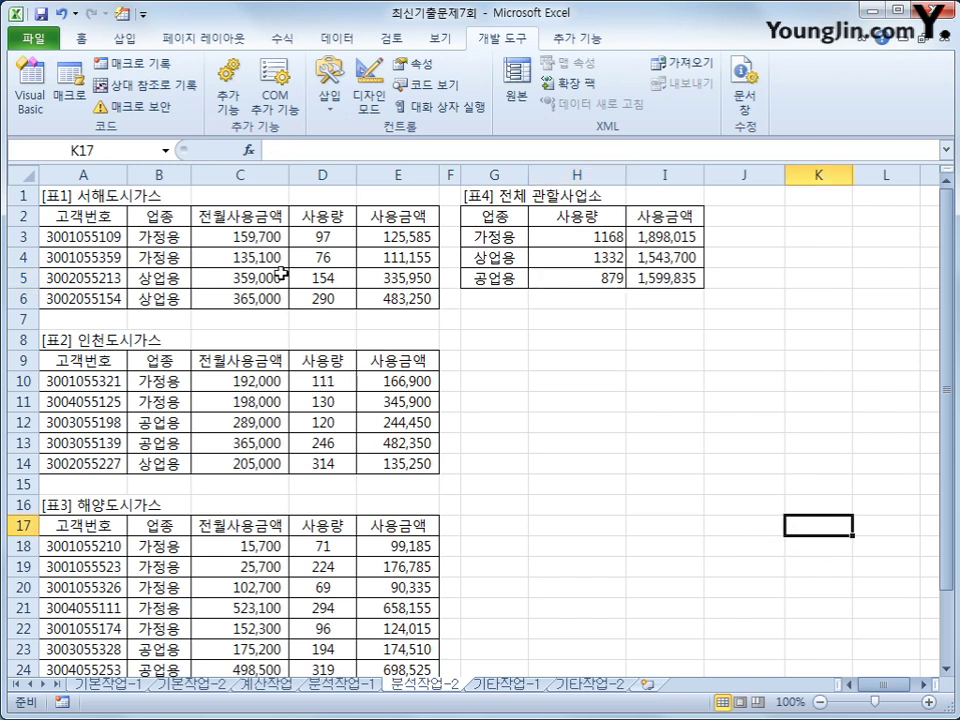
- Draw a form button below [표4] near G8, assign the 합계통합 macro and caption it 합계통합
left_click(325, 112)
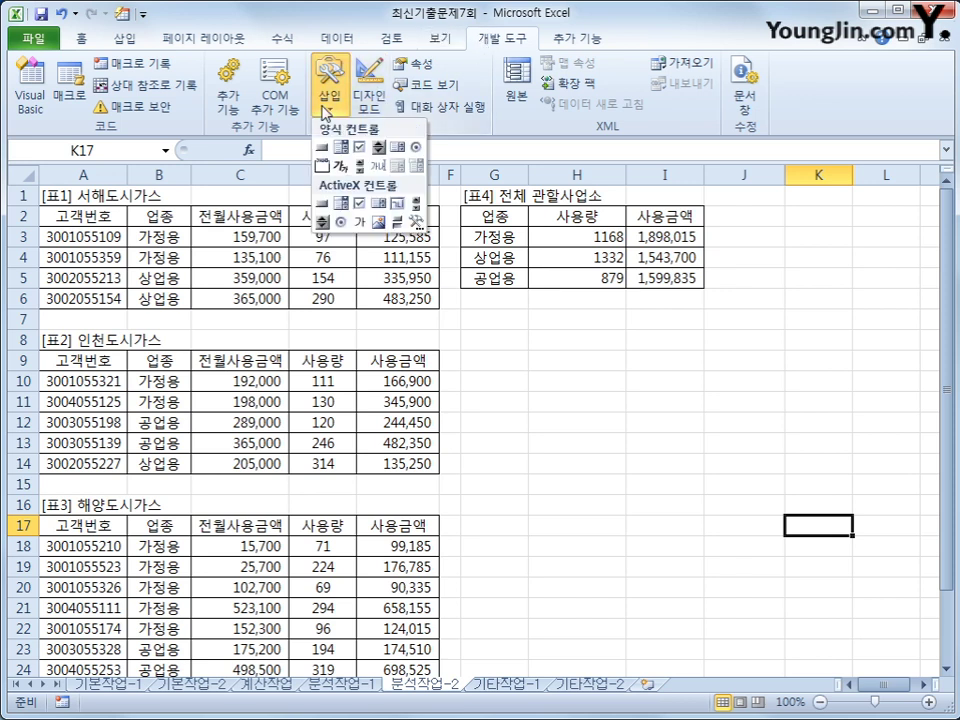
left_click(322, 149)
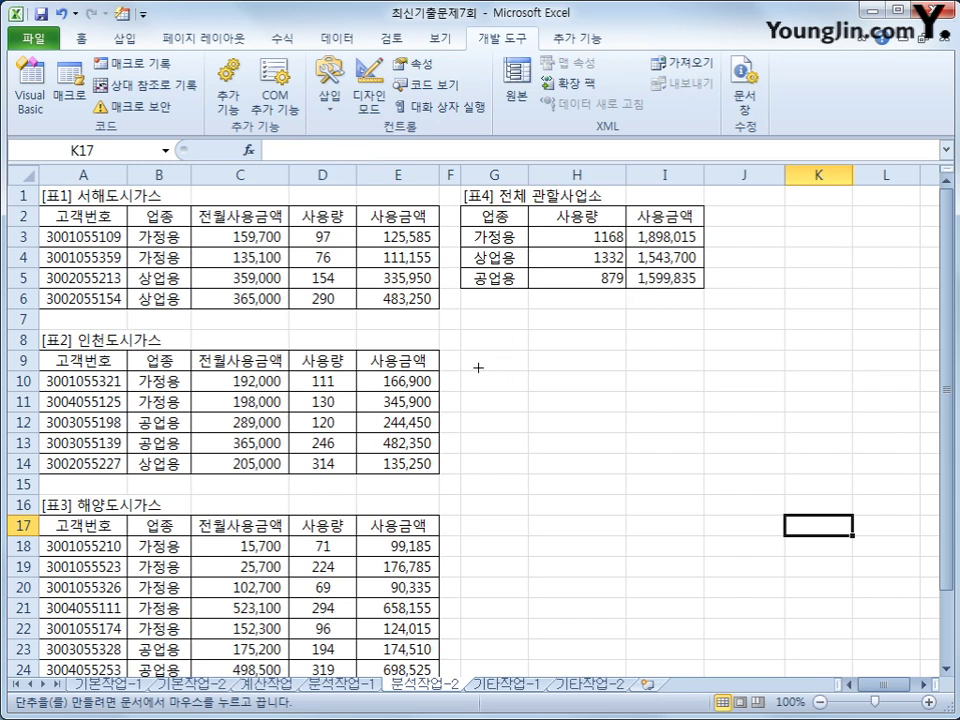
left_click_drag(460, 329, 604, 367)
left_click_drag(510, 328, 527, 249)
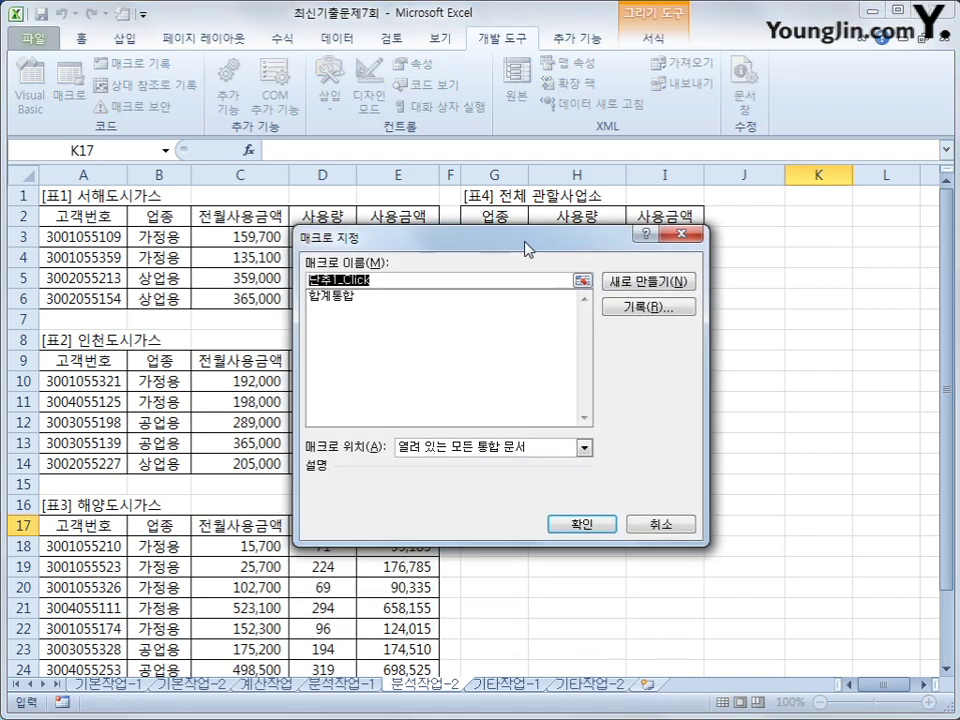
left_click(374, 298)
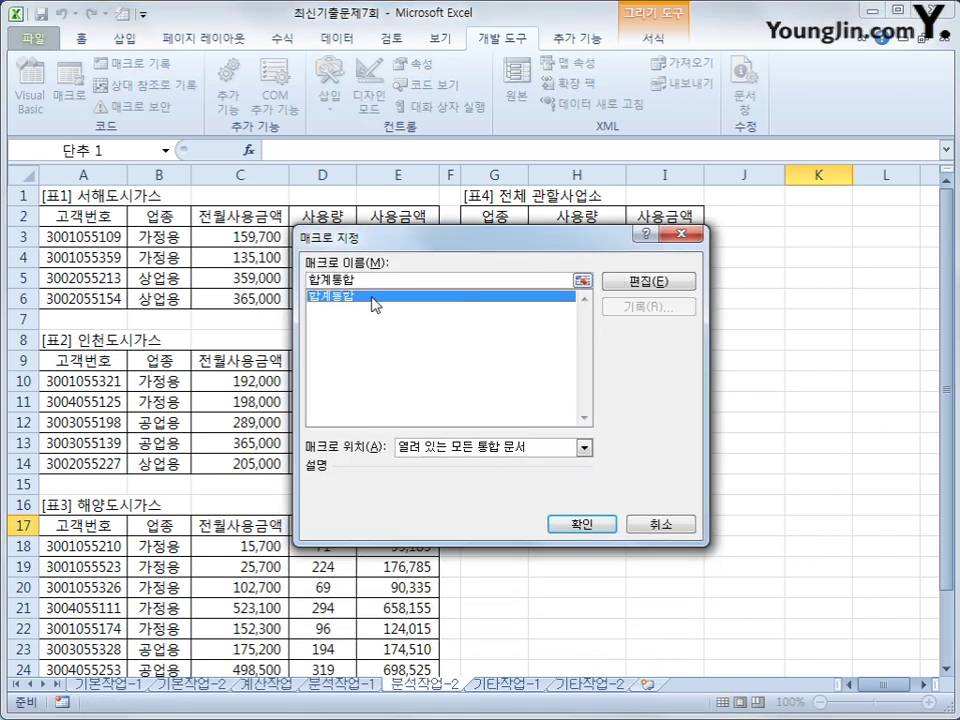
left_click(599, 527)
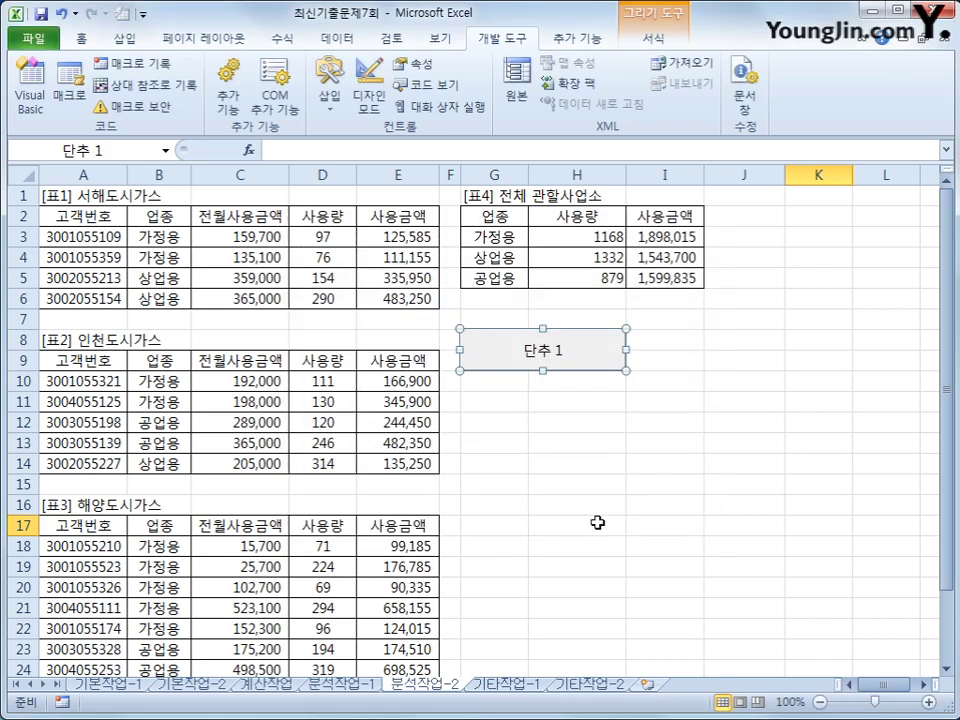
type("합계통ㅎ")
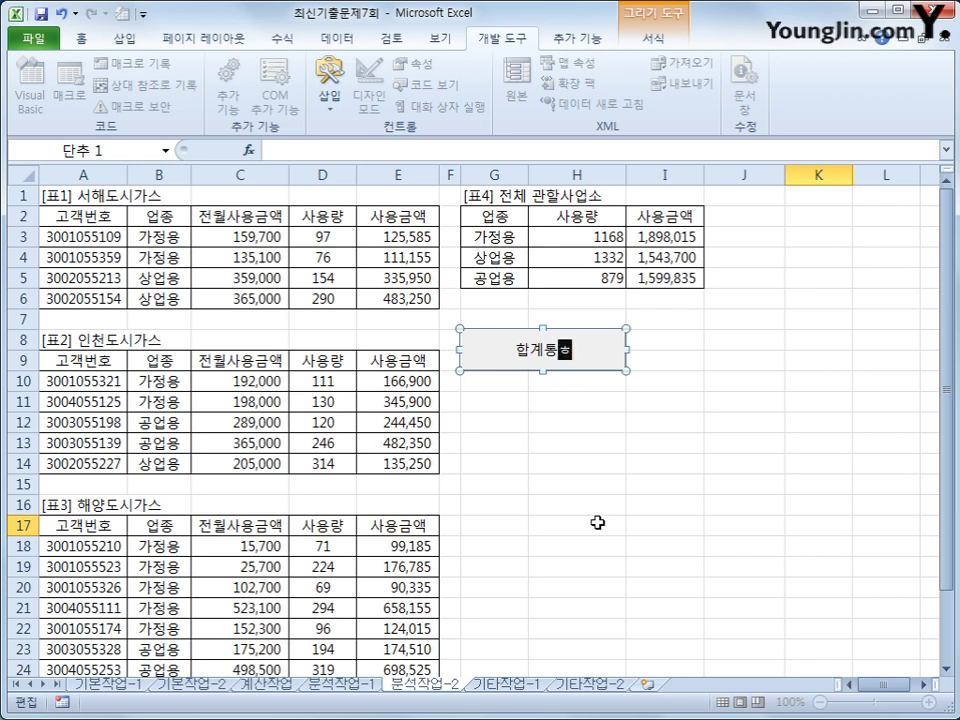
left_click(583, 610)
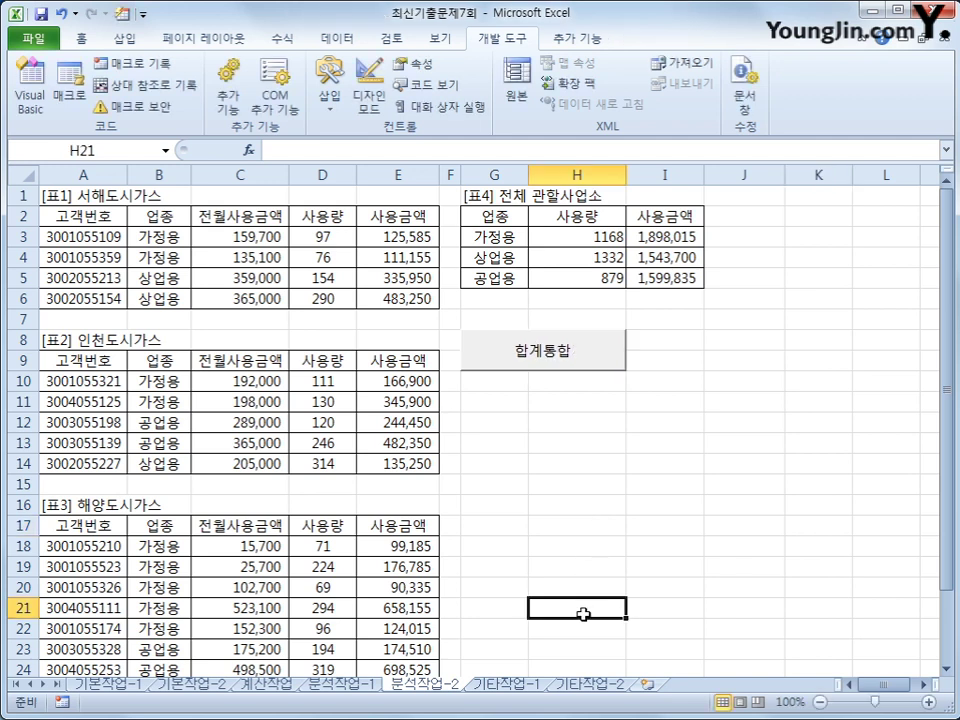
left_click(495, 683)
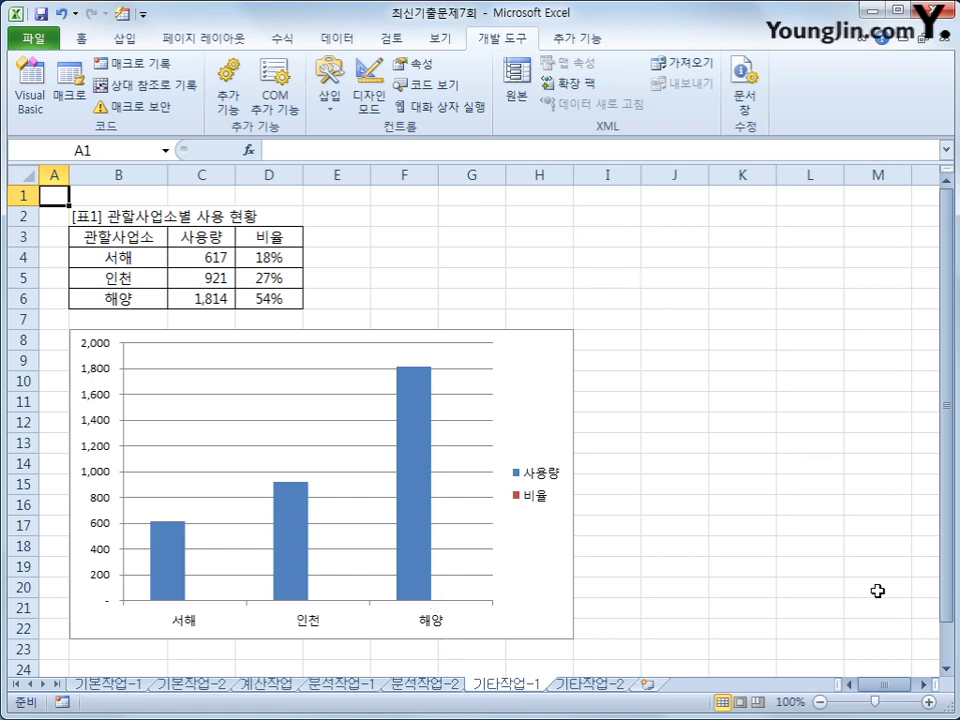
- Select the usage chart's 비율 series from the Chart Elements list
left_click(537, 392)
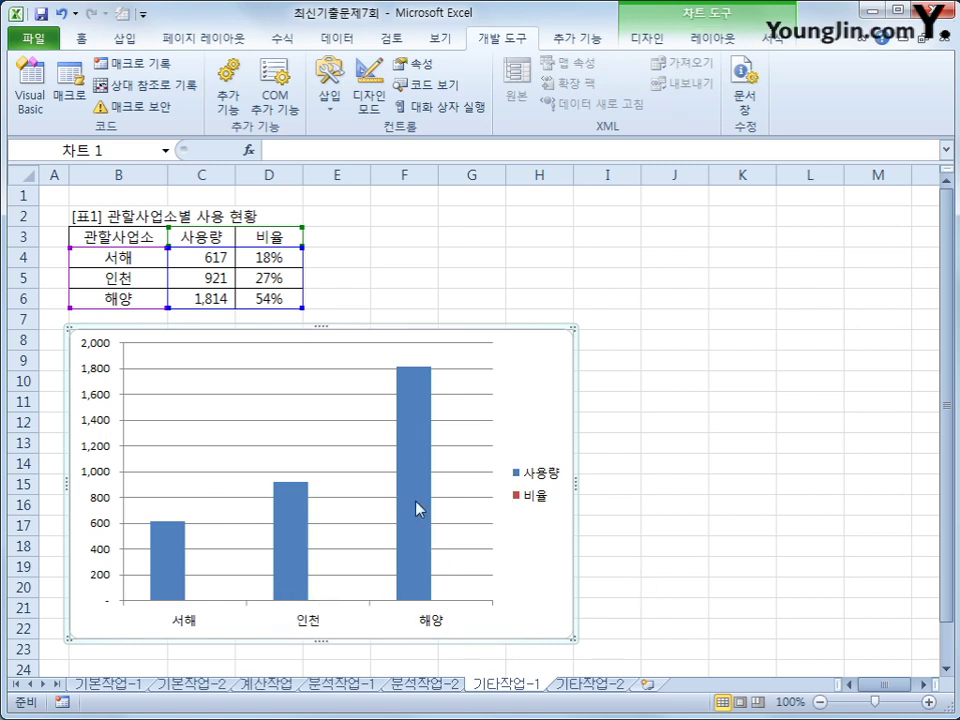
left_click(716, 38)
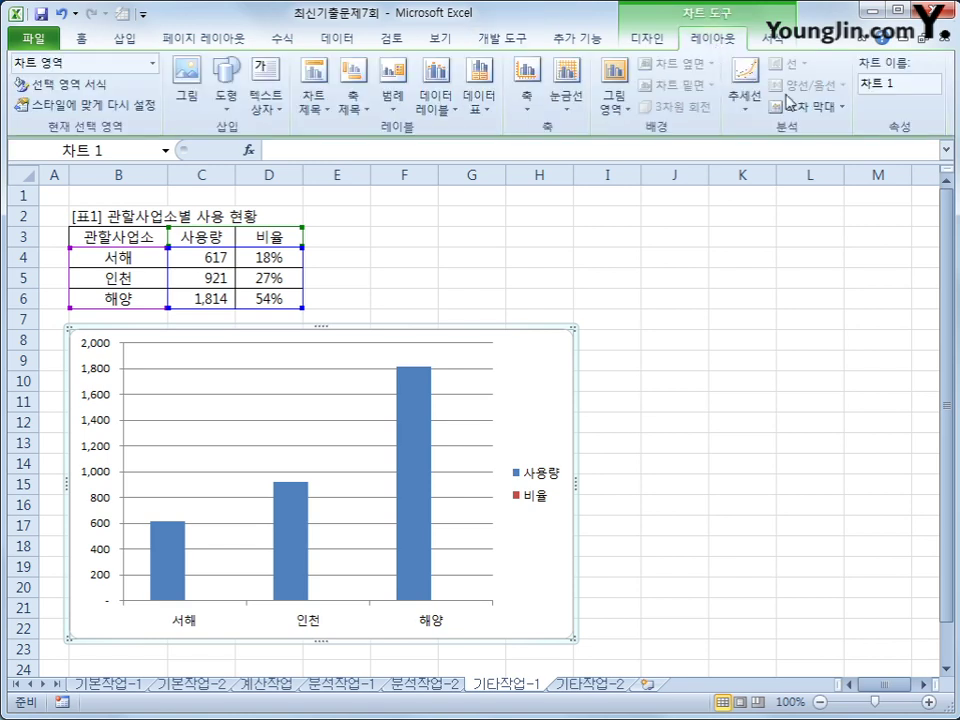
left_click(153, 64)
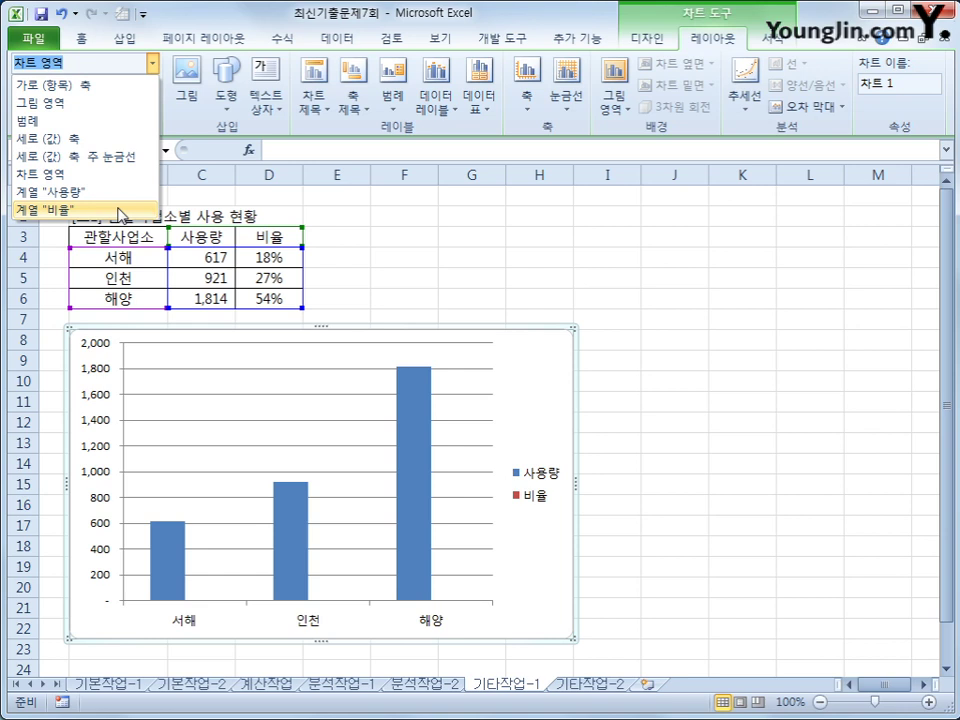
left_click(120, 211)
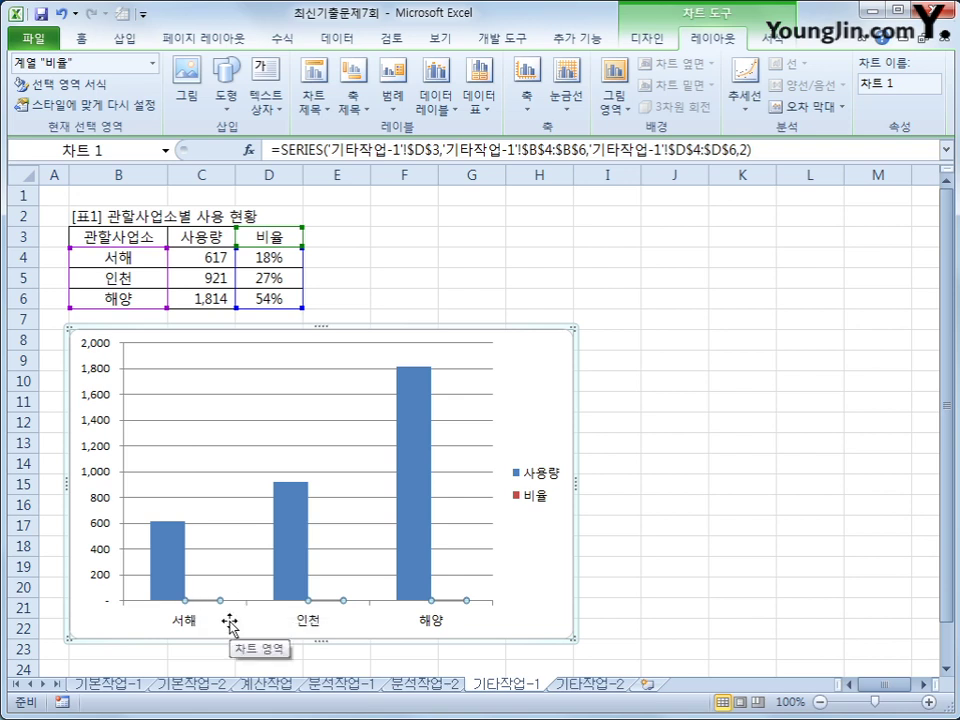
left_click(651, 38)
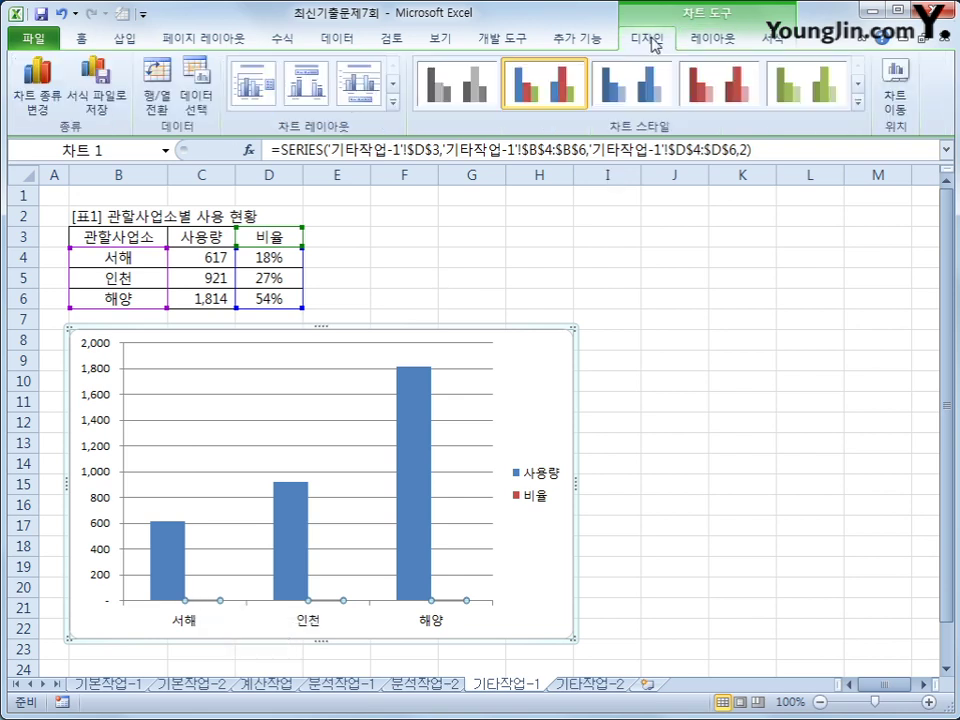
- Change the 비율 series to the Line with Markers chart type
left_click(25, 112)
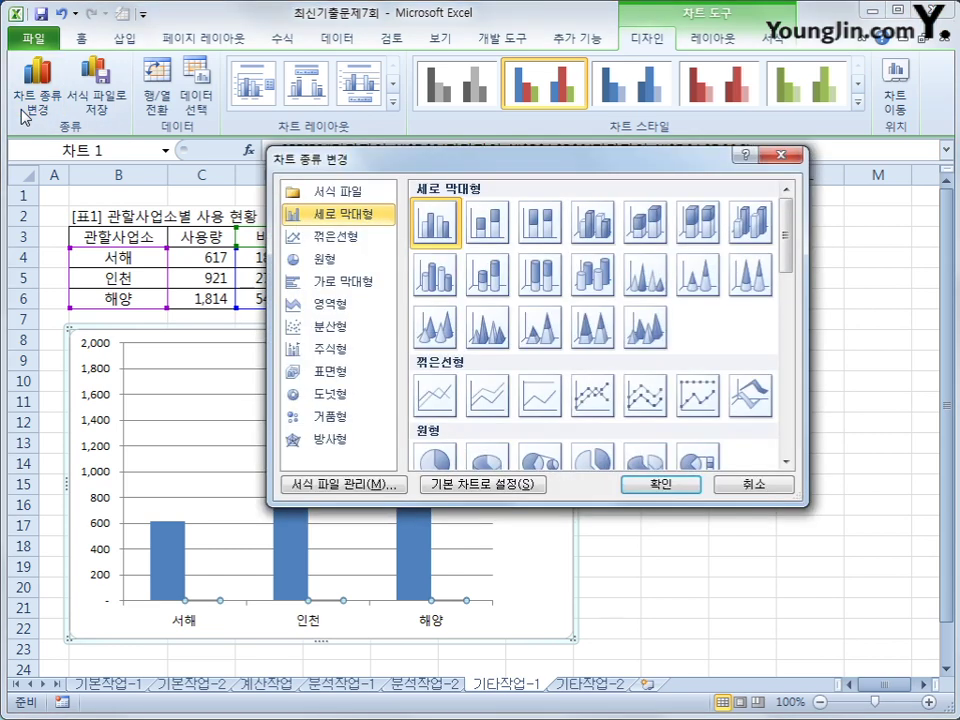
left_click(604, 406)
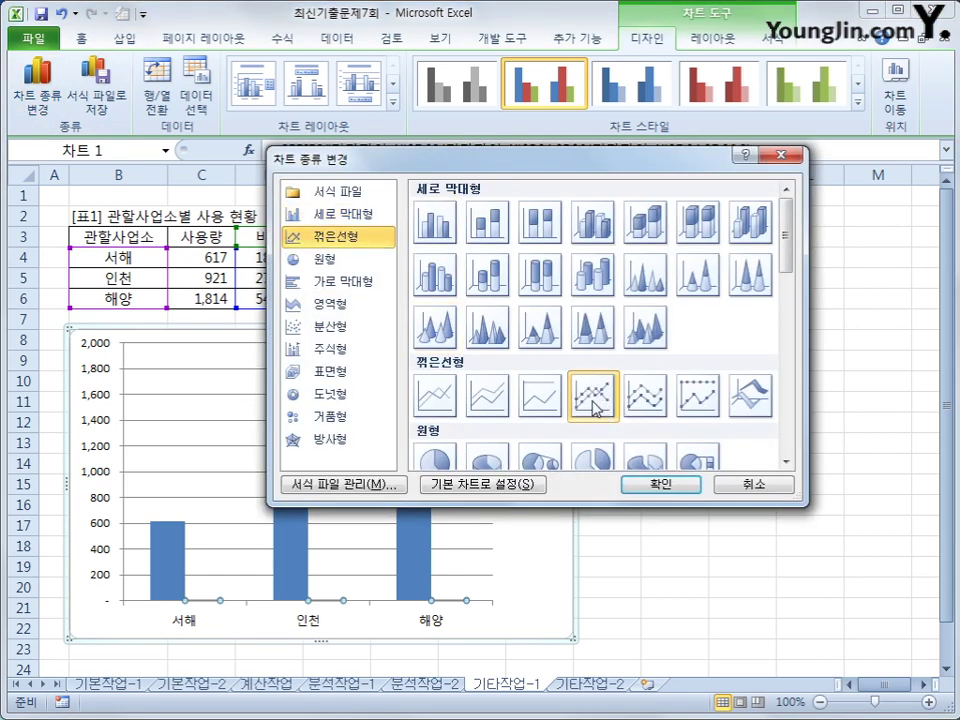
left_click(651, 487)
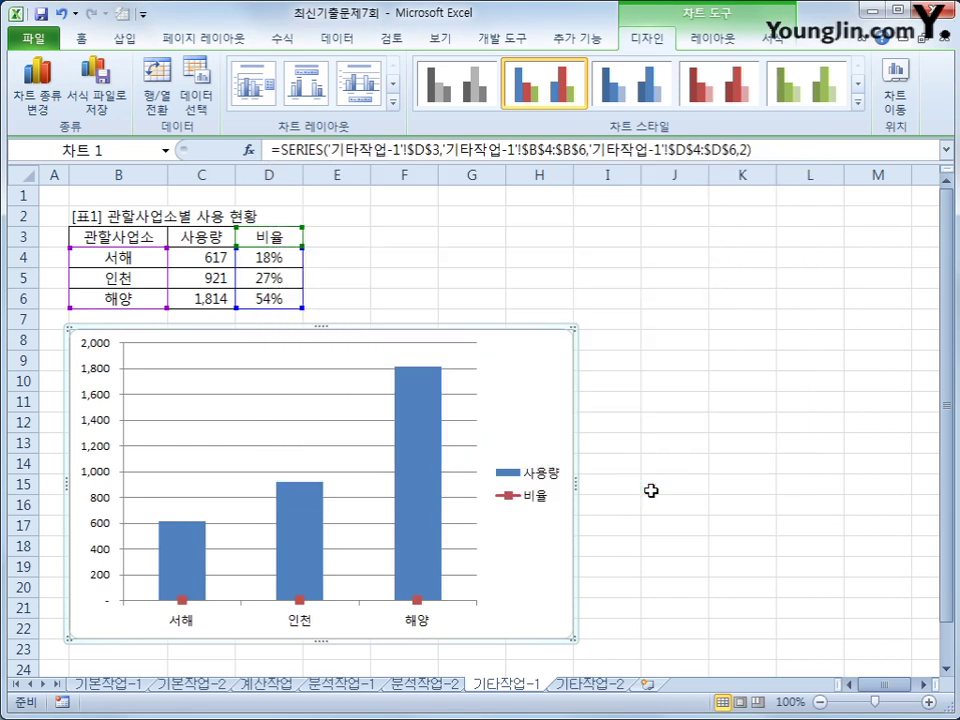
left_click(301, 600)
- Plot the 비율 series on a secondary axis (보조 축)
right_click(301, 600)
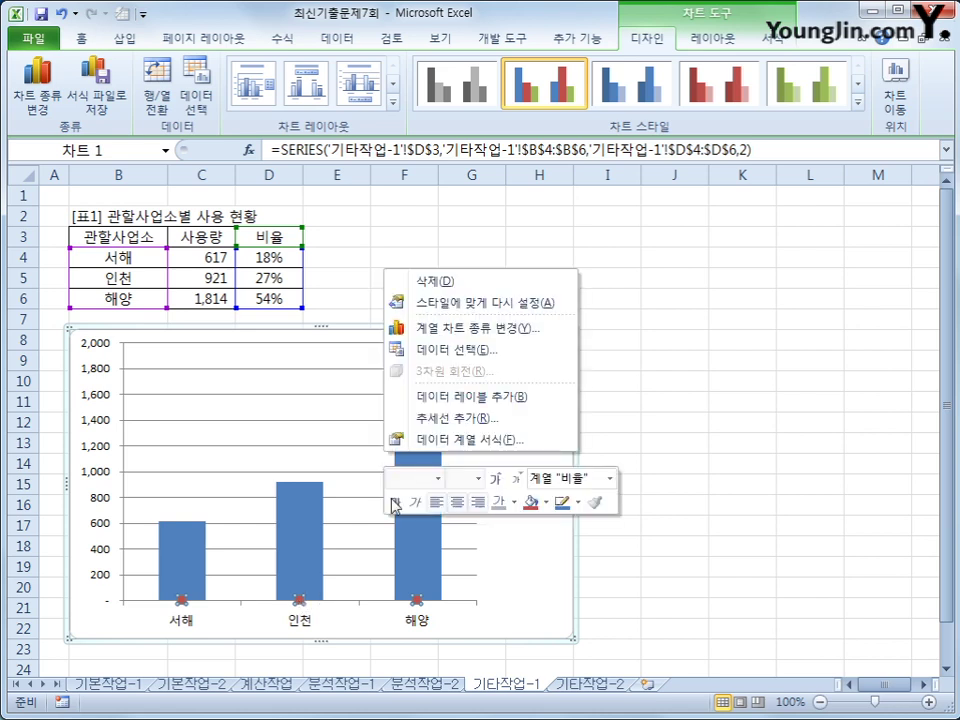
left_click(437, 442)
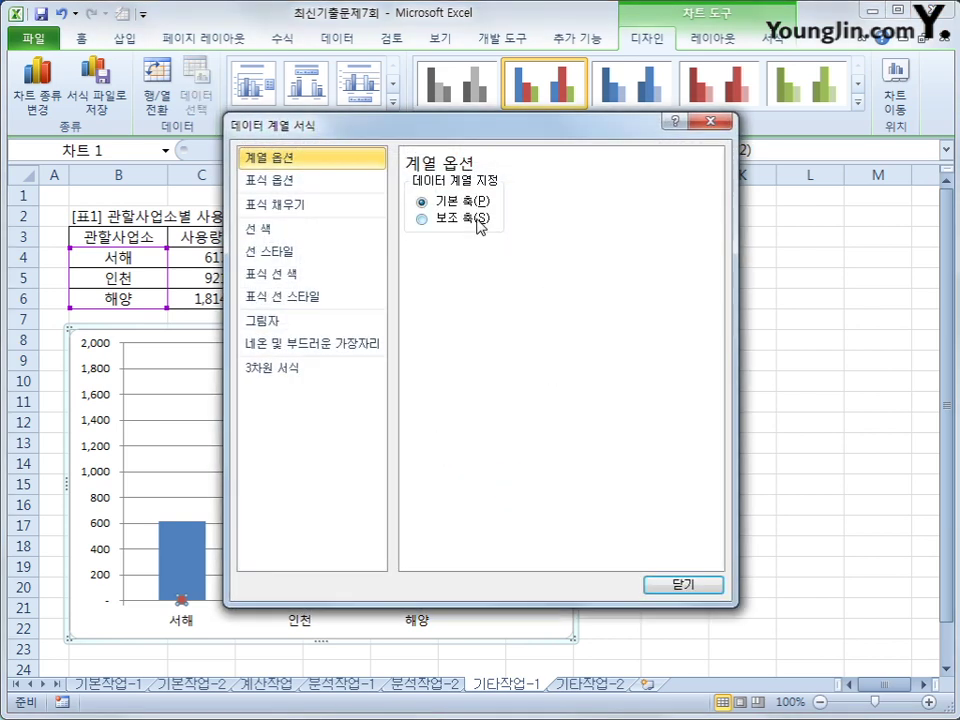
left_click(479, 222)
left_click(683, 584)
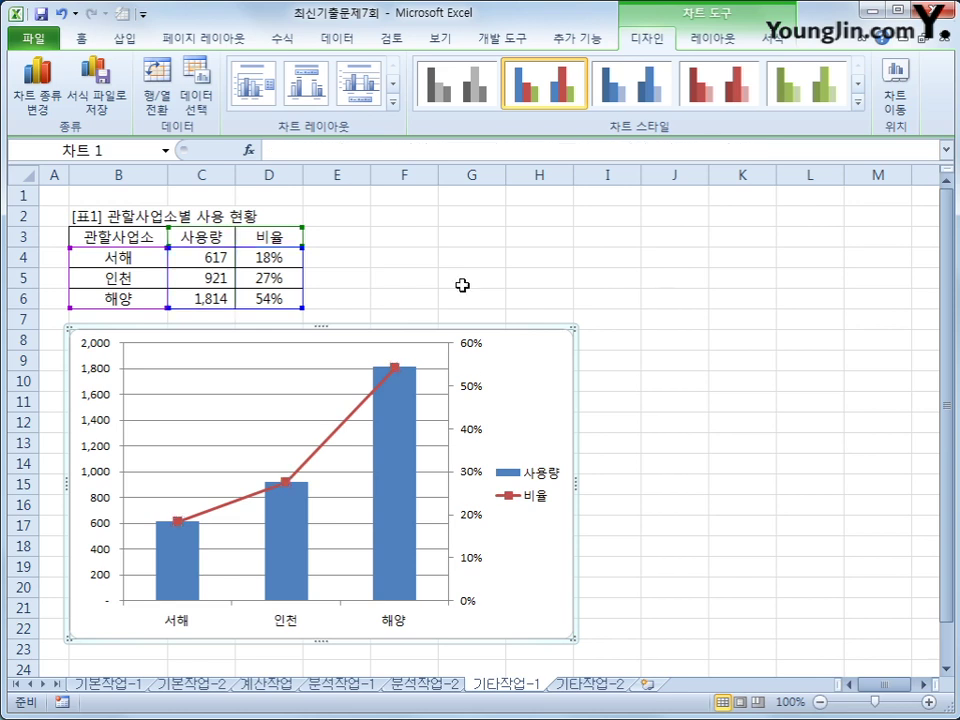
key("Escape")
left_click(705, 38)
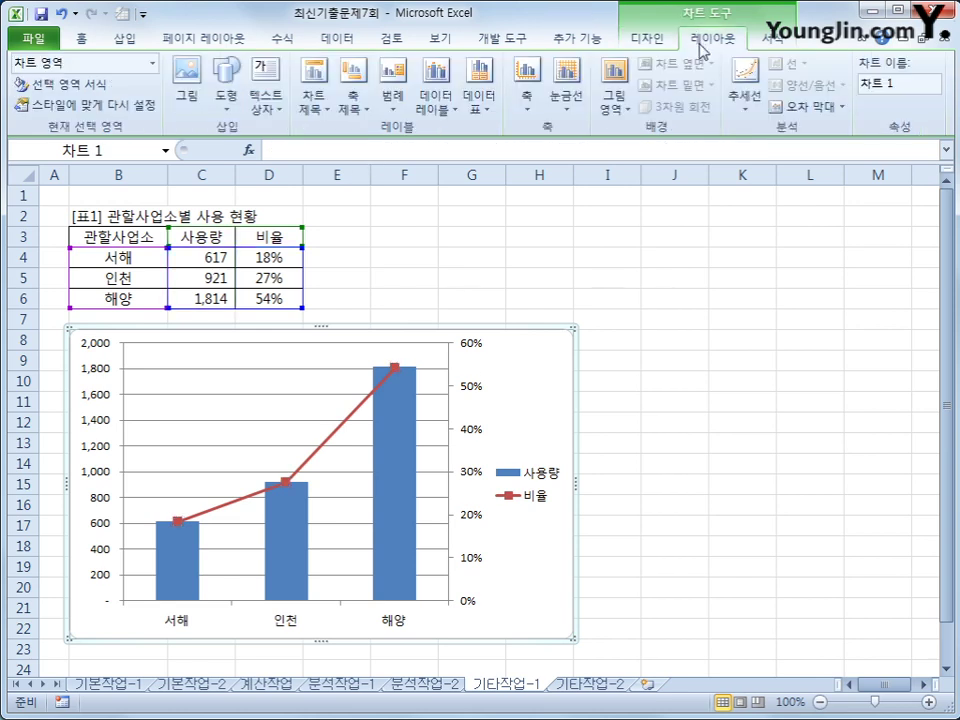
- Add the chart title '관할사업소별 사용 현황' above the chart
left_click(313, 100)
left_click(400, 240)
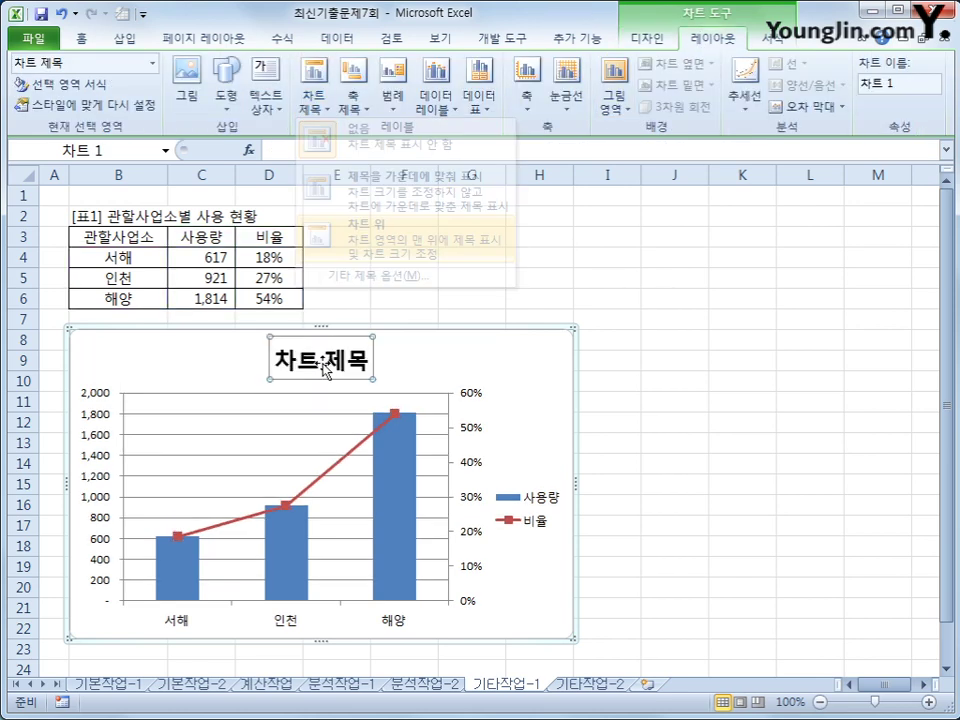
left_click_drag(270, 358, 370, 372)
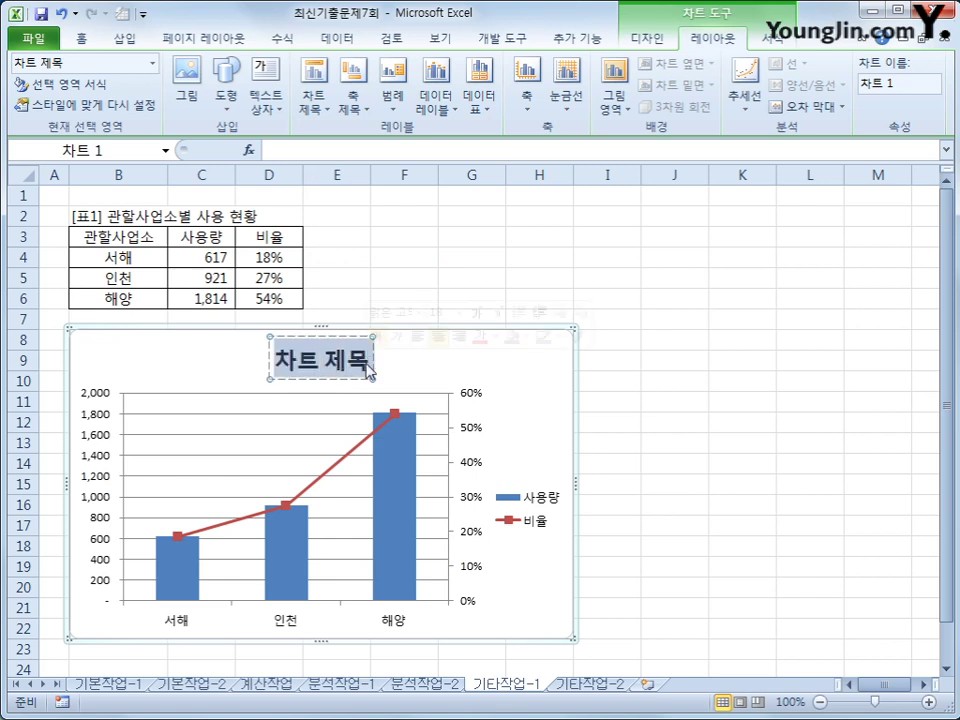
type("관할")
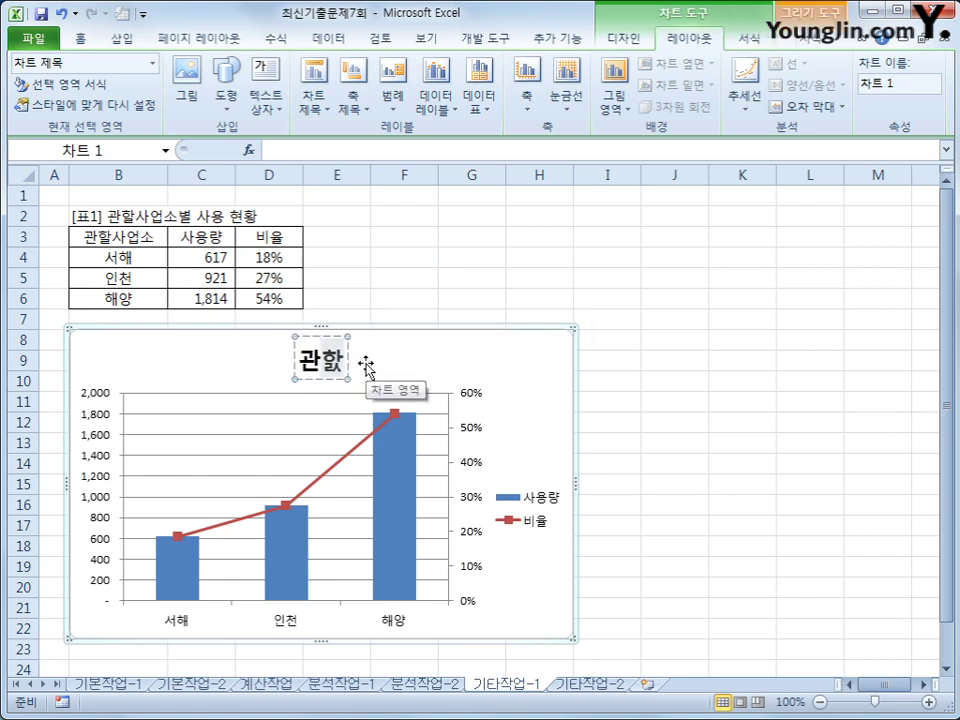
type("사어업소별")
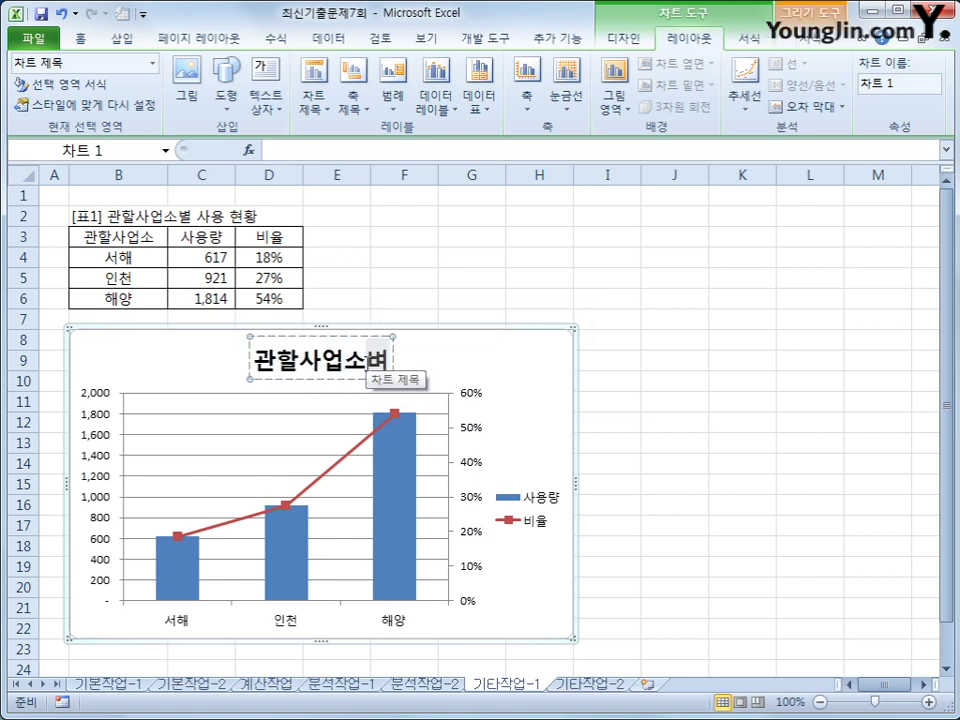
type(" 사용 현황")
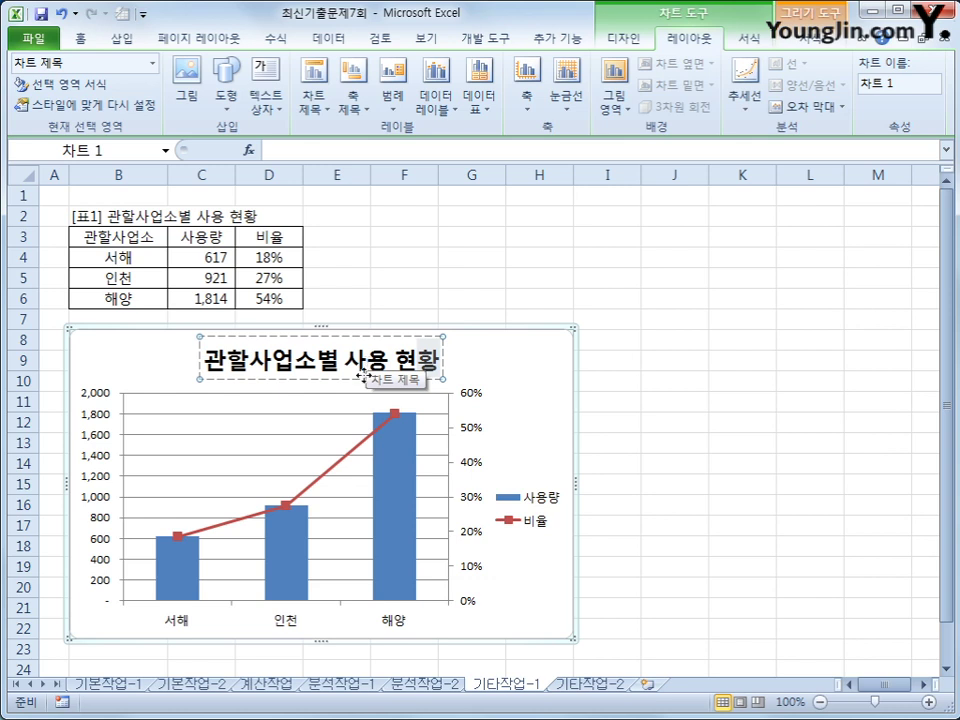
left_click(520, 418)
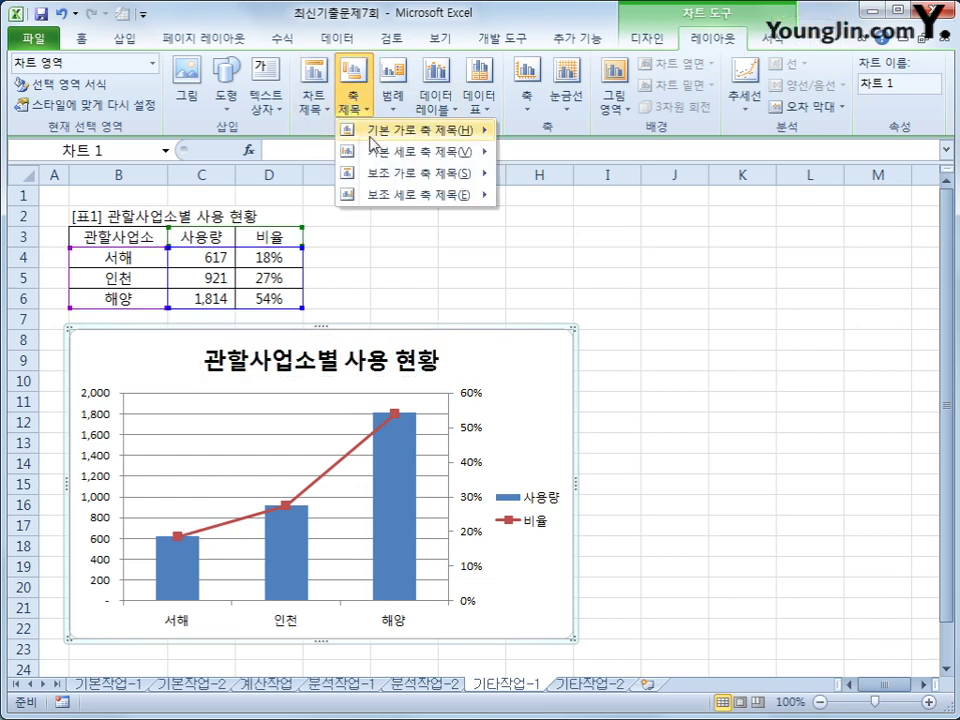
- Add a vertical primary axis title '사용량'
mouse_move(378, 158)
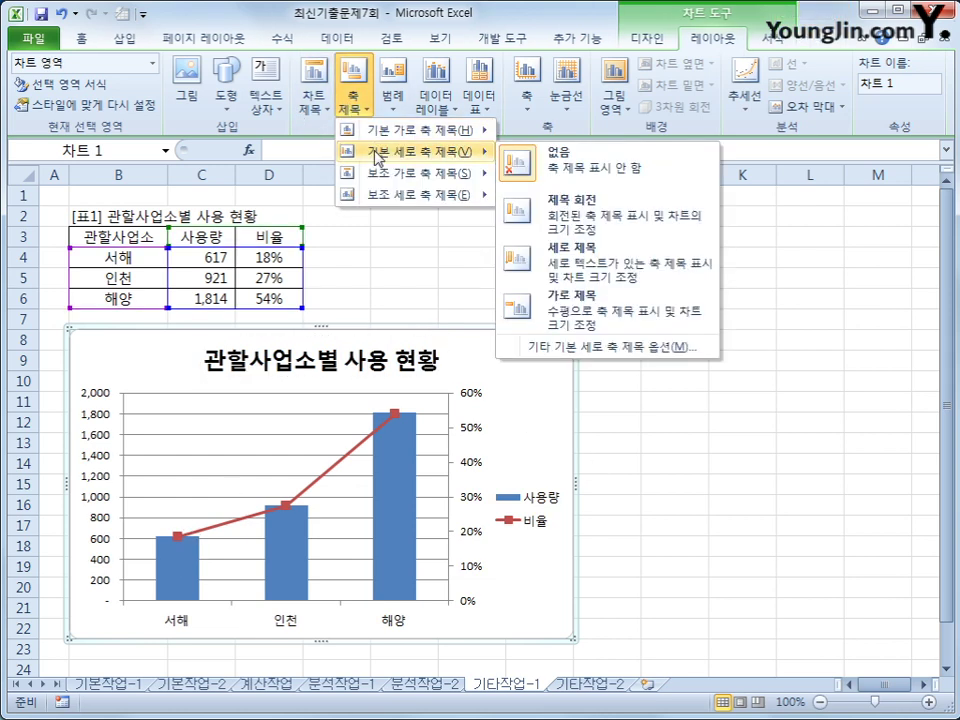
left_click(515, 255)
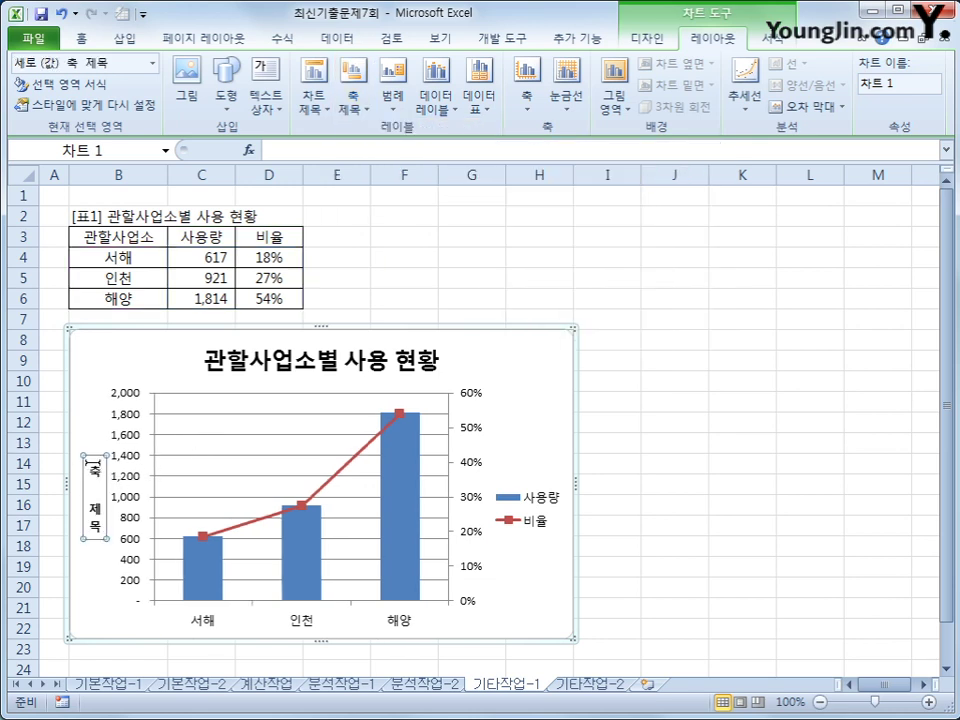
left_click_drag(92, 460, 92, 537)
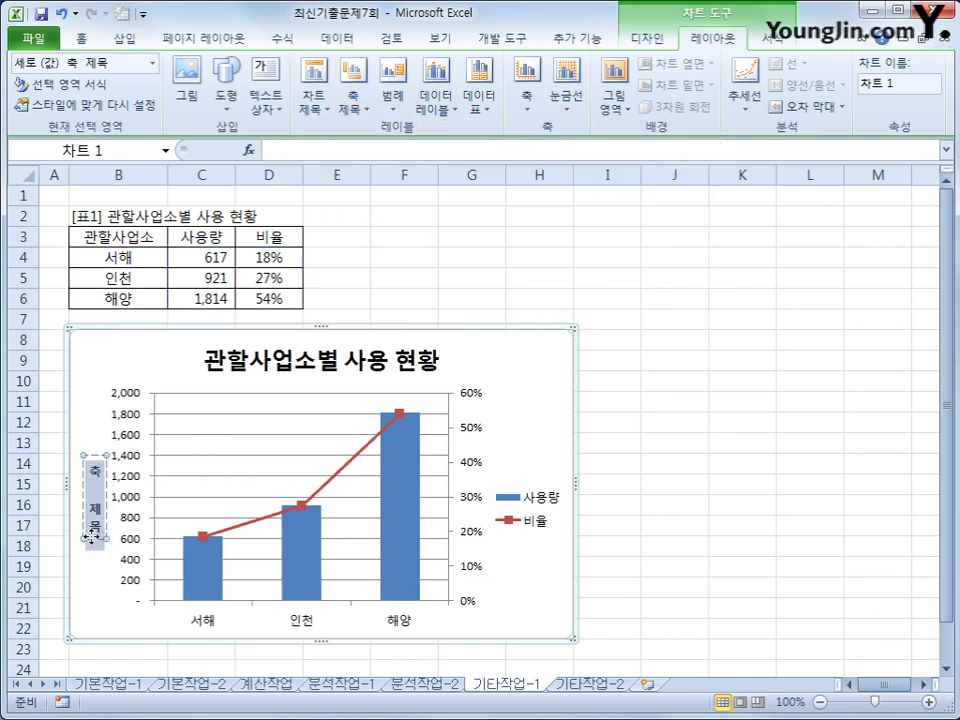
type("사용량")
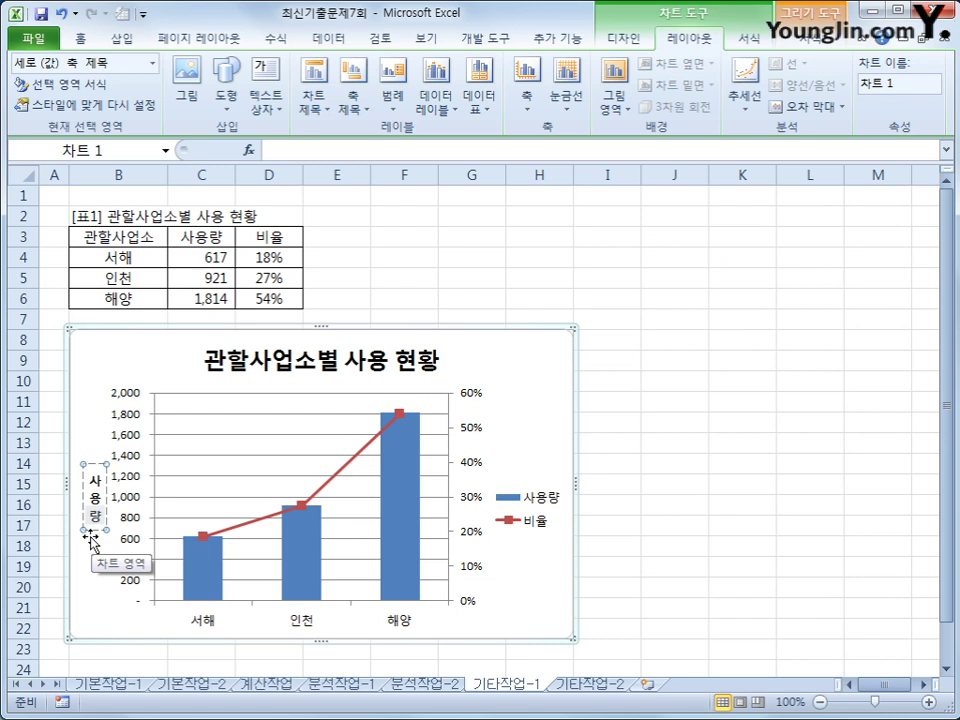
left_click(130, 459)
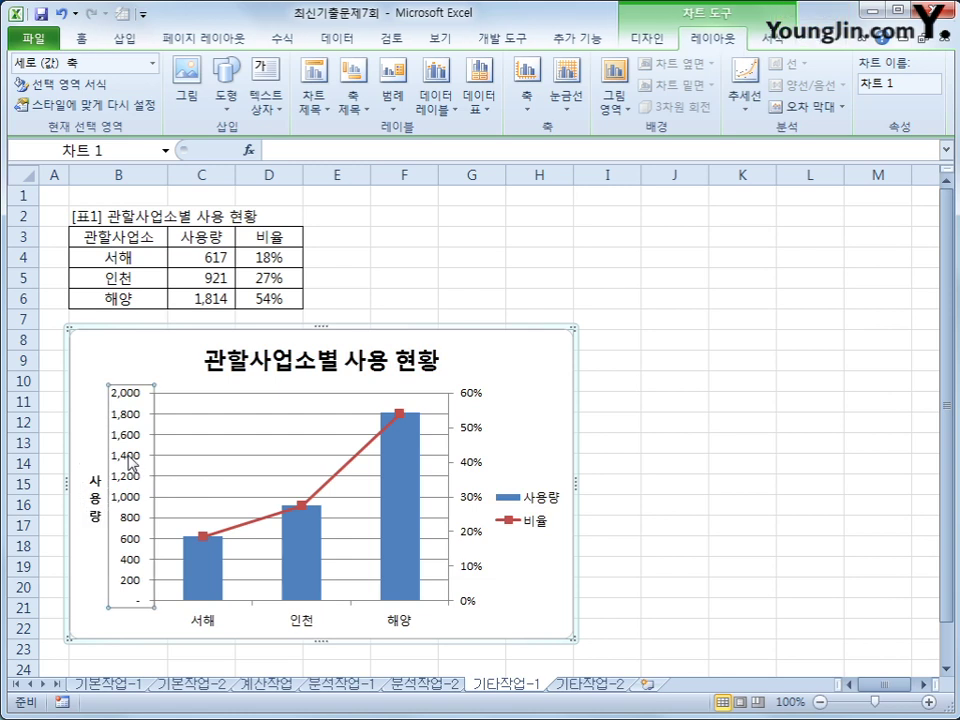
- Fix the primary value axis maximum at 2000 with a major unit of 400
right_click(130, 459)
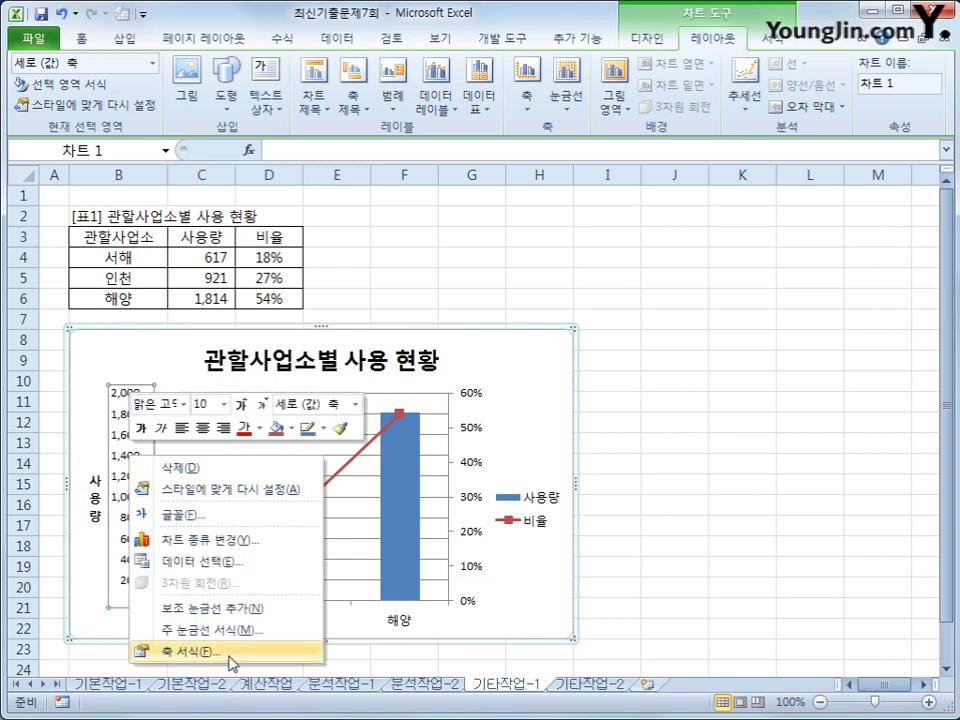
left_click(229, 654)
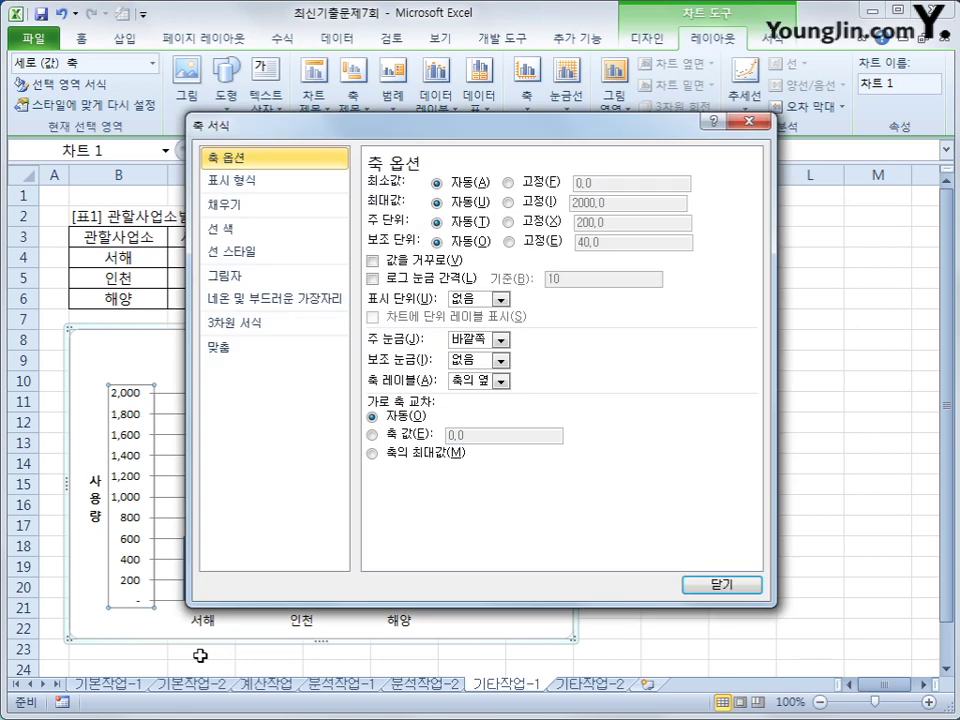
left_click(547, 203)
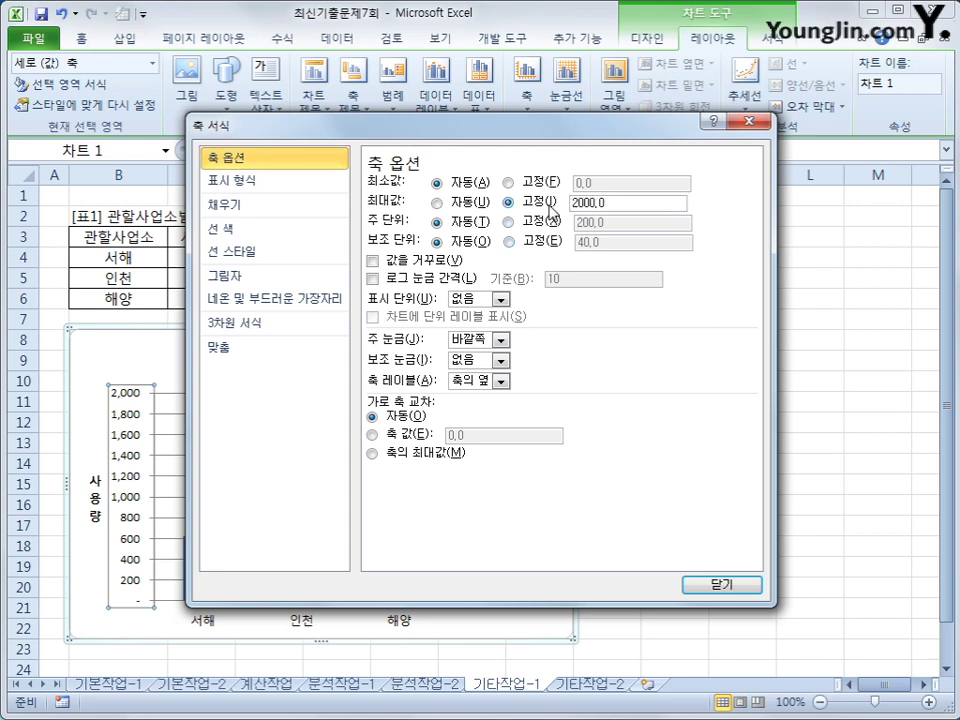
left_click(508, 221)
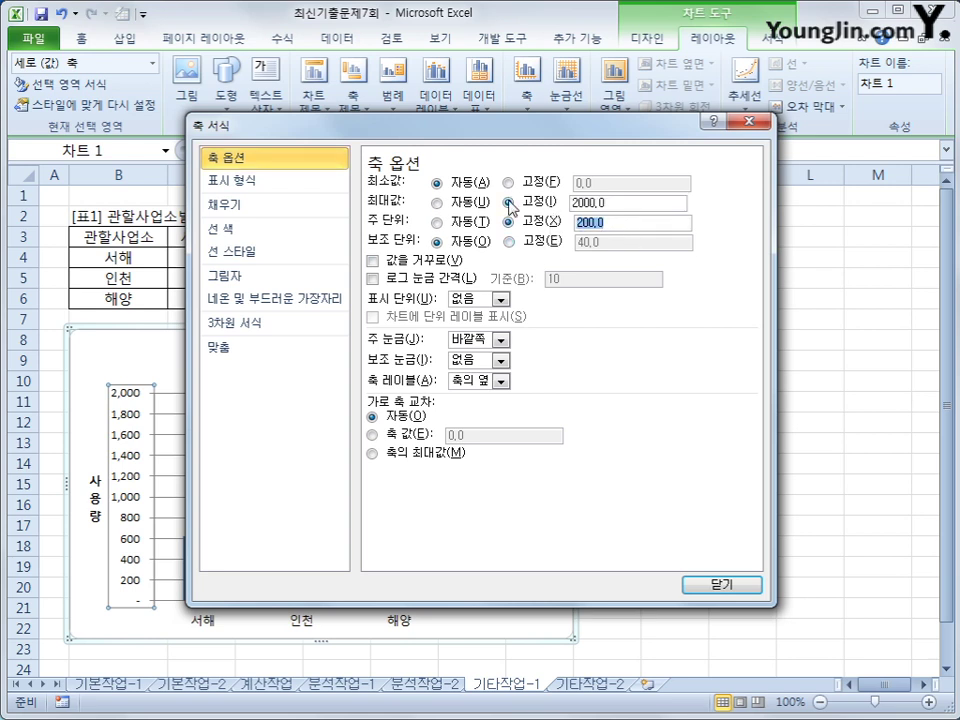
type("400")
left_click(736, 590)
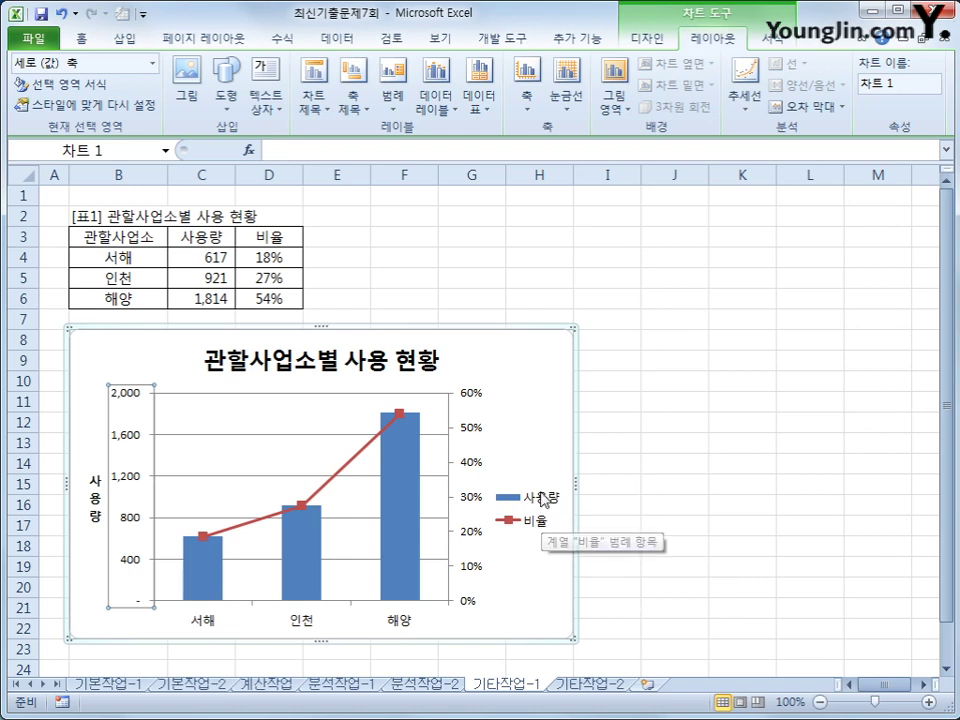
- Fix the secondary axis at a 0.6 maximum with 0.1 major units
right_click(470, 428)
left_click(563, 620)
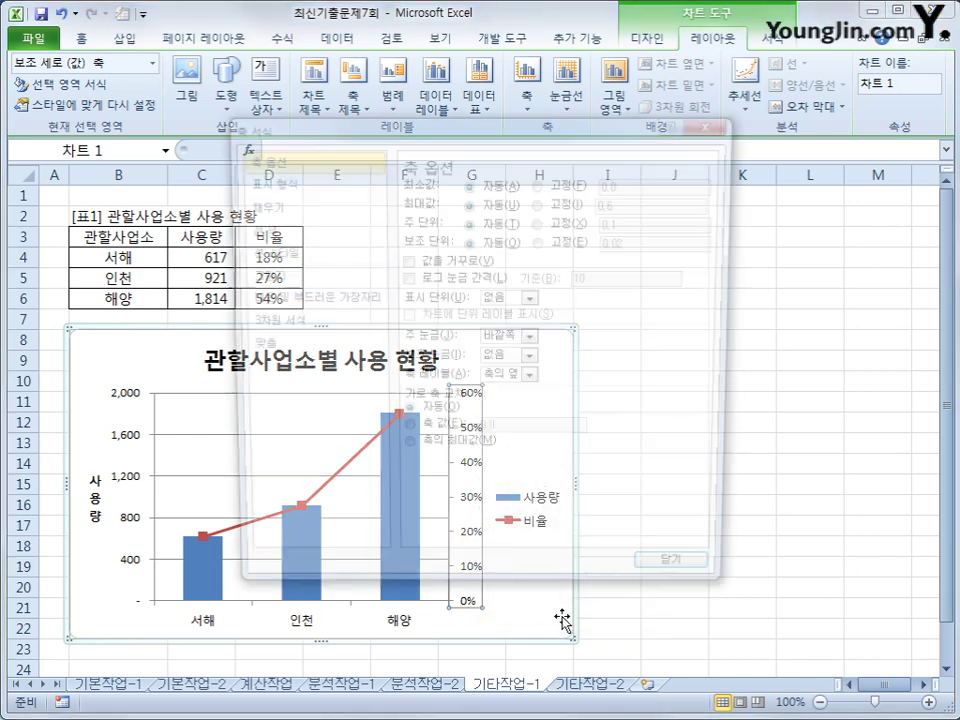
left_click(540, 202)
left_click(630, 205)
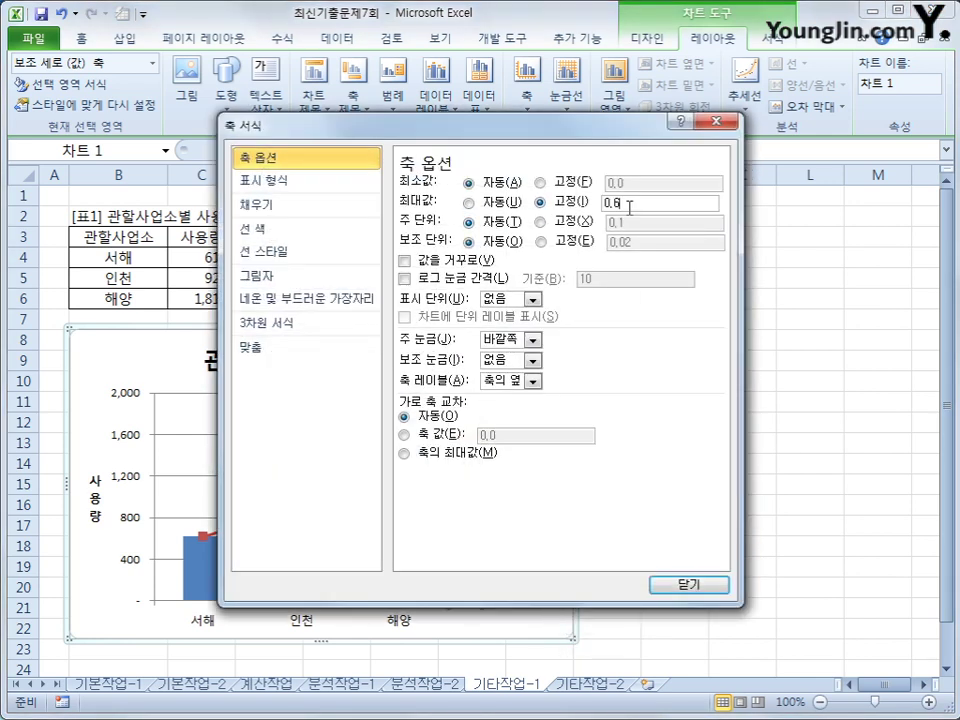
left_click(628, 222)
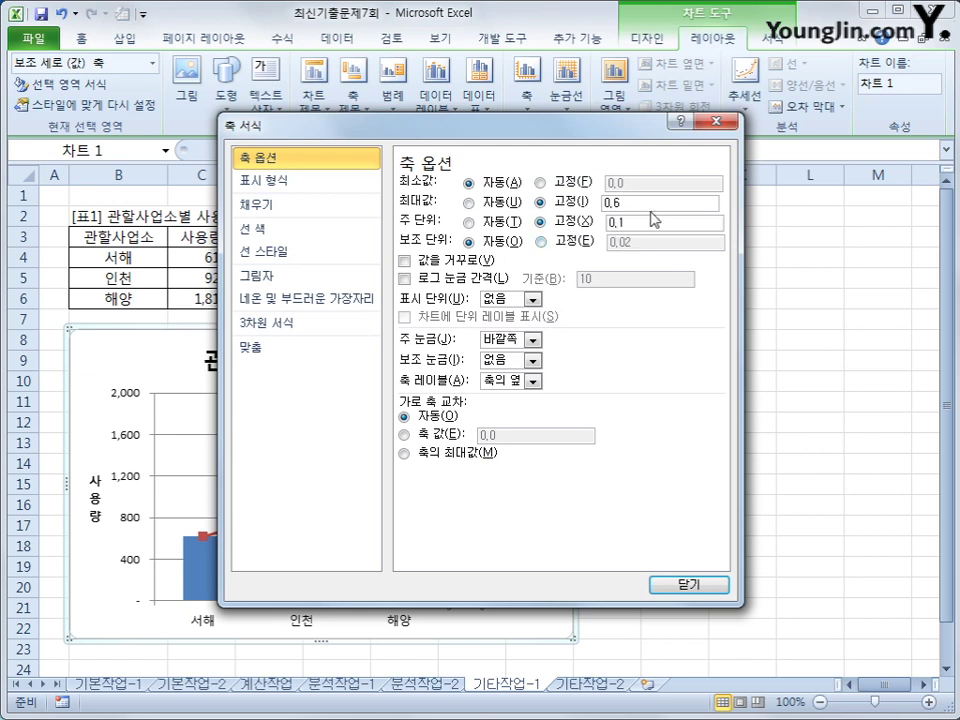
left_click(684, 585)
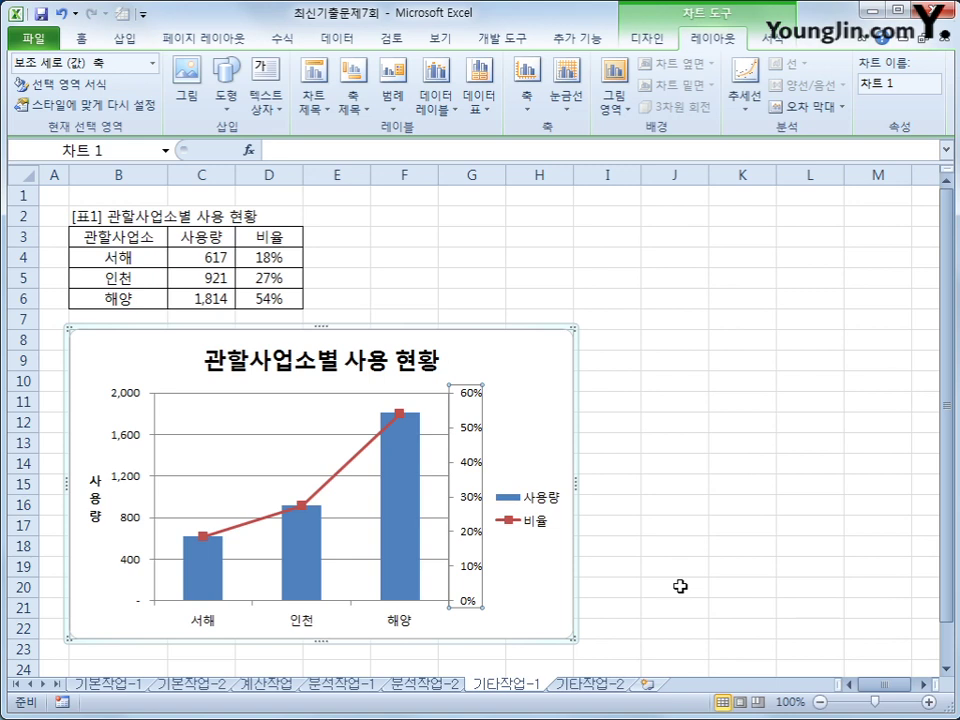
left_click(533, 518)
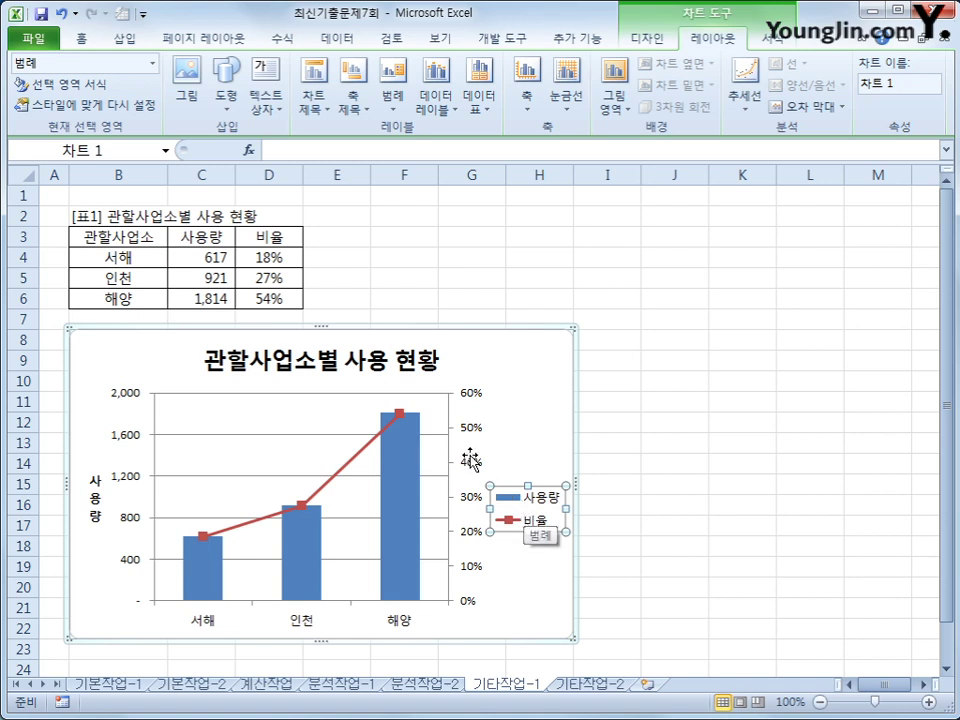
- Apply the 색 윤곽선 - 자주, 강조 4 shape style to the chart legend, then select the chart area
left_click(765, 45)
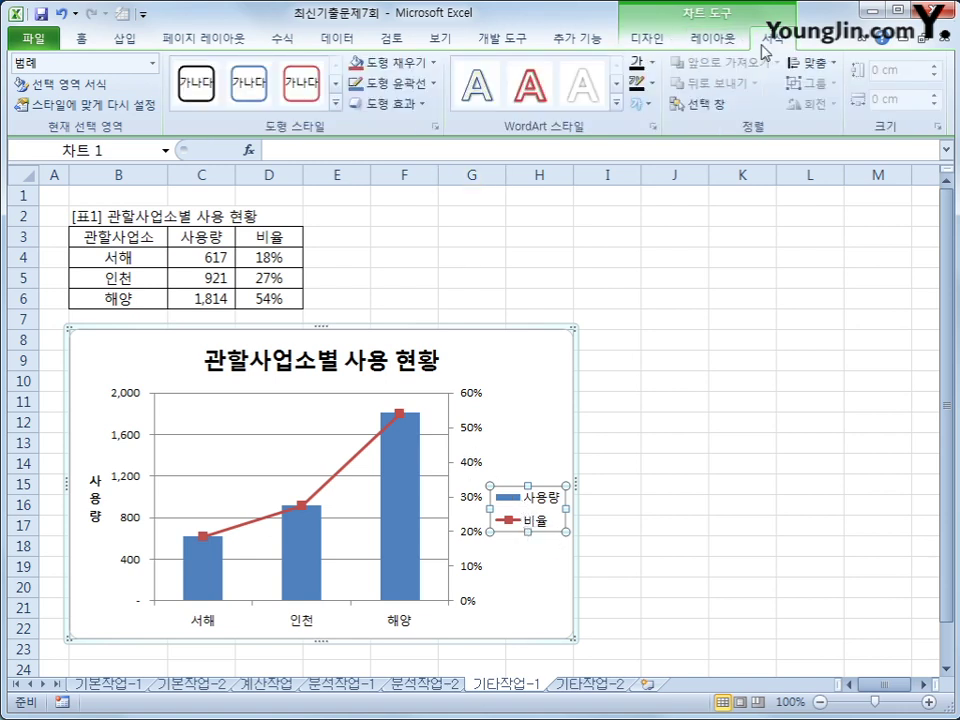
left_click(336, 103)
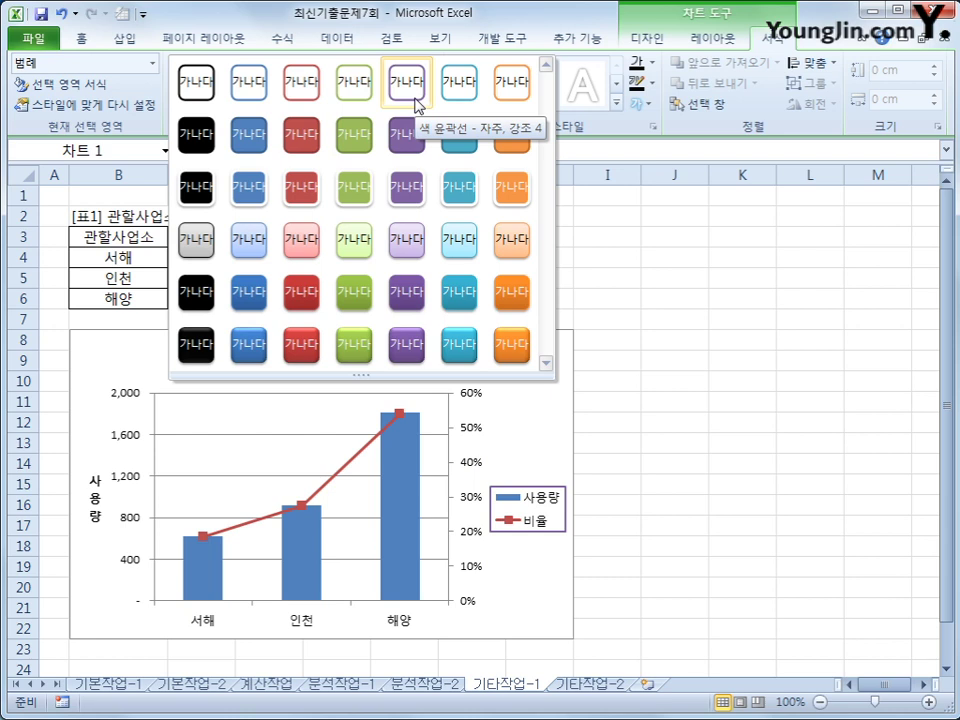
left_click(417, 105)
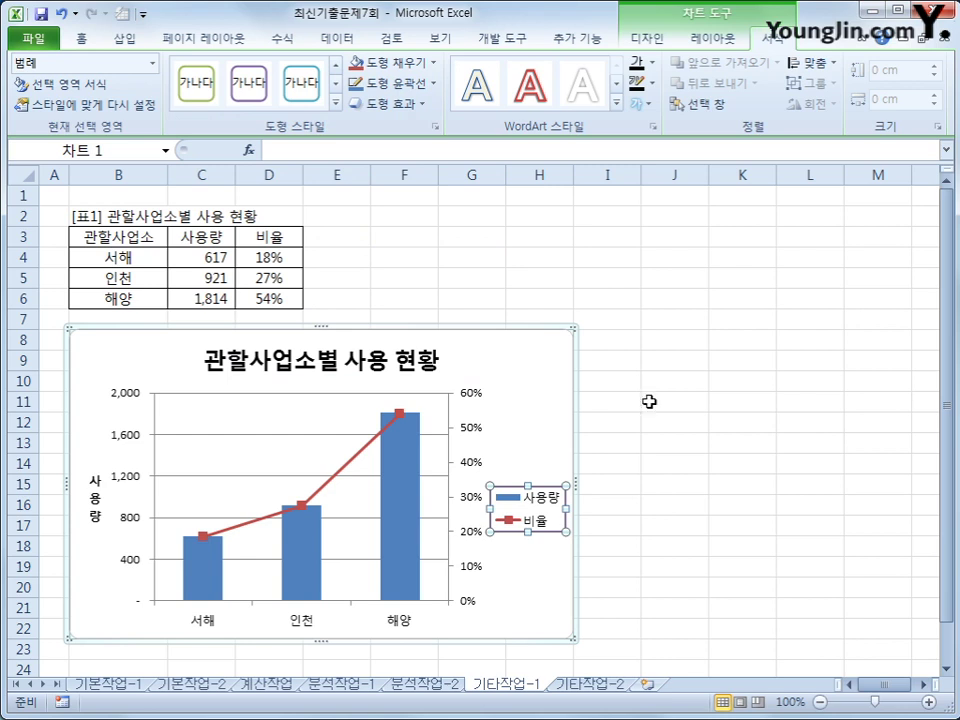
left_click(561, 403)
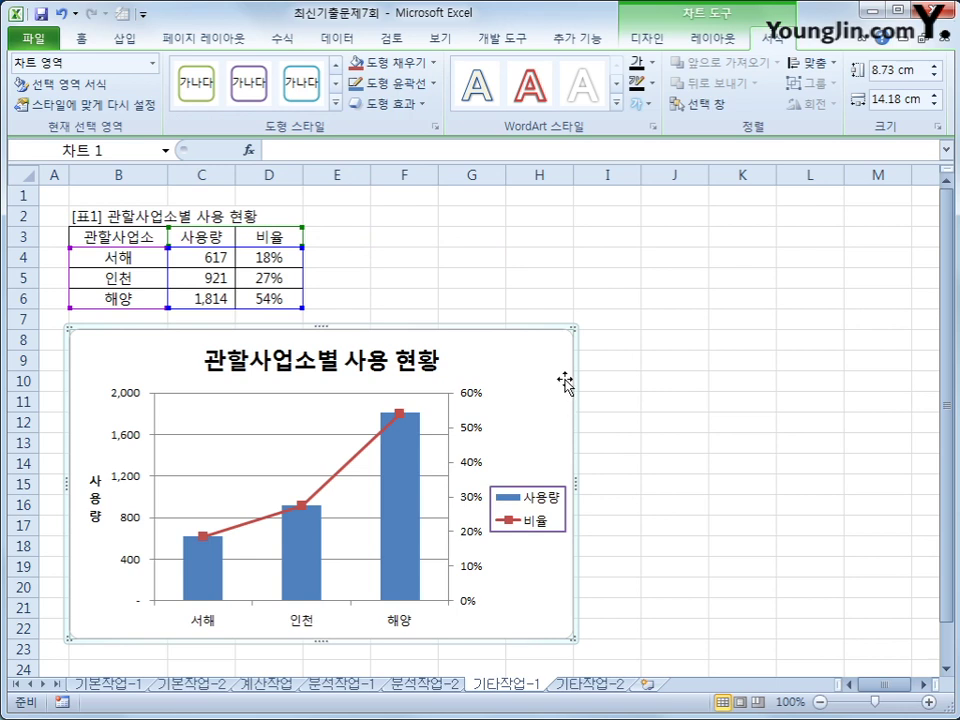
- Give the chart area rounded corners in Format Chart Area
right_click(540, 360)
left_click(616, 706)
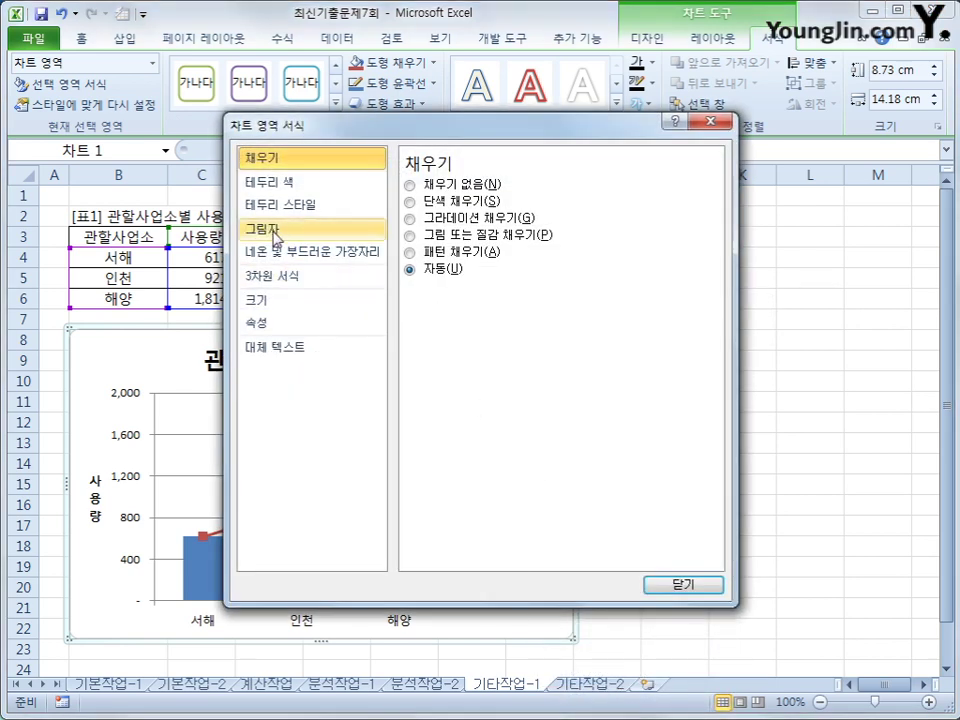
left_click(285, 206)
left_click(428, 375)
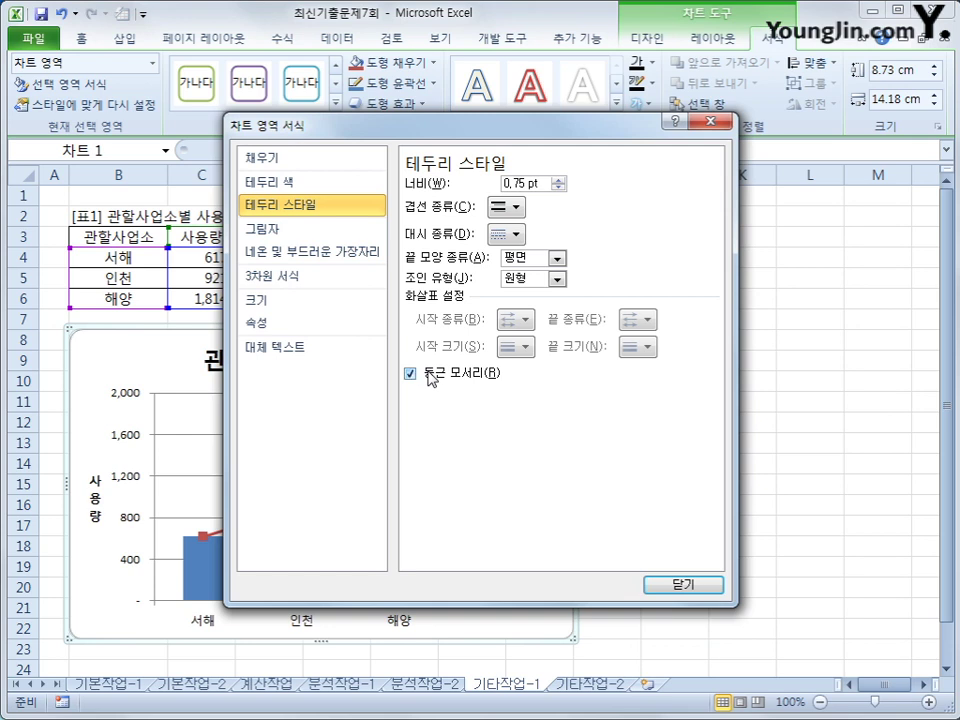
- Apply the 안쪽 가운데 inner shadow preset to the chart, then switch to the 기타작업-2 sheet
left_click(304, 234)
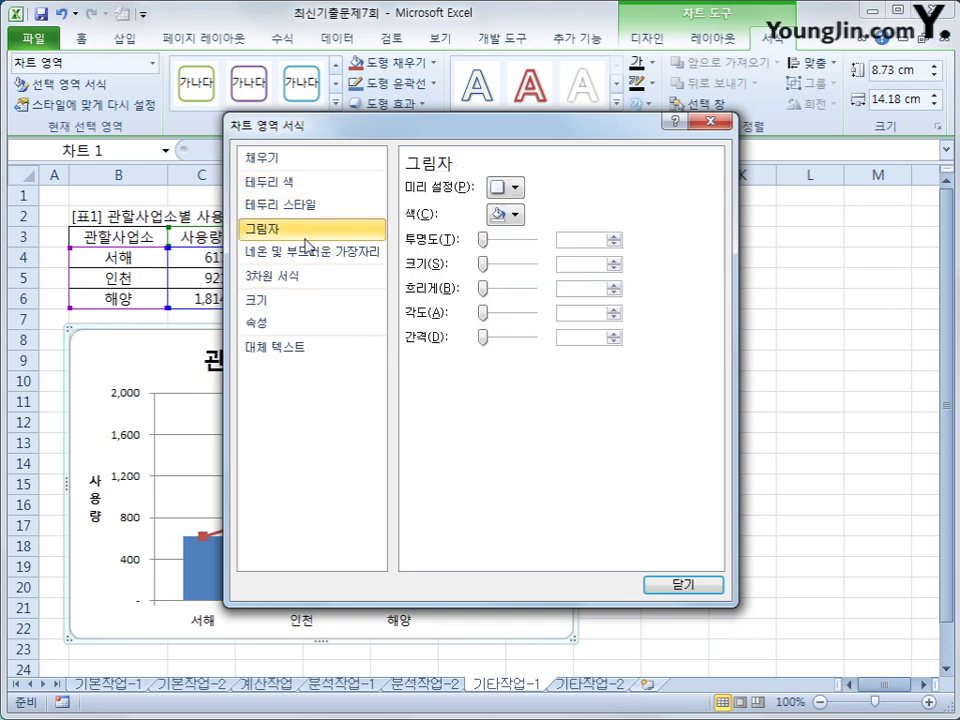
left_click(507, 187)
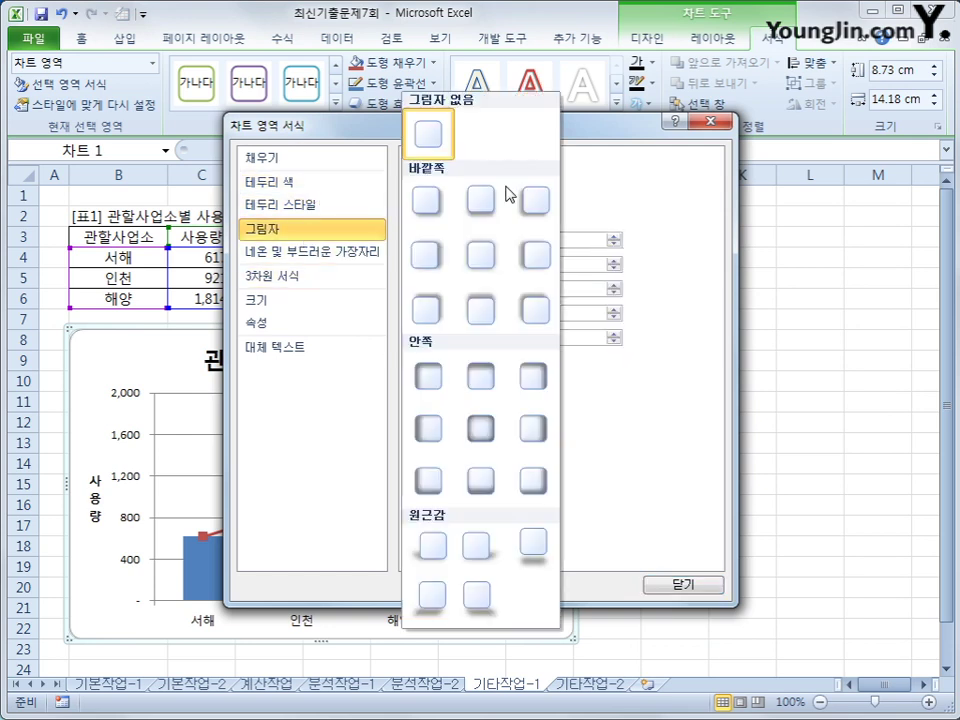
left_click(489, 441)
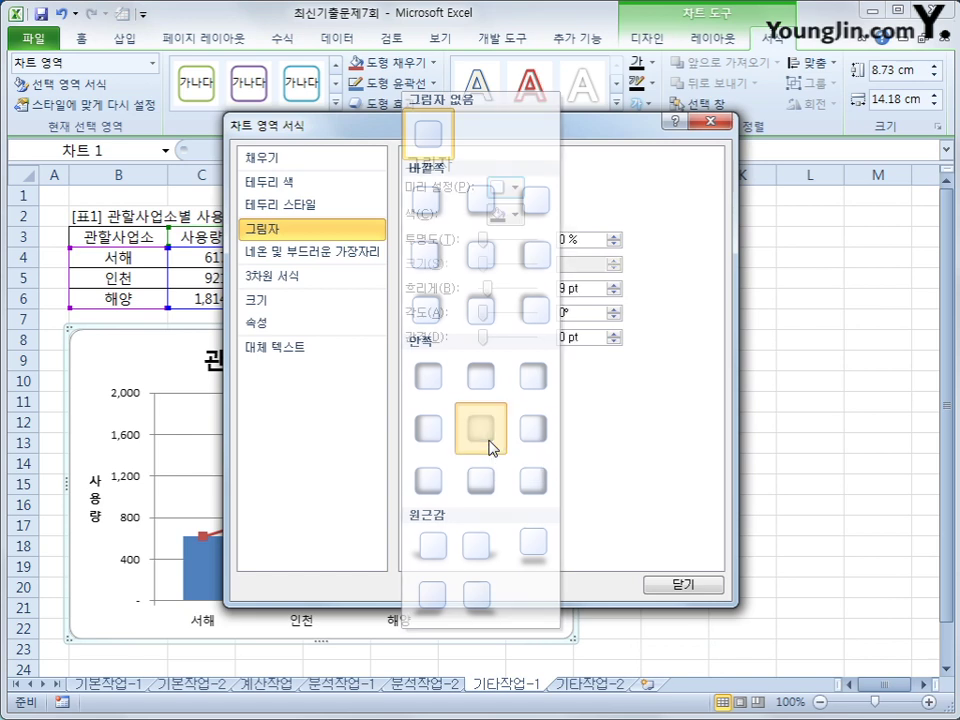
left_click(680, 586)
left_click(757, 611)
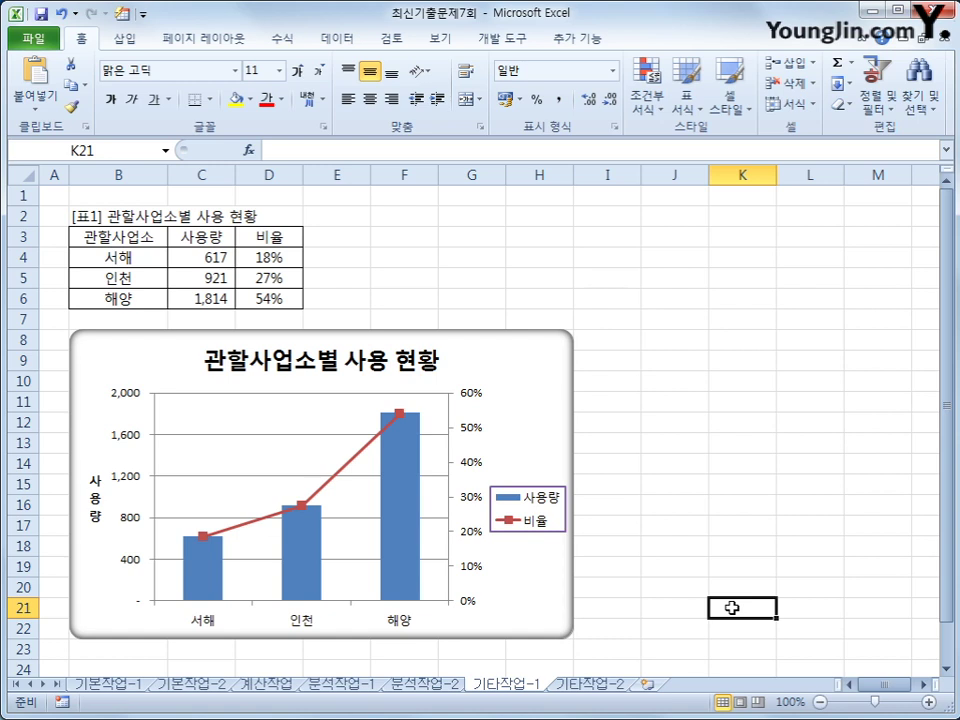
left_click(590, 684)
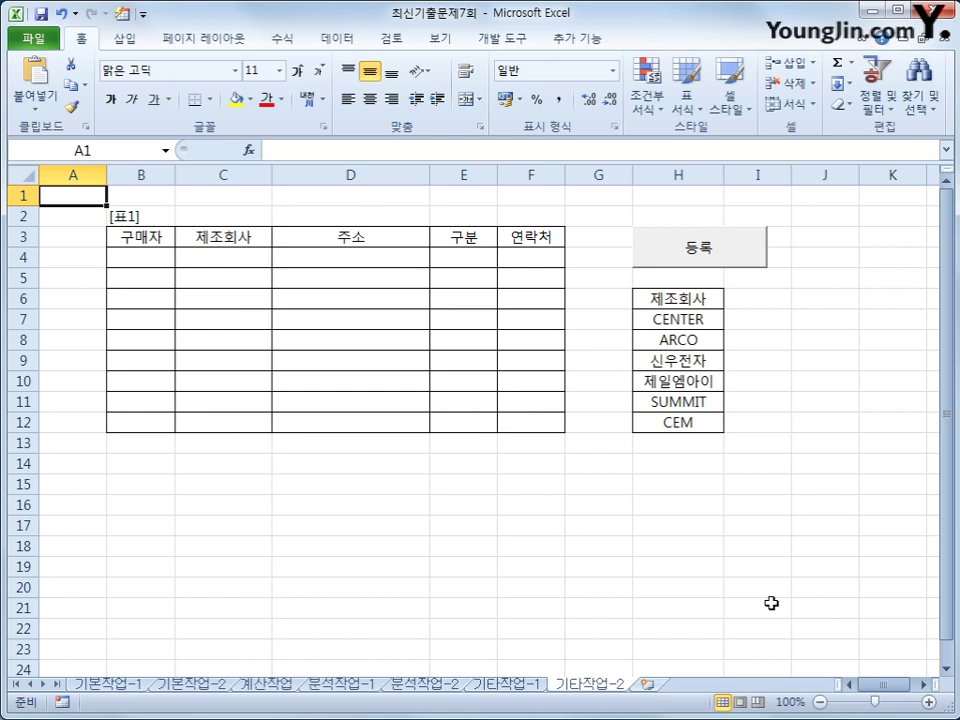
- Test the 등록 button, which does nothing yet, then bring up the 개발 도구 tab
left_click(727, 251)
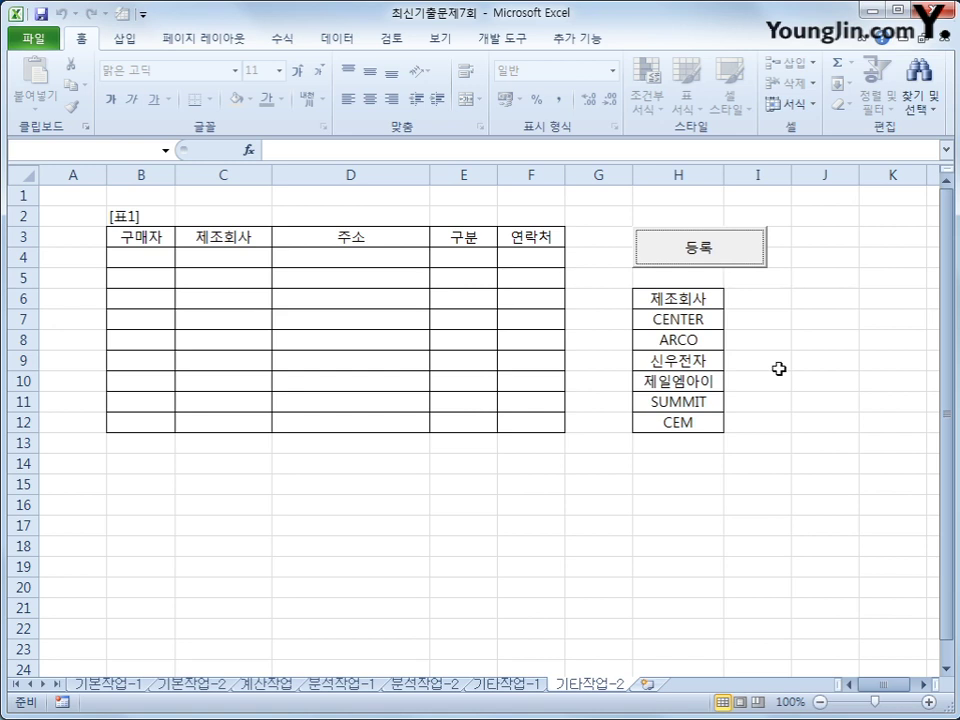
left_click(778, 366)
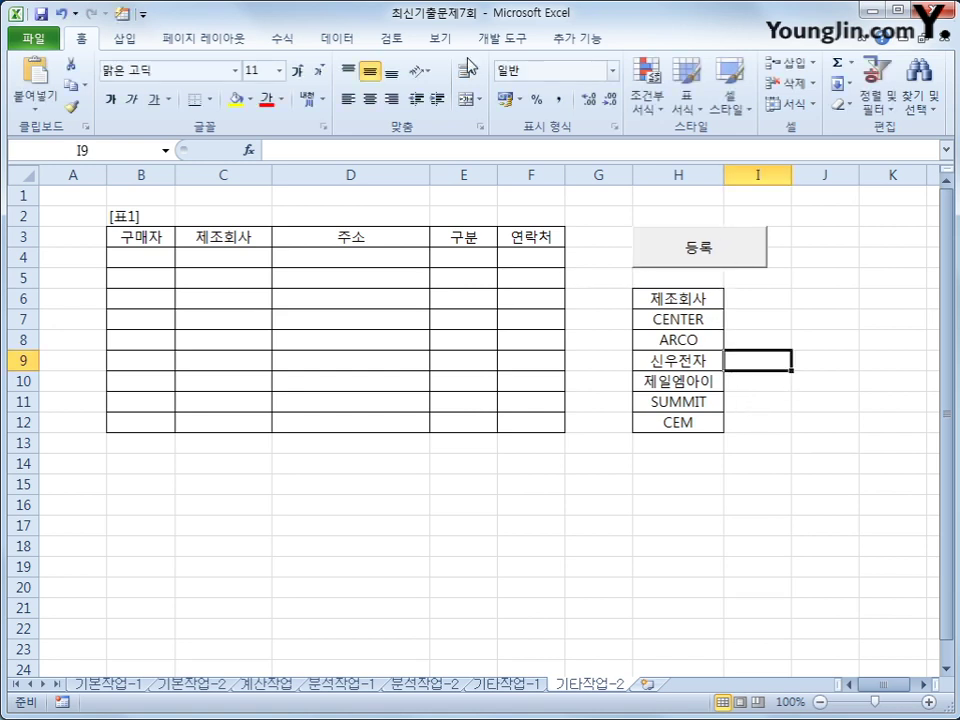
left_click(510, 40)
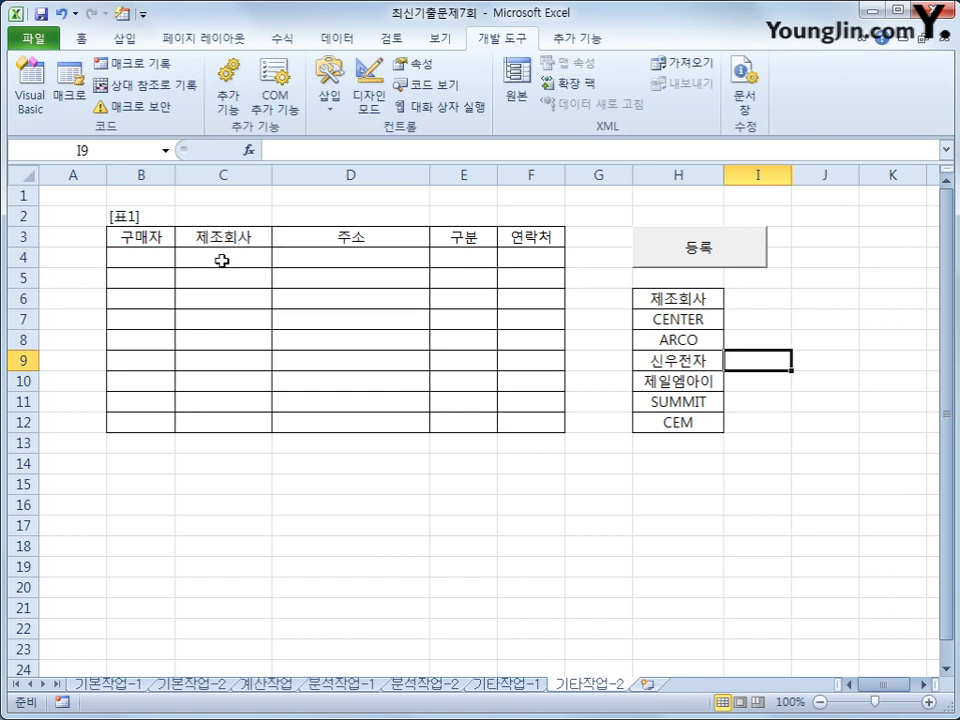
- In Design Mode, write 가스누출.Show in the 등록 button's cmd등록_Click procedure
left_click(369, 86)
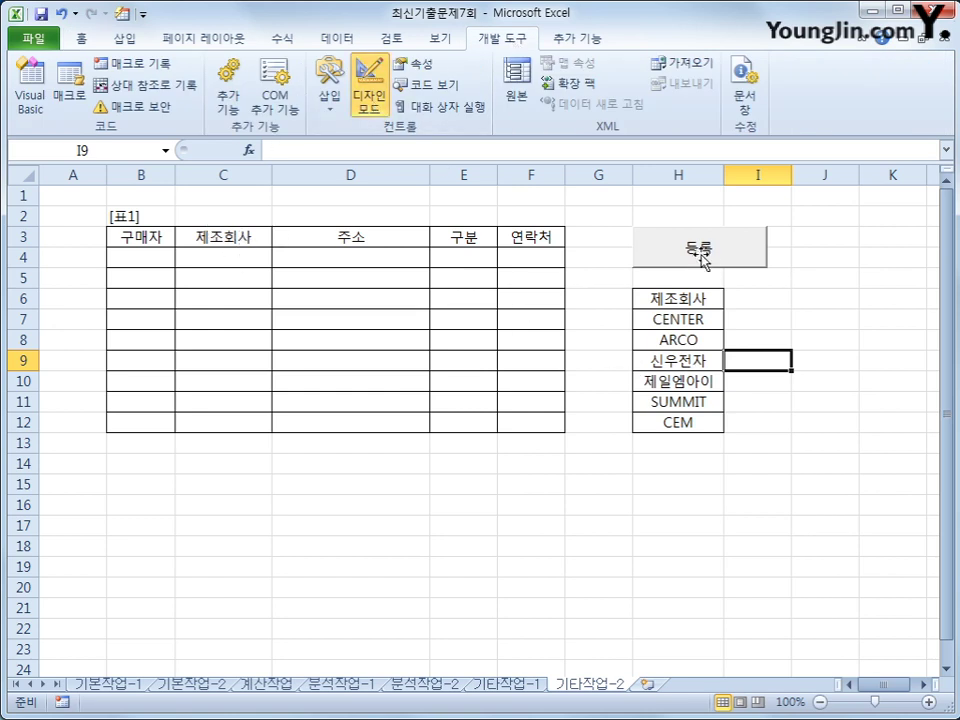
left_click(703, 257)
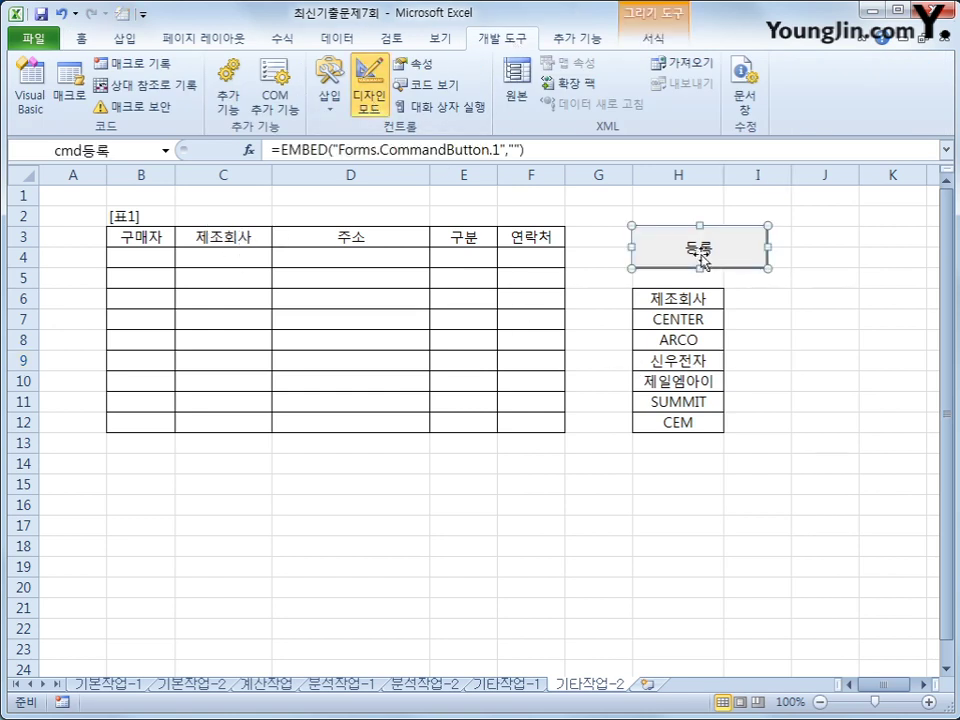
double_click(701, 257)
key("Tab")
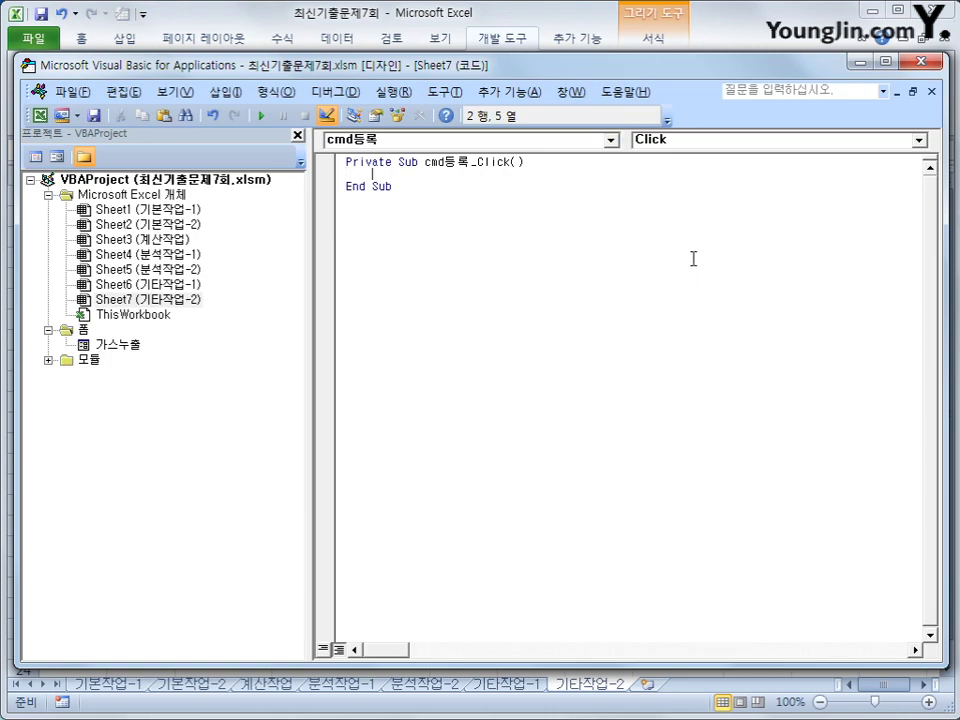
type("가스누출")
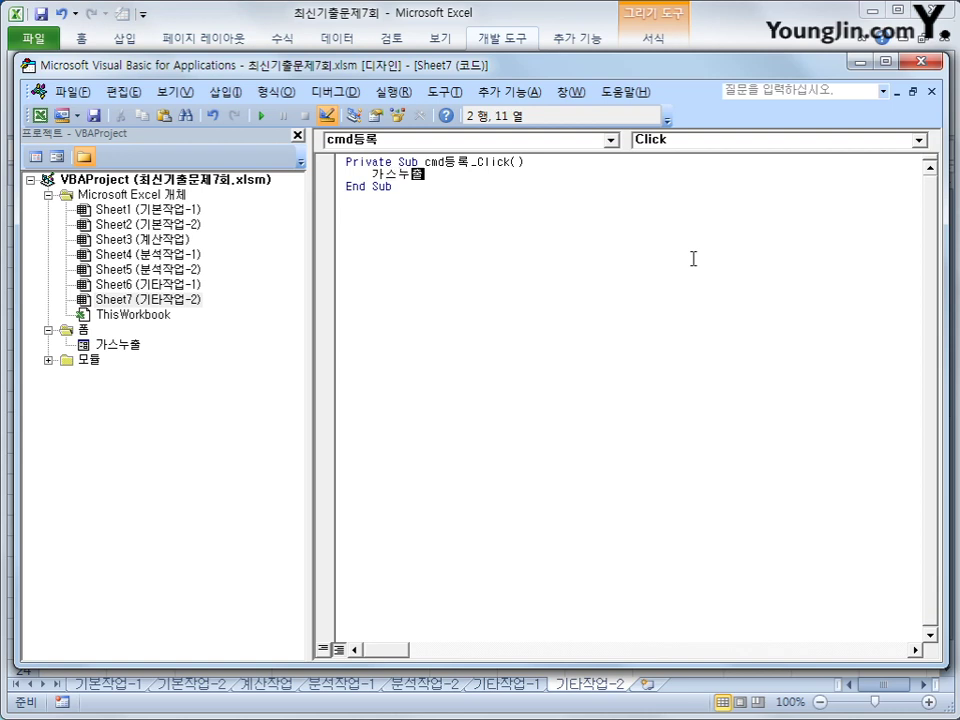
type(".show")
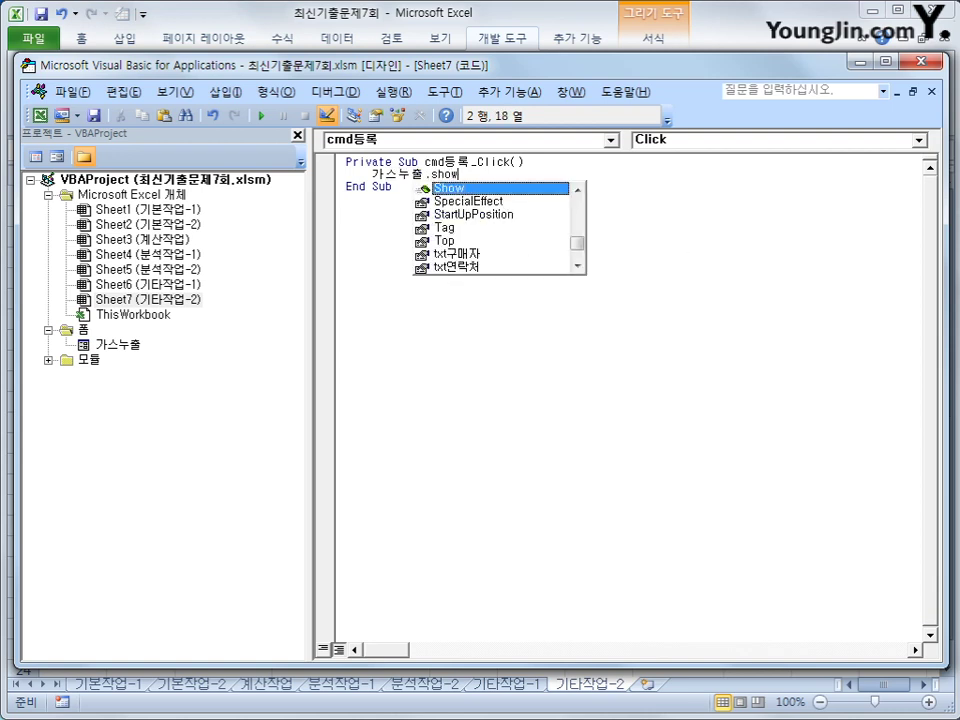
key("Tab")
left_click(508, 199)
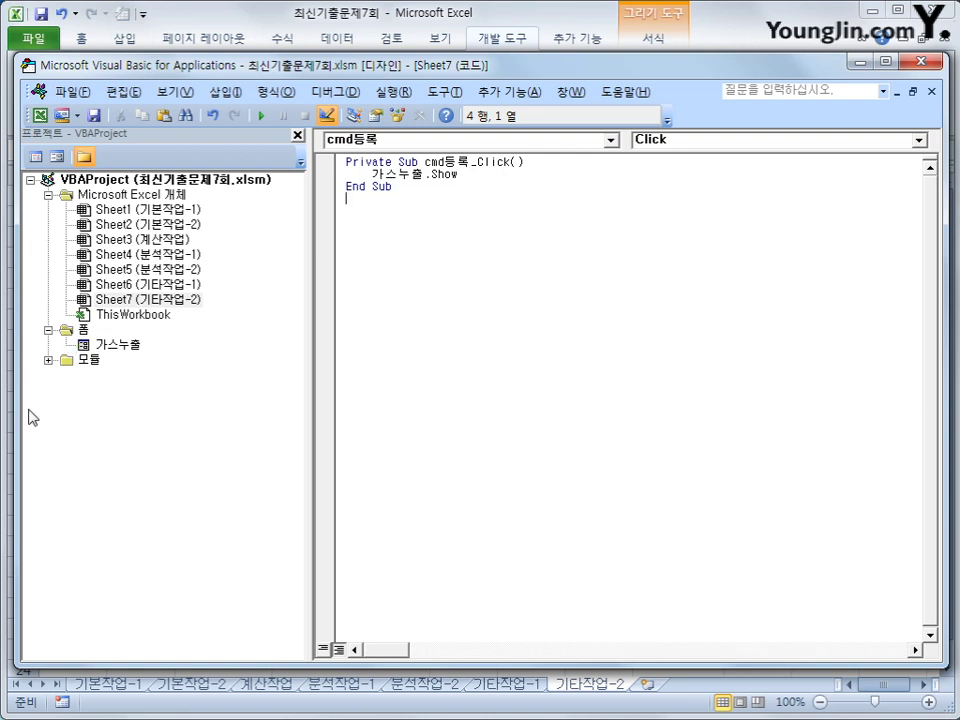
left_click(83, 330)
left_click(118, 344)
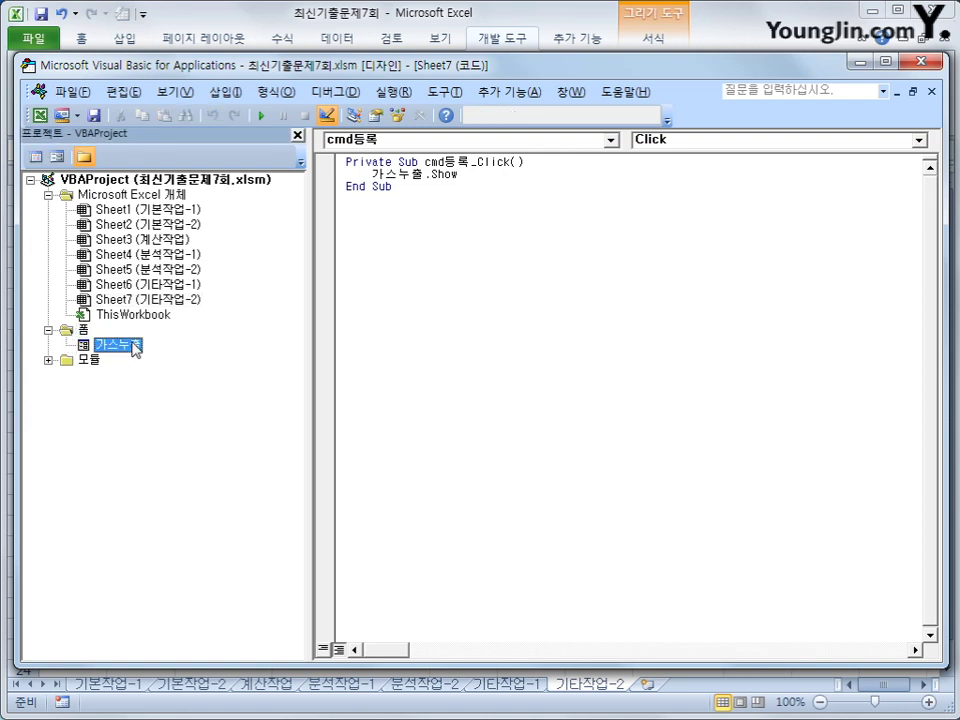
- Create the UserForm_Initialize event procedure in the 가스누출 form's code
left_click(36, 157)
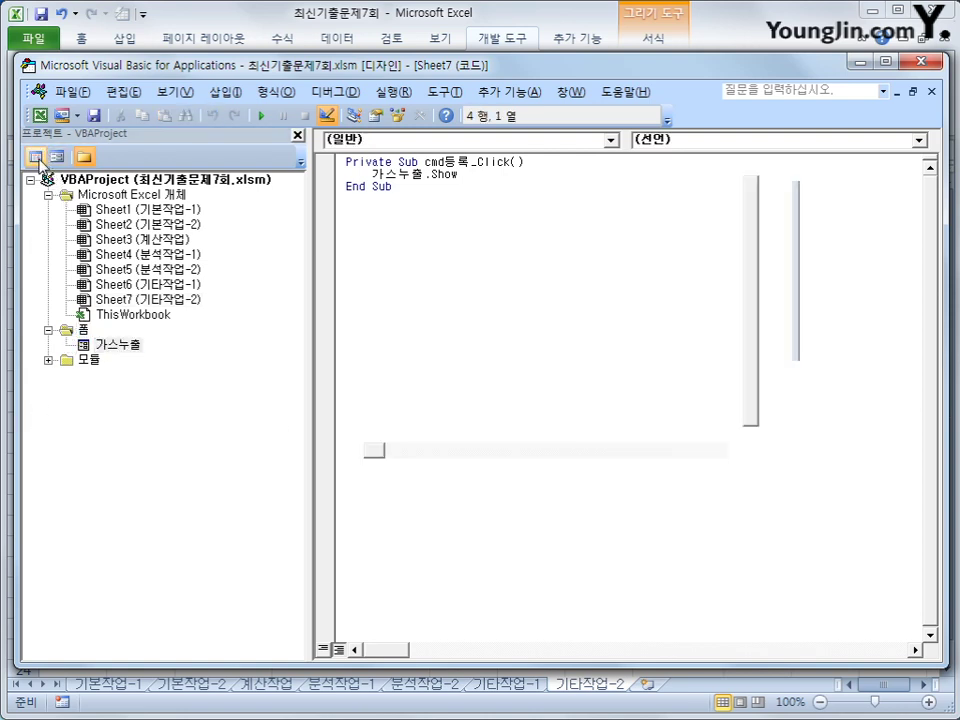
left_click(446, 150)
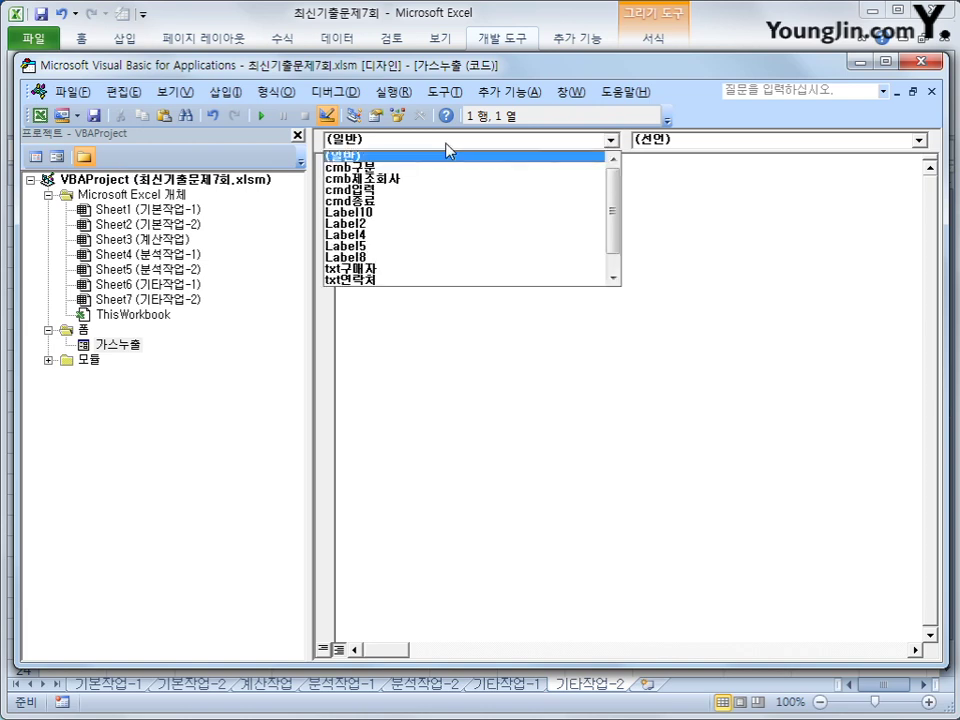
scroll(615, 253, "down", 1)
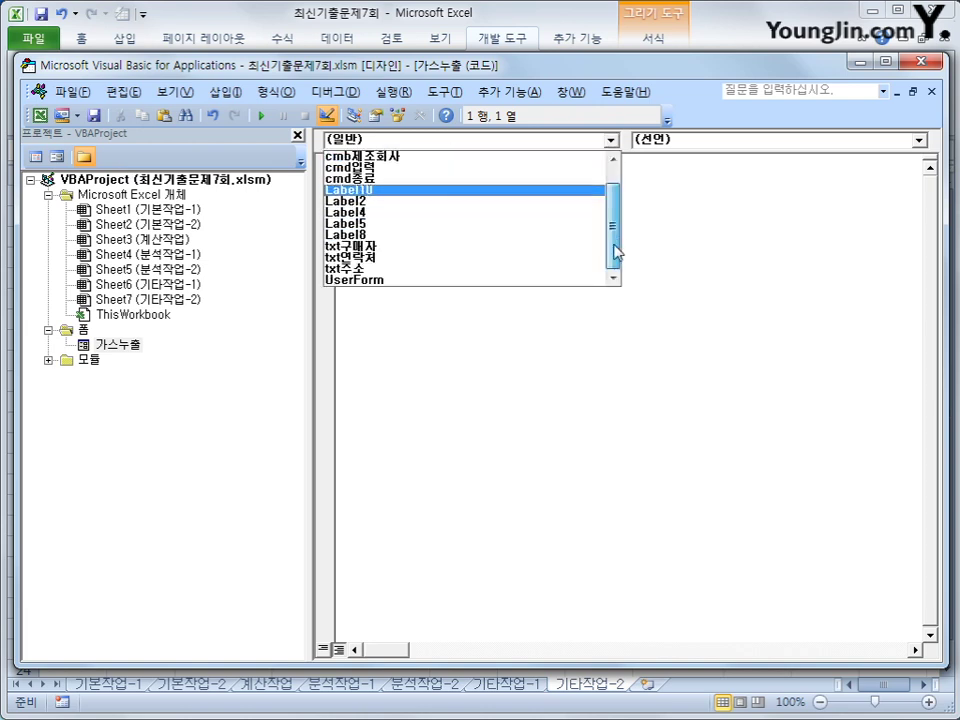
left_click(551, 280)
left_click(690, 140)
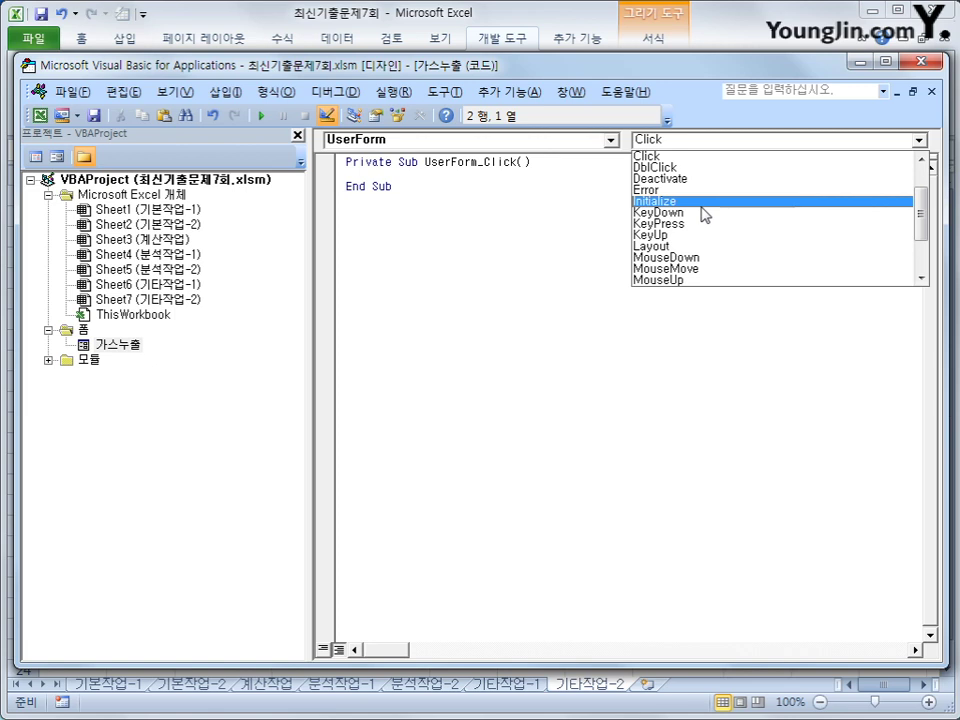
left_click(702, 204)
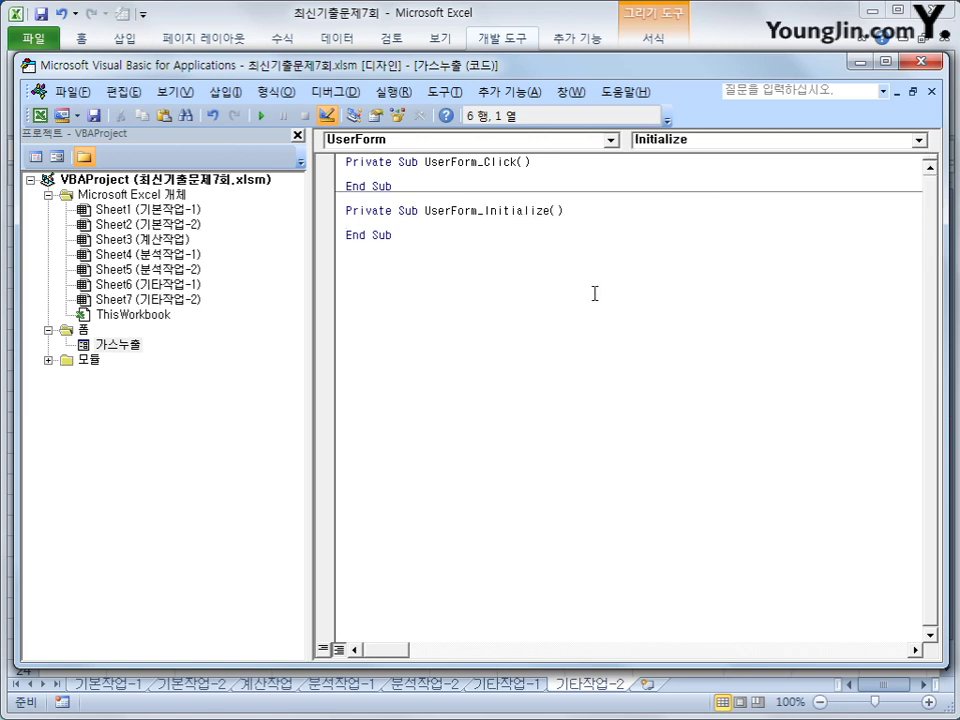
- Type cmb제조회사.RowSource = "H7:h12" and start a With cmb구분 block
key("Return")
key("Tab")
type("cmb")
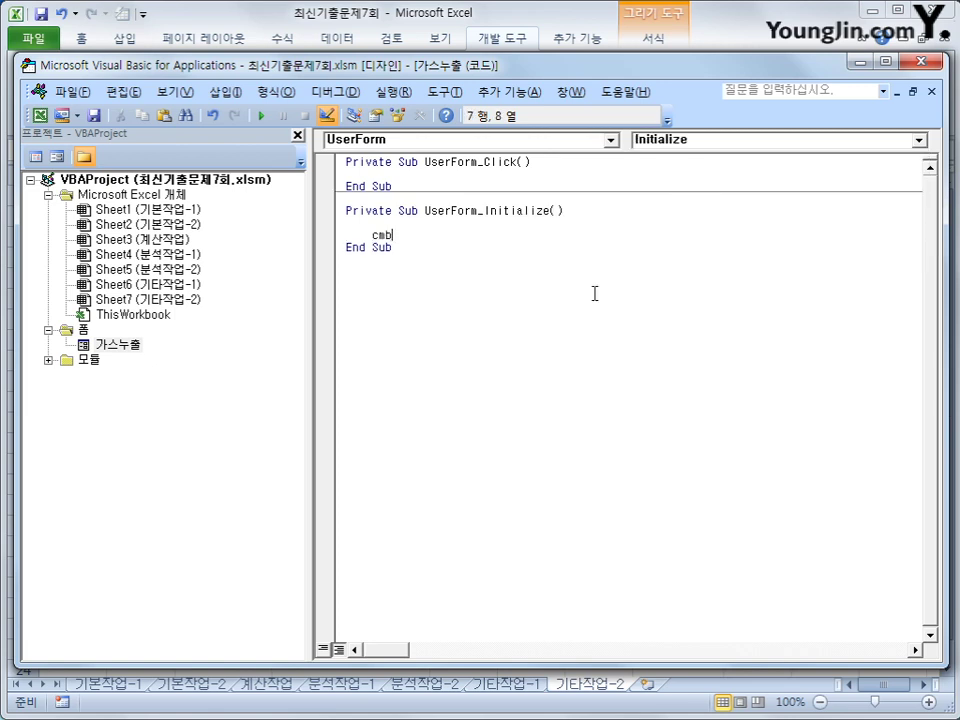
type("제조회사.")
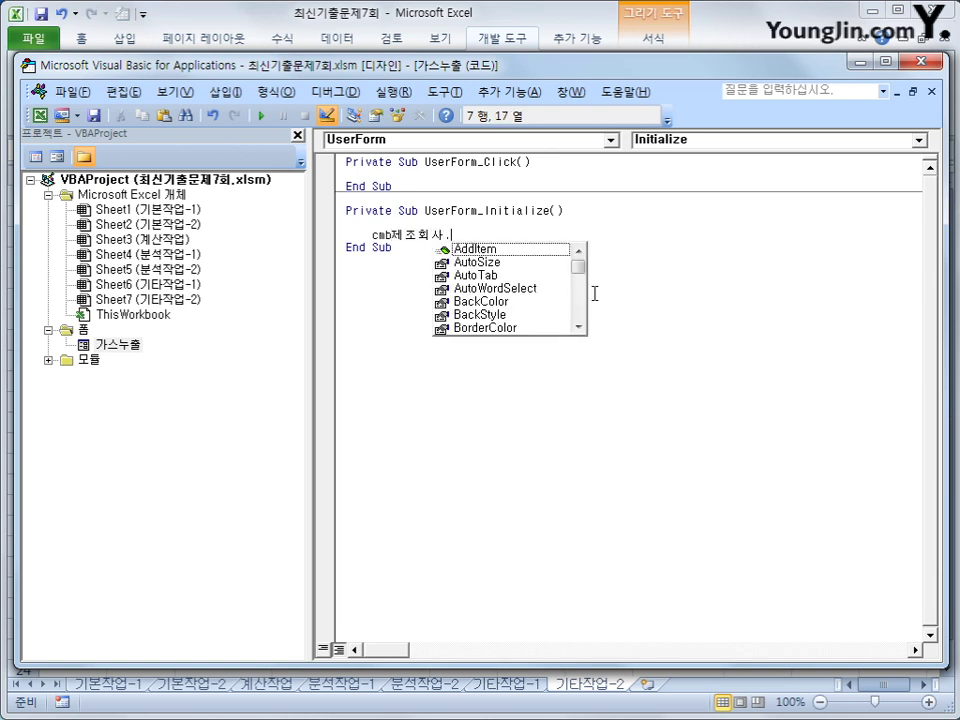
type("row")
key("Tab")
type("= ")
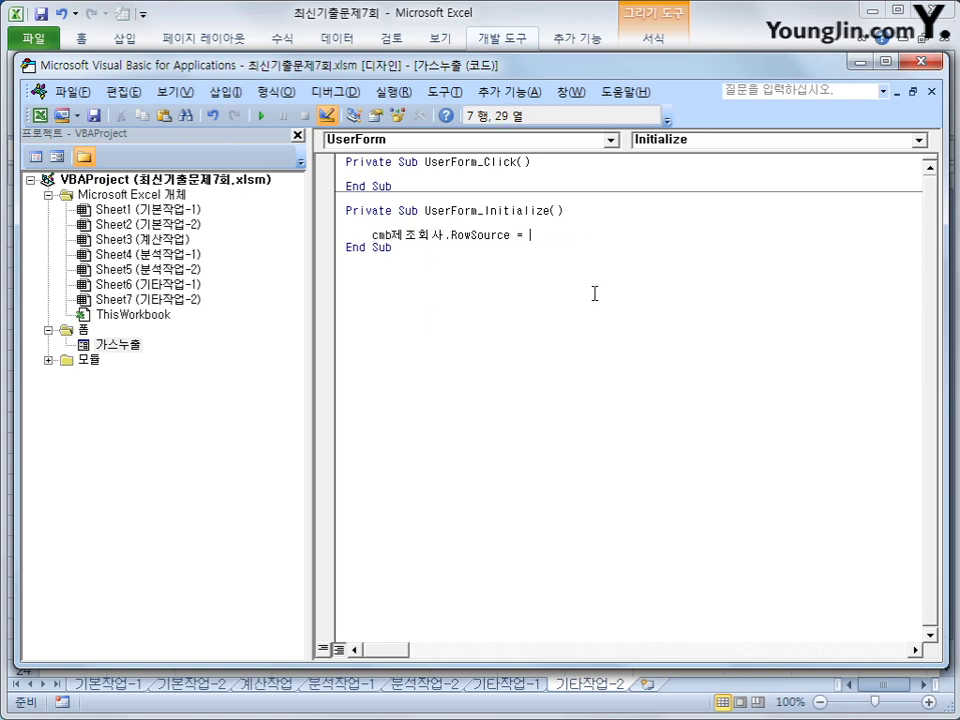
type("\"H7:h12\"")
key("Return")
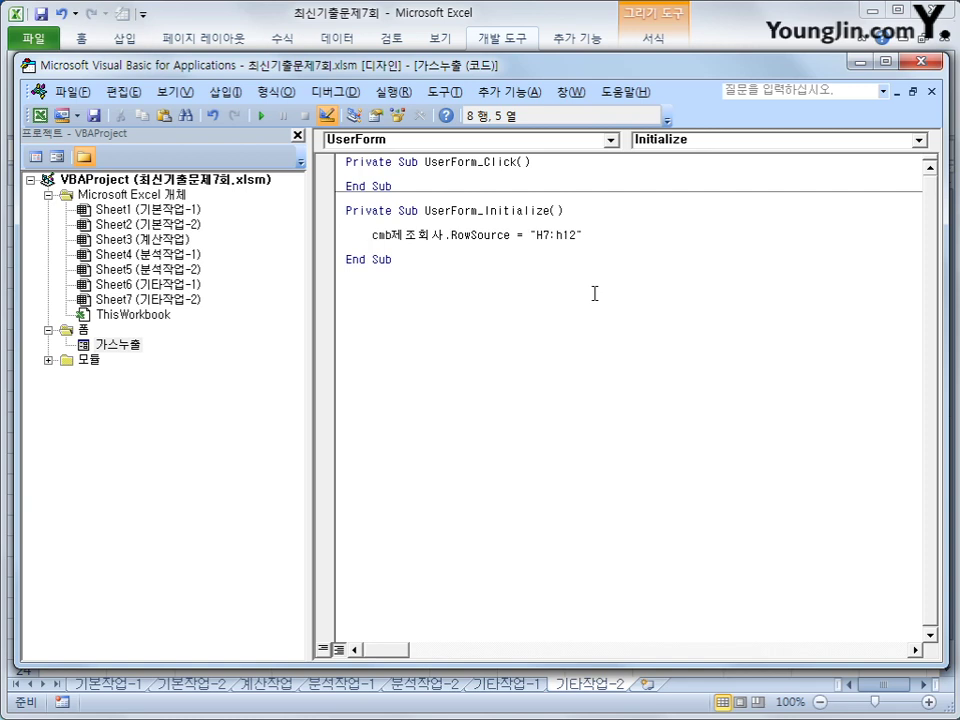
type("with cmb구분")
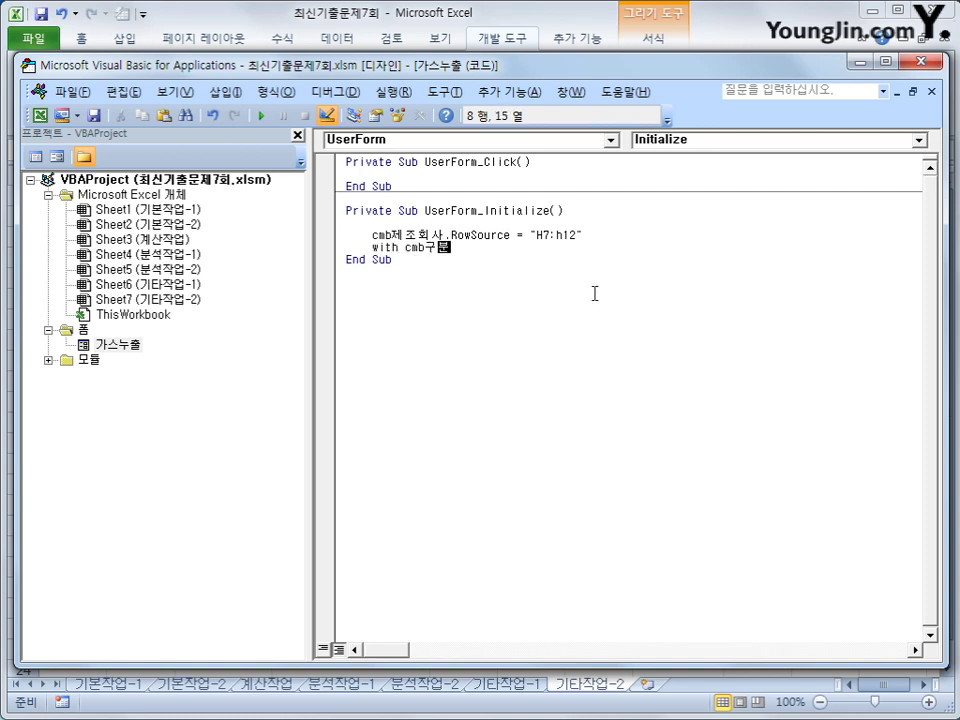
- Add LPG-20A and LNG-20A items to cmb구분 with .AddItem lines
key("Return")
type(".")
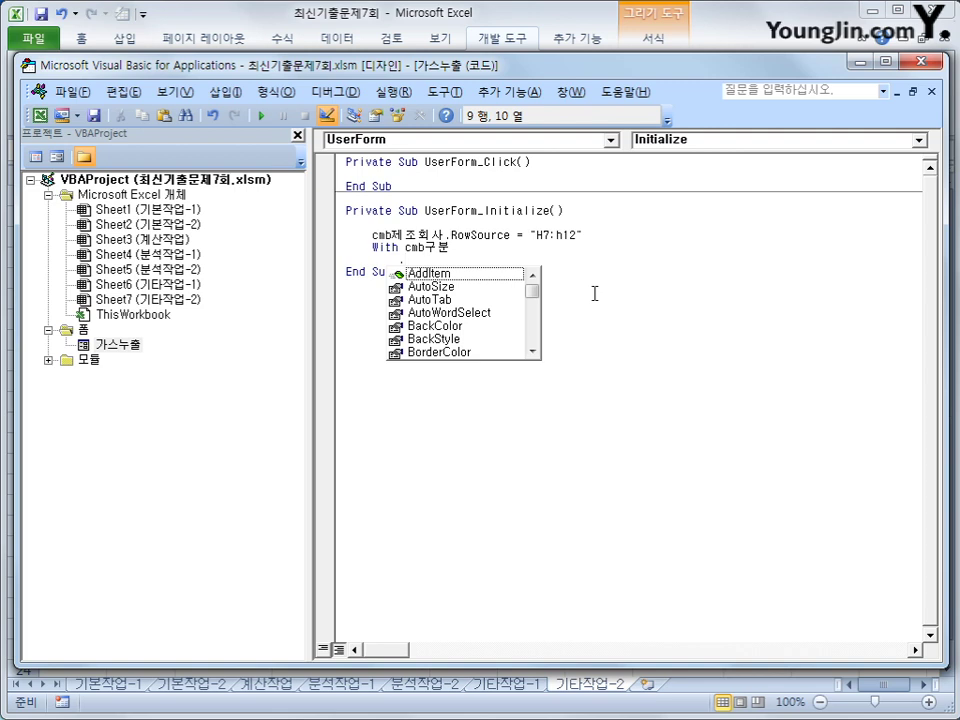
key("Tab")
type("\"")
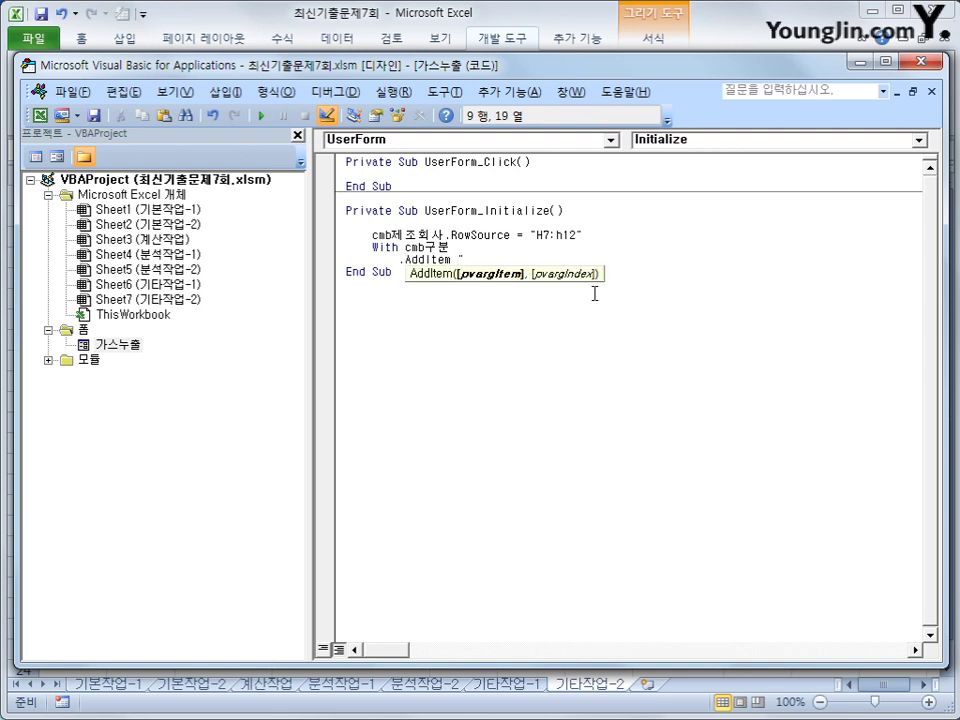
type("LPG-20A\"")
key("Return")
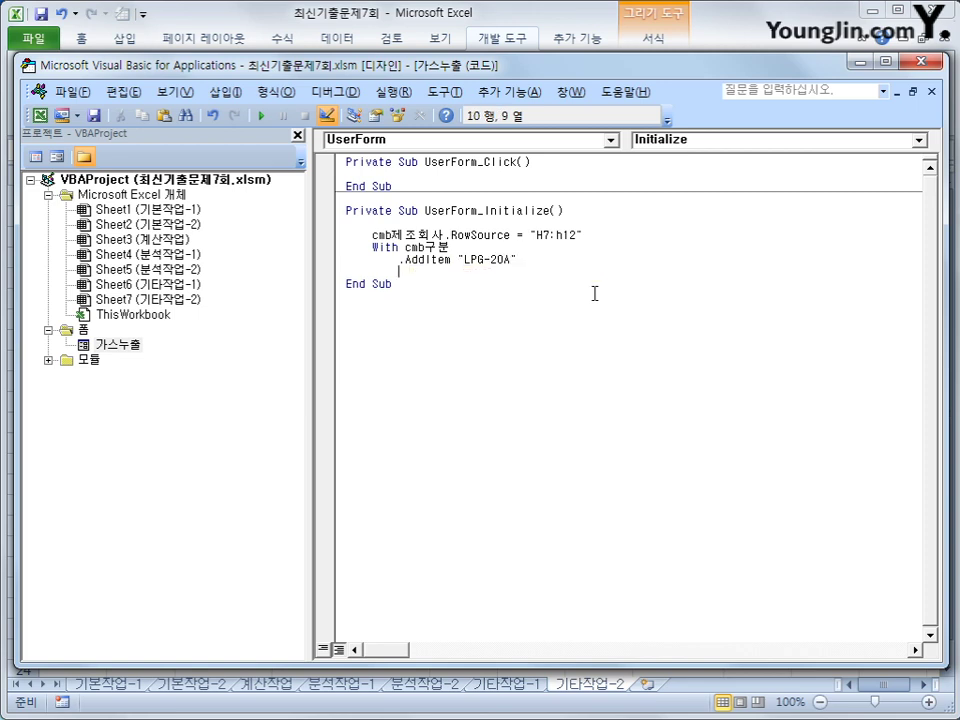
type(".AddItem \"")
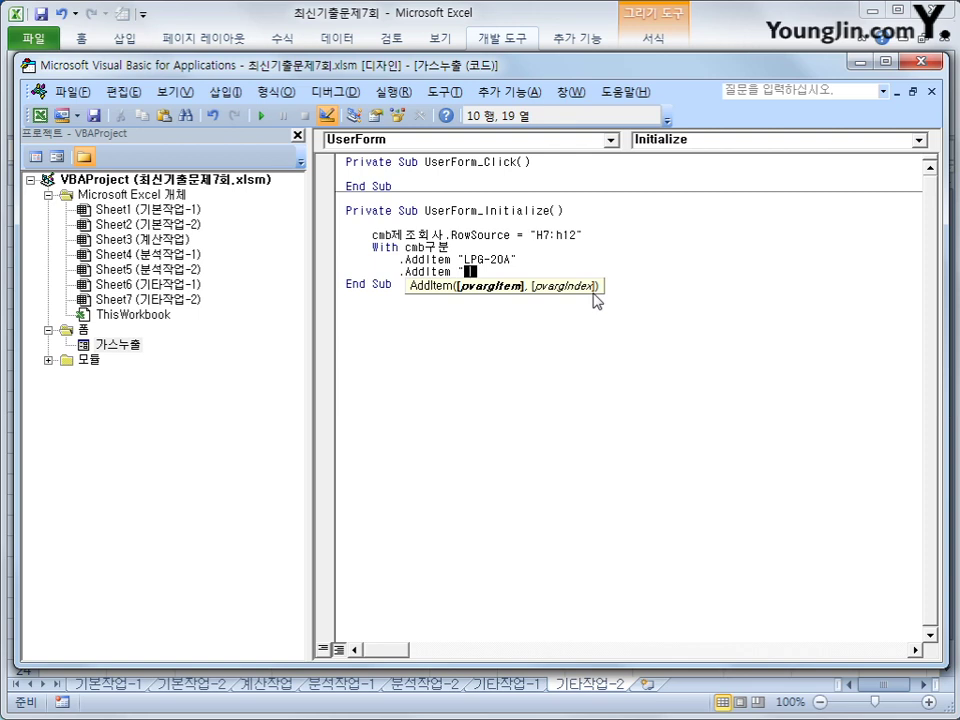
type("LNG-")
type("20")
key("BackSpace")
- Copy the two AddItem lines and edit the copies to LPG-25A and LNG-25A
key("Up")
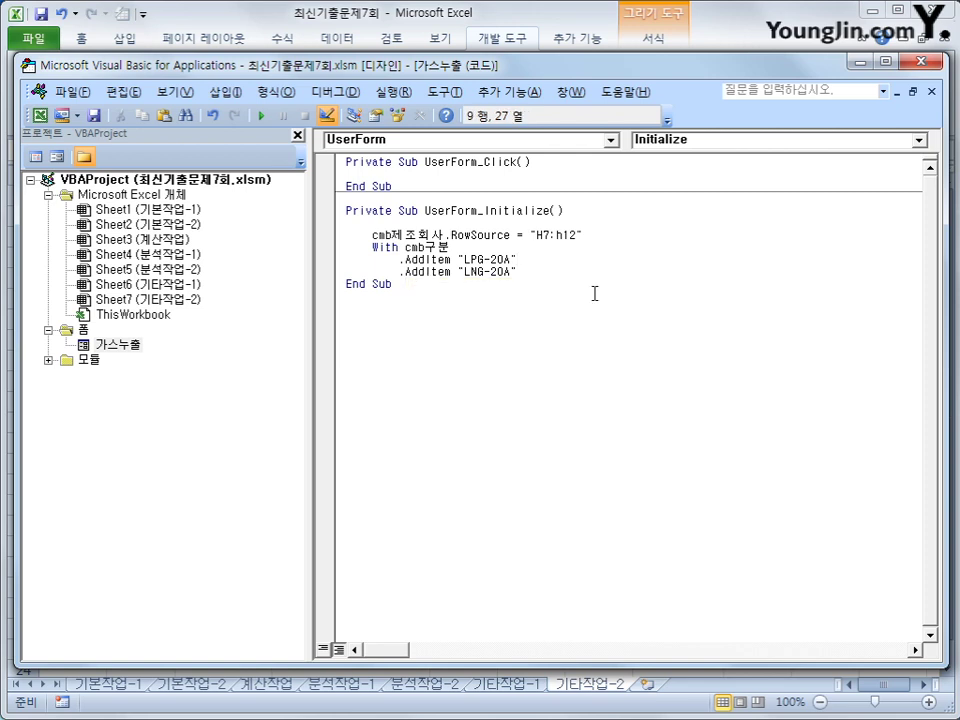
key("Home")
key("shift+Down")
key("shift+End")
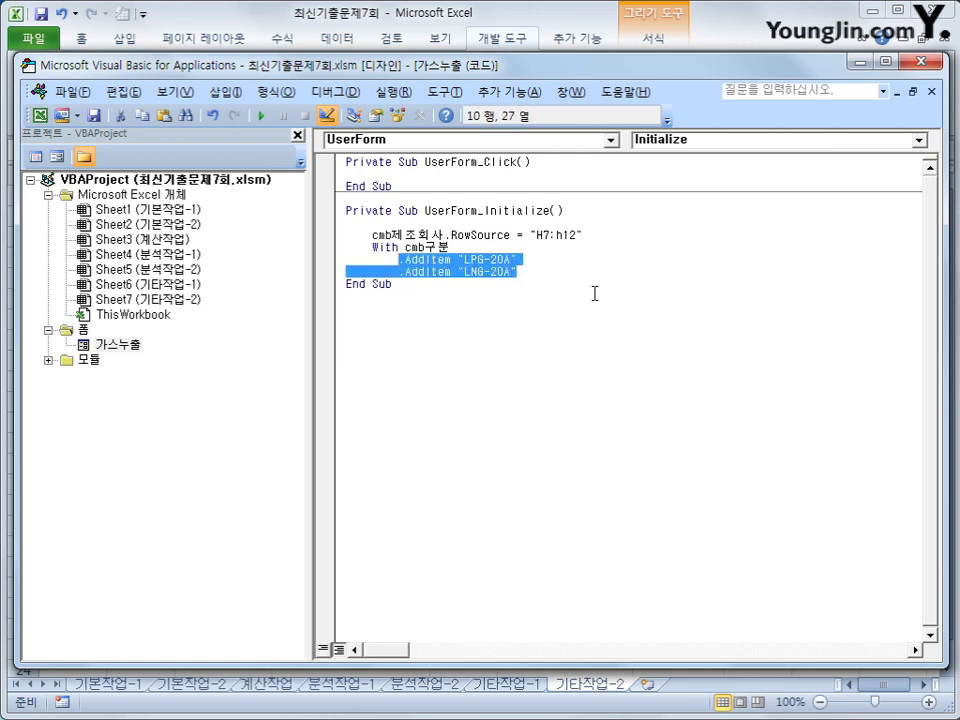
key("ctrl+c")
key("End")
key("Return")
key("ctrl+v")
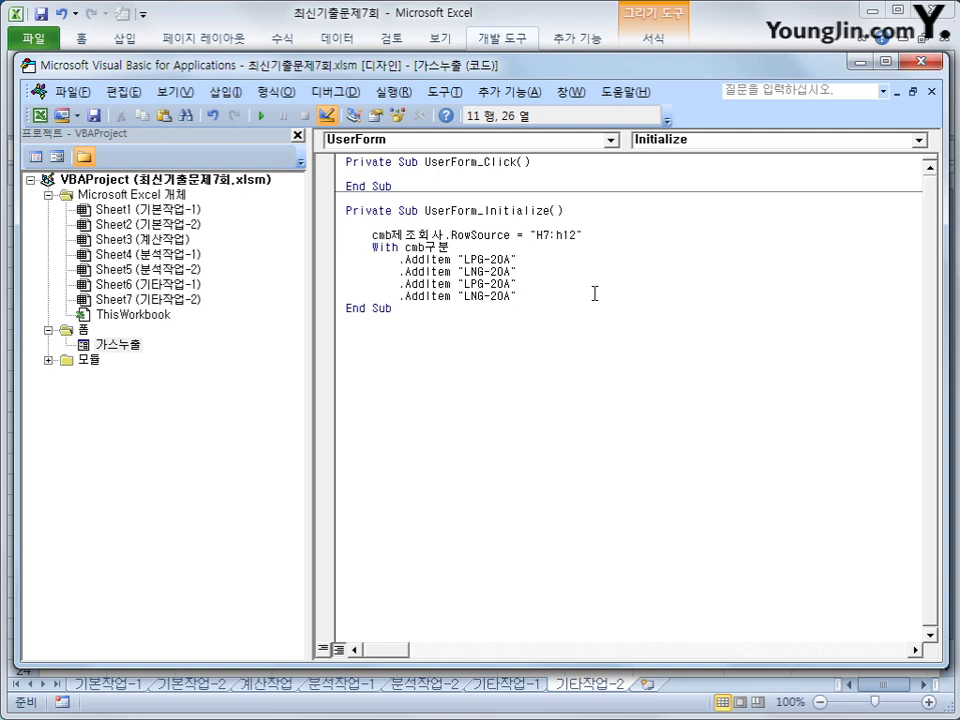
key("Left")
key("Delete")
type("5")
key("Delete")
type("5")
- Close the cmb구분 block with End With
key("End")
key("Return")
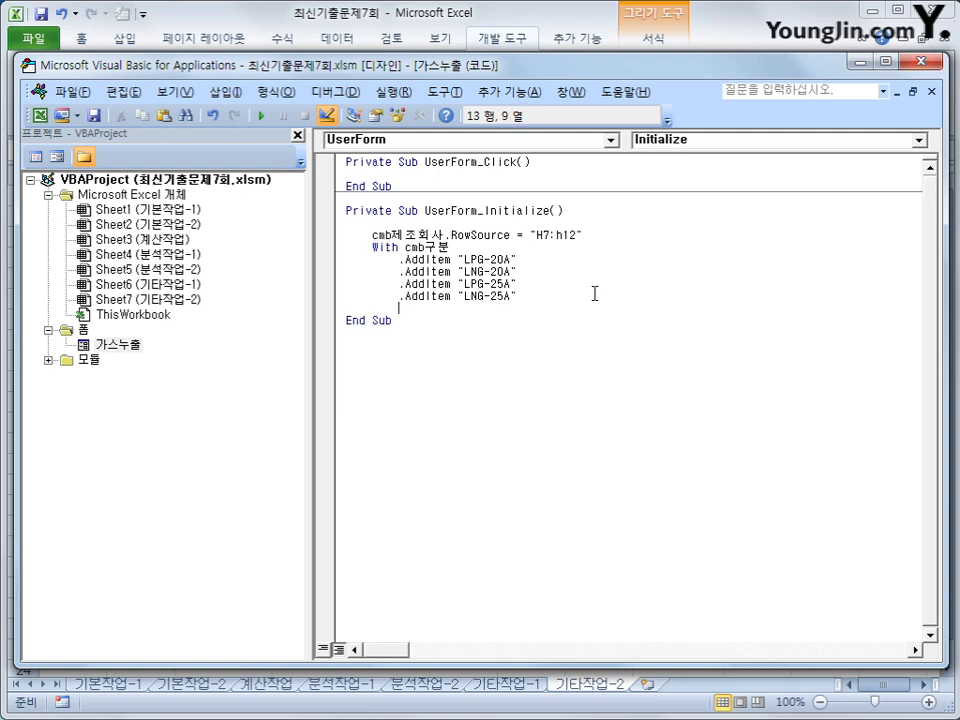
key("BackSpace")
type("end with")
key("Return")
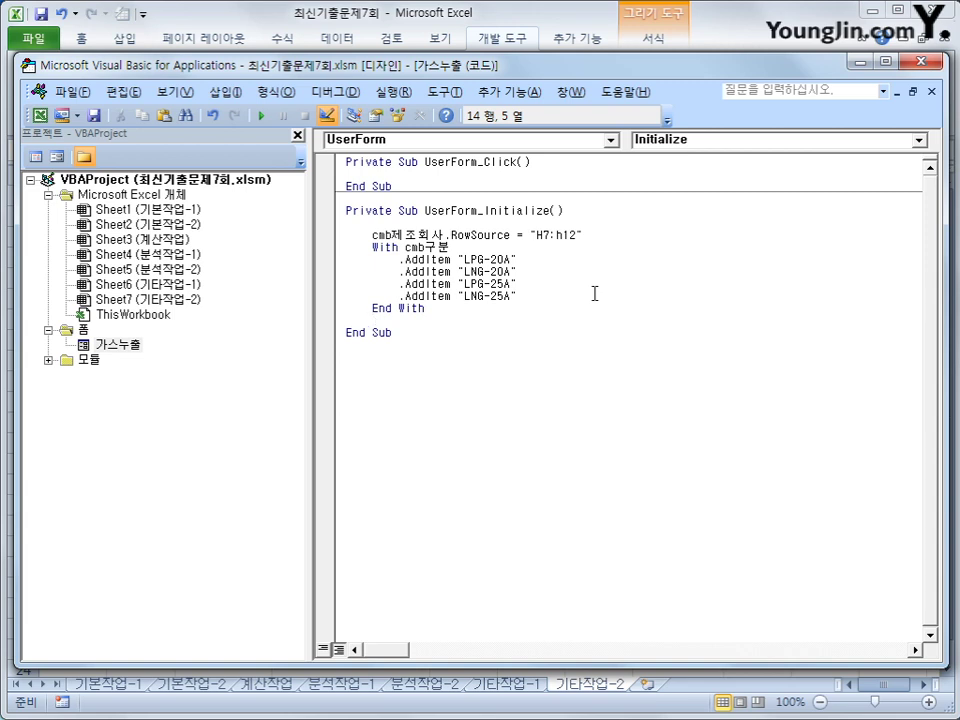
- Create a cmd종료_Click procedure containing Unload Me
left_click(552, 141)
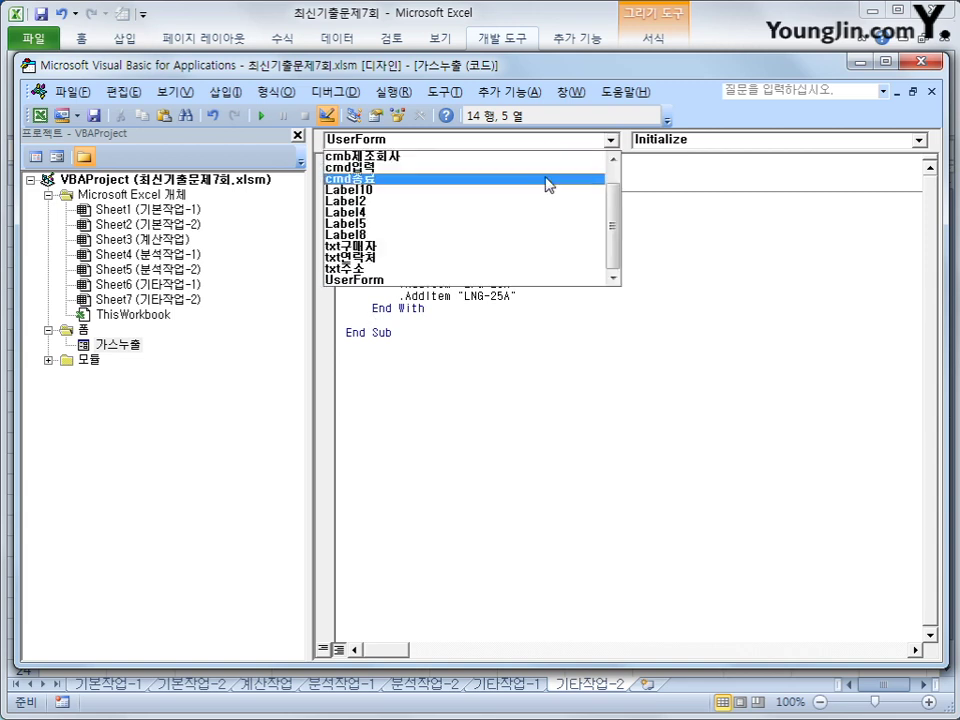
left_click(548, 181)
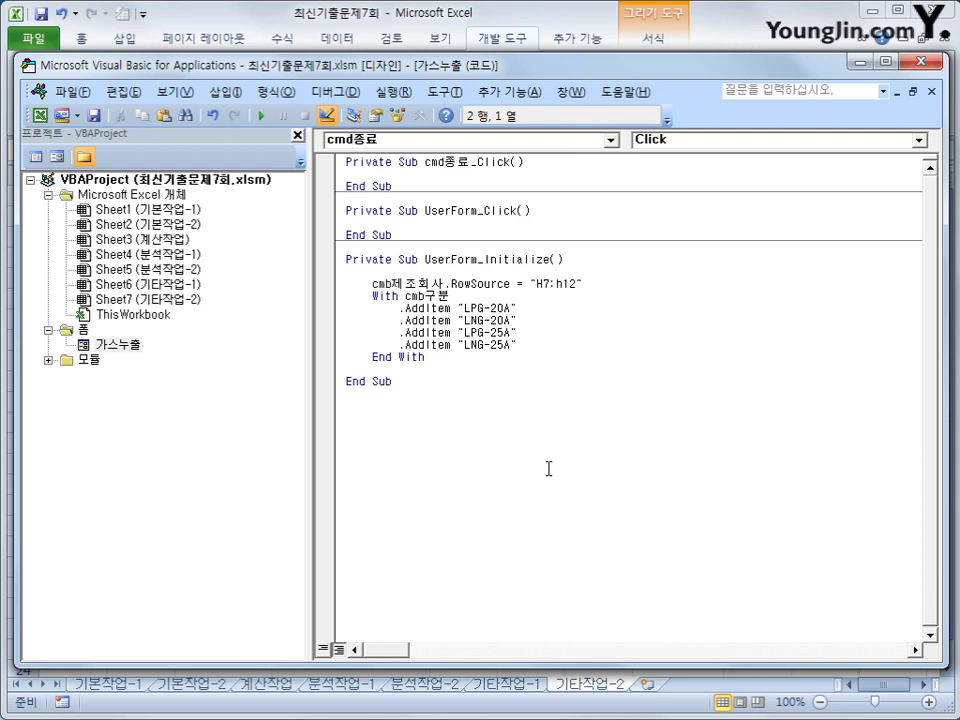
type("unload me")
key("Down")
left_click(540, 468)
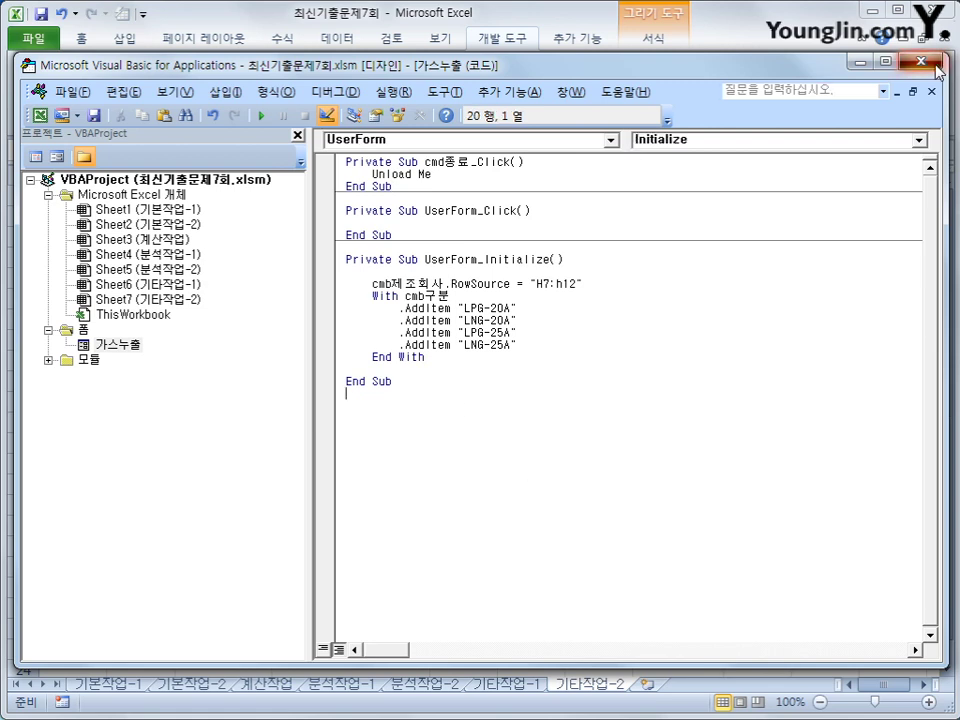
- Close the VBA editor, turn off Design Mode, and launch the 가스누출 form with 등록
left_click(921, 62)
left_click(729, 575)
left_click(369, 88)
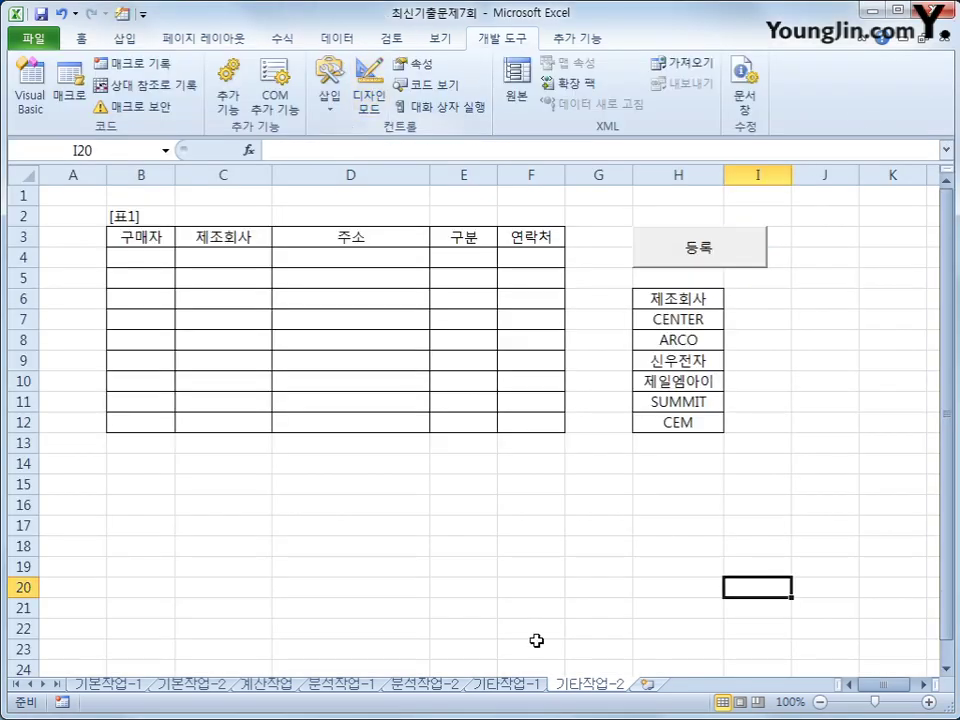
left_click(530, 608)
left_click(735, 246)
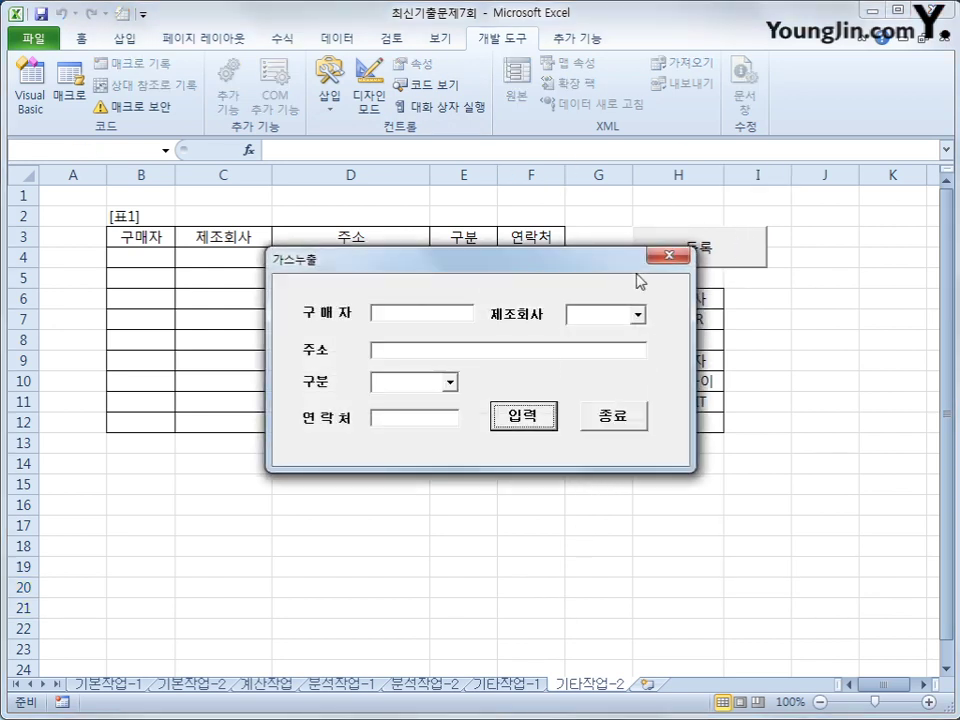
- Choose ARCO for 제조회사 and LNG-20A for 구분 in the running form
left_click(637, 315)
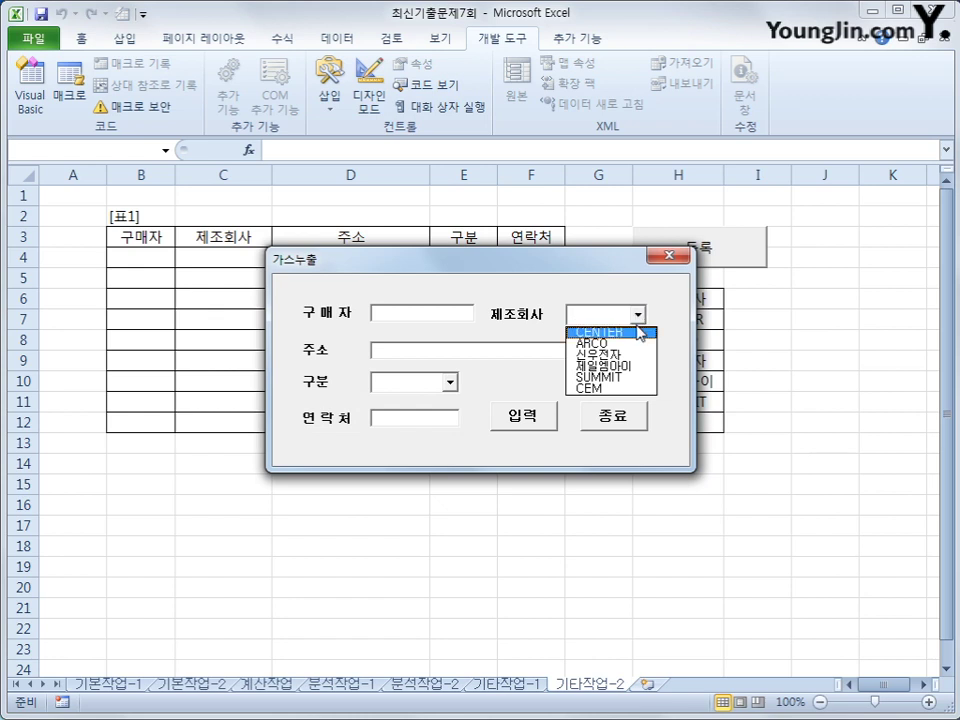
left_click(636, 350)
left_click(450, 382)
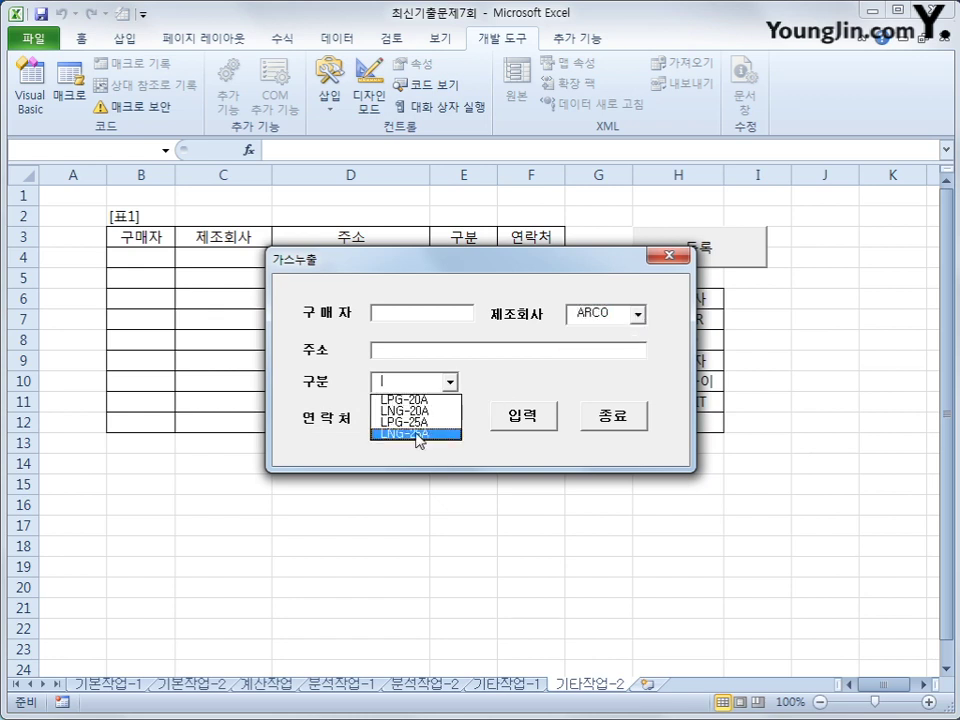
left_click(450, 382)
left_click(450, 382)
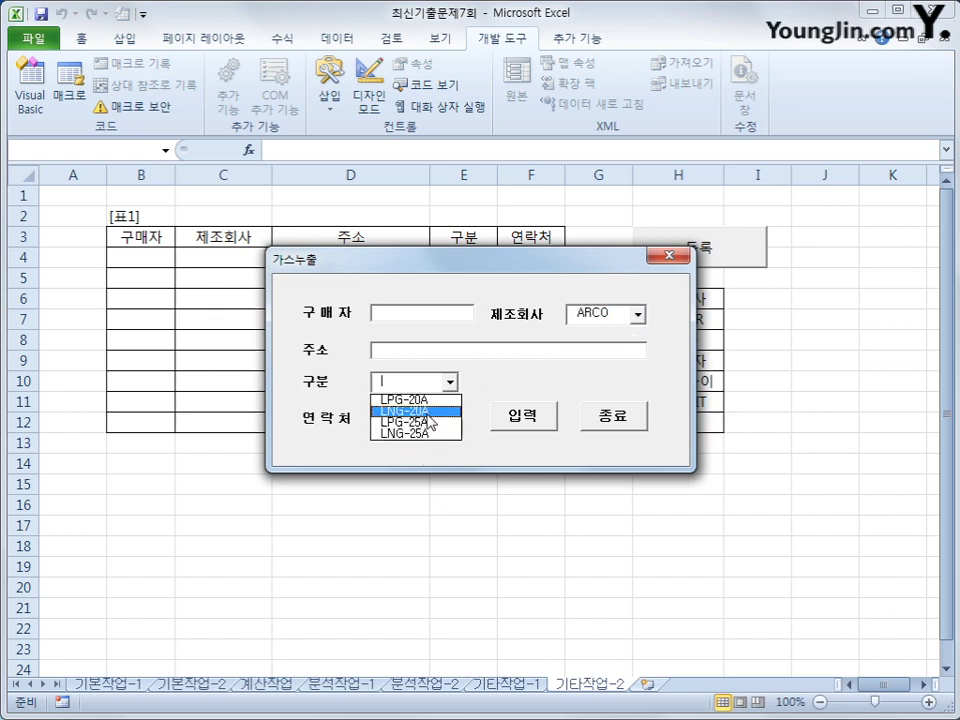
left_click(430, 410)
left_click_drag(490, 262, 545, 298)
left_click(489, 345)
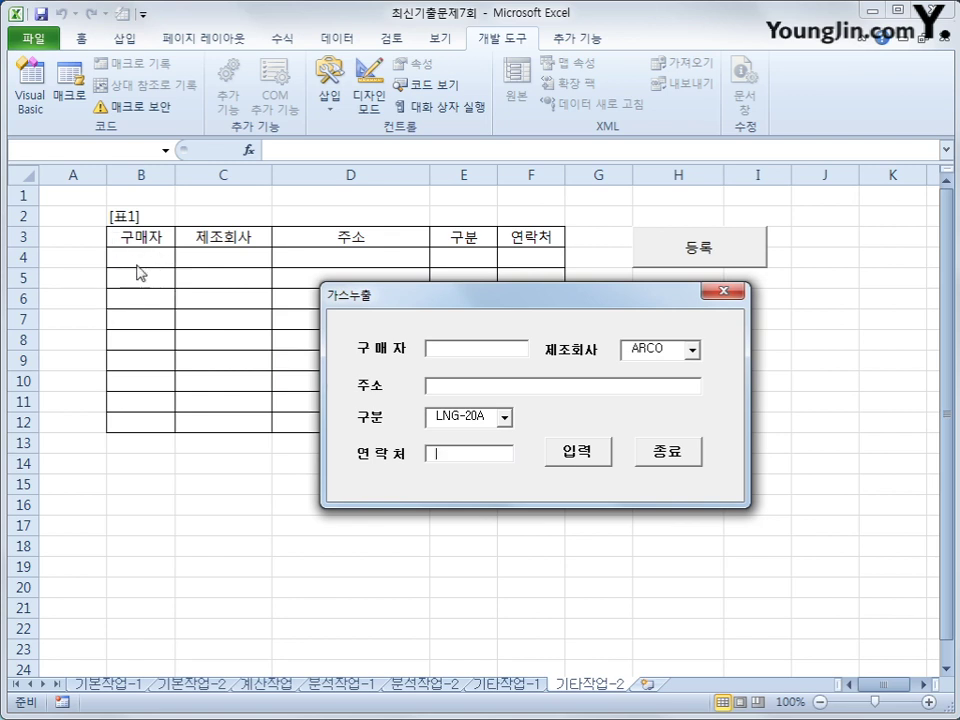
- Close the 가스누출 form and inspect [표1]'s title, header and first data cells
left_click(670, 468)
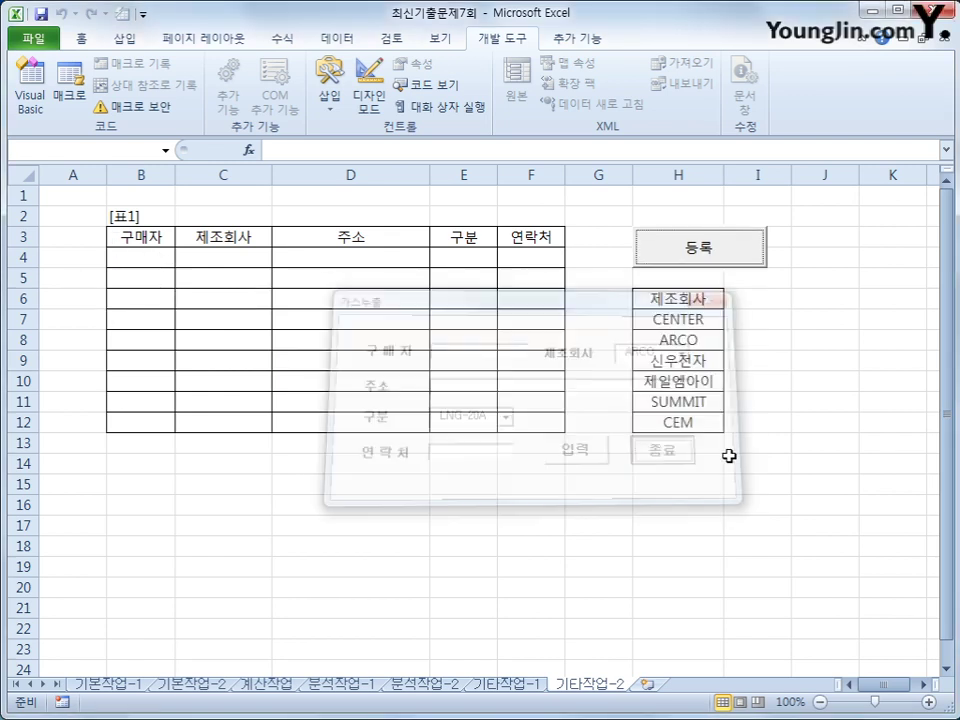
left_click(137, 241)
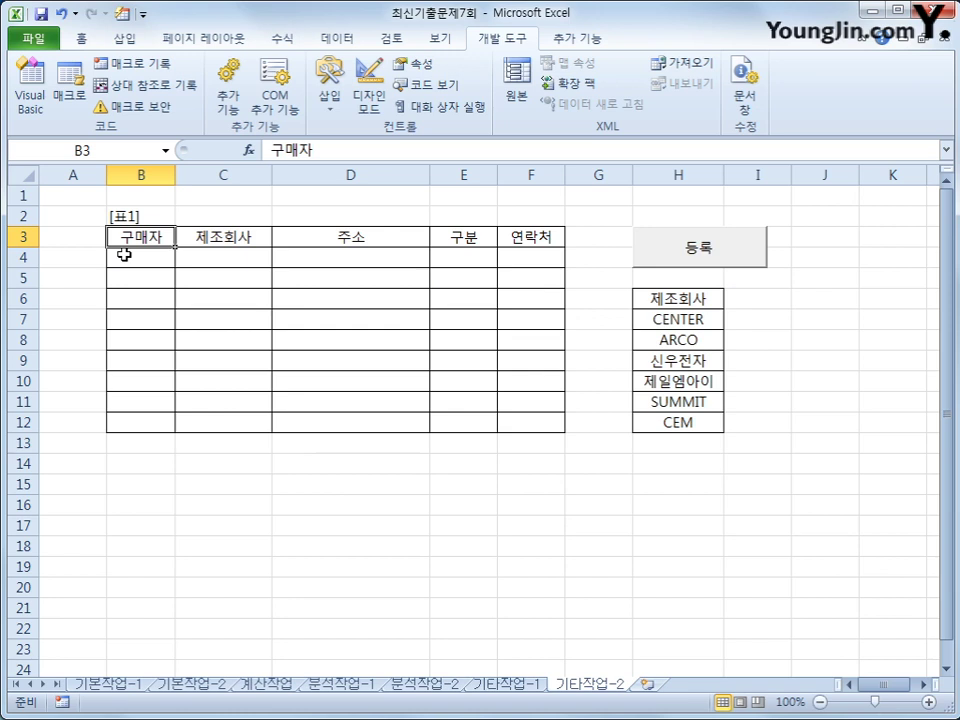
left_click_drag(124, 214, 516, 238)
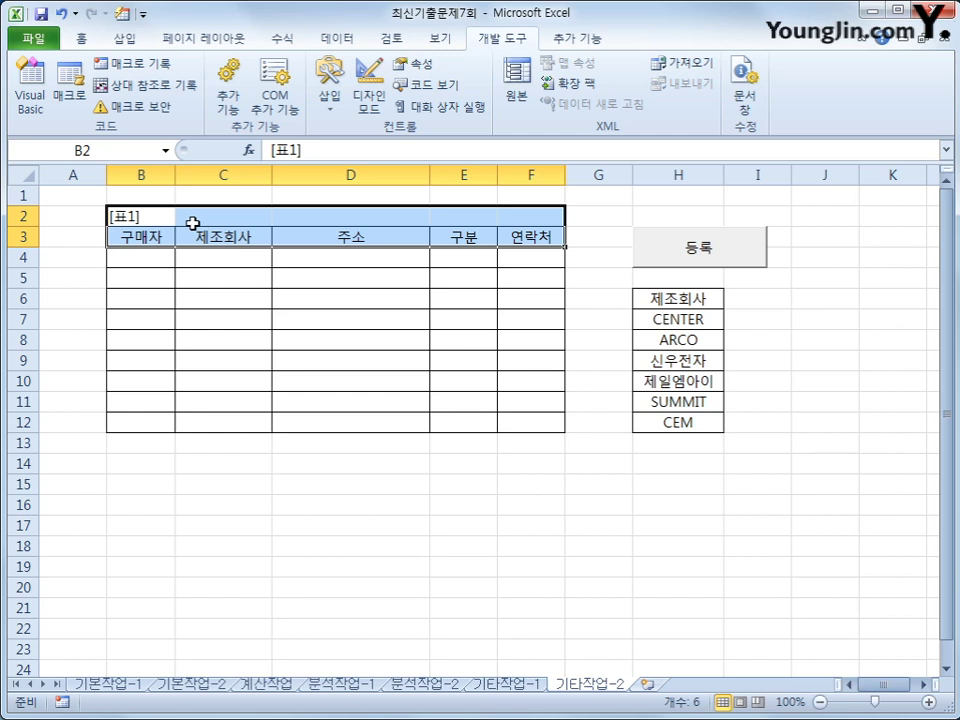
left_click(139, 197)
left_click(123, 259)
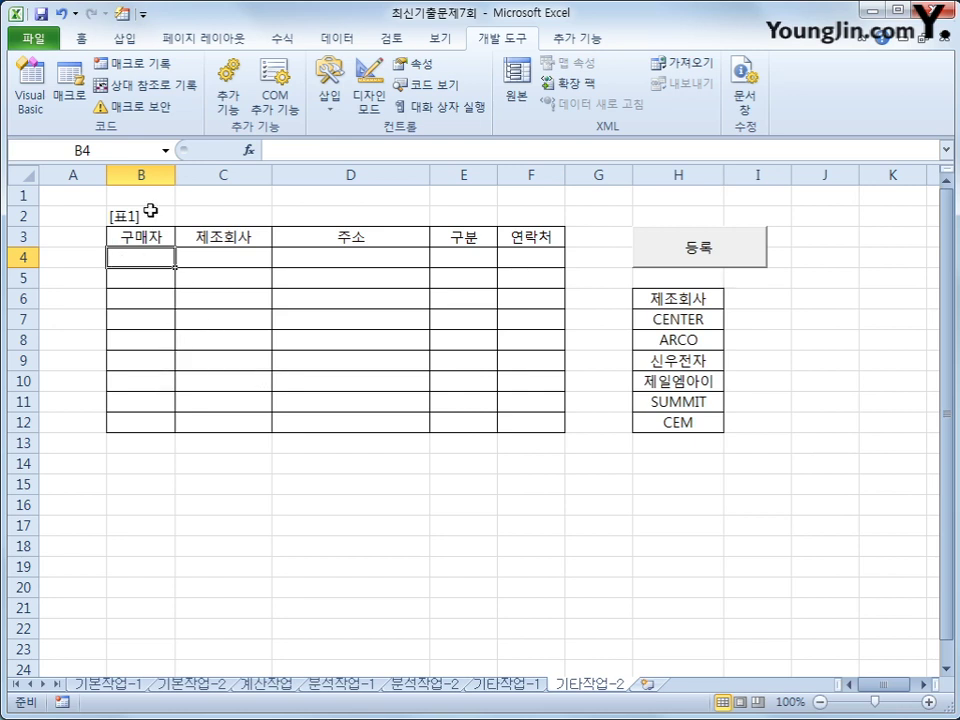
- Check table columns B through F, then reopen and close the 가스누출 form
left_click(149, 177)
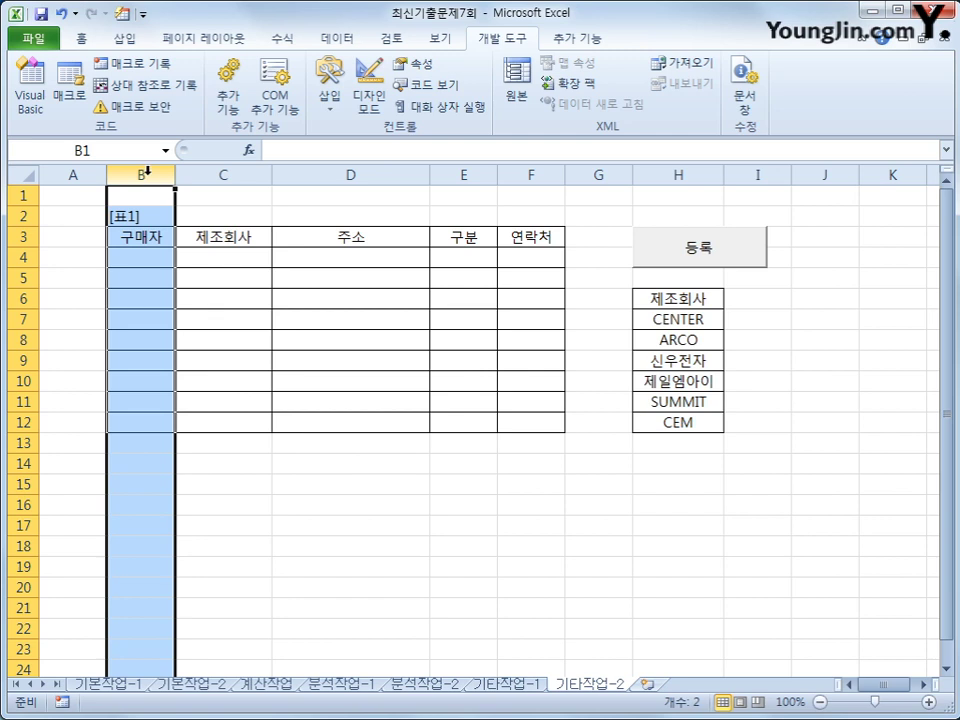
left_click(222, 176)
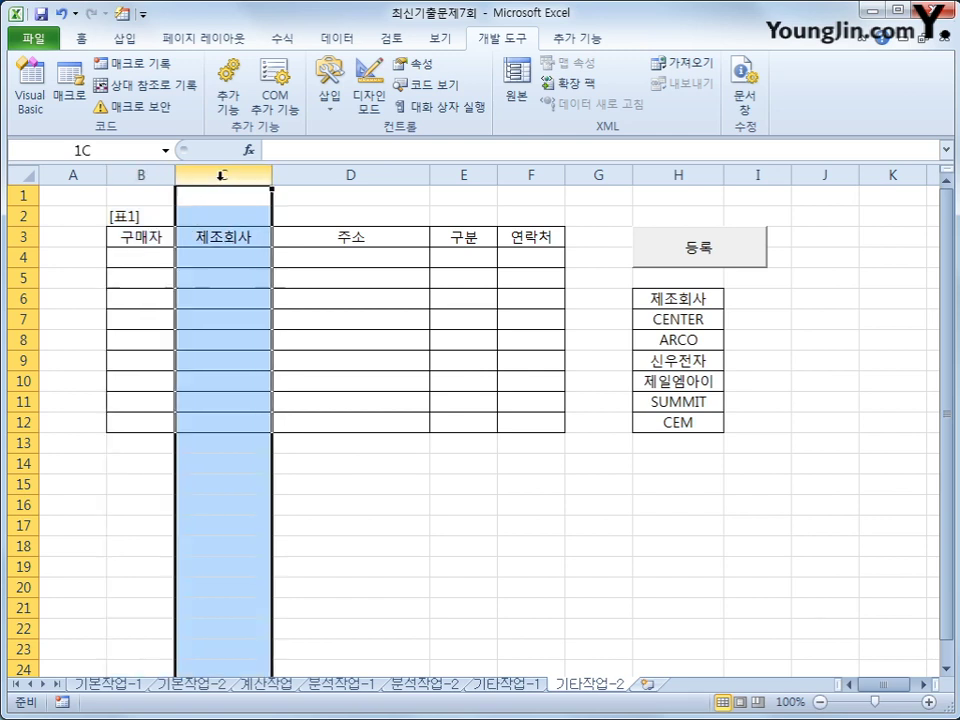
left_click(327, 176)
left_click(445, 176)
left_click(536, 176)
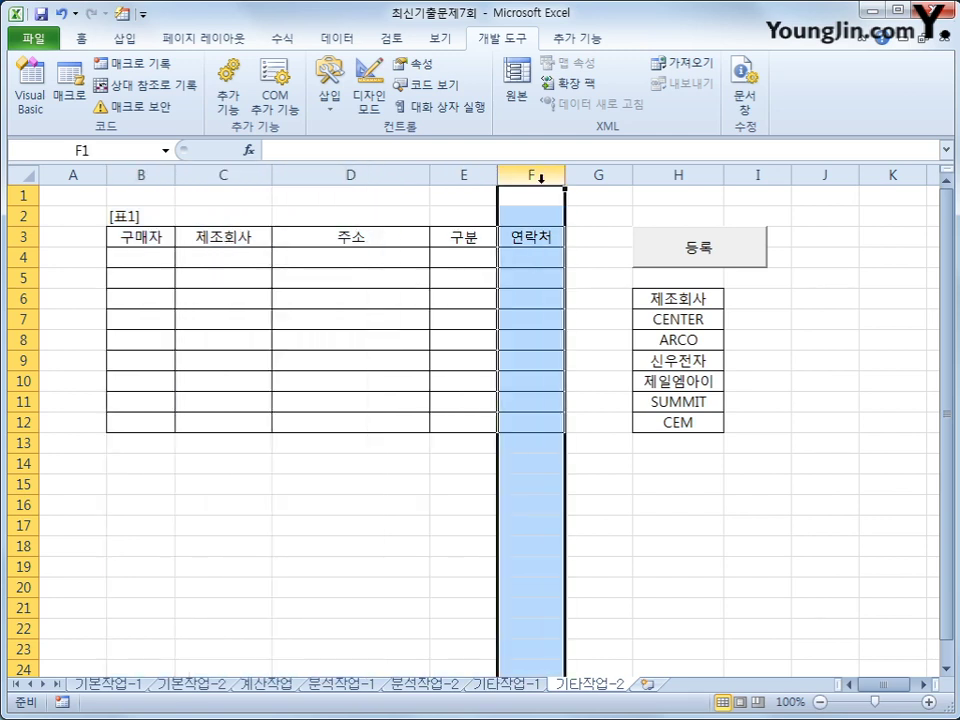
left_click(699, 247)
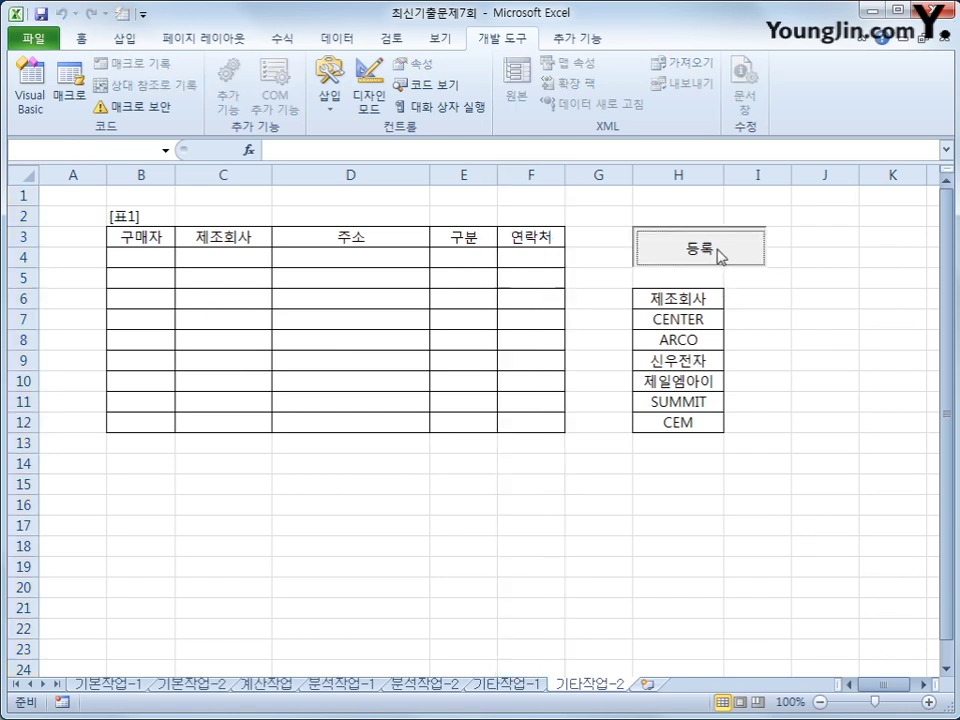
left_click(628, 418)
left_click(615, 528)
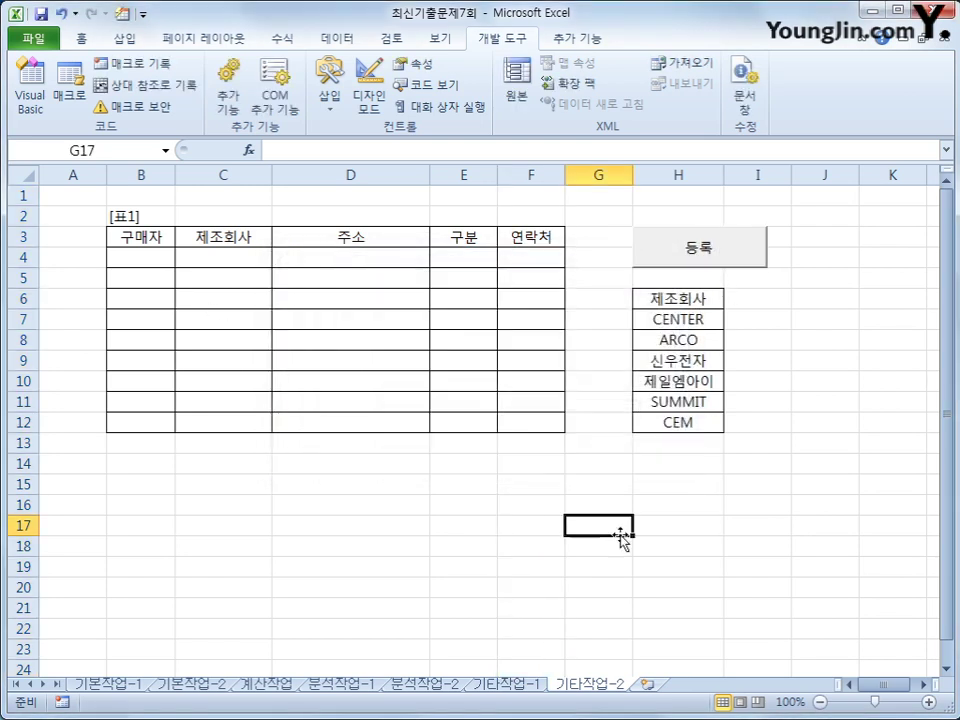
- Create a cmd입력_Click procedure in the 가스누출 form's code
left_click(33, 95)
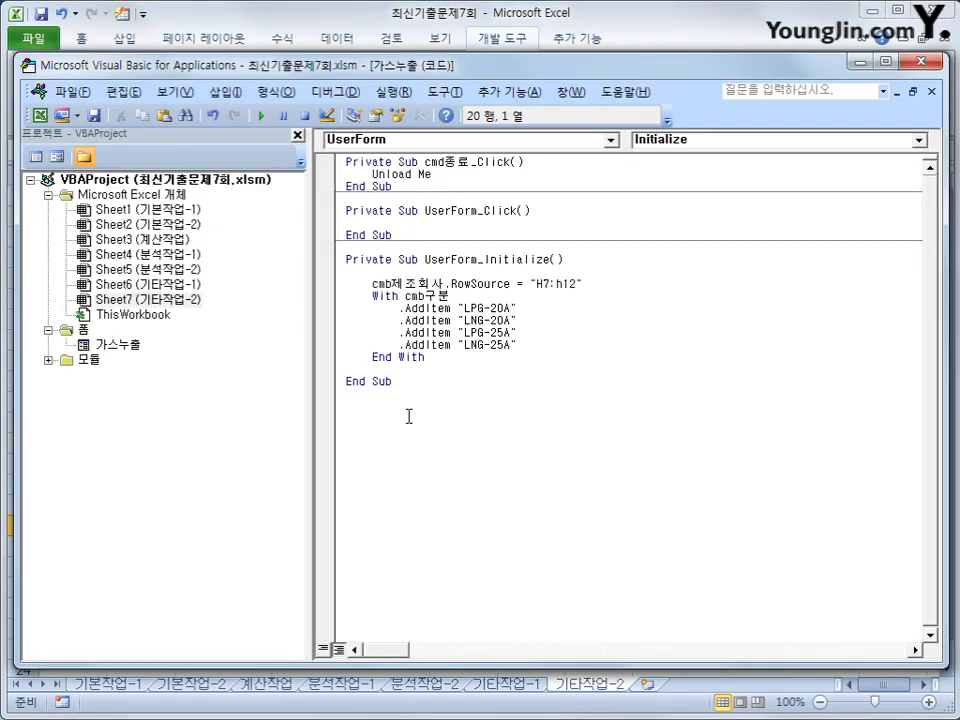
left_click(514, 141)
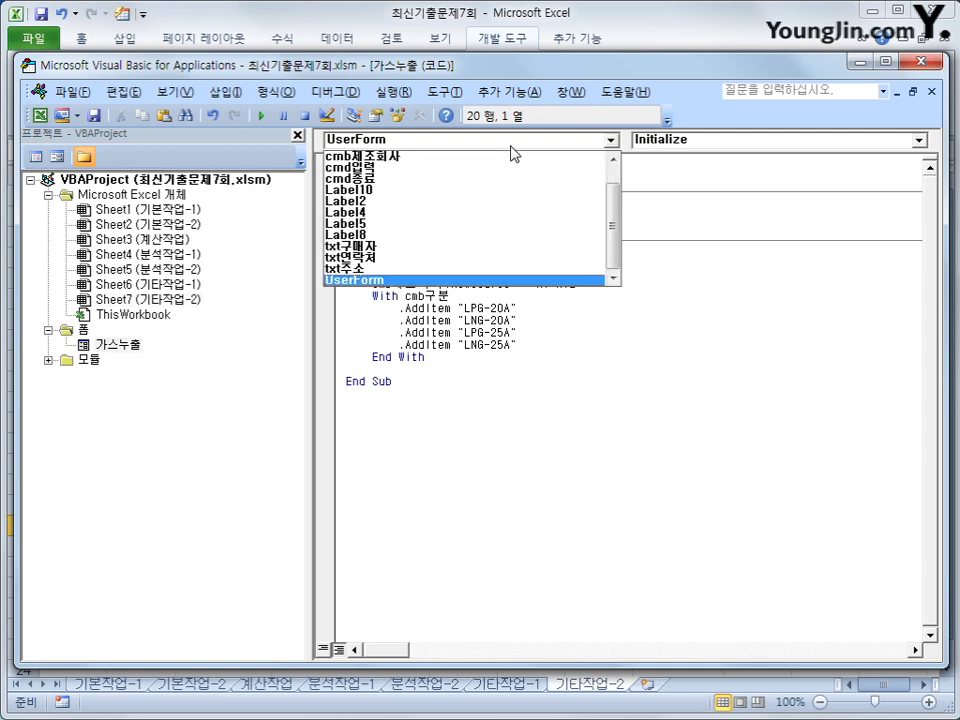
left_click(523, 168)
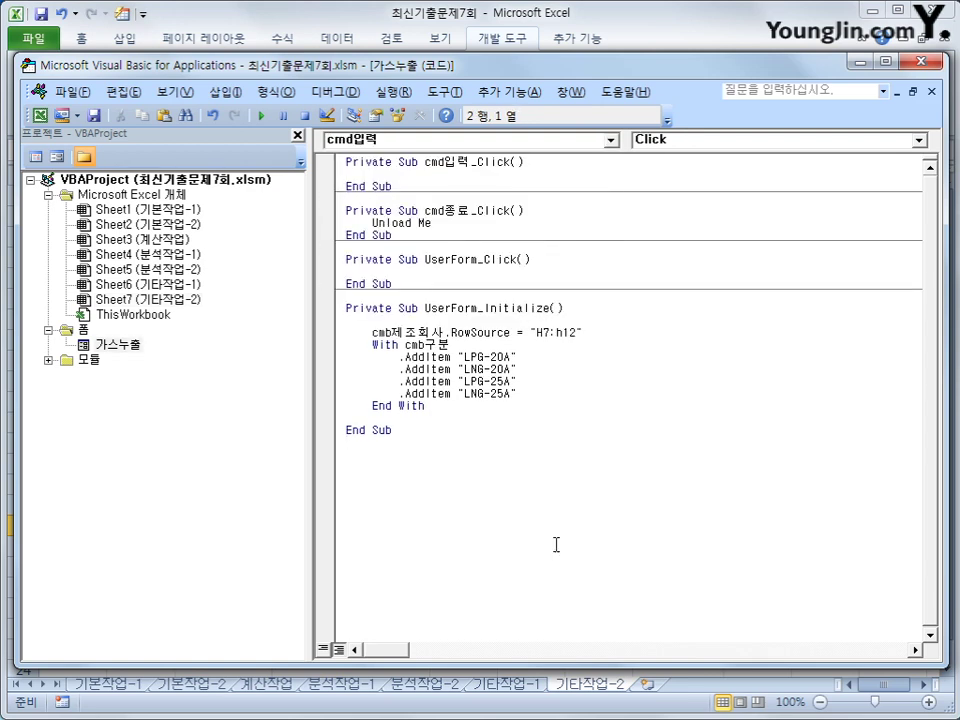
key("Return")
key("Tab")
- Write i = Range("B3").CurrentRegion.Rows.Count + 2, then begin cells(i,2) = txt구매자
type("i")
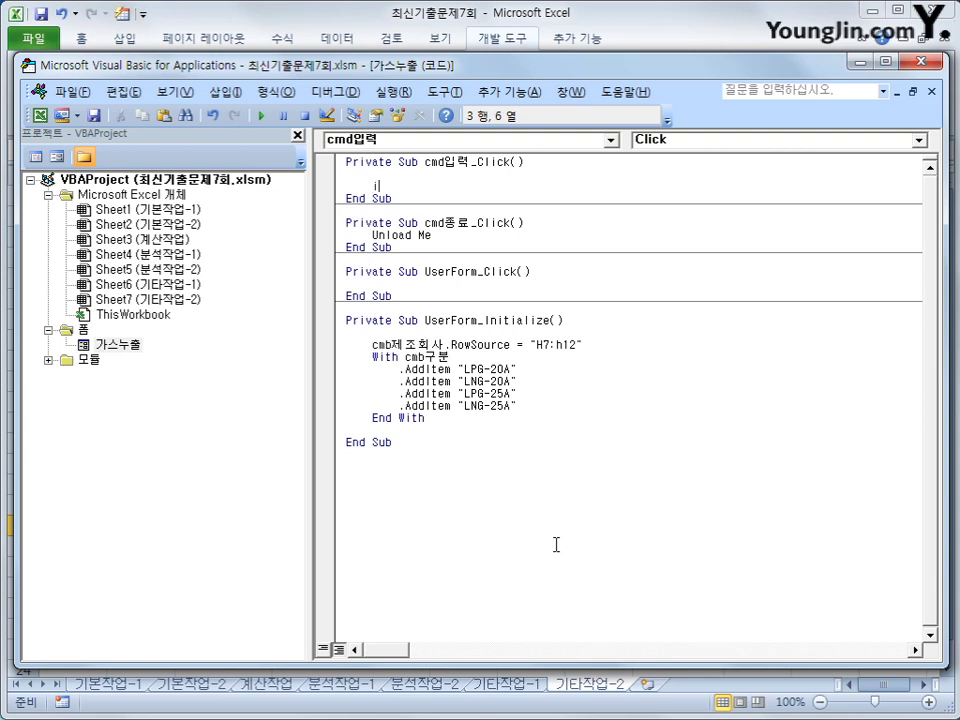
type(" = range(\"")
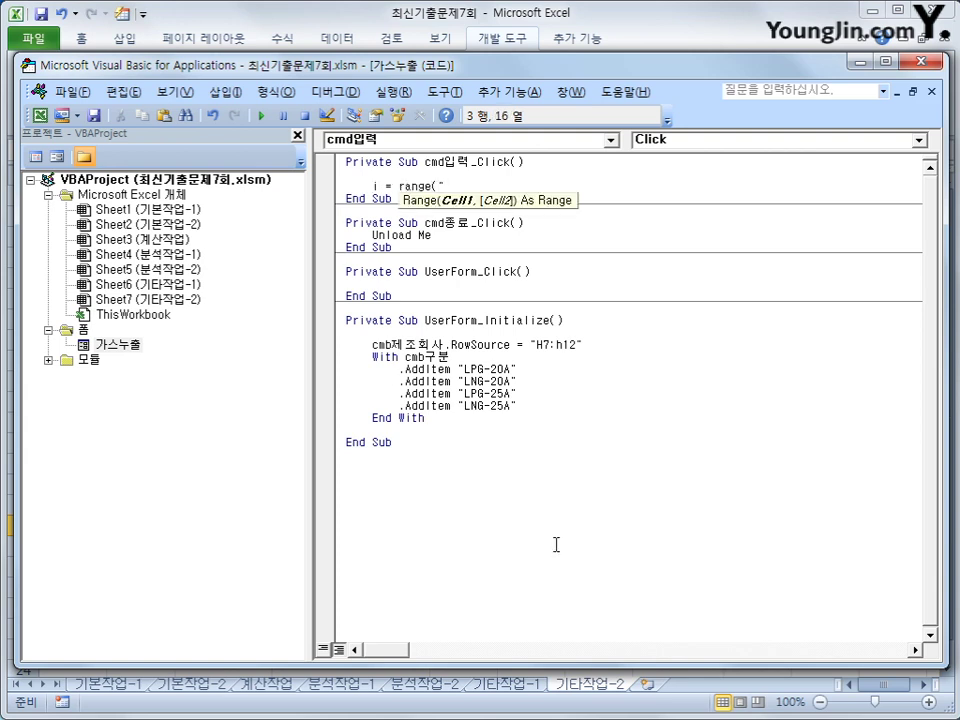
type("B3\").cu")
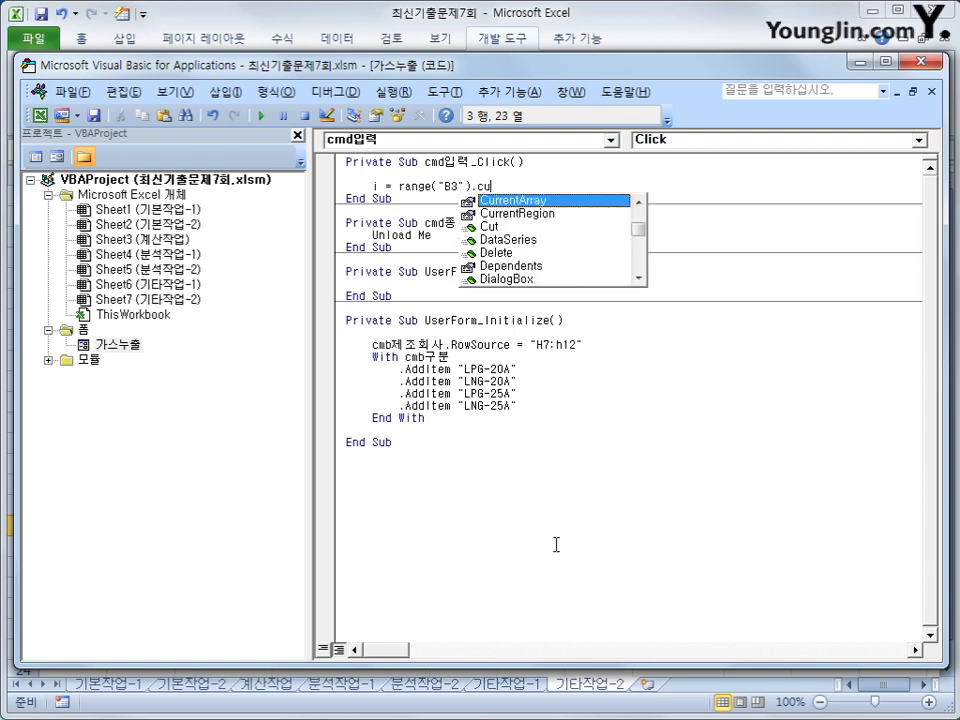
key("Down")
key("Tab")
type(".rowscoun")
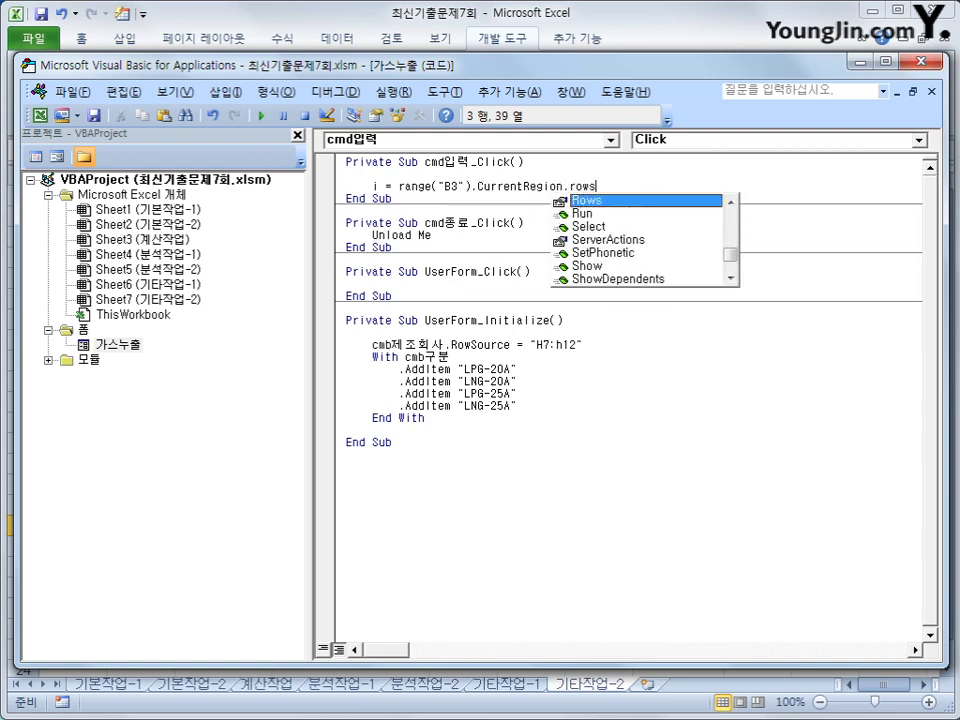
key("BackSpace")
key("BackSpace")
key("BackSpace")
key("BackSpace")
key("Tab")
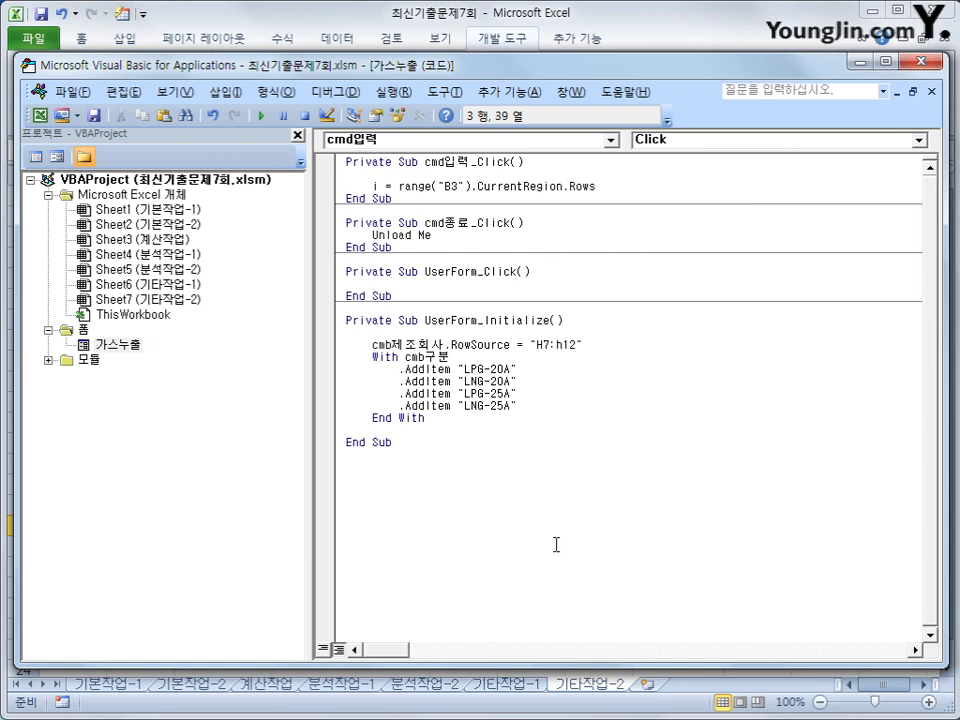
type(".count + 2")
key("Return")
key("Return")
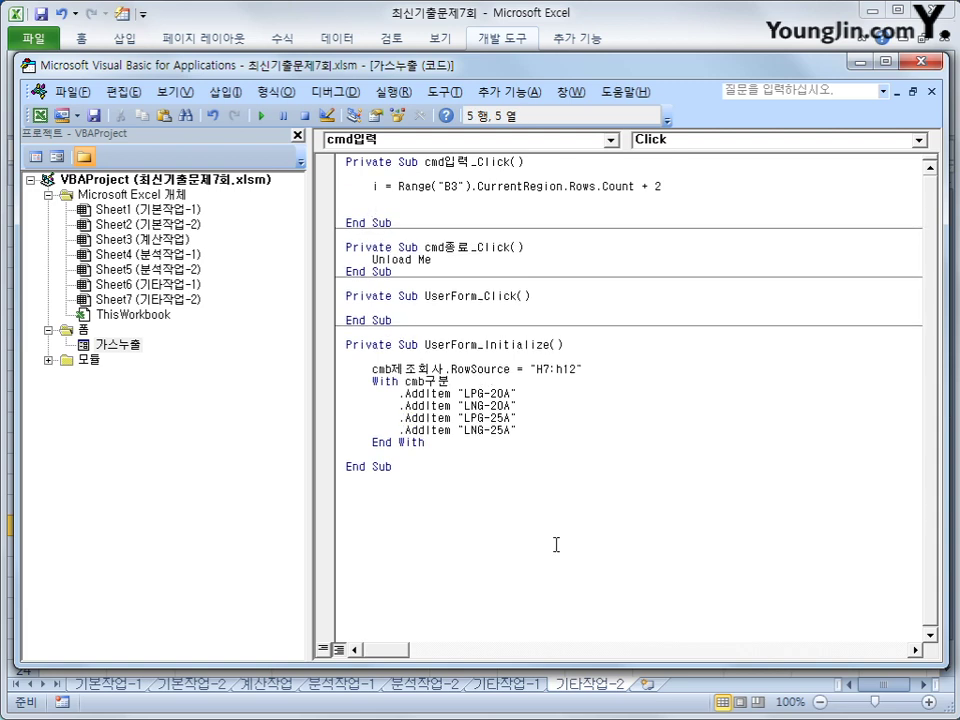
type("cells(i,")
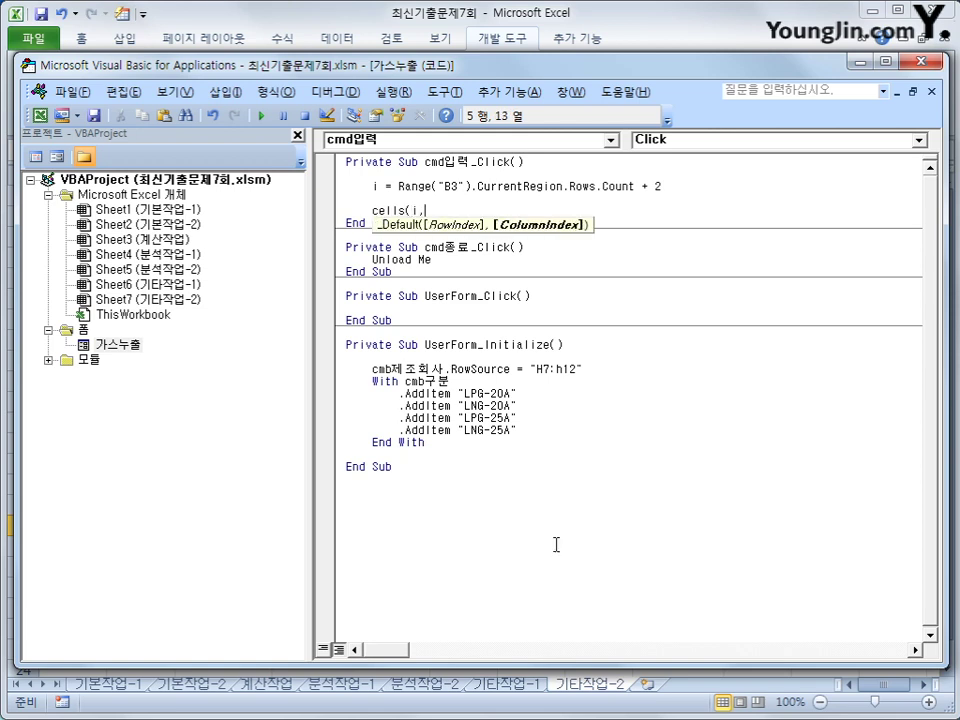
type("2) = ")
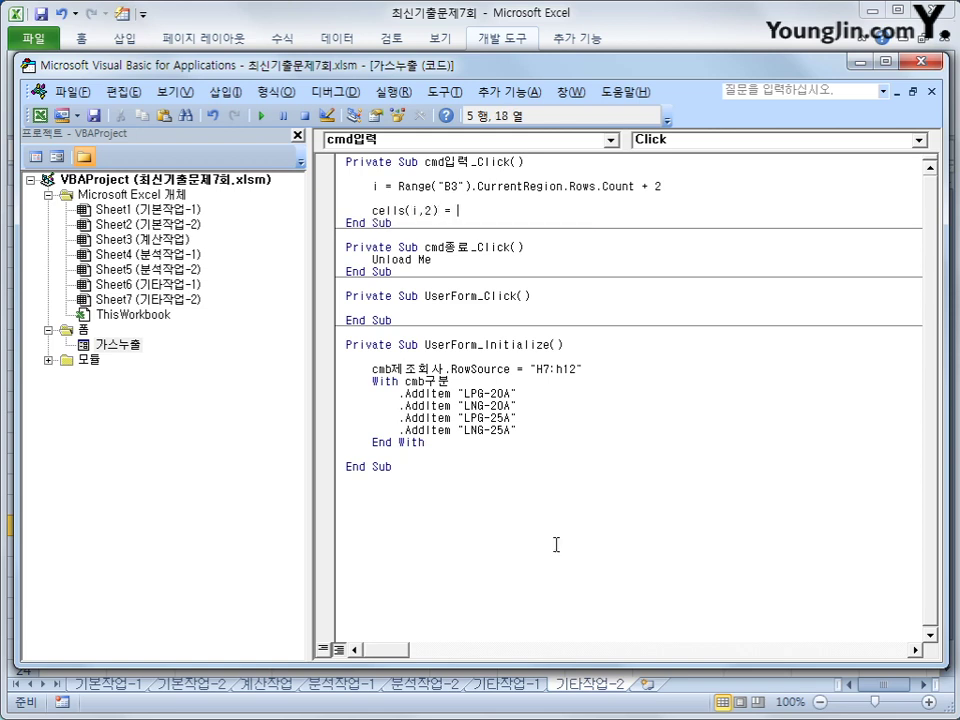
type("txt구매자")
- Duplicate the buyer line and change the copy to Cells(i, 3) = cmb제조회사
key("Return")
key("Up")
key("shift+End")
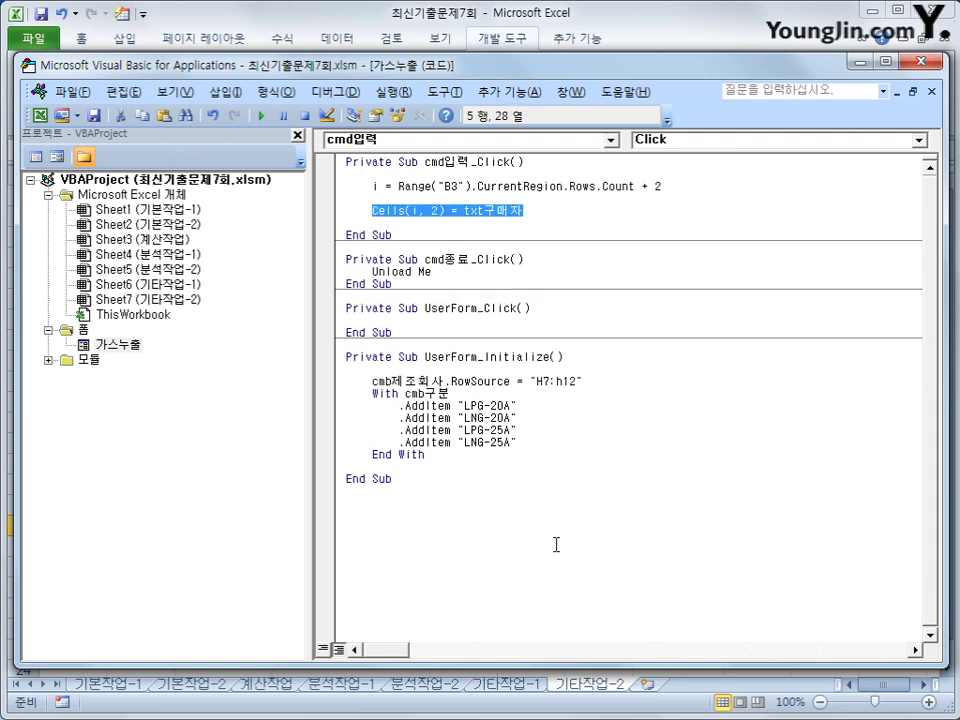
key("ctrl+c")
key("End")
key("Return")
key("ctrl+v")
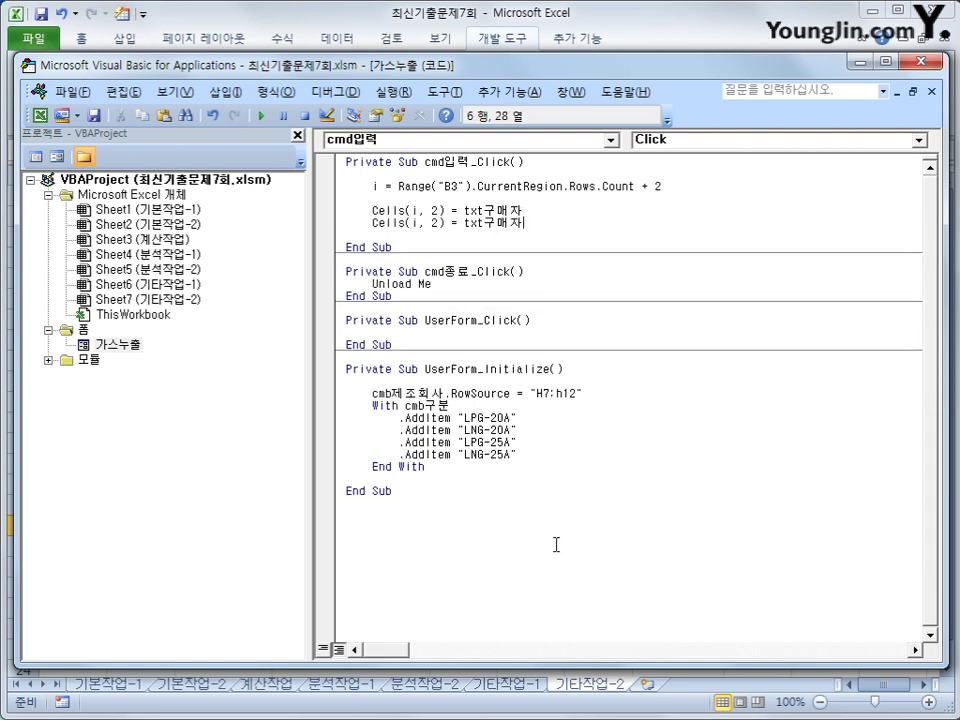
key("Left")
key("Left")
key("Left")
key("Left")
key("Left")
key("Left")
key("Left")
key("Left")
key("Left")
key("Delete")
type("3")
key("Right")
key("Right")
key("Right")
key("Right")
type("cmb")
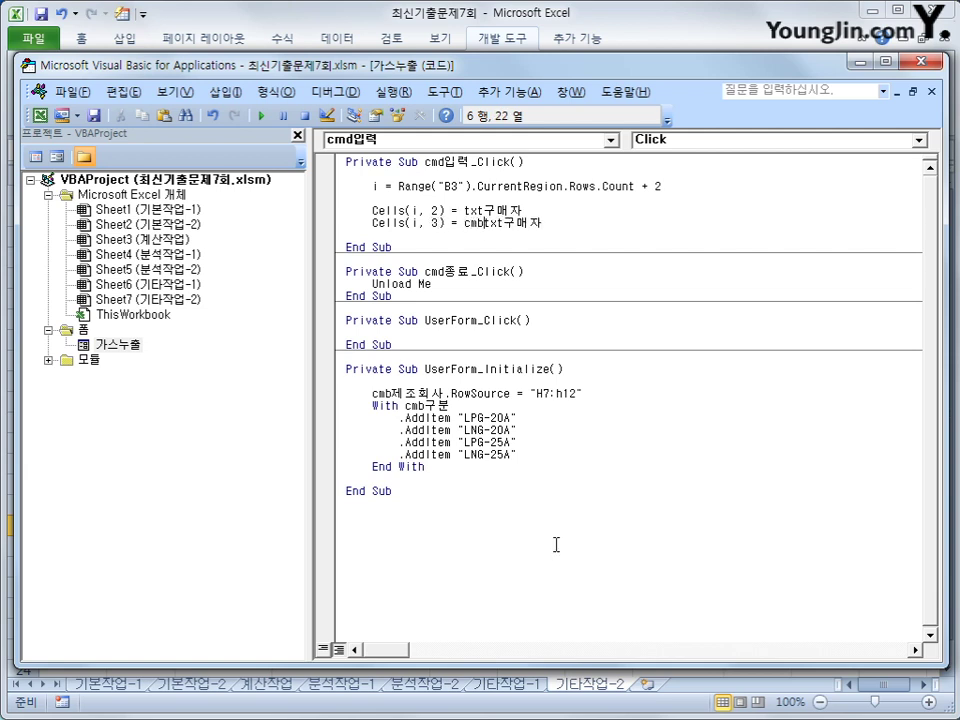
type("제조회사")
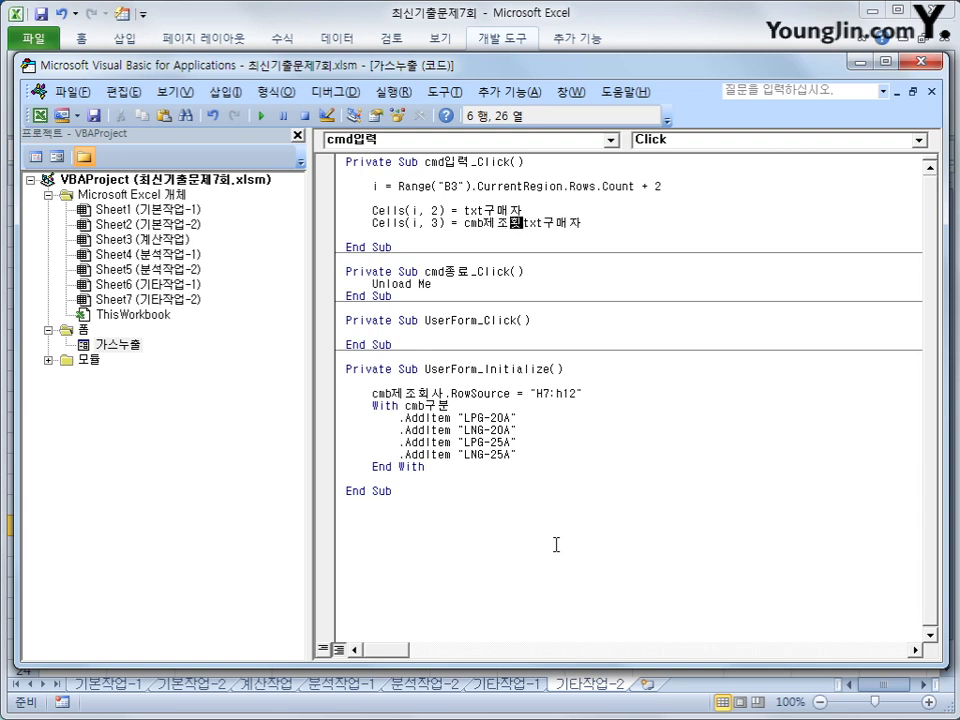
key("Delete")
key("Delete")
key("Delete")
key("Delete")
key("Delete")
key("Delete")
- Add another copy of the buyer line edited to Cells(i, 4) = txt주소
key("Up")
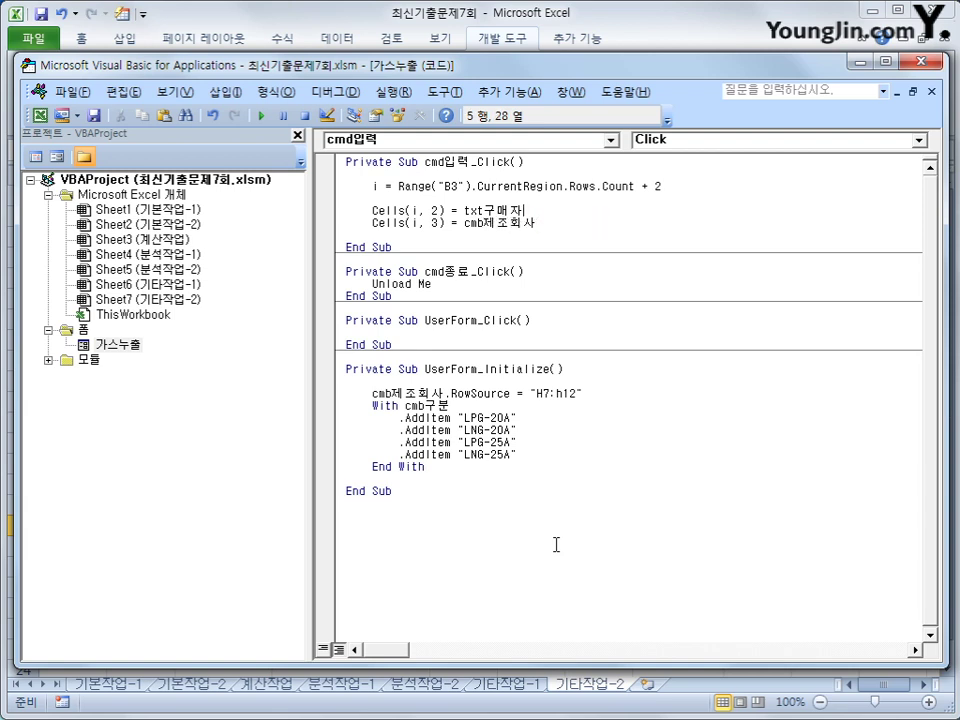
key("shift+Home")
key("Down")
key("Down")
key("ctrl+v")
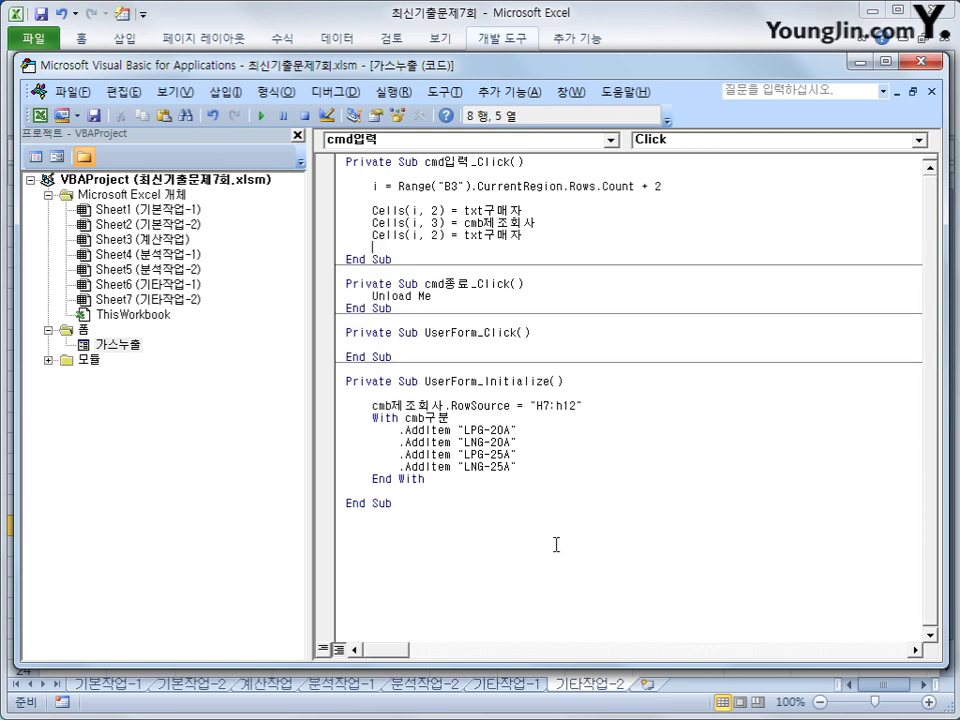
key("ctrl+Left")
key("ctrl+Left")
key("ctrl+Left")
key("Left")
key("Delete")
type("4")
key("End")
key("shift+End")
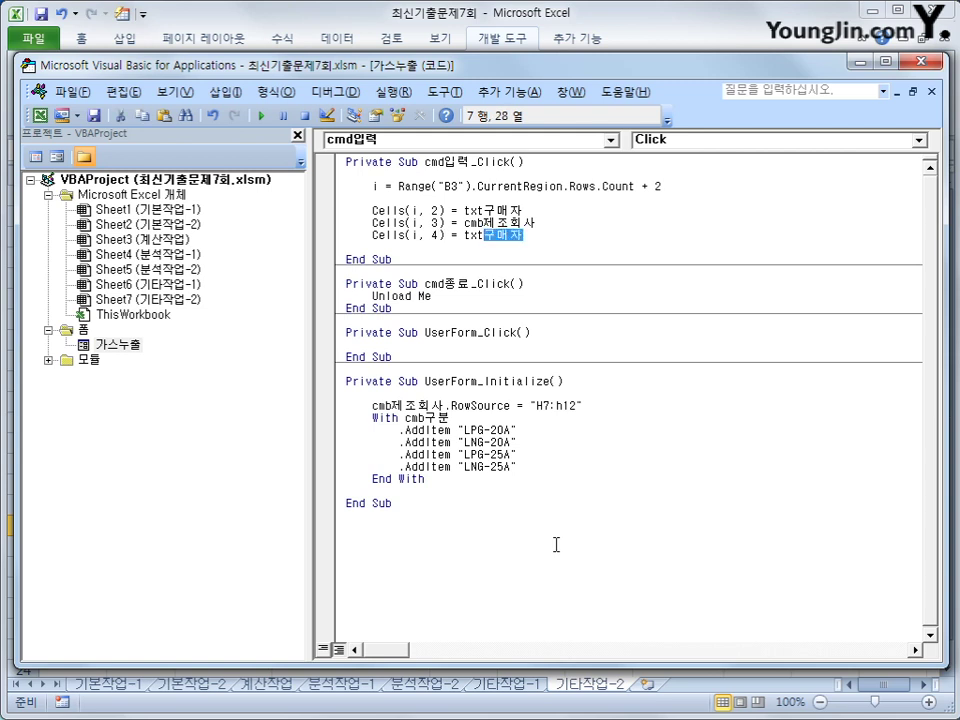
type("주소")
key("Return")
key("ctrl+v")
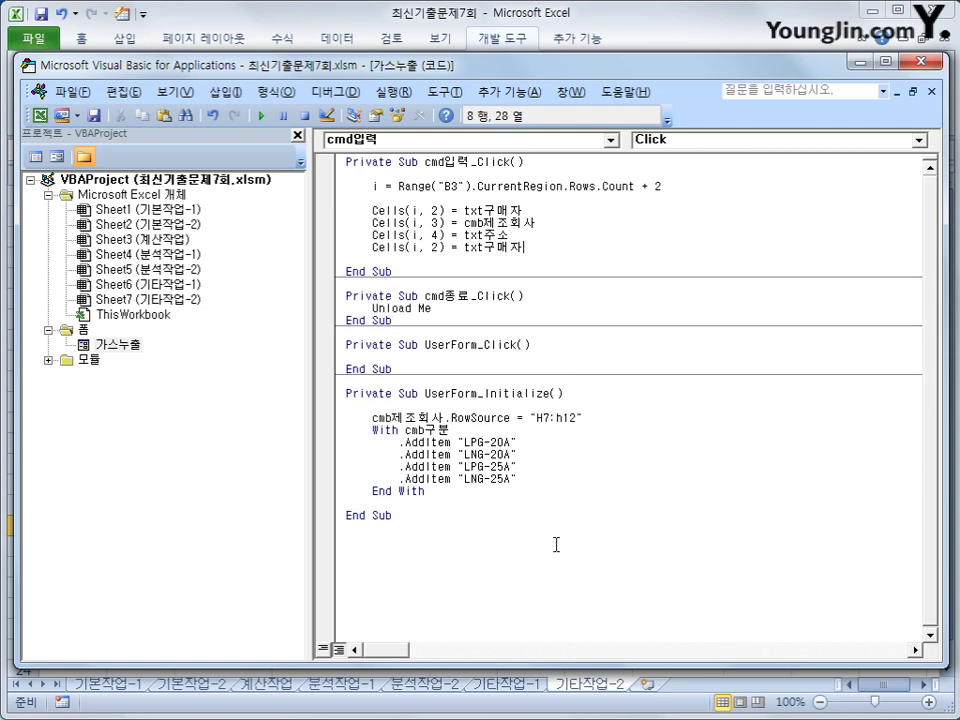
- Copy the 제조회사 line and edit it to Cells(i, 5) = cmb구분
key("Up")
key("Up")
key("Home")
key("shift+End")
key("ctrl+c")
key("Down")
key("Return")
key("ctrl+v")
key("Left")
key("Left")
key("Left")
key("Left")
key("Left")
key("Left")
key("Left")
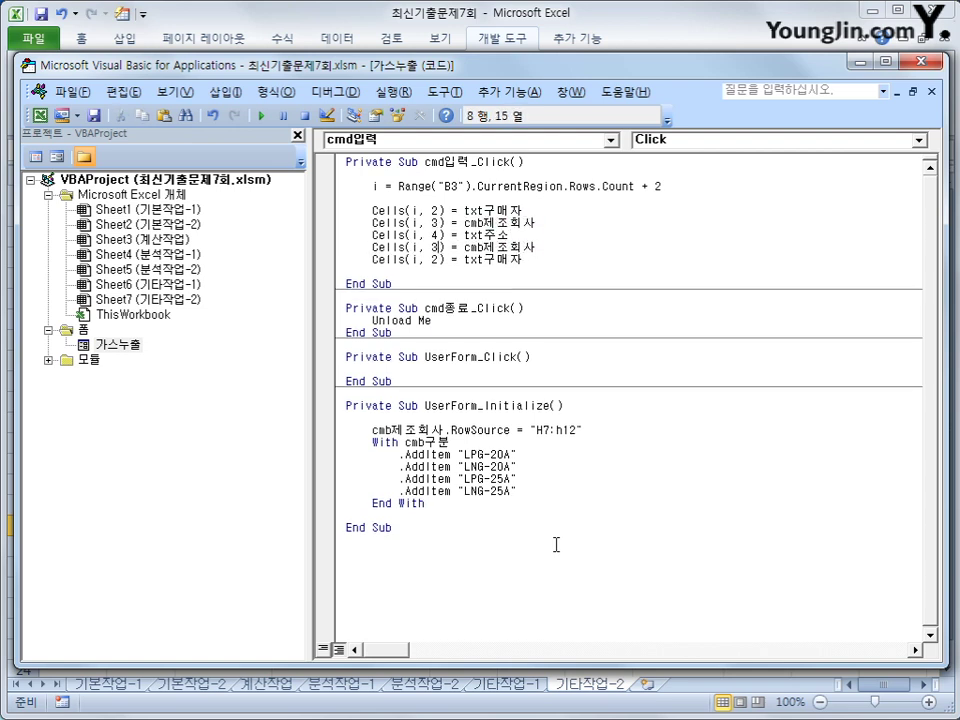
key("Right")
- Edit the last line to Cells(i, 6) = txt연락처, removing the leftover 구매자 text
key("Right")
key("Right")
key("Right")
key("shift+End")
type("구분")
key("Left")
key("Left")
key("Left")
key("Left")
key("Left")
key("Left")
key("Left")
key("Left")
key("Left")
key("Delete")
type("6")
key("Right")
key("Right")
key("Right")
key("Right")
key("Right")
key("Right")
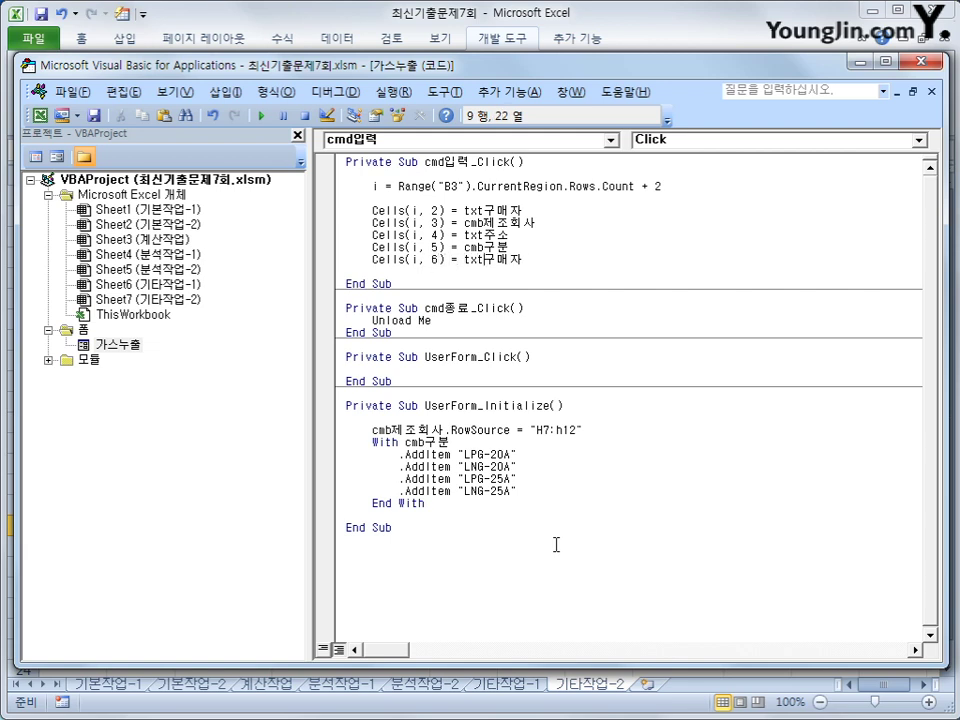
type("연락처")
key("shift+End")
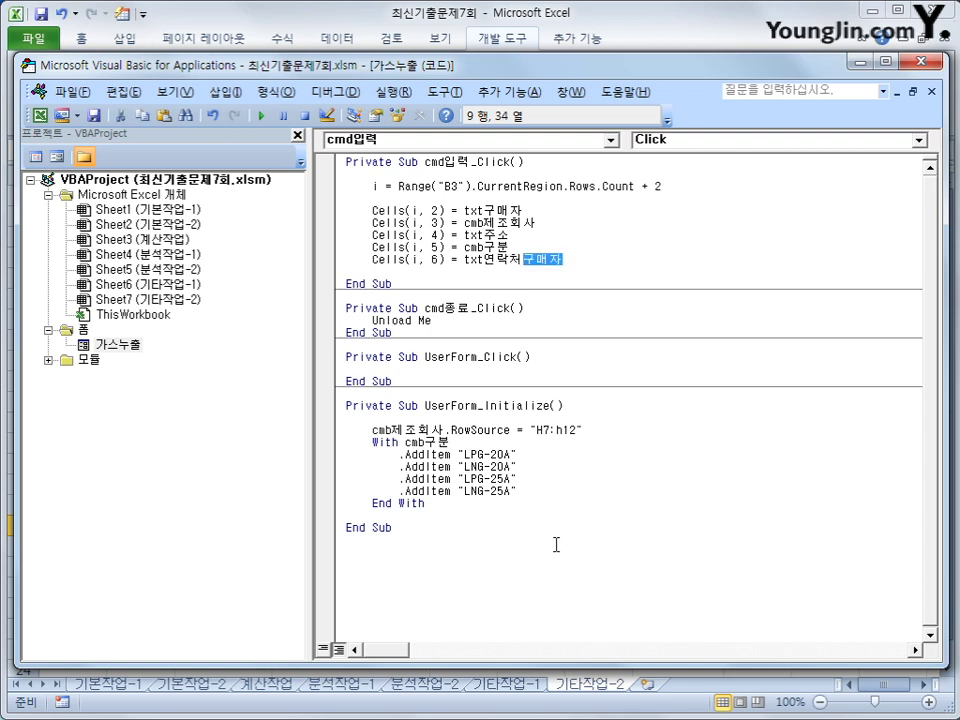
key("Delete")
key("Up")
key("Up")
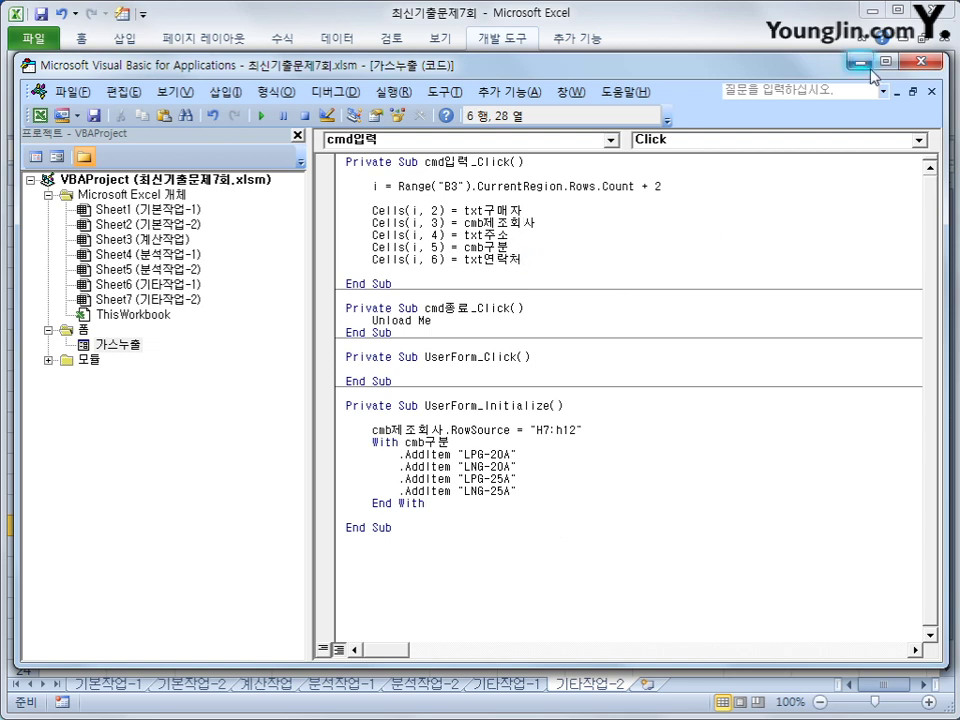
- In Excel, open the 가스누출 form and enter a buyer name, ARCO, an address, LPG-20A and a contact number
key("alt+F11")
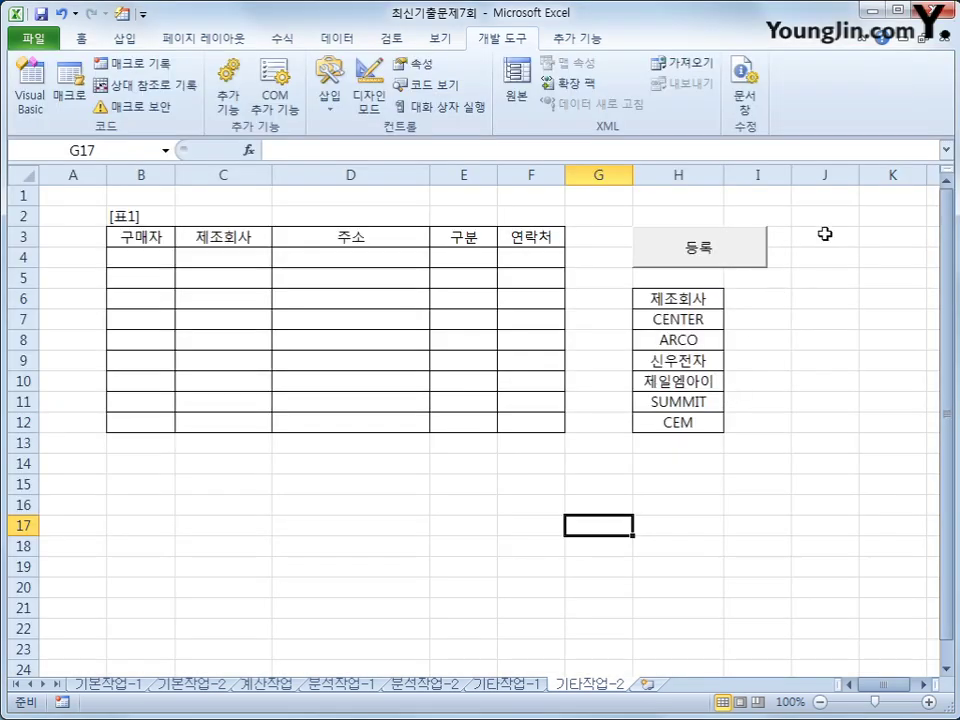
left_click(760, 247)
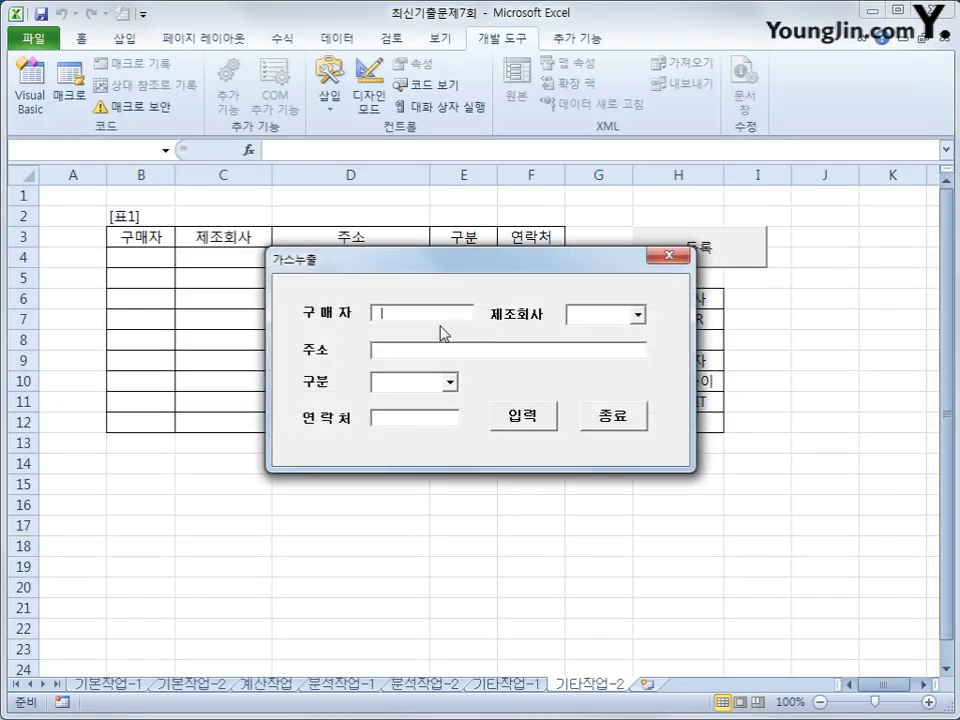
type("ㅇ")
key("Tab")
left_click(620, 322)
left_click(637, 315)
left_click(605, 346)
left_click(480, 352)
type("서")
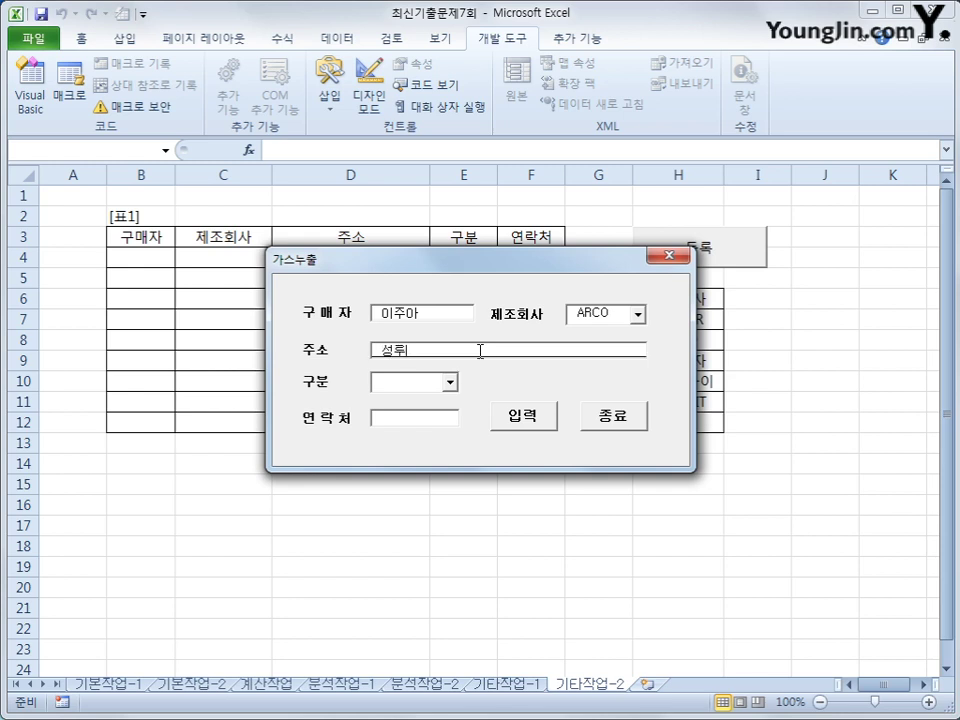
type("울 서초구")
key("Tab")
left_click(449, 382)
left_click(440, 399)
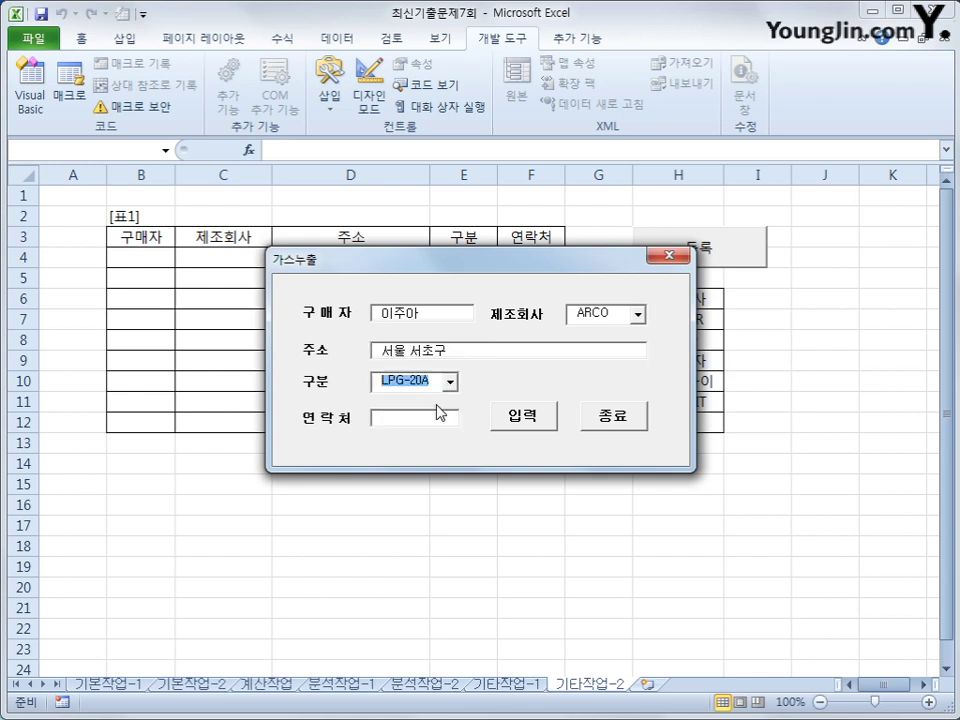
left_click(430, 418)
type("111-")
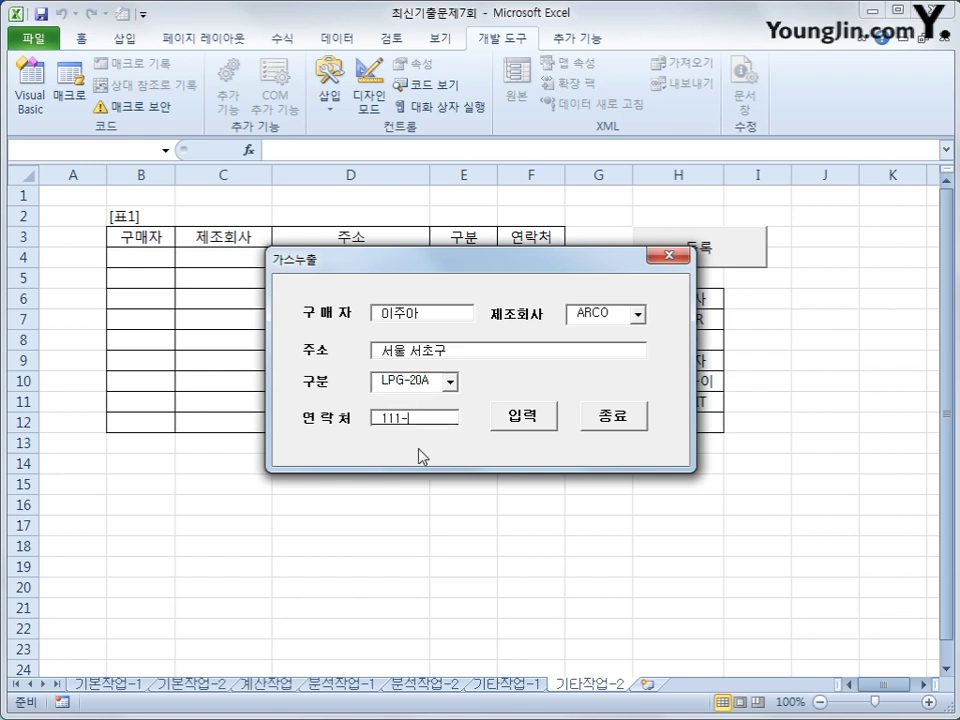
type("2222")
- Submit the record into row 4 of [표1], close the form, and select header cell B3
left_click(530, 418)
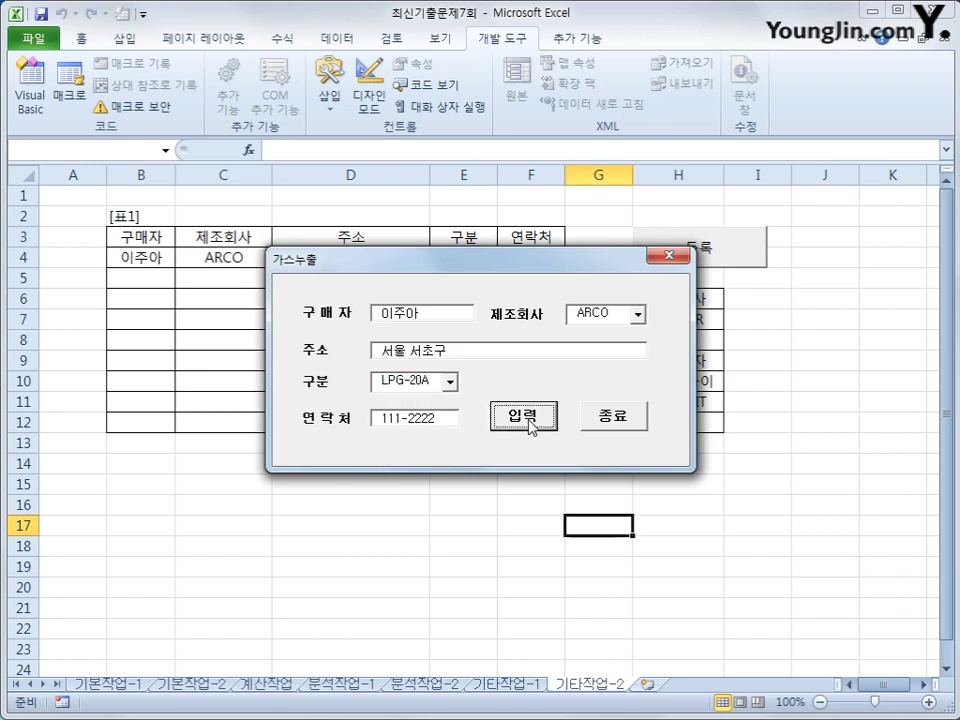
left_click_drag(505, 265, 491, 407)
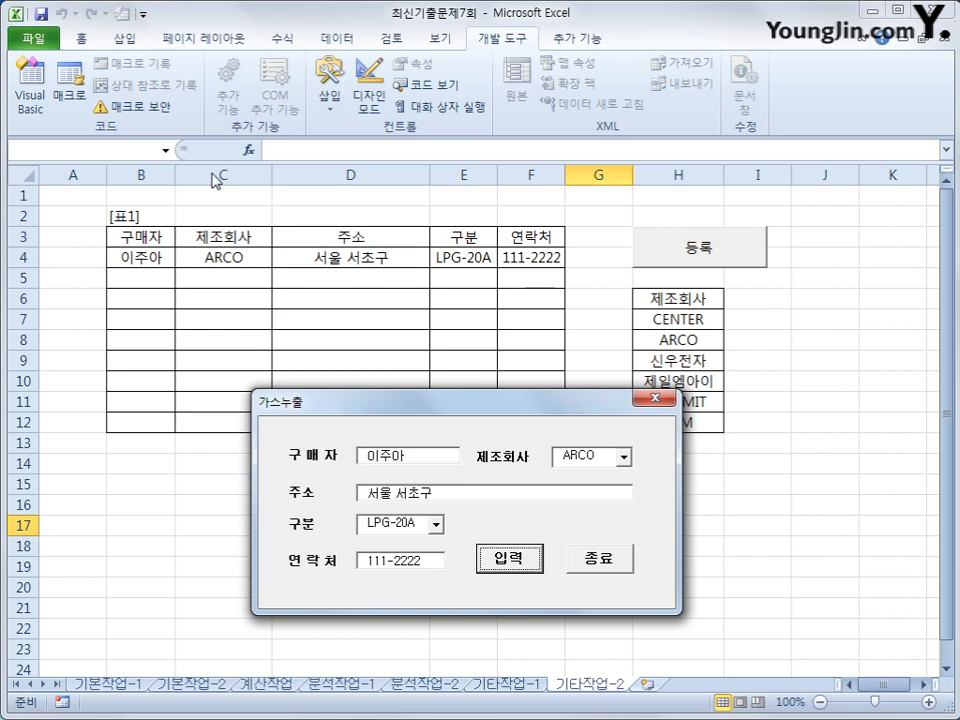
left_click(594, 571)
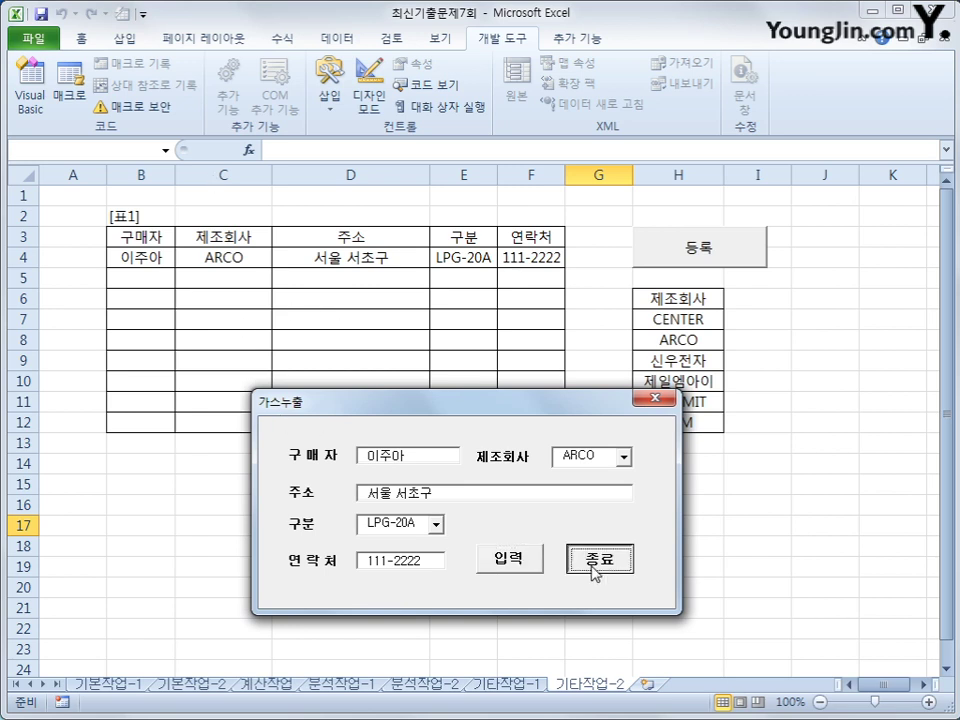
left_click(718, 566)
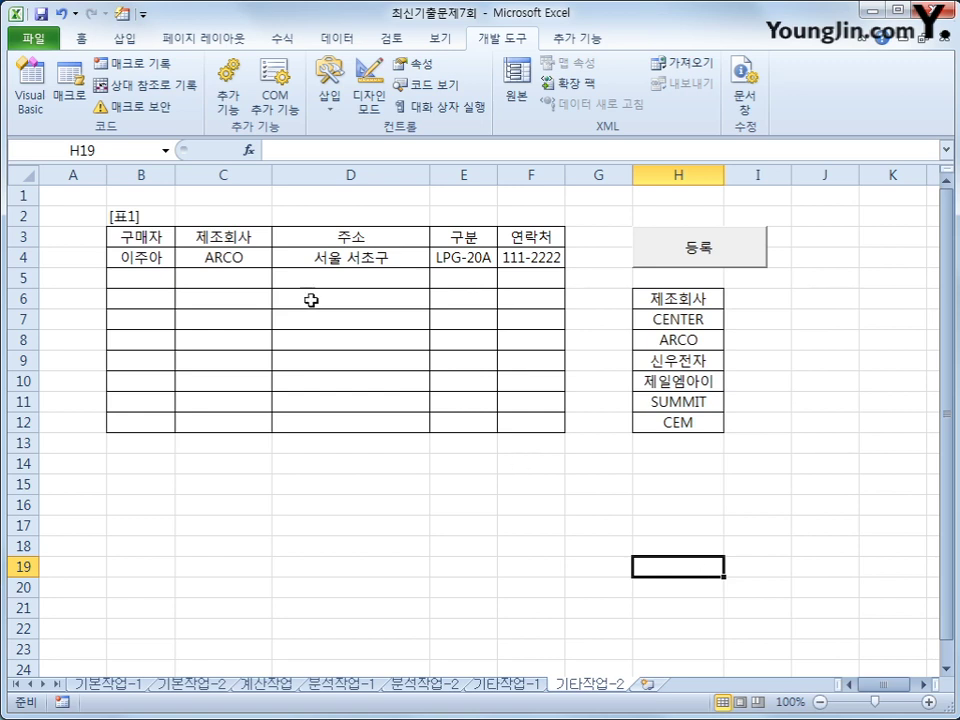
left_click(146, 239)
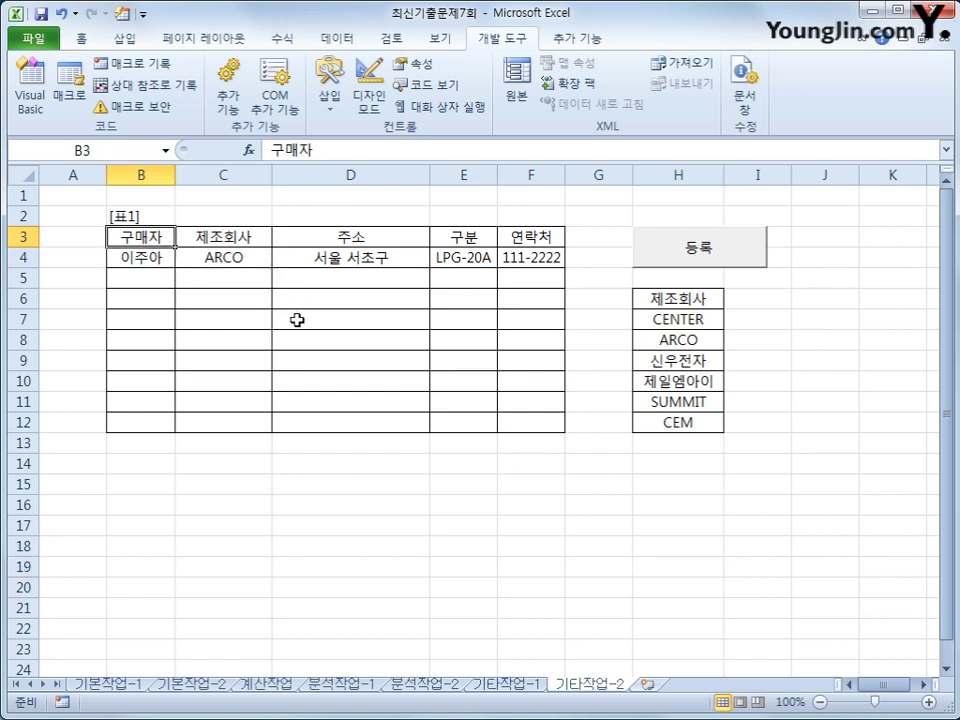